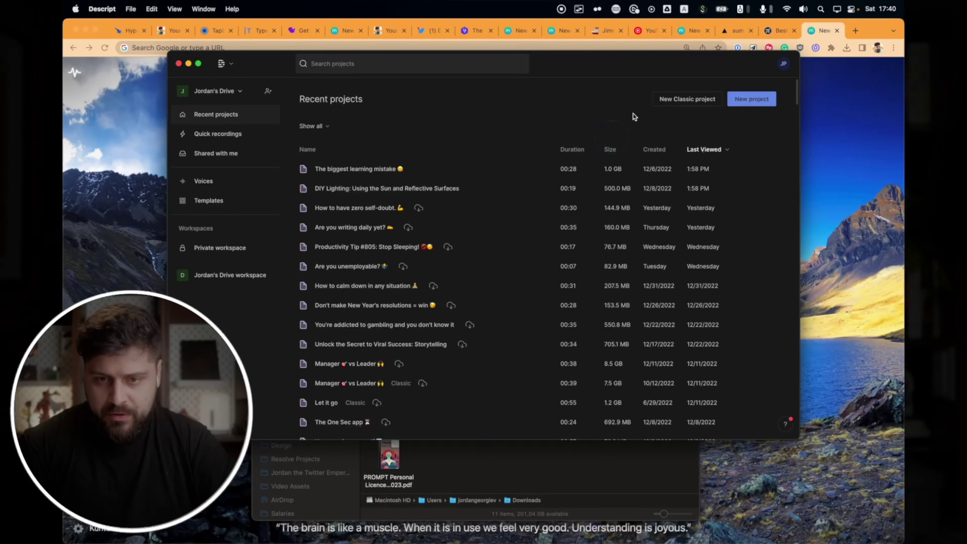
- Create a new project, add IMG_3144-1.mov from Downloads to it, and transcribe it in English
{"action": "left_click", "coordinate": [772, 104]}
{"action": "left_click_drag", "start_coordinate": [288, 330], "coordinate": [217, 67]}
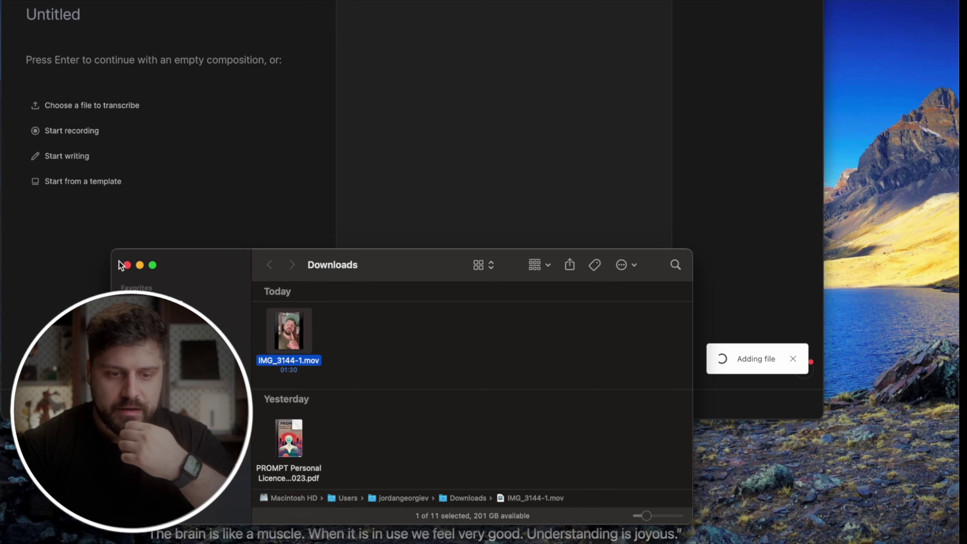
{"action": "left_click", "coordinate": [125, 264]}
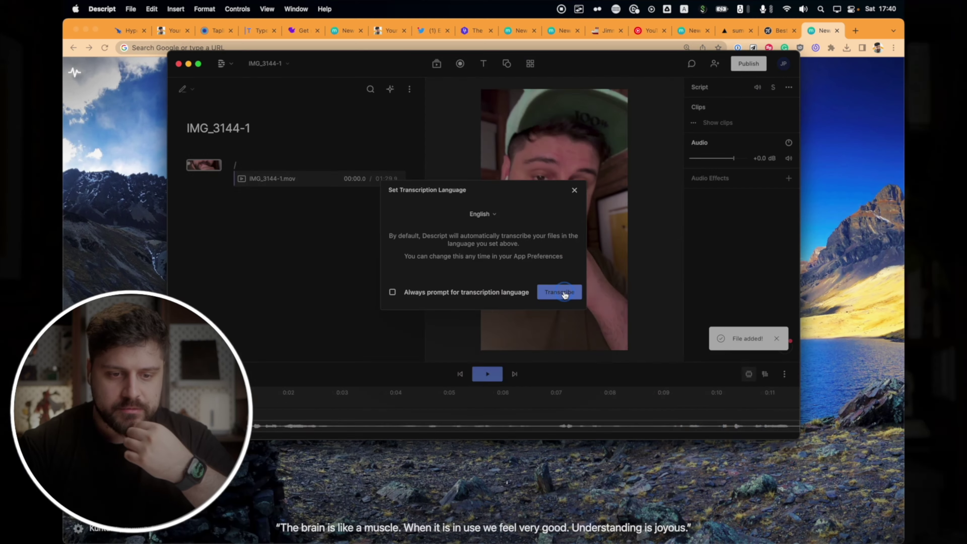
{"action": "left_click", "coordinate": [562, 294]}
- Maximize the project window, make the timeline taller, and widen the script area beside the video preview
{"action": "left_click", "coordinate": [198, 64]}
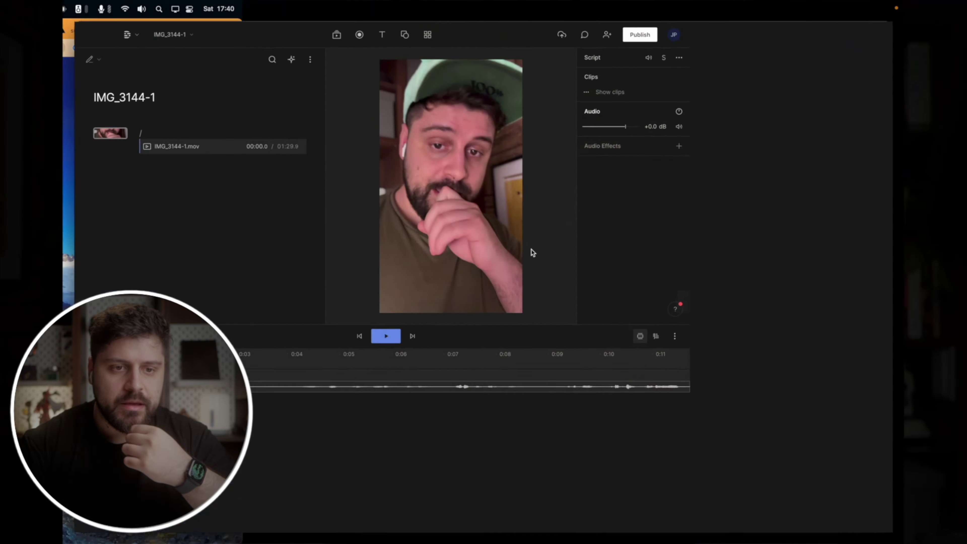
{"action": "left_click", "coordinate": [662, 476]}
{"action": "left_click_drag", "start_coordinate": [596, 465], "coordinate": [595, 343]}
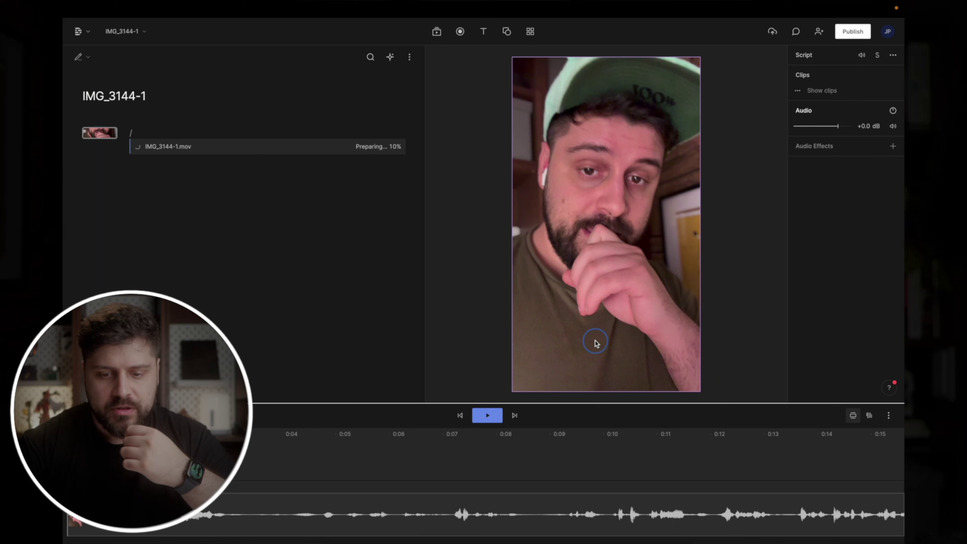
{"action": "left_click_drag", "start_coordinate": [610, 402], "coordinate": [610, 362]}
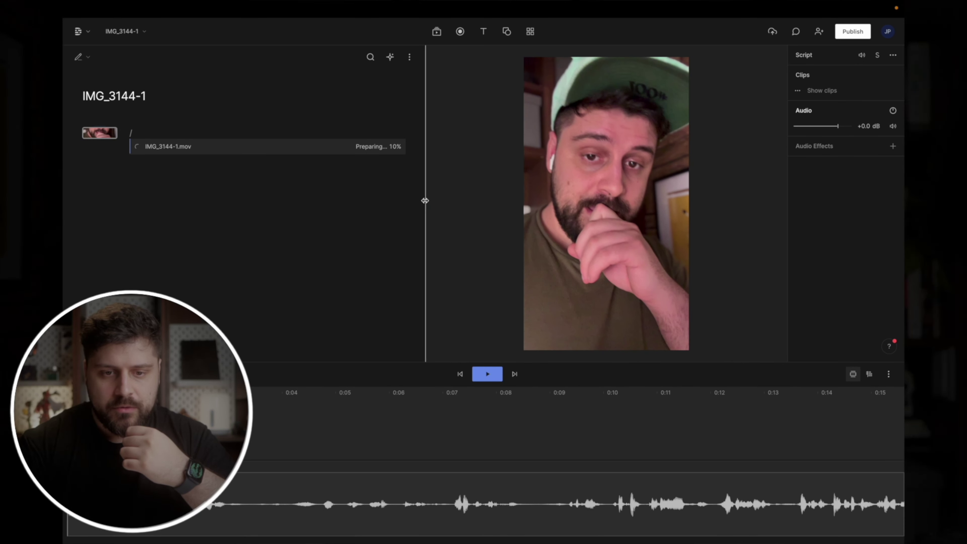
{"action": "left_click_drag", "start_coordinate": [425, 199], "coordinate": [519, 200]}
{"action": "left_click", "coordinate": [619, 199]}
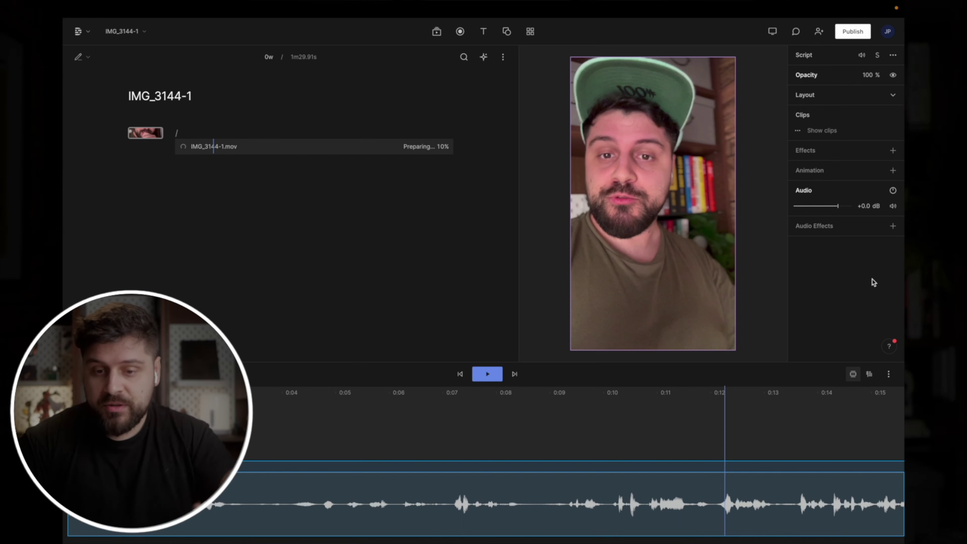
- Apply the Studio Sound audio effect to the whole script clip
{"action": "scroll", "coordinate": [613, 459], "scroll_direction": "down", "scroll_amount": 5}
{"action": "scroll", "coordinate": [613, 458], "scroll_direction": "right", "scroll_amount": 5}
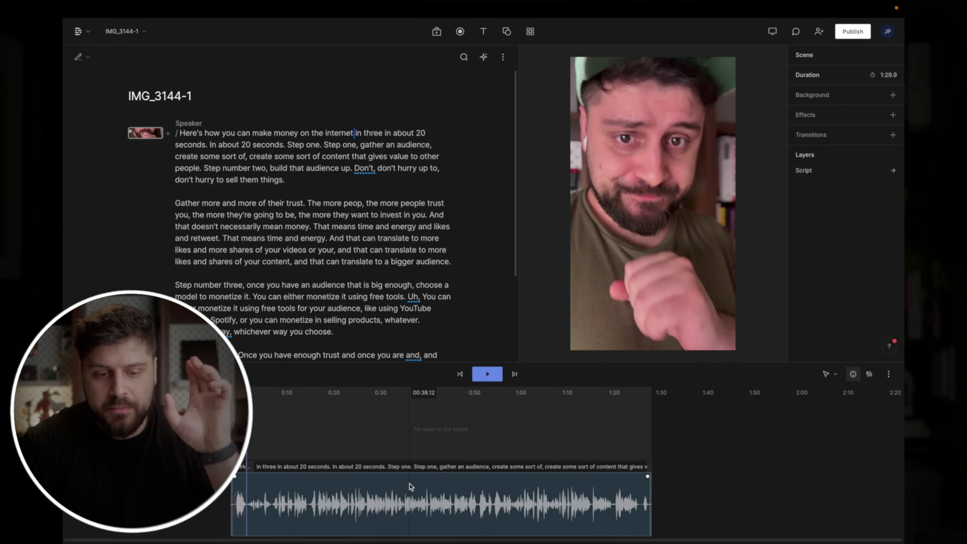
{"action": "left_click", "coordinate": [284, 237]}
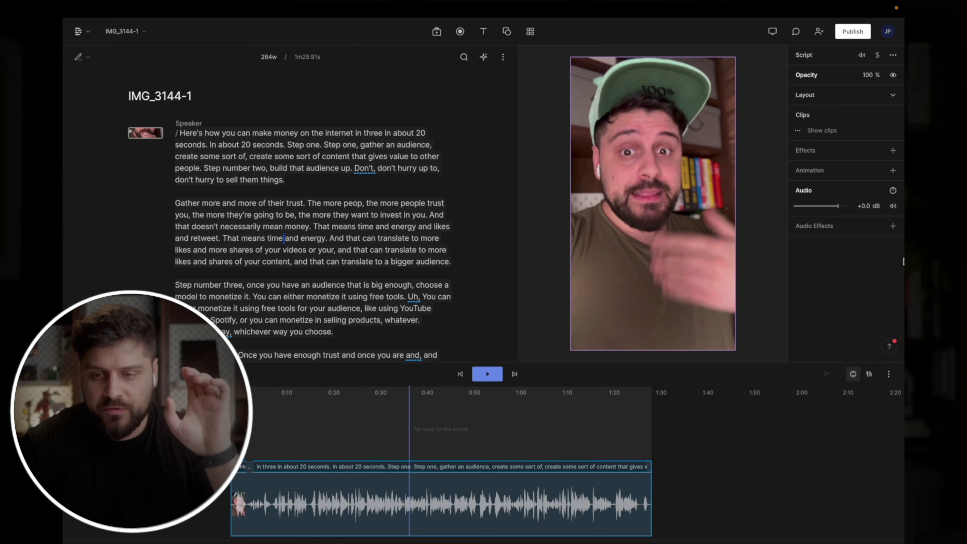
{"action": "left_click", "coordinate": [892, 225]}
{"action": "left_click", "coordinate": [856, 202]}
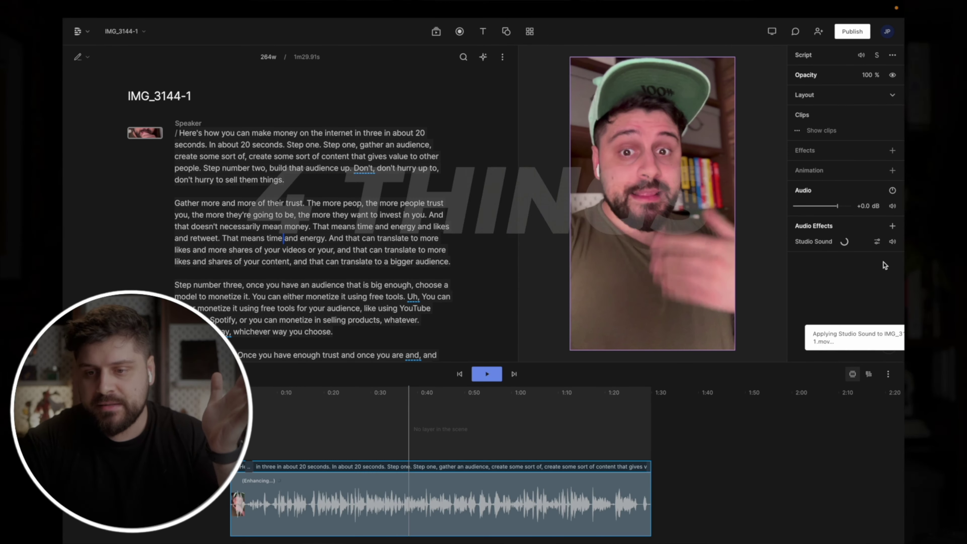
- Set the Studio Sound intensity to 25%
{"action": "left_click", "coordinate": [876, 241]}
{"action": "left_click", "coordinate": [839, 282]}
{"action": "left_click_drag", "start_coordinate": [887, 196], "coordinate": [878, 192]}
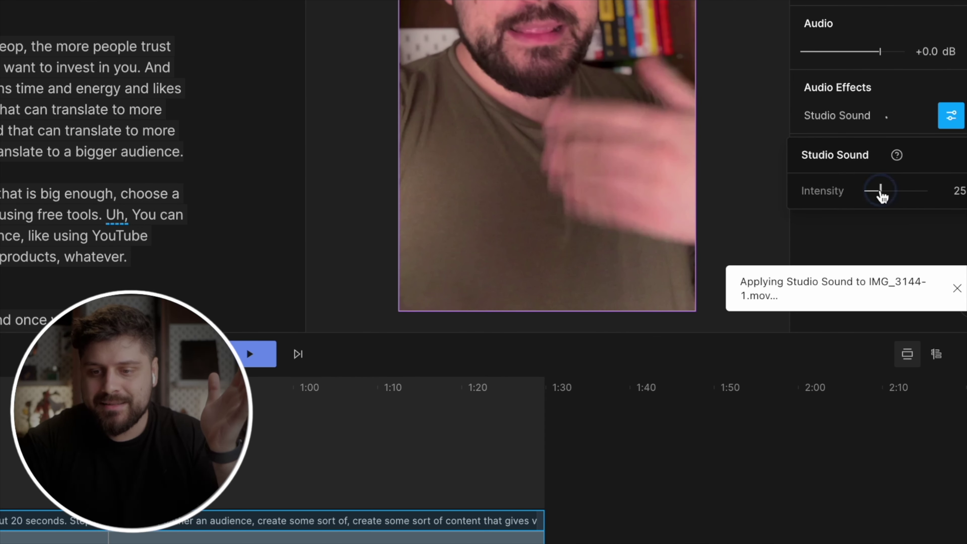
{"action": "left_click", "coordinate": [938, 220]}
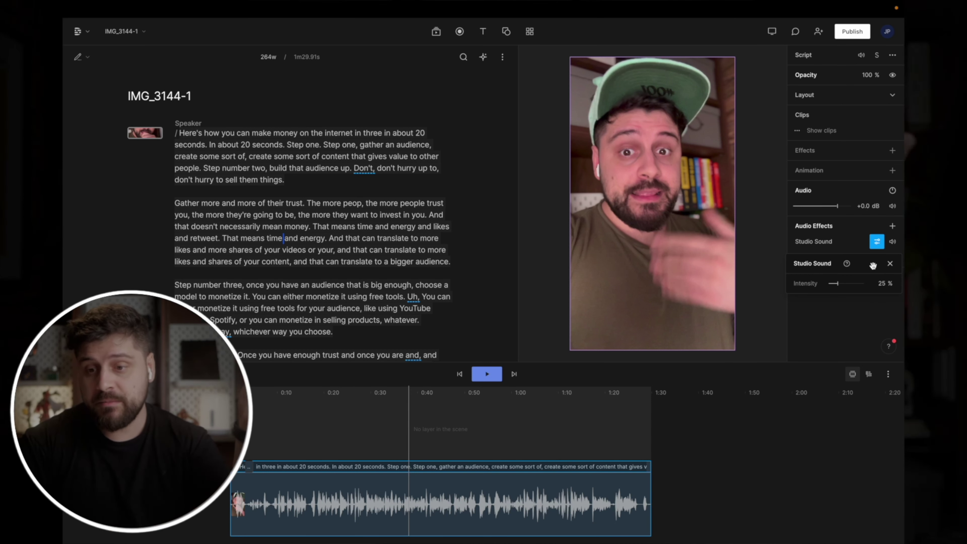
- Set the amount of the Ducking audio effect to 25%
{"action": "left_click", "coordinate": [861, 257]}
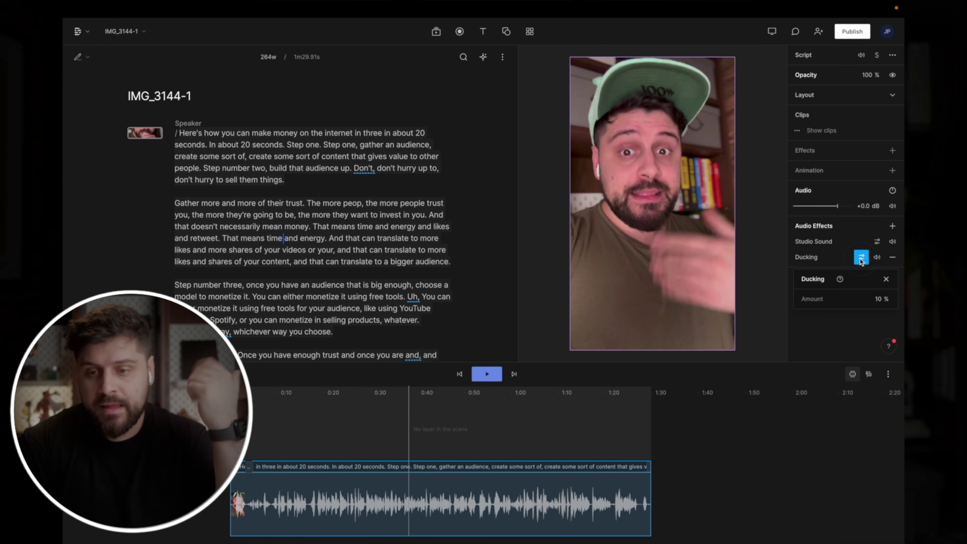
{"action": "left_click", "coordinate": [866, 301]}
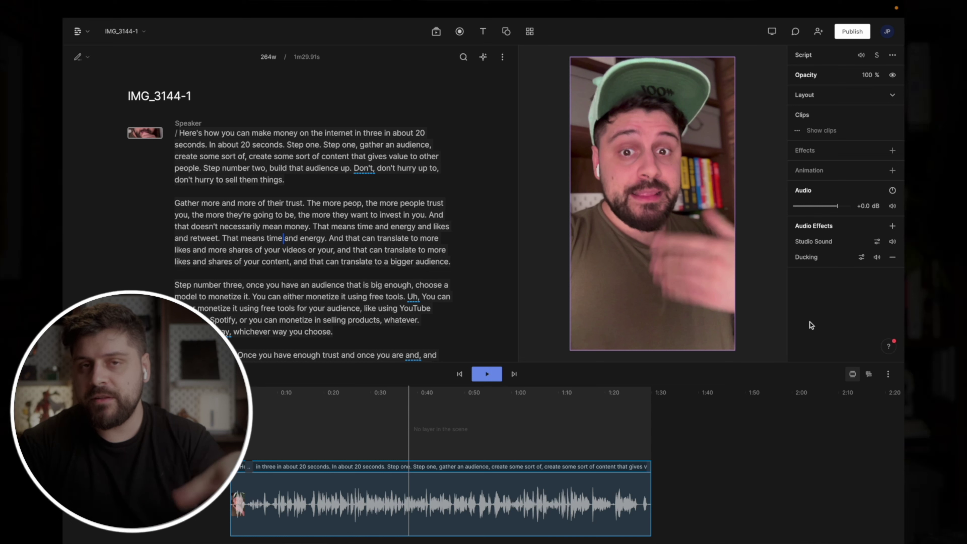
{"action": "left_click", "coordinate": [861, 256]}
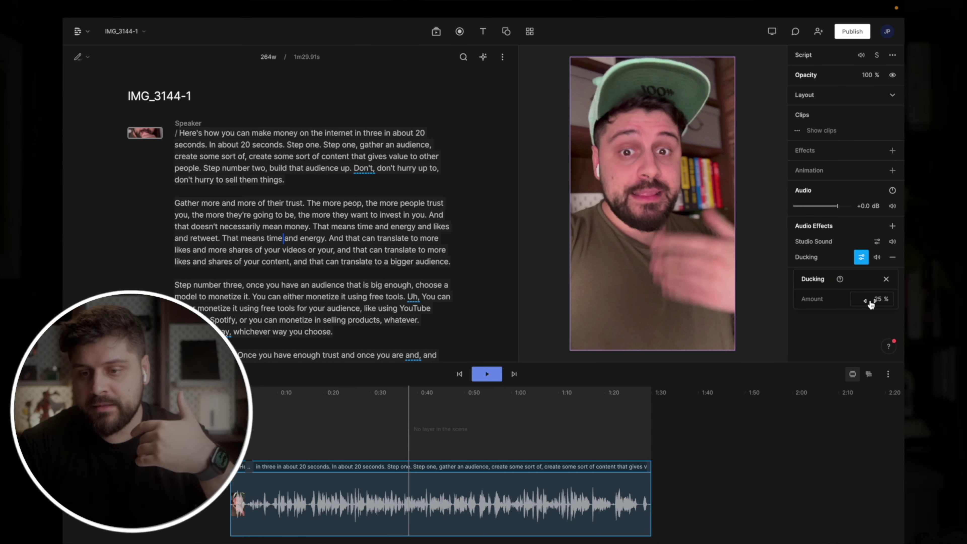
{"action": "left_click", "coordinate": [864, 329]}
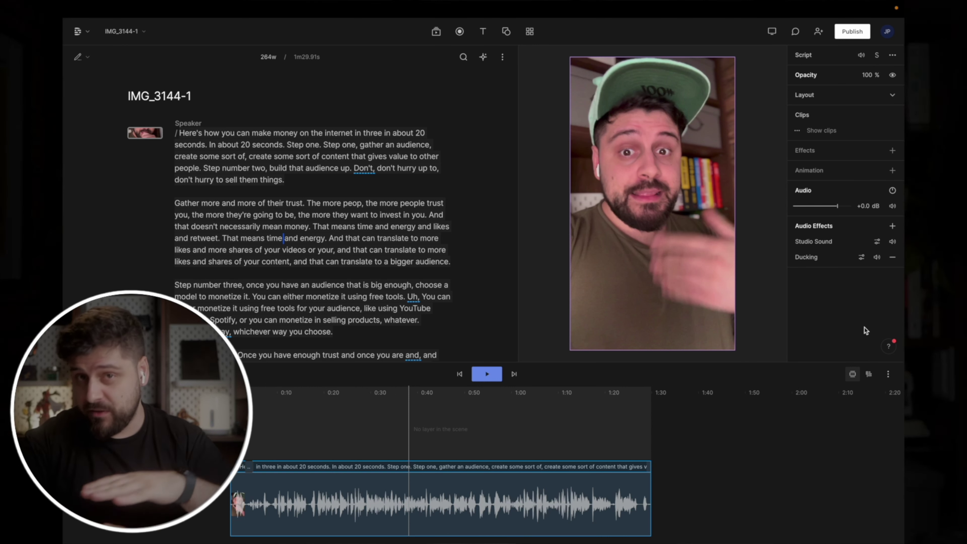
- Add a Compressor audio effect to the clip with the Classic voiceover preset
{"action": "left_click", "coordinate": [892, 225]}
{"action": "mouse_move", "coordinate": [814, 231]}
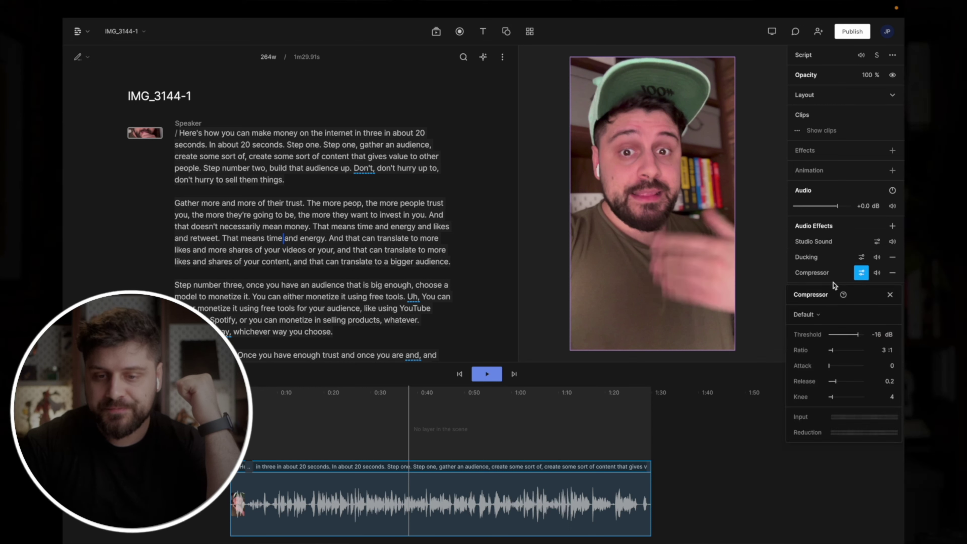
{"action": "left_click", "coordinate": [807, 314]}
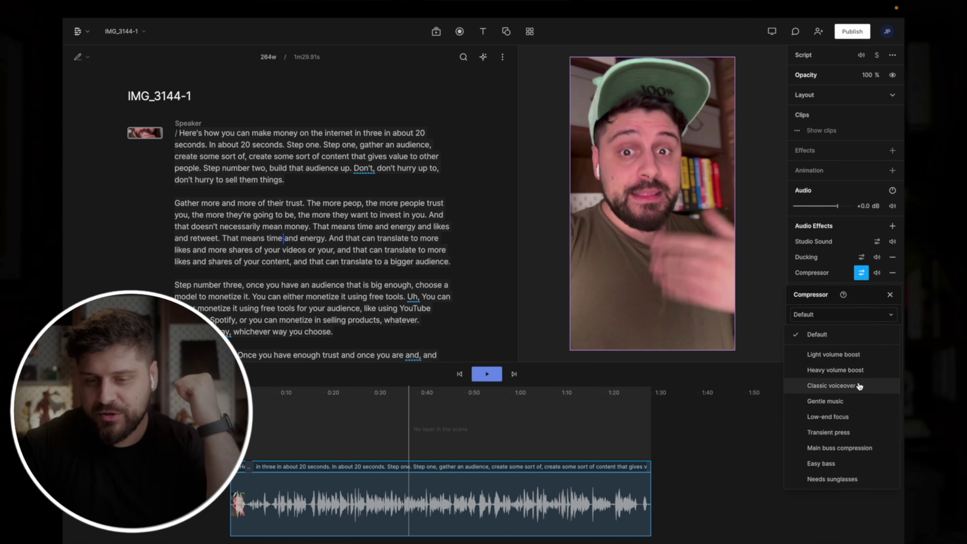
{"action": "left_click", "coordinate": [831, 385]}
{"action": "left_click", "coordinate": [845, 467]}
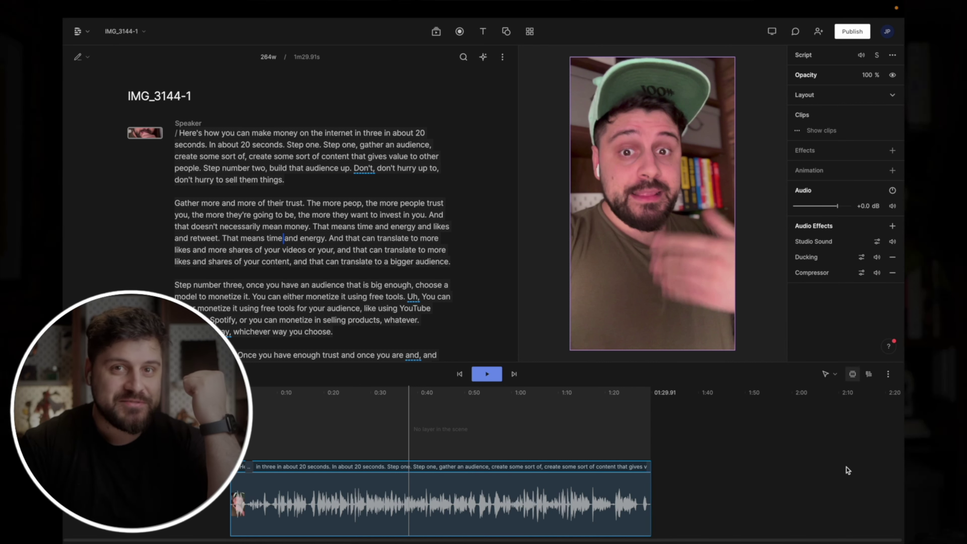
- Add an Equalizer audio effect to the clip with the Presence preset
{"action": "left_click", "coordinate": [892, 226]}
{"action": "mouse_move", "coordinate": [791, 227]}
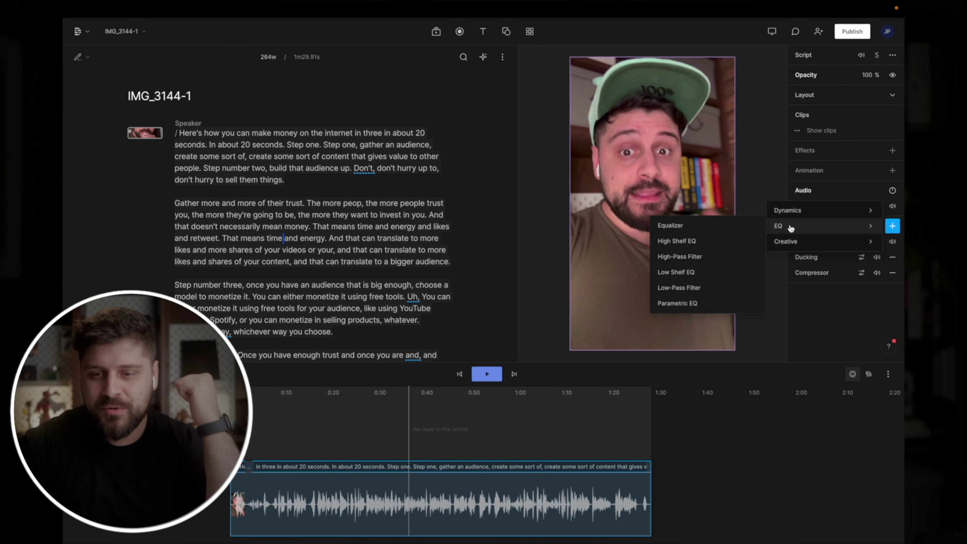
{"action": "left_click", "coordinate": [716, 232]}
{"action": "left_click", "coordinate": [862, 288]}
{"action": "left_click", "coordinate": [828, 331]}
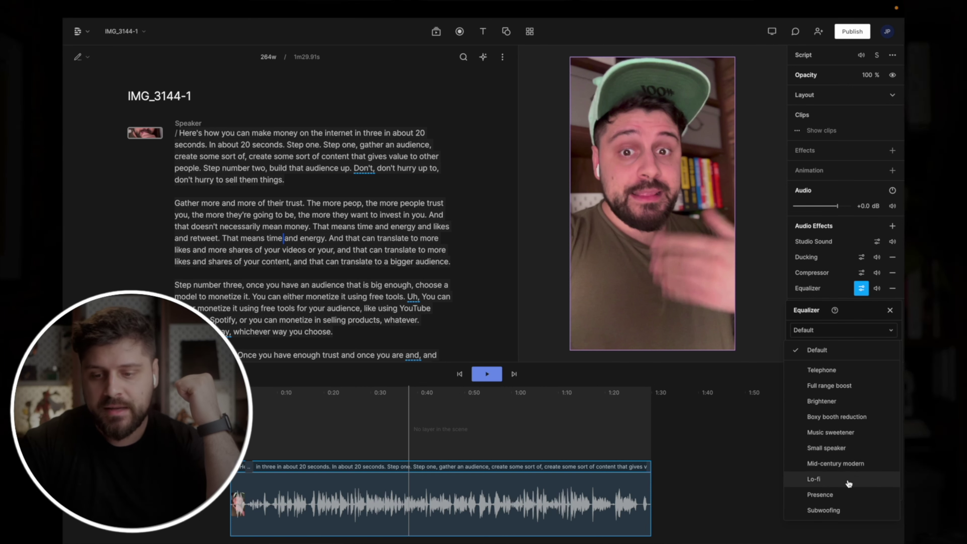
{"action": "left_click", "coordinate": [840, 495]}
{"action": "left_click", "coordinate": [889, 312]}
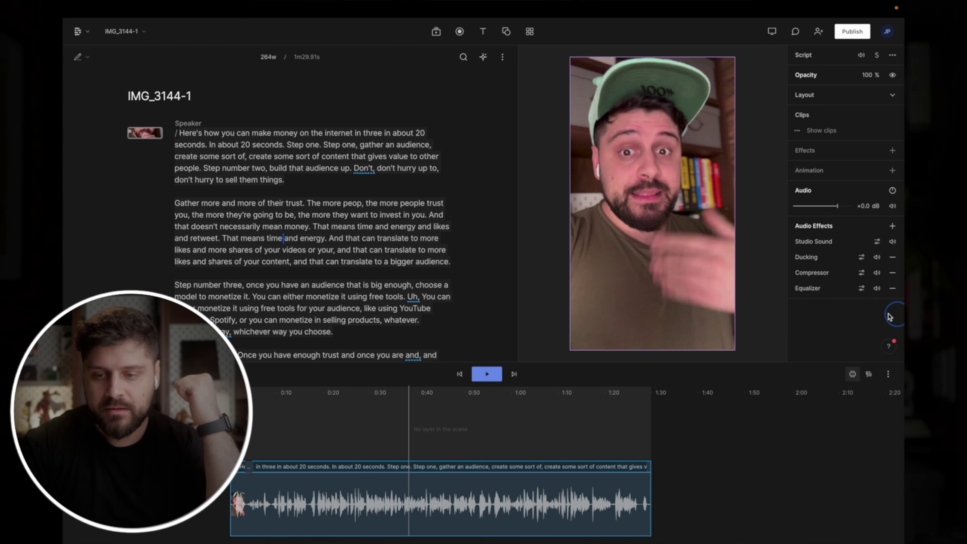
{"action": "left_click", "coordinate": [864, 289]}
{"action": "left_click", "coordinate": [881, 286]}
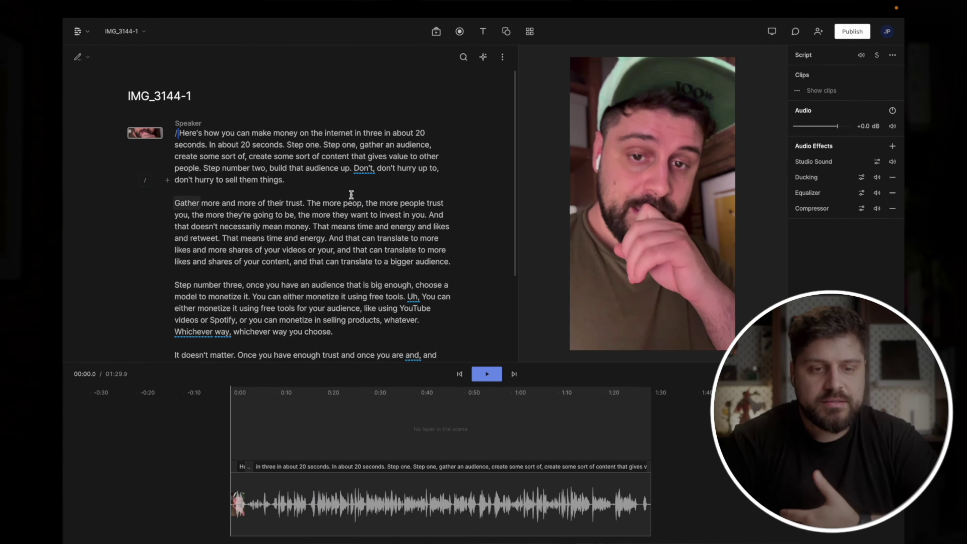
{"action": "left_click_drag", "start_coordinate": [182, 132], "coordinate": [405, 284]}
{"action": "left_click", "coordinate": [406, 284]}
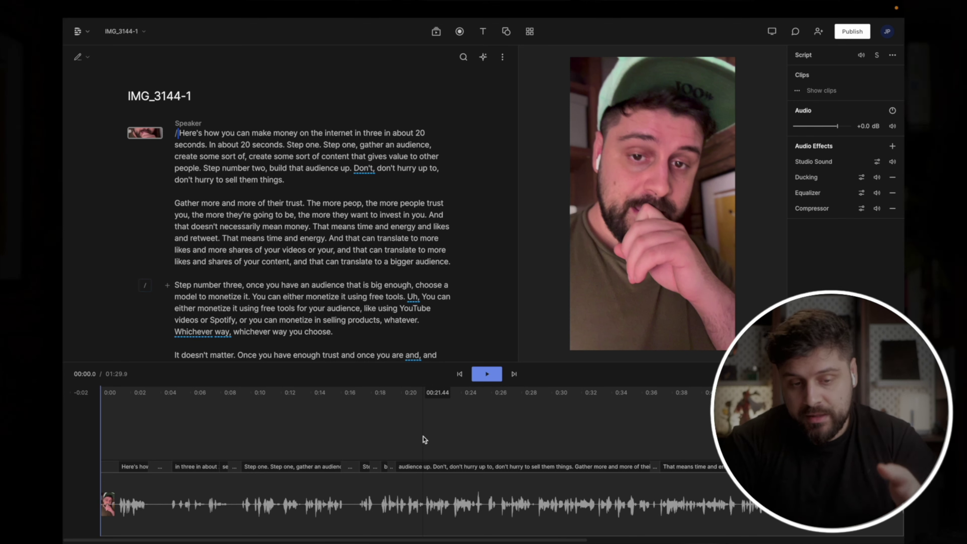
{"action": "left_click", "coordinate": [327, 183]}
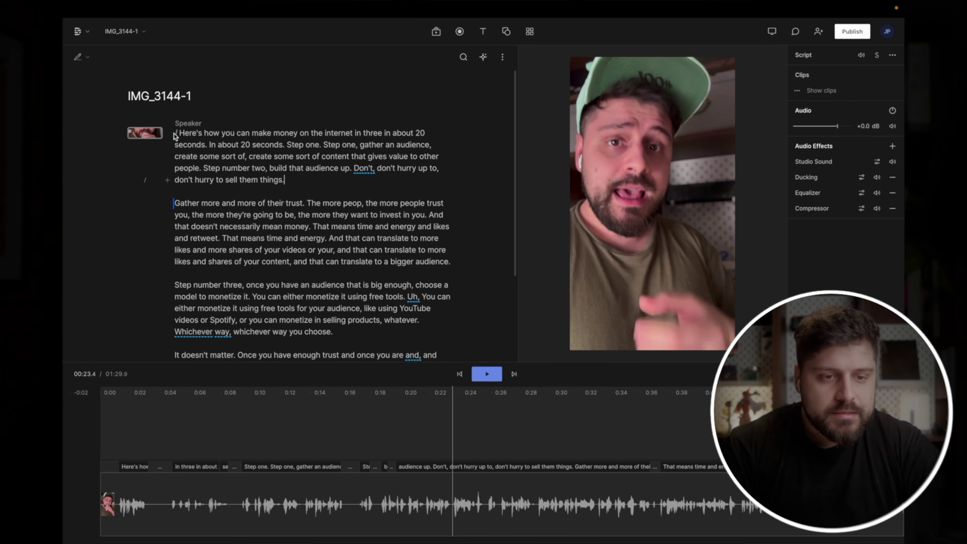
- Play the script from the start and break the paragraph after "Here's how you can make money on the internet"
{"action": "left_click", "coordinate": [176, 134]}
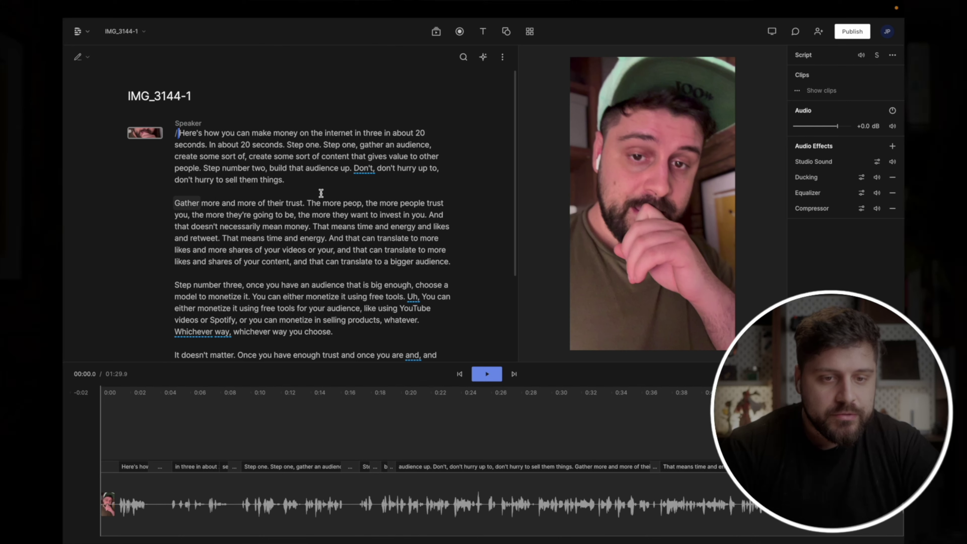
{"action": "key", "text": "space"}
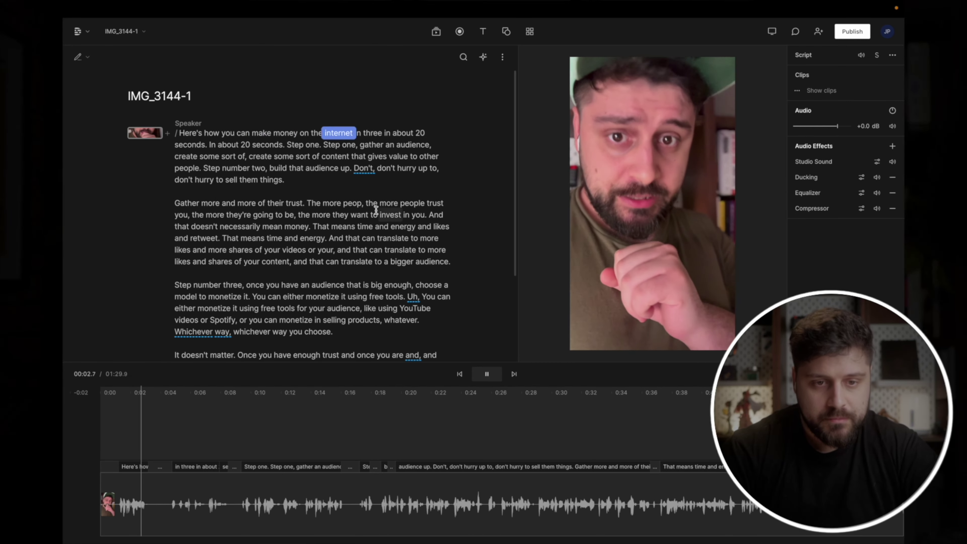
{"action": "key", "text": "space"}
{"action": "key", "text": "Return"}
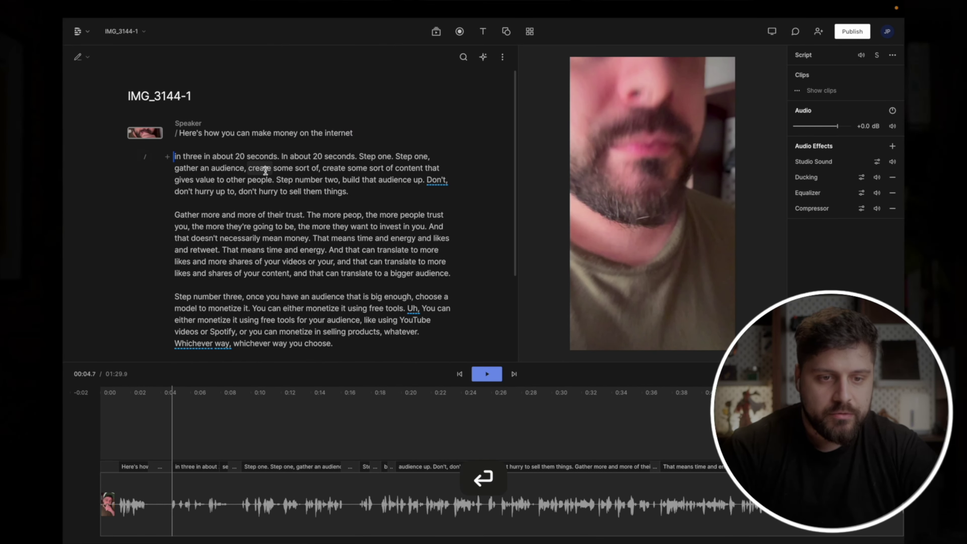
- Play the second paragraph and delete its false start "in three in about 20 seconds."
{"action": "left_click", "coordinate": [172, 155]}
{"action": "key", "text": "Escape"}
{"action": "key", "text": "space"}
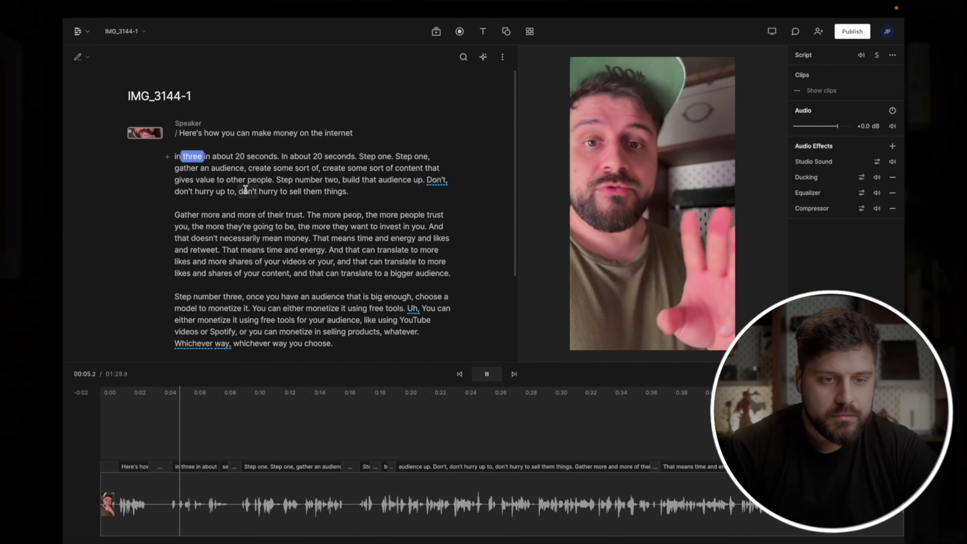
{"action": "left_click", "coordinate": [281, 157]}
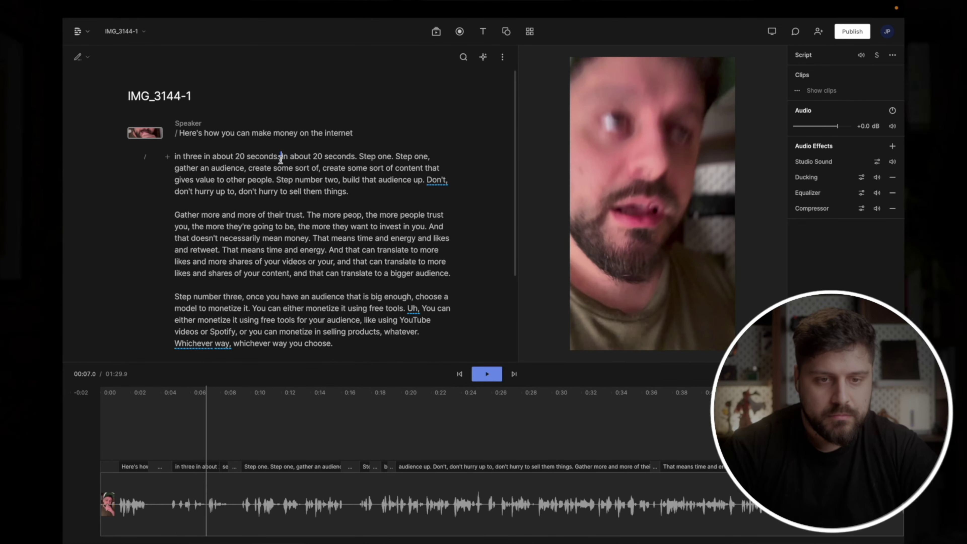
{"action": "key", "text": "shift+super+Left"}
{"action": "key", "text": "BackSpace"}
- Play the remaining "In about 20 seconds." sentence and start a new paragraph before "Step one."
{"action": "key", "text": "space"}
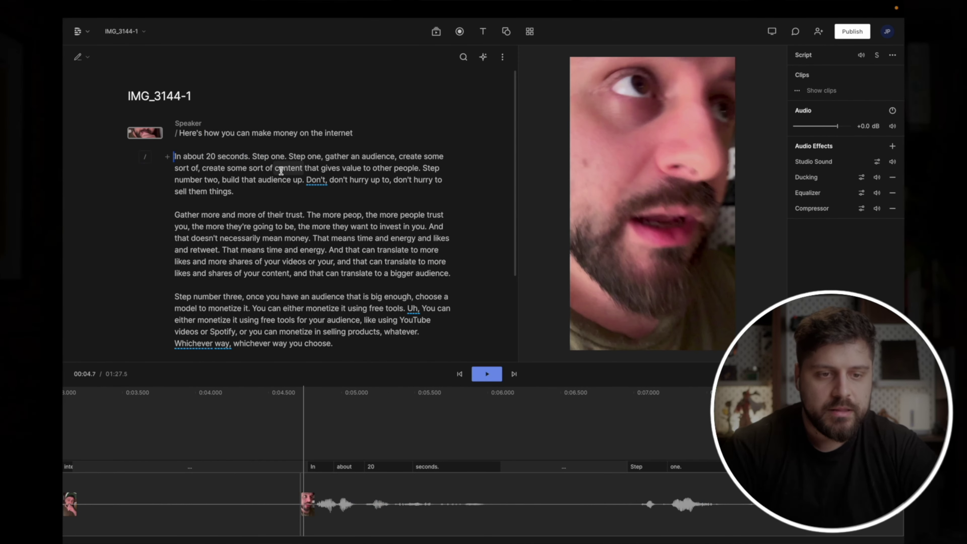
{"action": "key", "text": "space"}
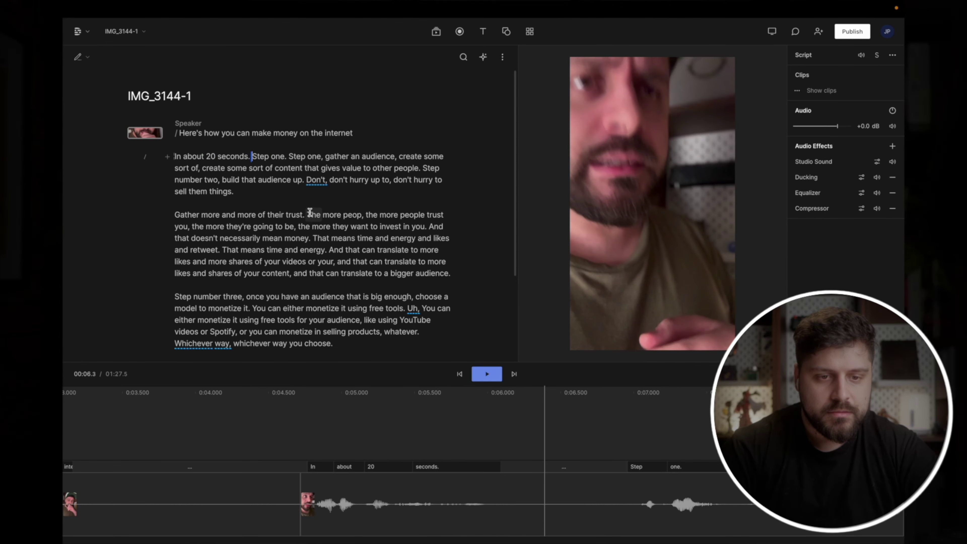
{"action": "key", "text": "Return"}
- Join "in about 20 seconds." to the end of the opening line "Here's how you can make money on the internet"
{"action": "left_click", "coordinate": [281, 155]}
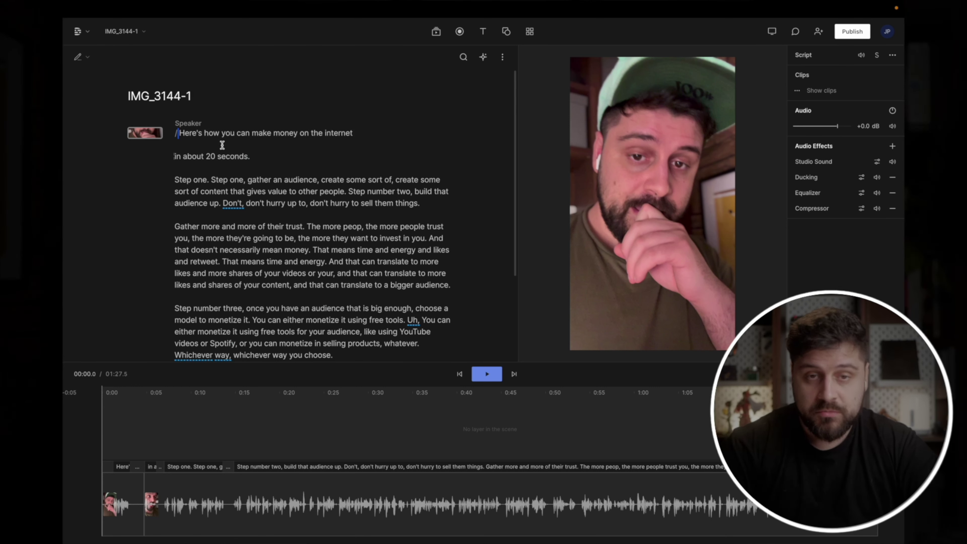
{"action": "left_click", "coordinate": [176, 155]}
{"action": "key", "text": "BackSpace"}
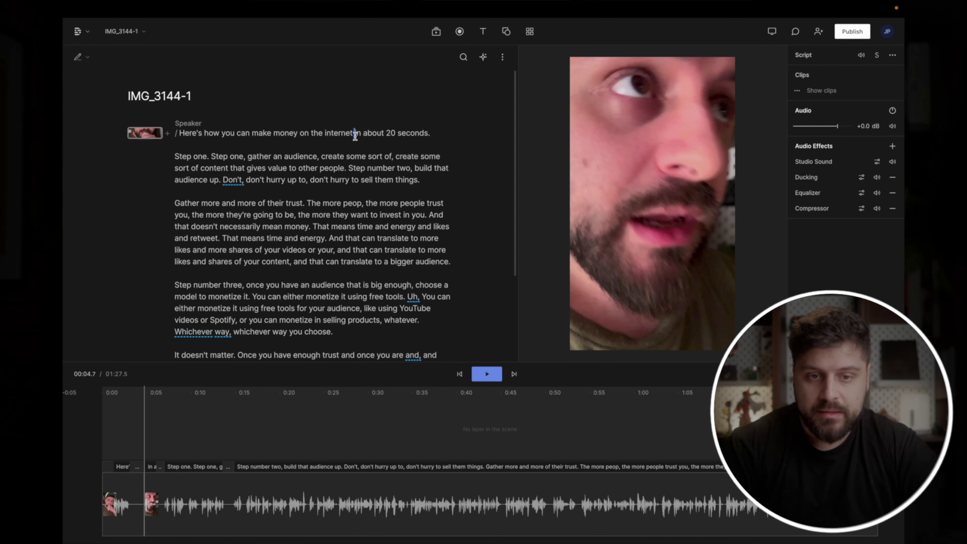
- Play the script from the opening line and delete the first, repeated "Step one." before "Step one, gather an audience"
{"action": "left_click", "coordinate": [181, 132]}
{"action": "key", "text": "space"}
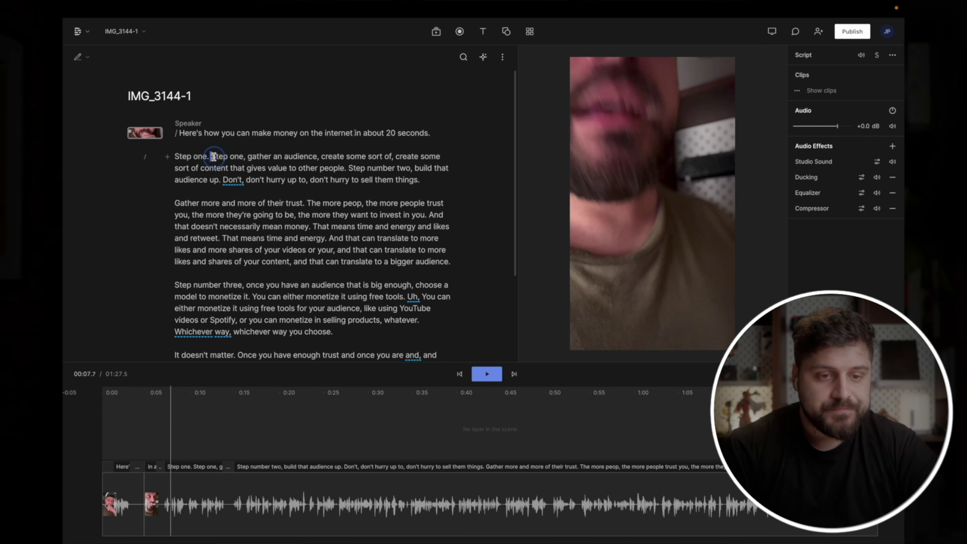
{"action": "key", "text": "space"}
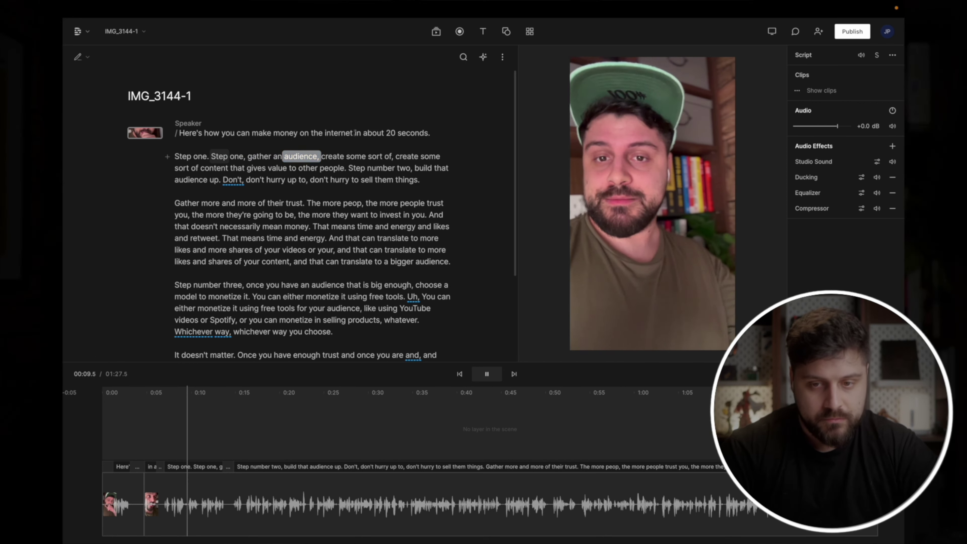
{"action": "key", "text": "space"}
{"action": "left_click", "coordinate": [211, 156]}
{"action": "key", "text": "shift+super+Left"}
{"action": "key", "text": "BackSpace"}
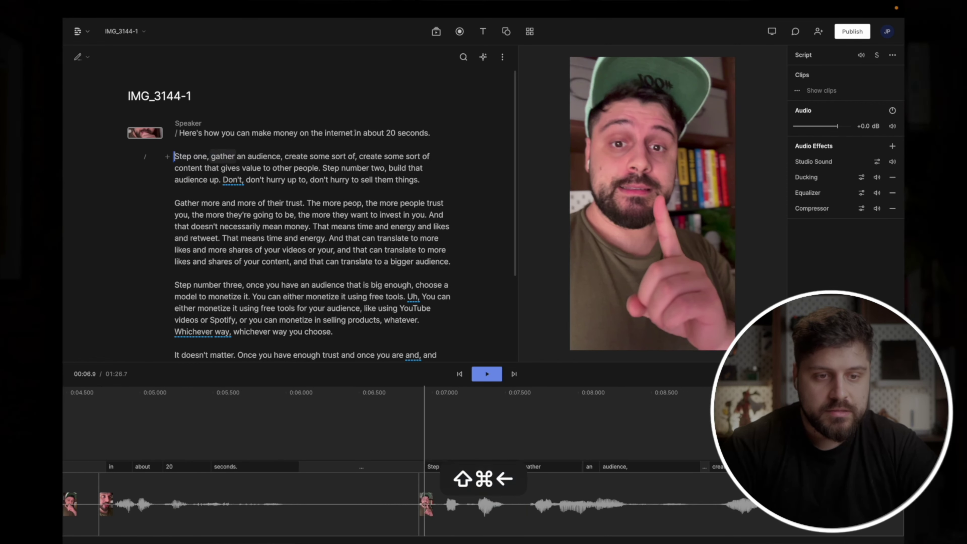
- Start a new paragraph after "Step one, gather an audience"
{"action": "left_click", "coordinate": [282, 156]}
{"action": "key", "text": "Return"}
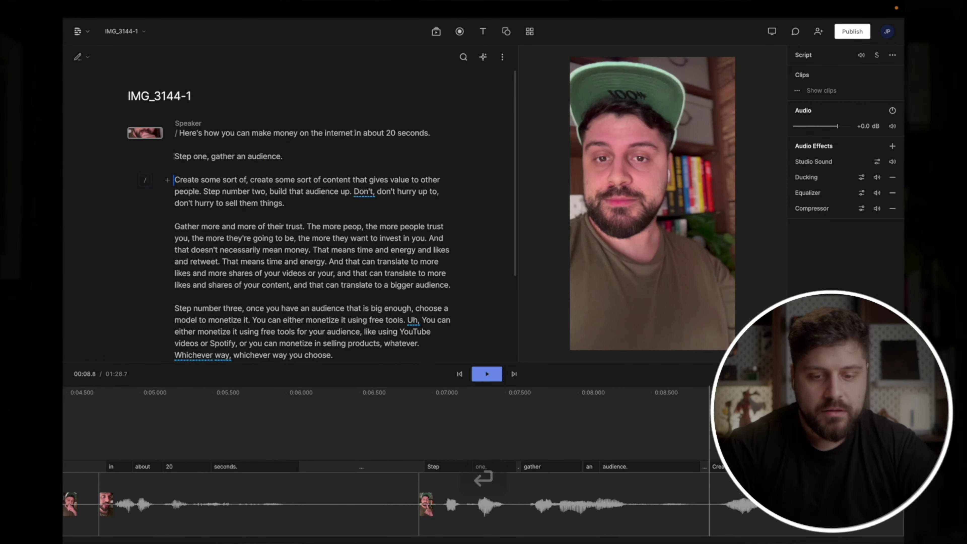
{"action": "left_click", "coordinate": [255, 155]}
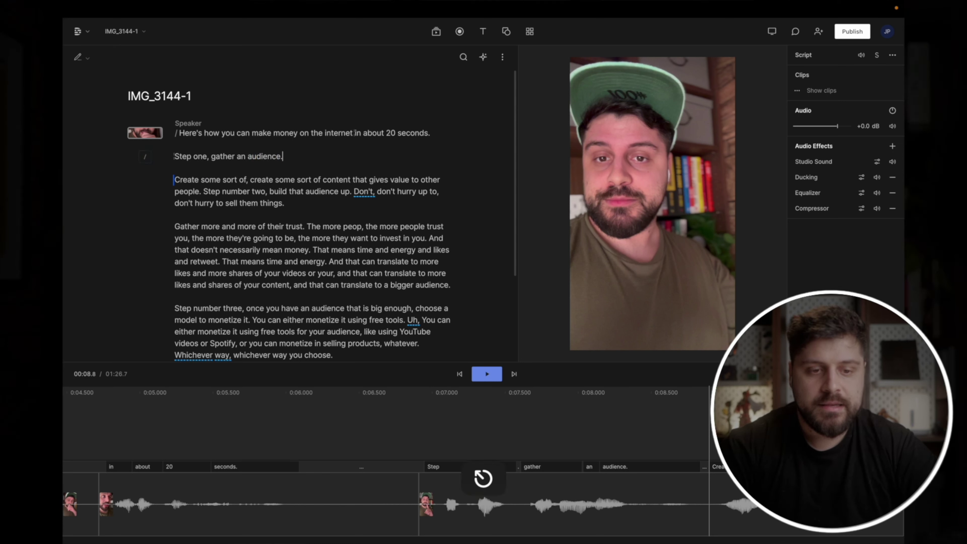
{"action": "double_click", "coordinate": [270, 156]}
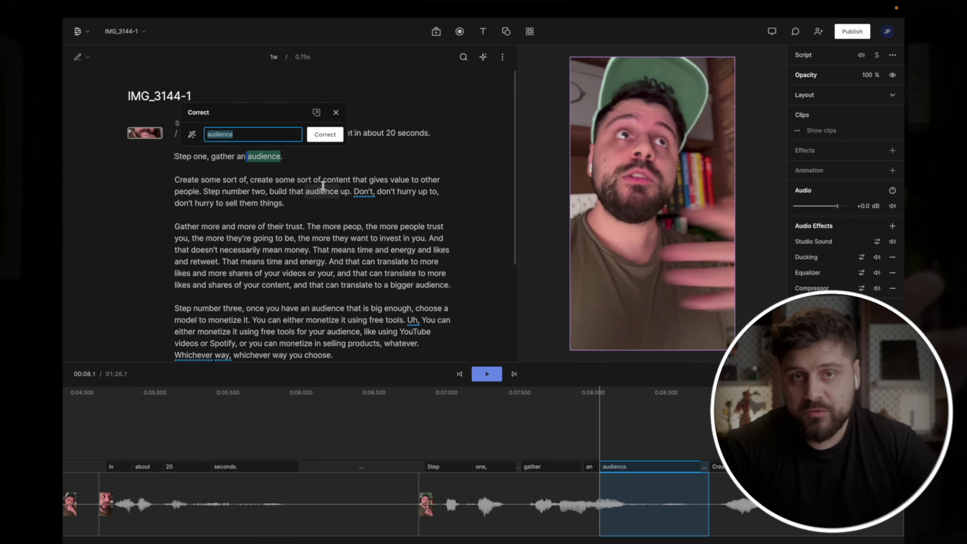
{"action": "left_click", "coordinate": [193, 183]}
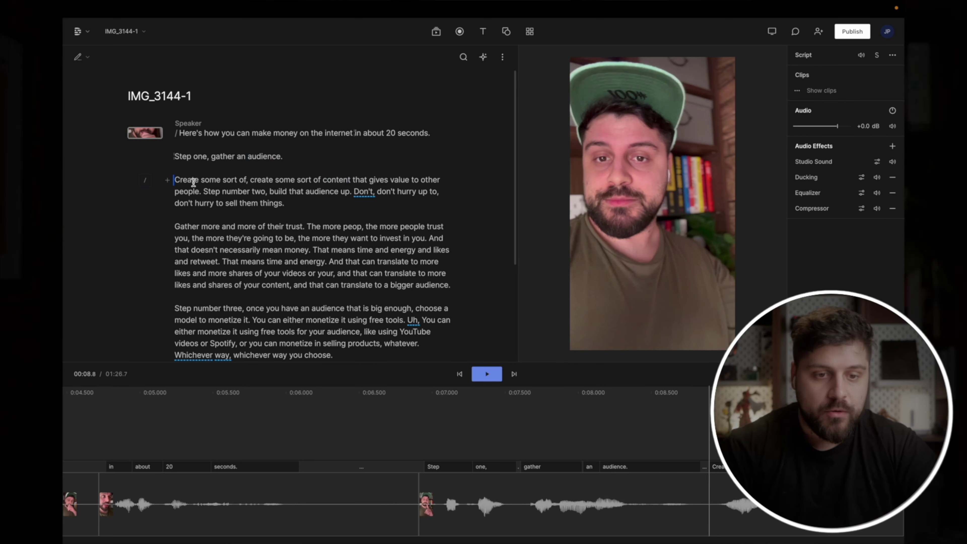
- Break the script into new paragraphs before the second "create some sort of content" and before "Step number two"
{"action": "left_click", "coordinate": [254, 178]}
{"action": "key", "text": "Return"}
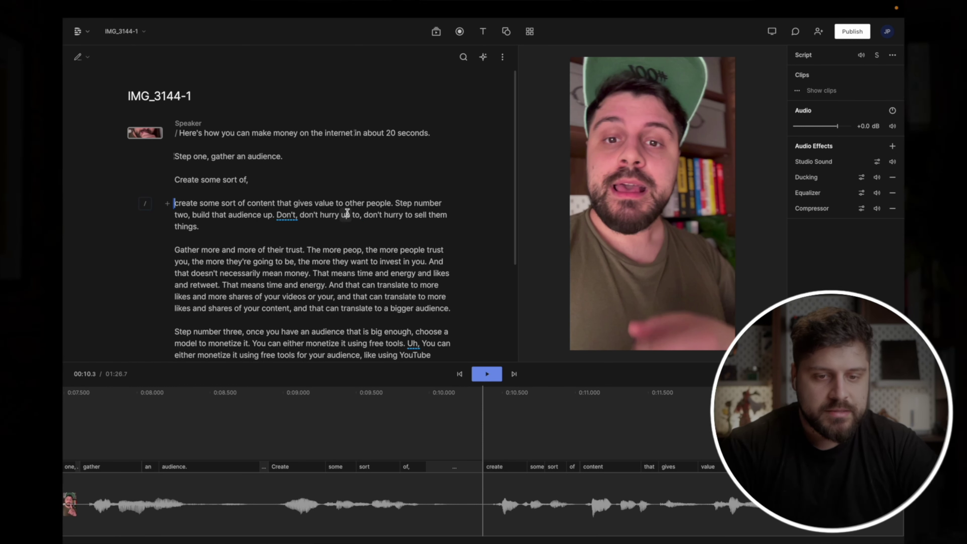
{"action": "left_click", "coordinate": [392, 201]}
{"action": "key", "text": "Return"}
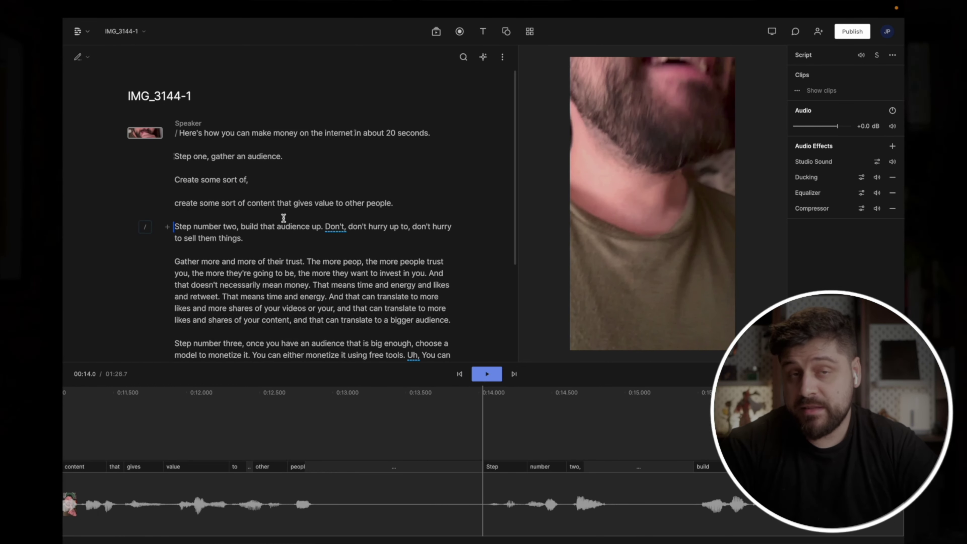
- Play the line "create some sort of content that gives value to other people" and delete the false start "Create some sort of," above it
{"action": "left_click", "coordinate": [177, 204]}
{"action": "key", "text": "space"}
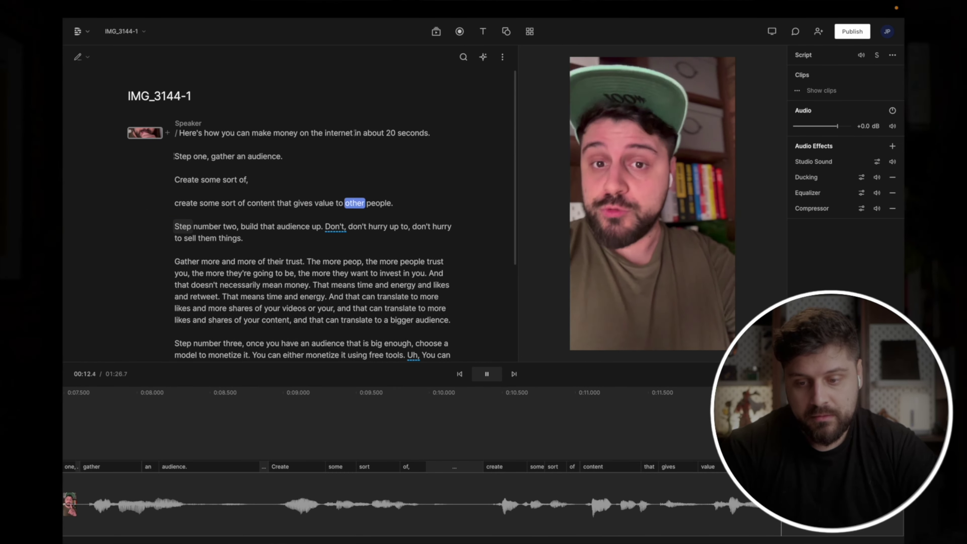
{"action": "key", "text": "space"}
{"action": "triple_click", "coordinate": [176, 177]}
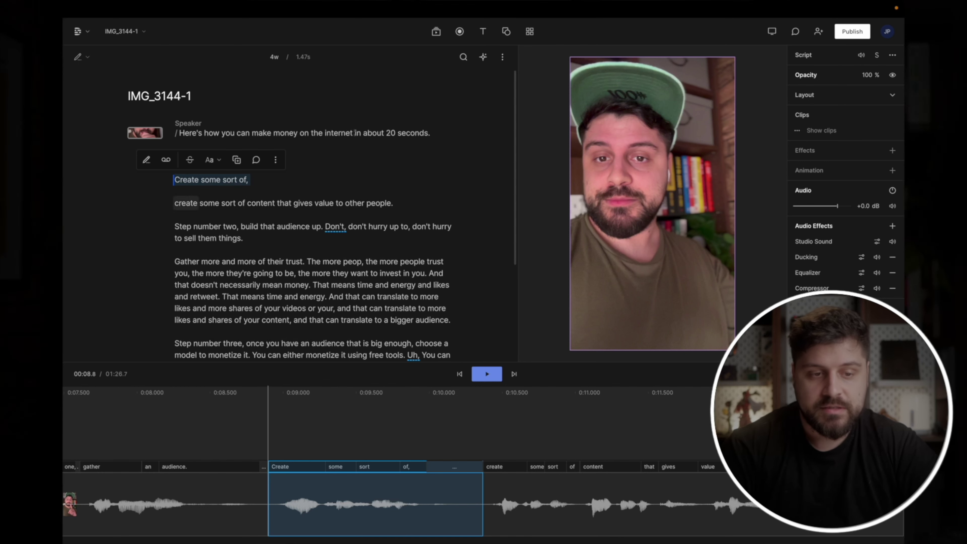
{"action": "key", "text": "BackSpace"}
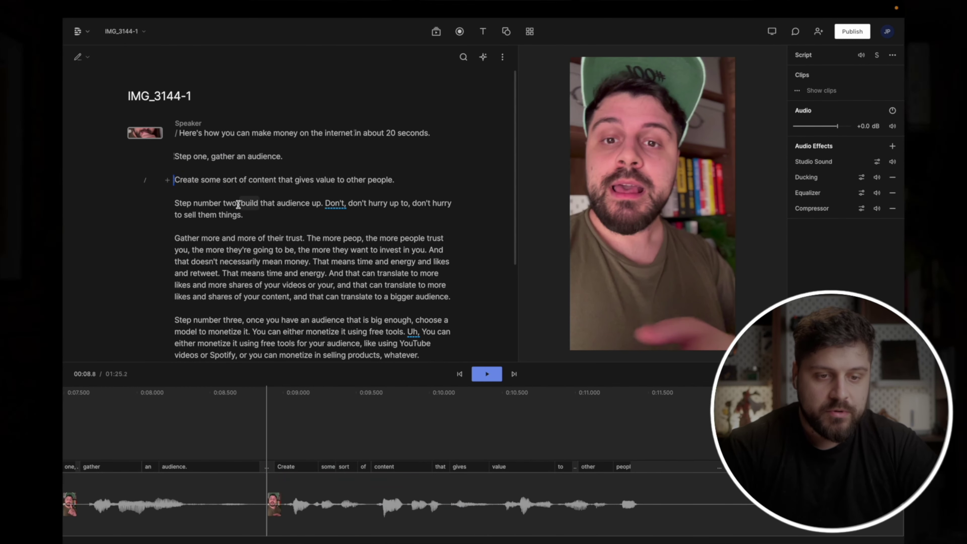
- Play the "Step number two" paragraph and start a new paragraph after "build that audience up."
{"action": "left_click", "coordinate": [176, 203]}
{"action": "key", "text": "space"}
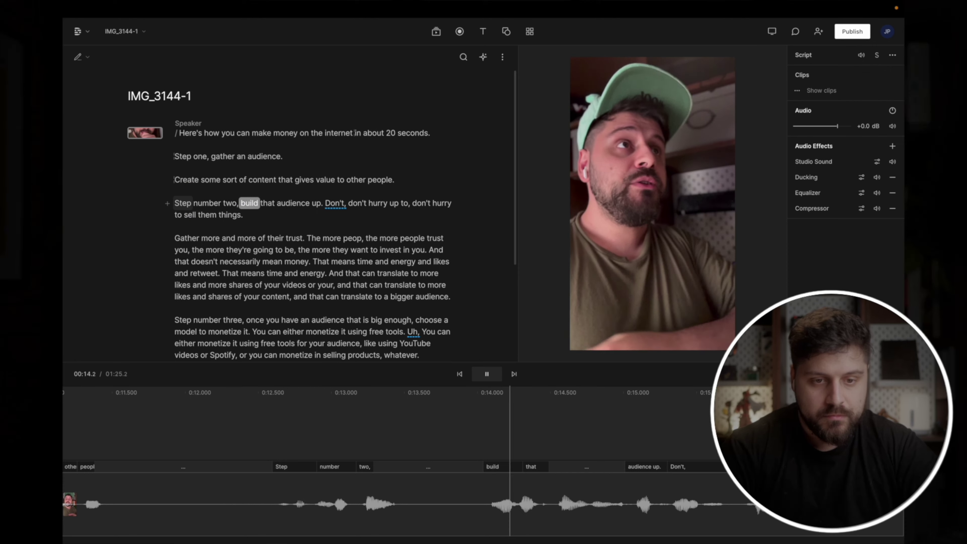
{"action": "key", "text": "space"}
{"action": "key", "text": "Return"}
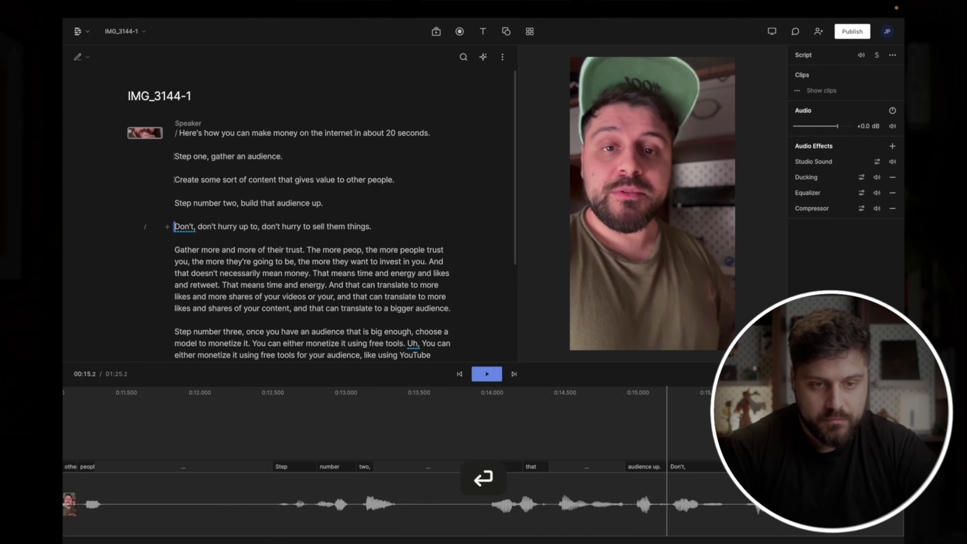
- Delete the false starts "Don't, don't hurry up to," before "don't hurry to sell them things."
{"action": "left_click", "coordinate": [195, 226]}
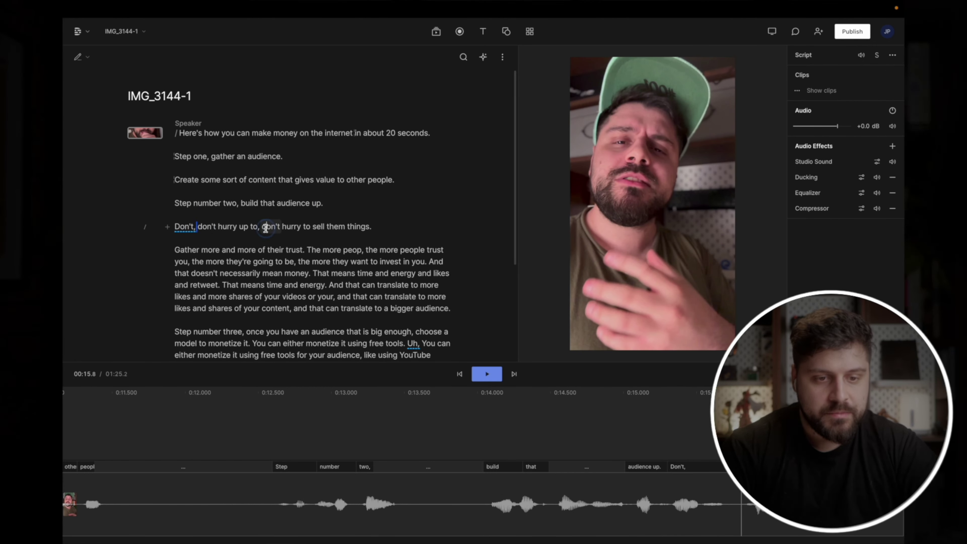
{"action": "left_click", "coordinate": [266, 227]}
{"action": "key", "text": "shift+super+Left"}
{"action": "key", "text": "BackSpace"}
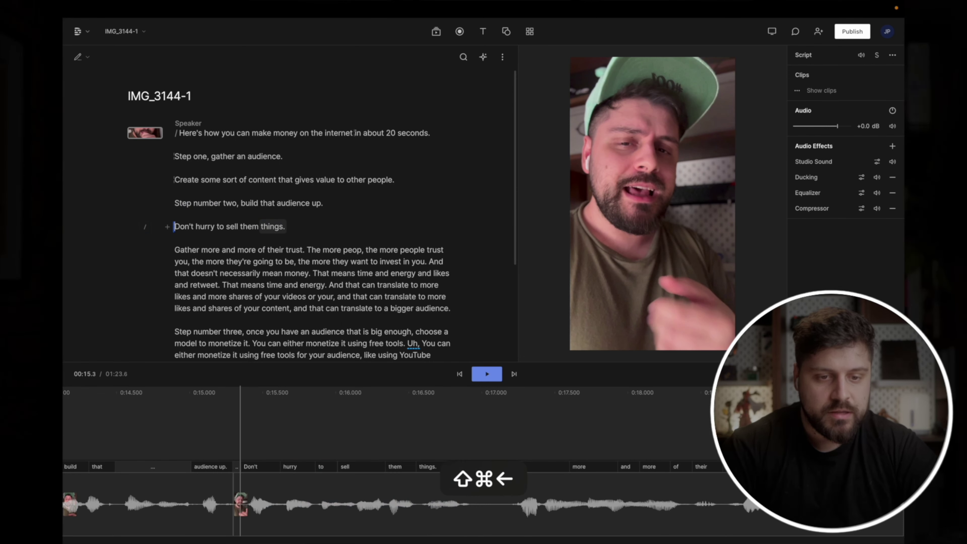
- Play the "Gather more and more of their trust" paragraph, delete "The more peop," and start a new paragraph at "the more people trust you"
{"action": "scroll", "coordinate": [262, 237], "scroll_direction": "down", "scroll_amount": 1}
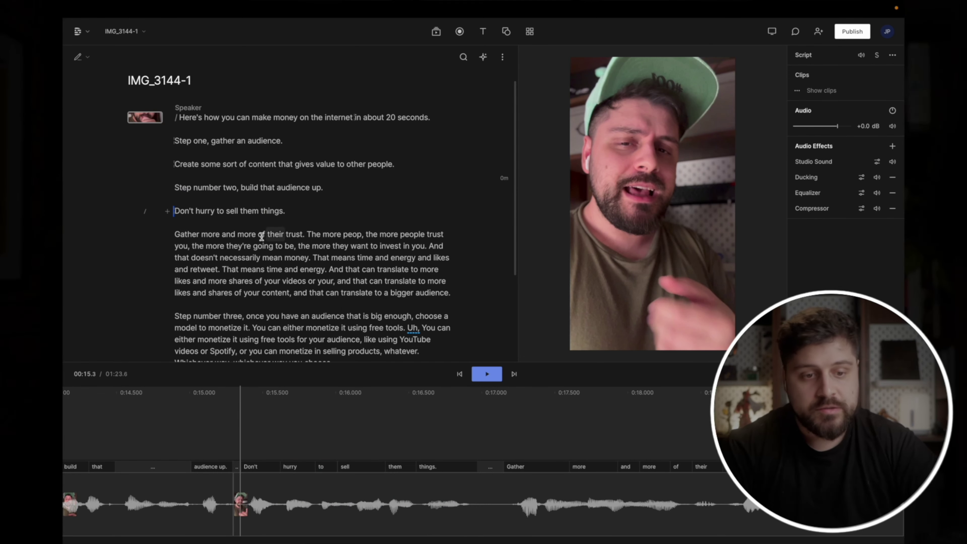
{"action": "scroll", "coordinate": [299, 113], "scroll_direction": "down", "scroll_amount": 4}
{"action": "left_click", "coordinate": [175, 167]}
{"action": "key", "text": "space"}
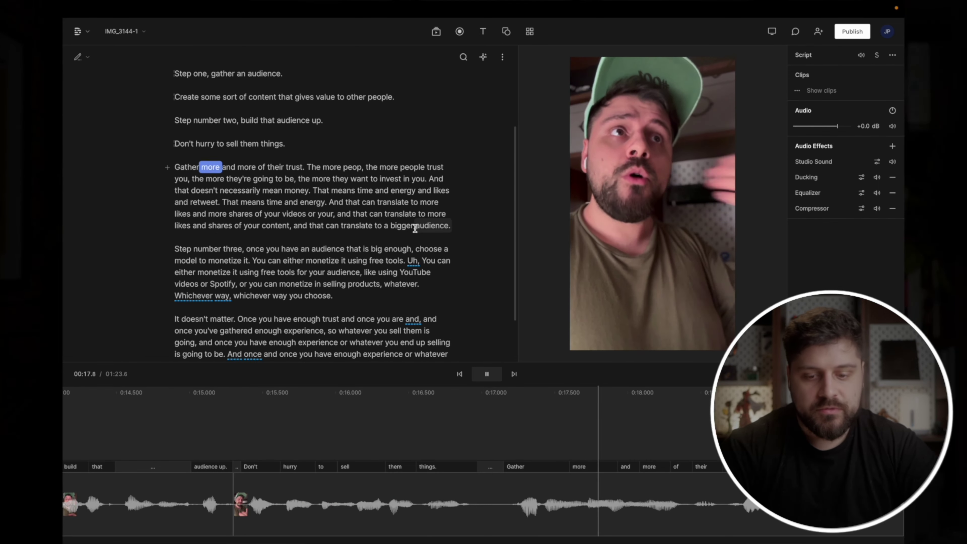
{"action": "key", "text": "space"}
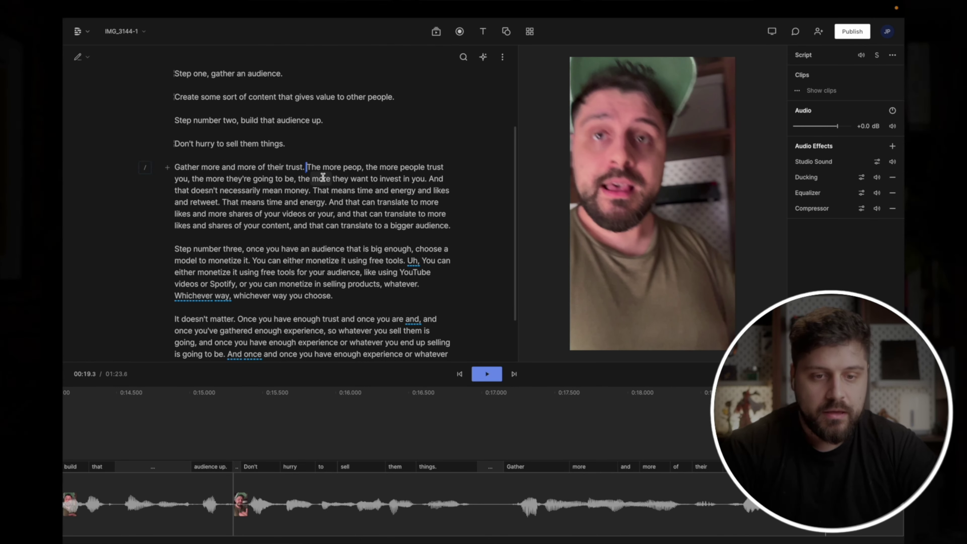
{"action": "left_click", "coordinate": [366, 169], "text": "shift"}
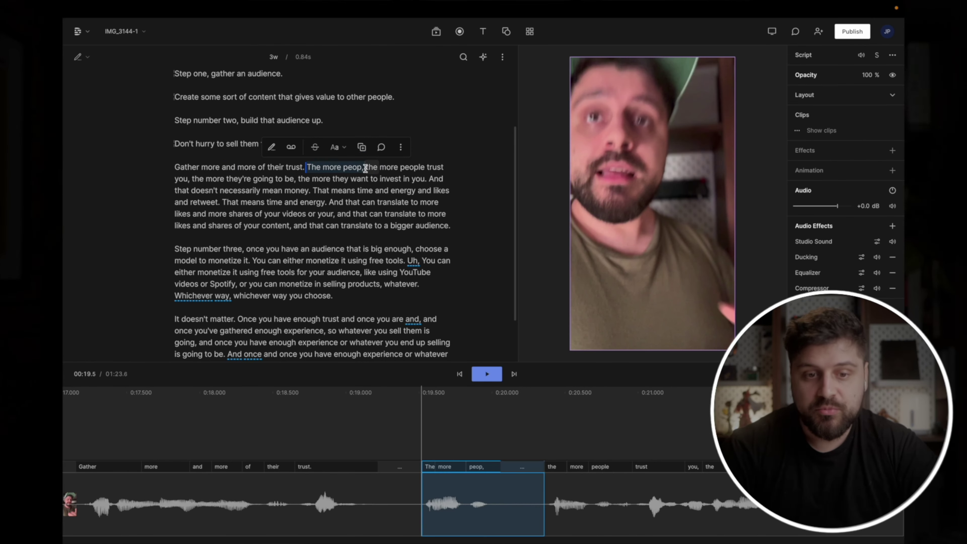
{"action": "key", "text": "Return"}
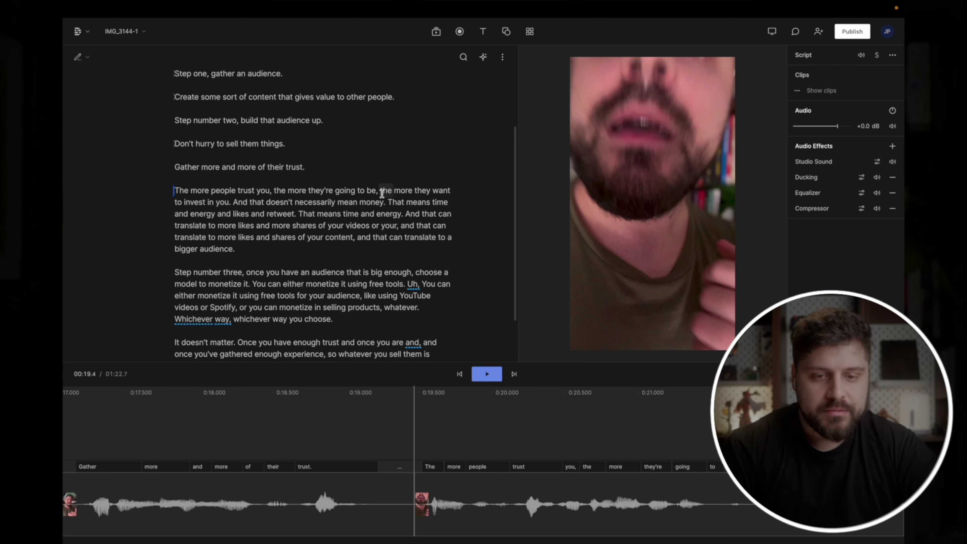
- Play the "The more people trust you" paragraph and delete the mistaken phrase "the more they're going to be,"
{"action": "key", "text": "space"}
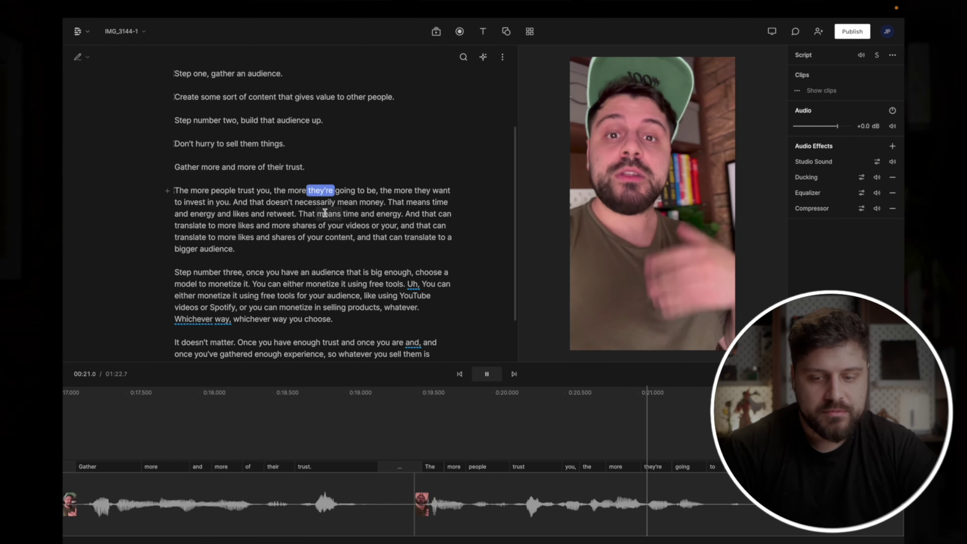
{"action": "key", "text": "space"}
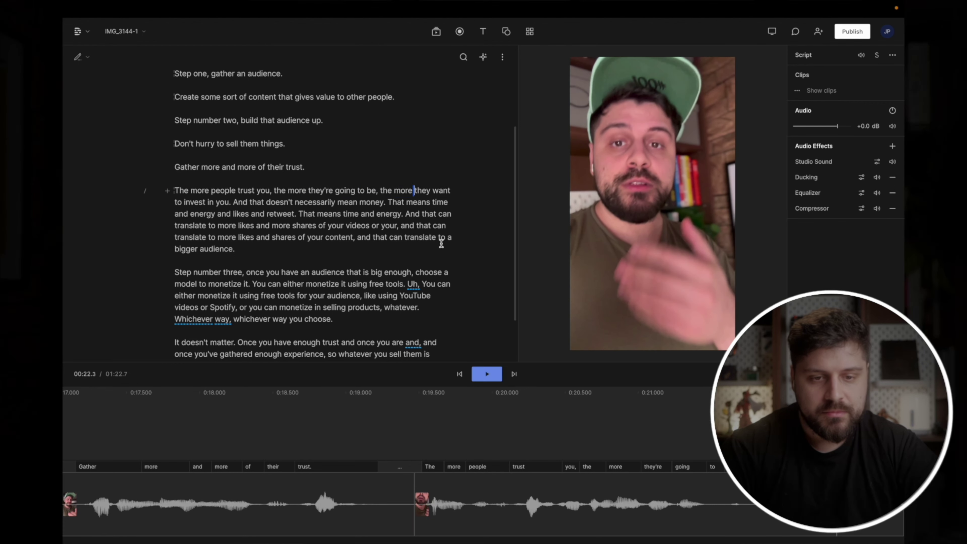
{"action": "left_click", "coordinate": [379, 192]}
{"action": "left_click", "coordinate": [283, 193], "text": "shift"}
{"action": "key", "text": "BackSpace"}
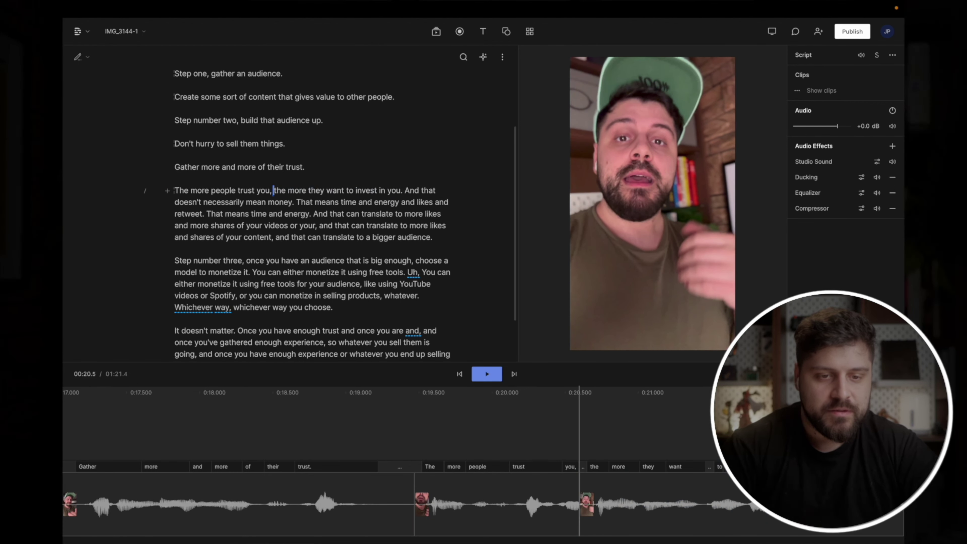
- Put "And that doesn't necessarily mean money." in its own paragraph, playing the passage to check it
{"action": "left_click", "coordinate": [405, 190]}
{"action": "key", "text": "Return"}
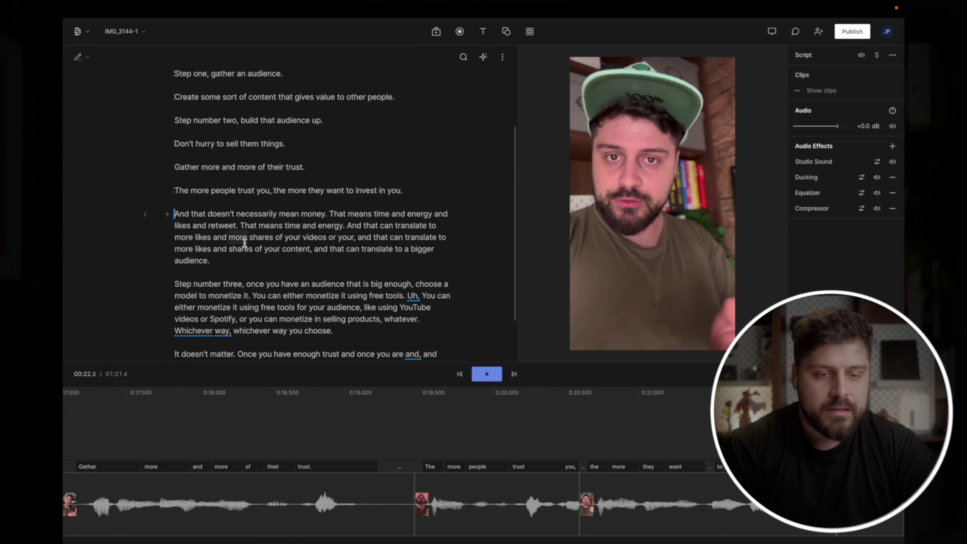
{"action": "key", "text": "space"}
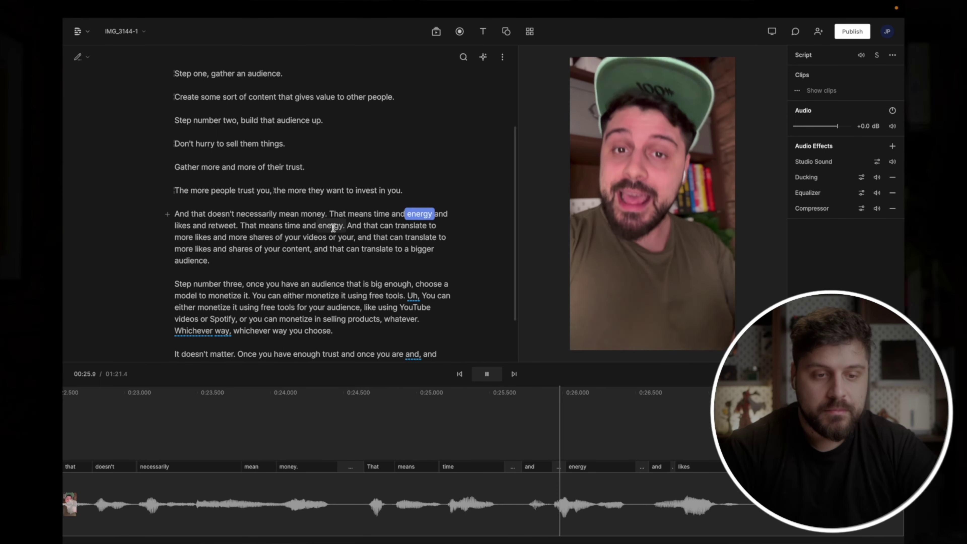
{"action": "left_click", "coordinate": [329, 214]}
{"action": "key", "text": "Return"}
- Start a new paragraph before the second "That means time and energy", after "likes and retweet."
{"action": "left_click_drag", "start_coordinate": [298, 237], "coordinate": [336, 236]}
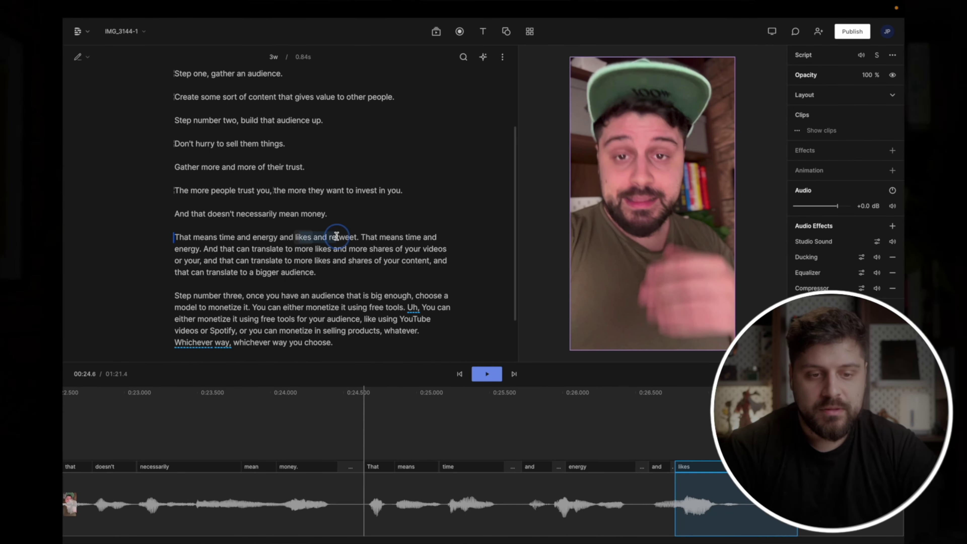
{"action": "left_click", "coordinate": [353, 236]}
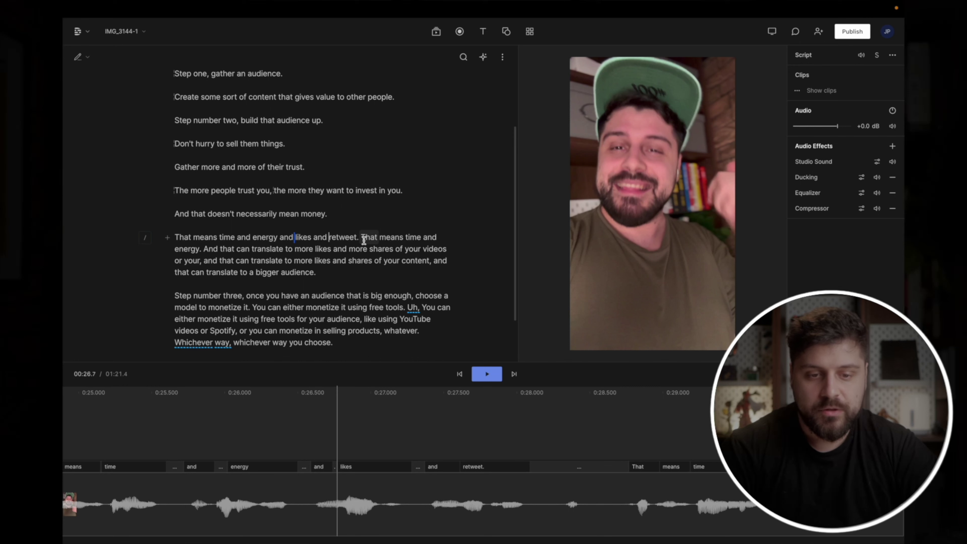
{"action": "left_click", "coordinate": [361, 238]}
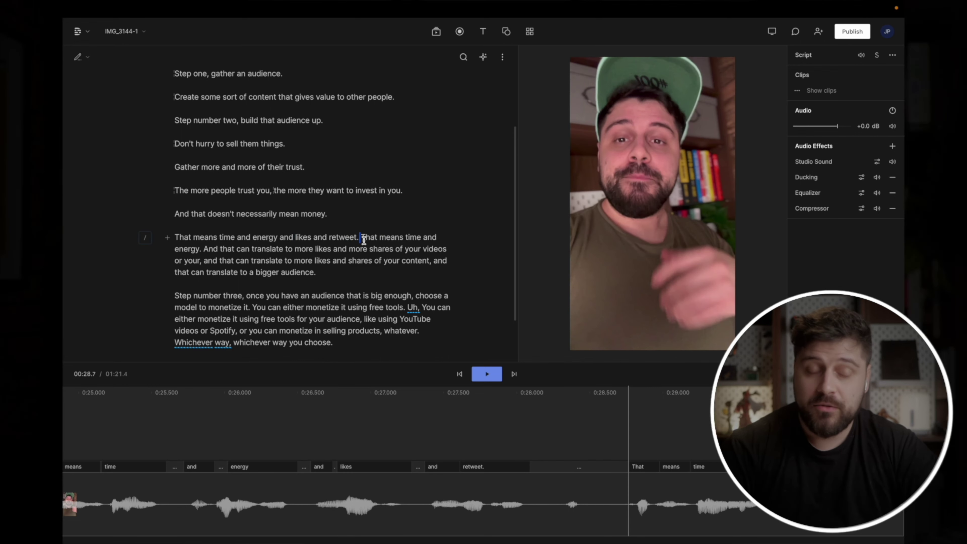
{"action": "key", "text": "Return"}
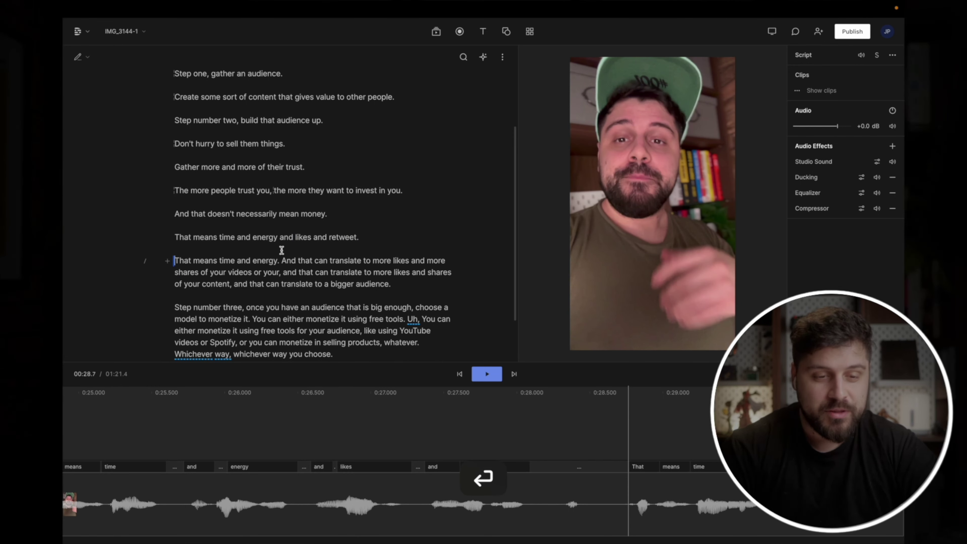
- Cut the repeated "more shares of your videos or your" take and delete the line "That means time and energy and likes and retweet."
{"action": "key", "text": "space"}
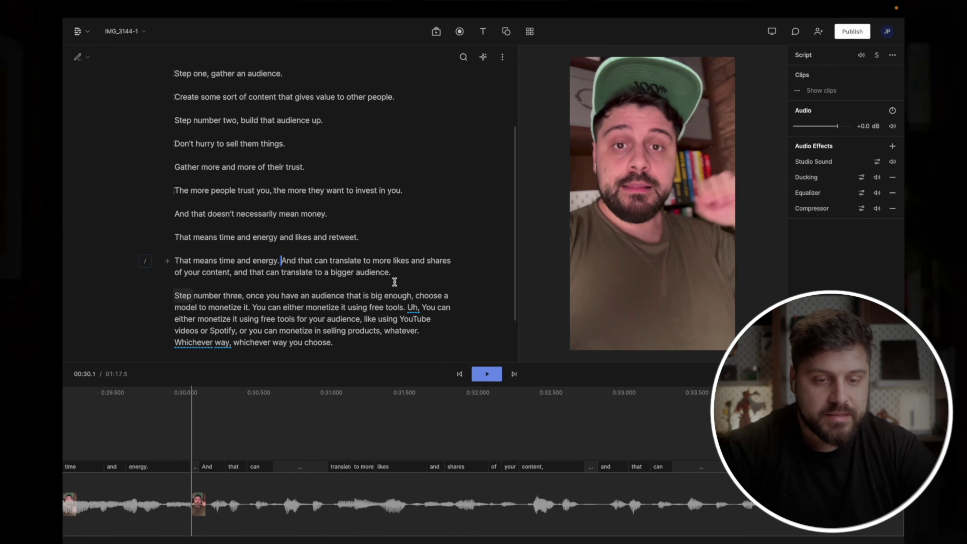
{"action": "key", "text": "shift+super+Left"}
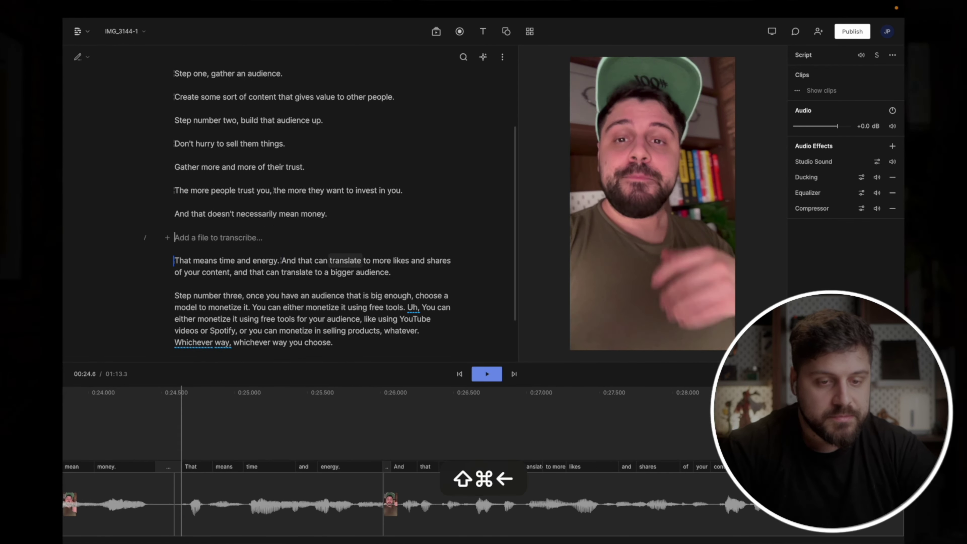
{"action": "key", "text": "BackSpace"}
- Split the "Step number three" paragraph before "once you have an audience" and before "You can either monetize it using free tools"
{"action": "scroll", "coordinate": [237, 274], "scroll_direction": "down", "scroll_amount": 2}
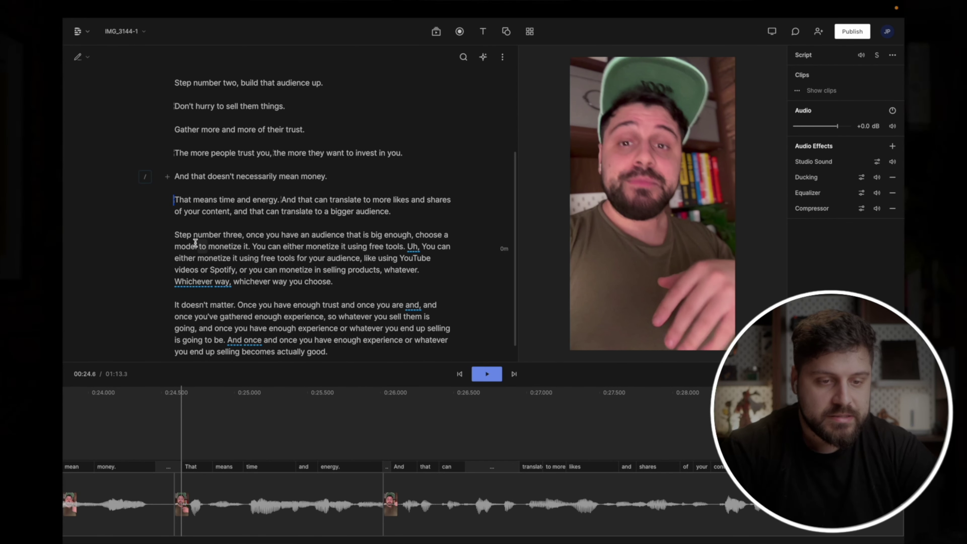
{"action": "left_click", "coordinate": [247, 236]}
{"action": "key", "text": "Return"}
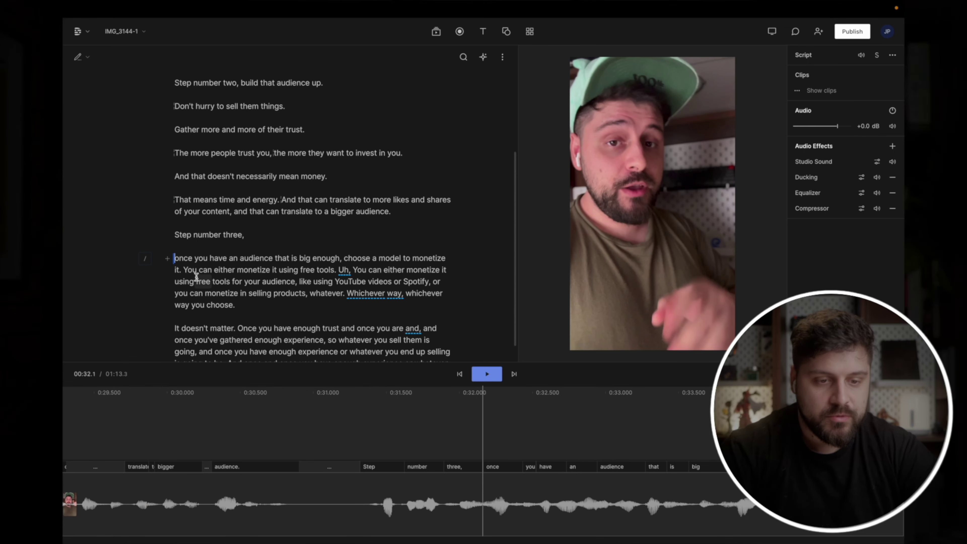
{"action": "left_click", "coordinate": [182, 270]}
{"action": "key", "text": "Return"}
{"action": "scroll", "coordinate": [267, 228], "scroll_direction": "down", "scroll_amount": 2}
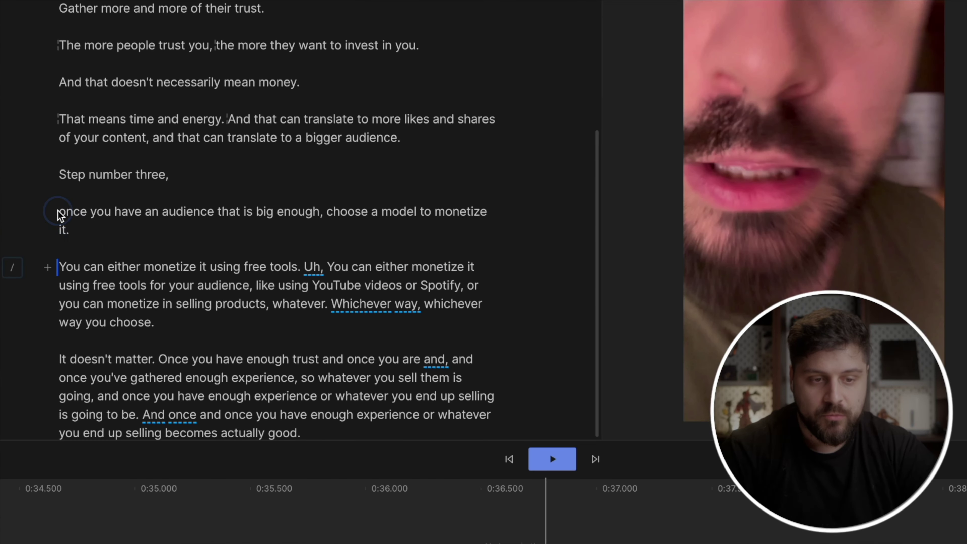
- Play the "You can either monetize it" passage and correct the word "in" to "it" before "selling products"
{"action": "left_click", "coordinate": [58, 211]}
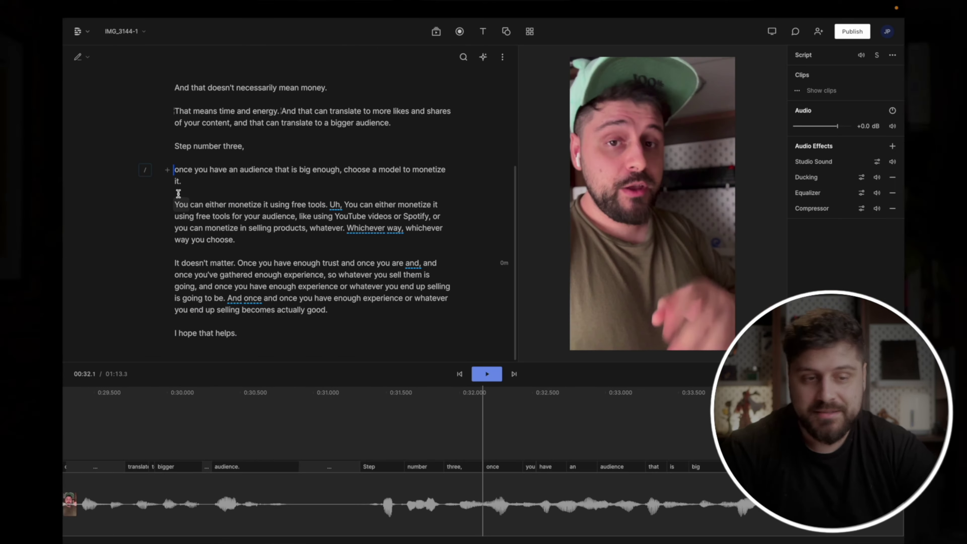
{"action": "left_click", "coordinate": [344, 206]}
{"action": "key", "text": "space"}
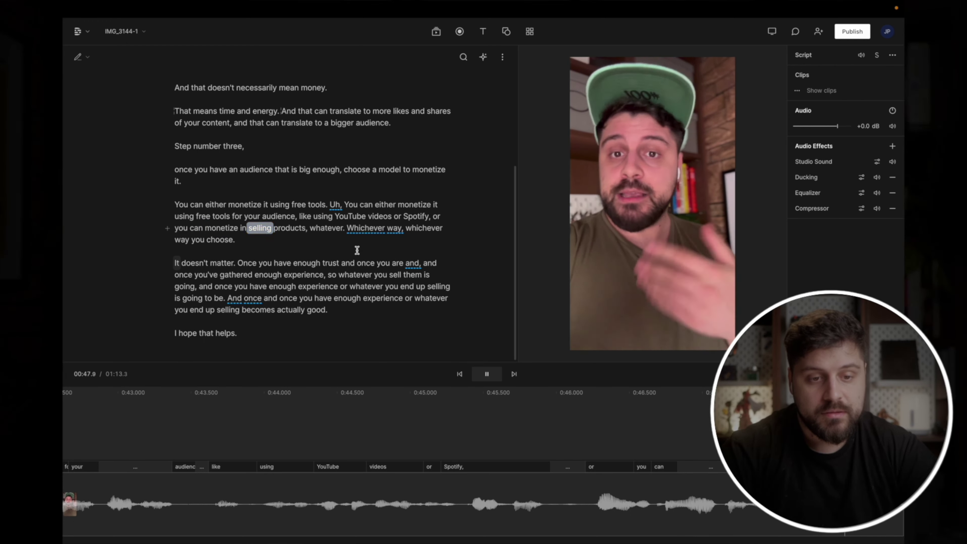
{"action": "double_click", "coordinate": [242, 228]}
{"action": "key", "text": "c"}
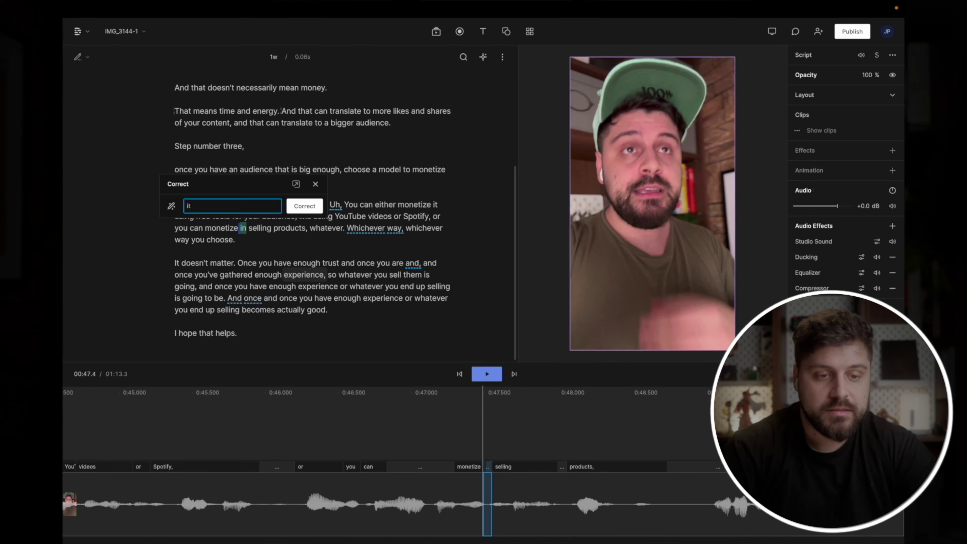
{"action": "key", "text": "Return"}
{"action": "key", "text": "space"}
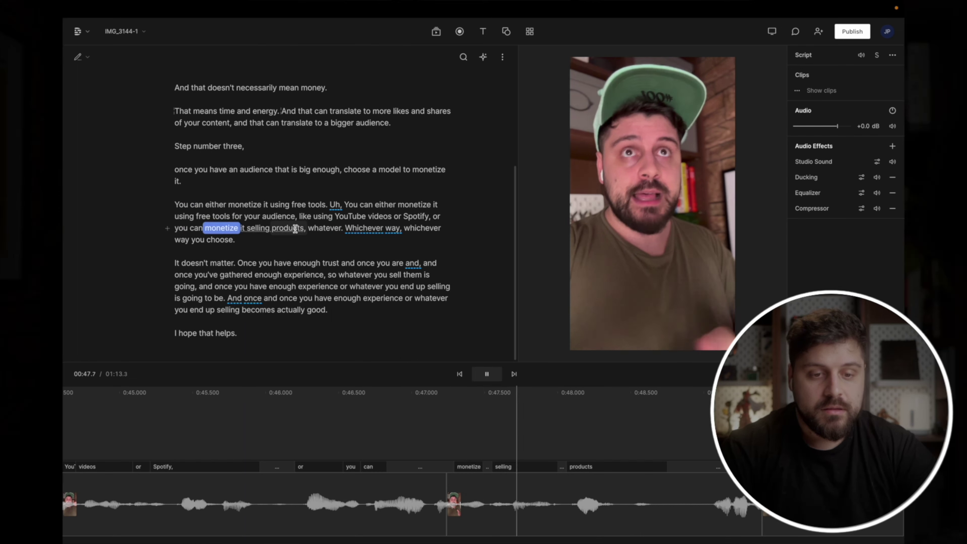
- Delete the word "whatever" after "you can monetize it selling products"
{"action": "key", "text": "space"}
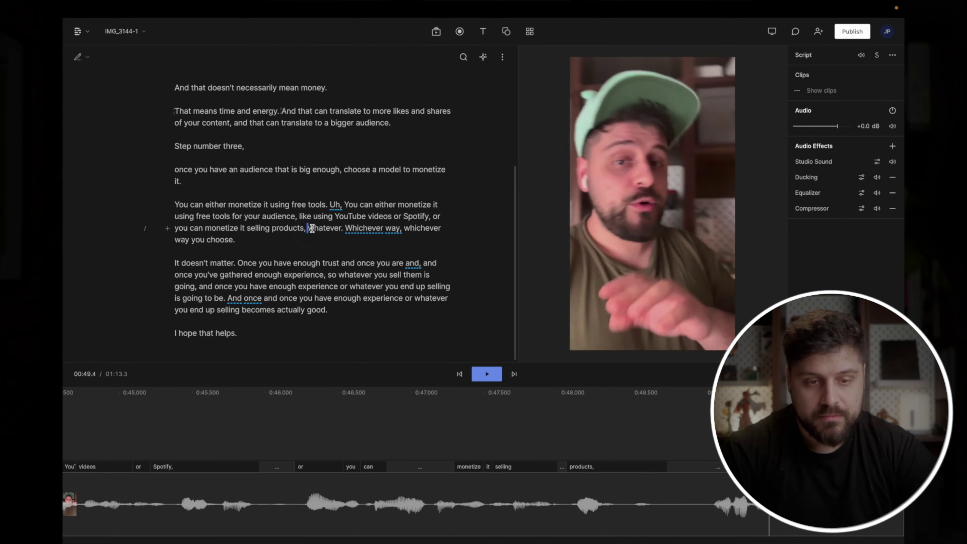
{"action": "key", "text": "alt+shift+Right"}
{"action": "key", "text": "BackSpace"}
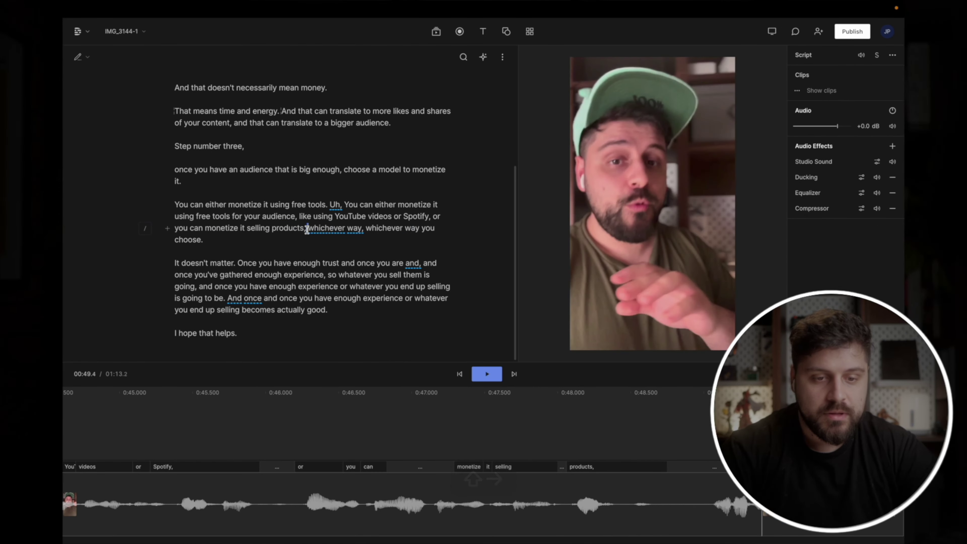
- Split the paragraph before the second "You can either monetize it" and delete the first take ending in "Uh,"
{"action": "left_click", "coordinate": [345, 205]}
{"action": "key", "text": "Return"}
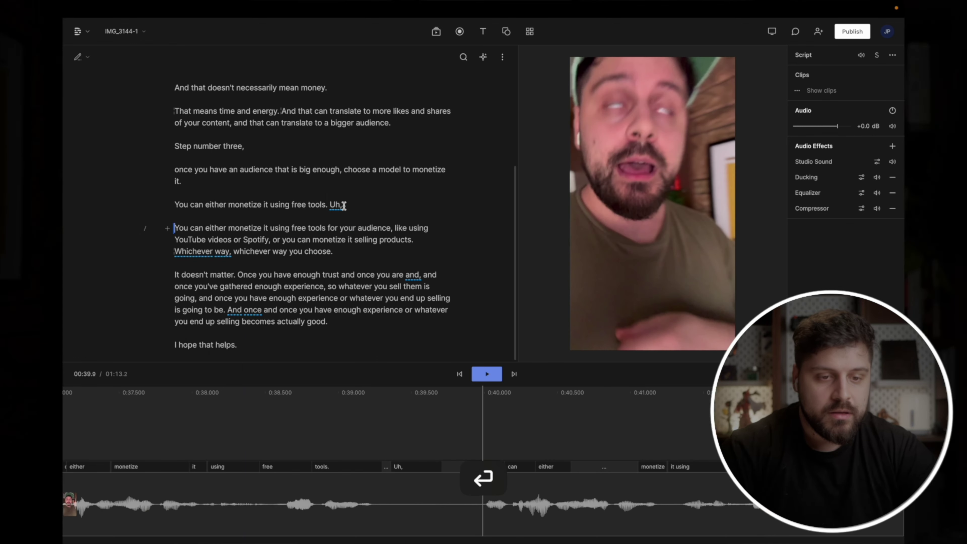
{"action": "left_click_drag", "start_coordinate": [345, 206], "coordinate": [158, 206]}
{"action": "key", "text": "BackSpace"}
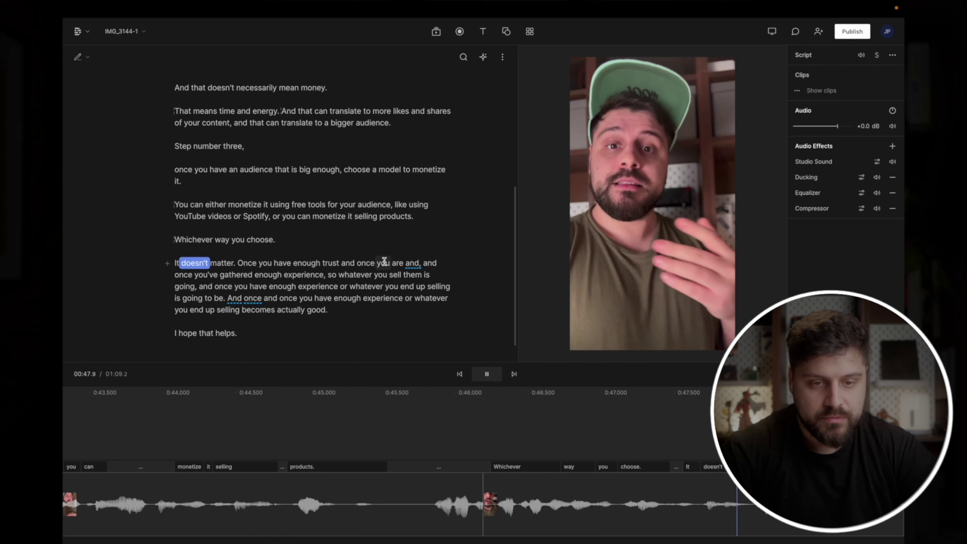
- Join "it doesn't matter once you have enough trust" to "Whichever way you choose" and delete the false start "And once you are and,"
{"action": "left_click", "coordinate": [235, 262]}
{"action": "key", "text": "Return"}
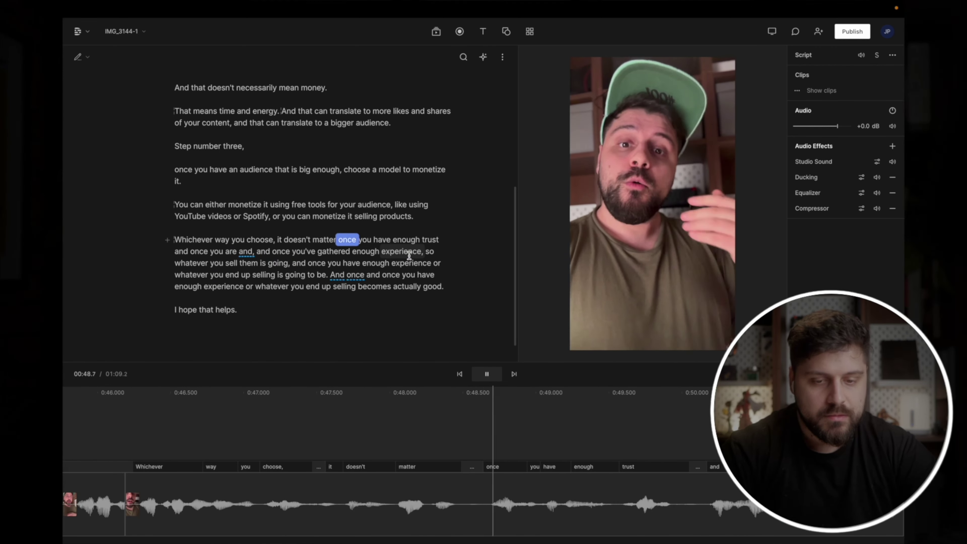
{"action": "key", "text": "shift+super+Left"}
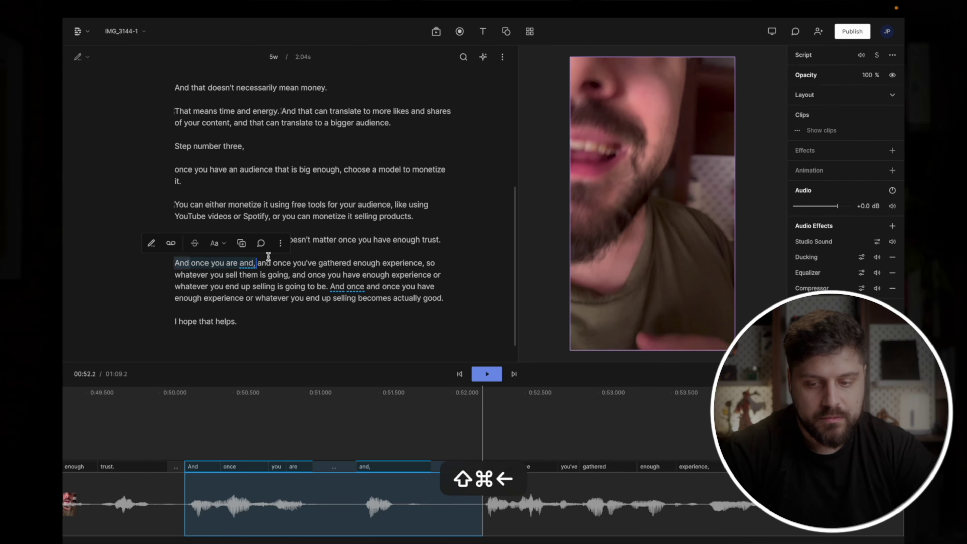
{"action": "key", "text": "BackSpace"}
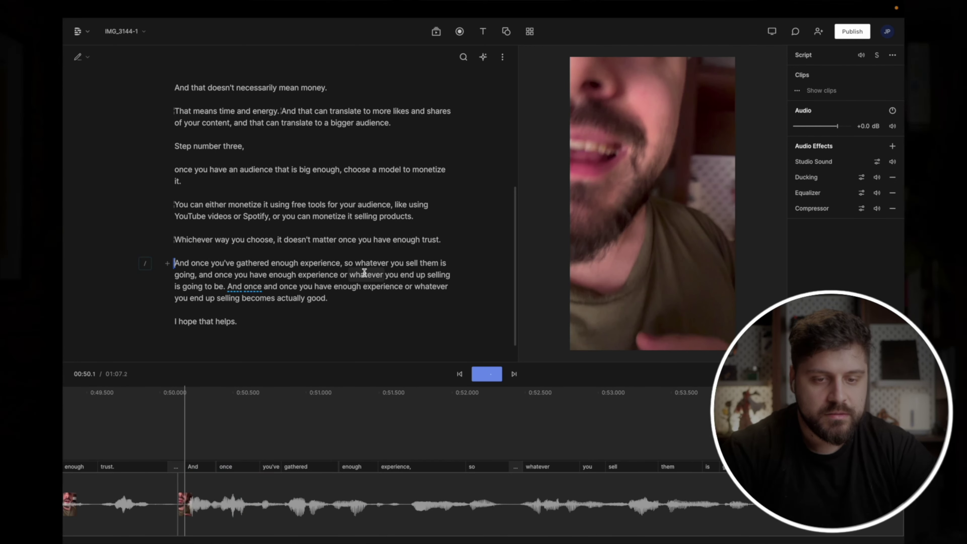
- Play the closing passage and split it after "whatever you sell them is going," and after the repeated "And once"
{"action": "key", "text": "space"}
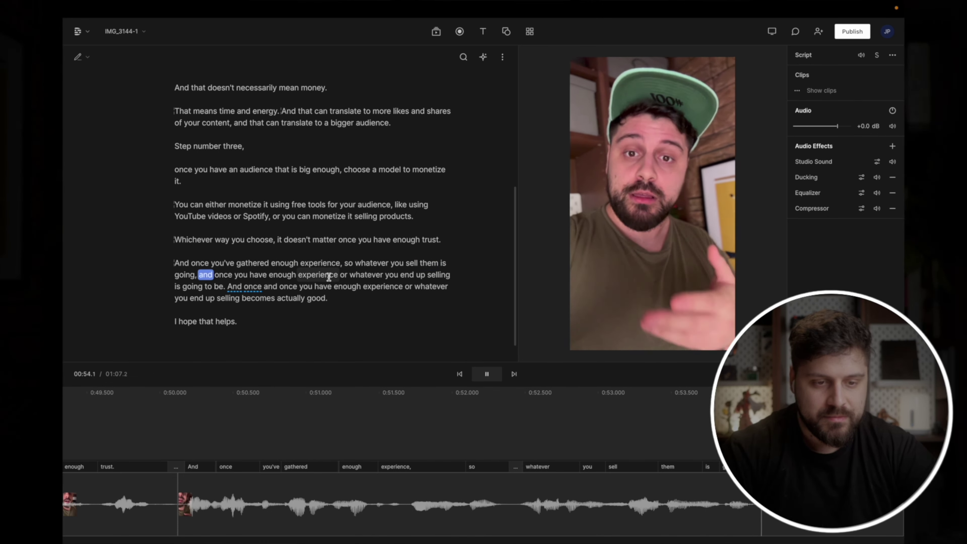
{"action": "key", "text": "Return"}
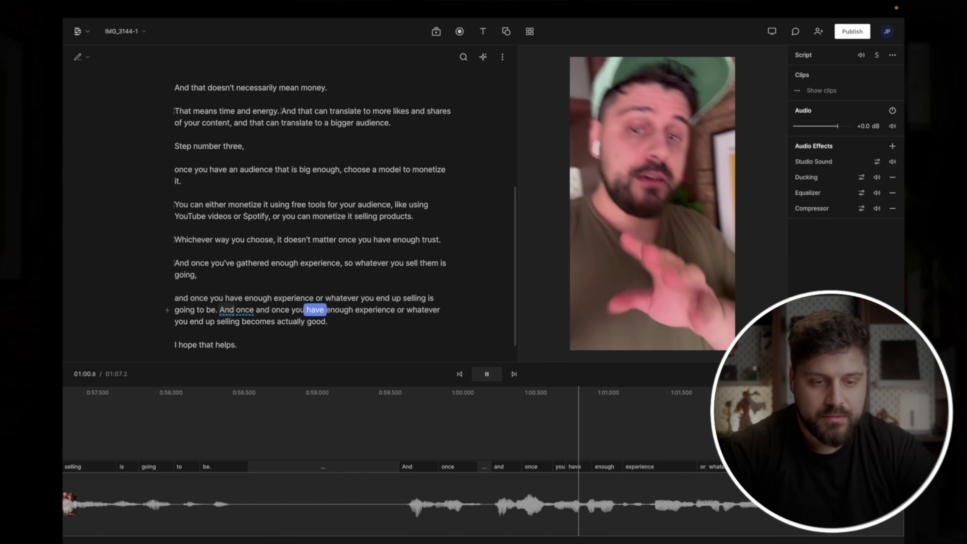
{"action": "key", "text": "space"}
{"action": "key", "text": "Return"}
{"action": "scroll", "coordinate": [259, 308], "scroll_direction": "down", "scroll_amount": 2}
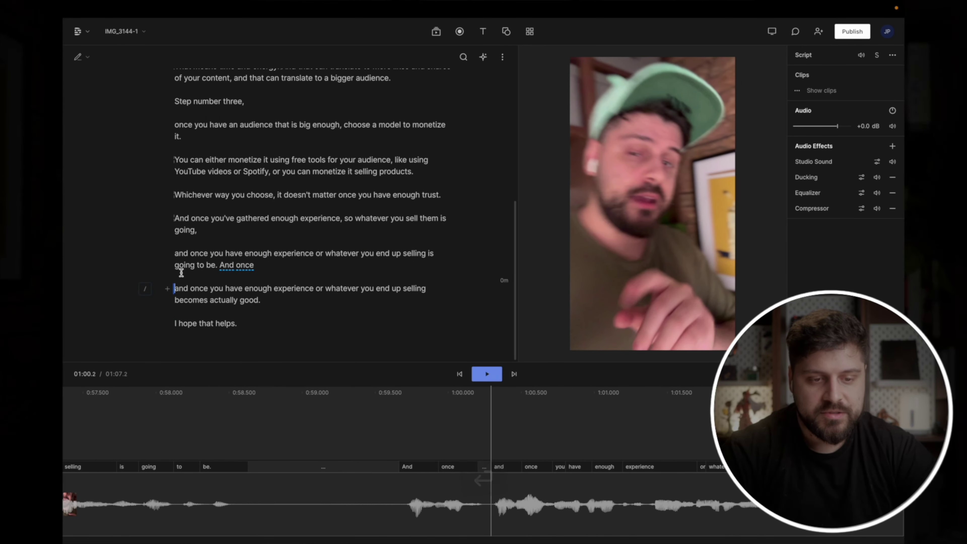
- Delete both failed takes from "And once you've gathered enough experience" through "And once"
{"action": "key", "text": "space"}
{"action": "left_click_drag", "start_coordinate": [253, 264], "coordinate": [174, 217]}
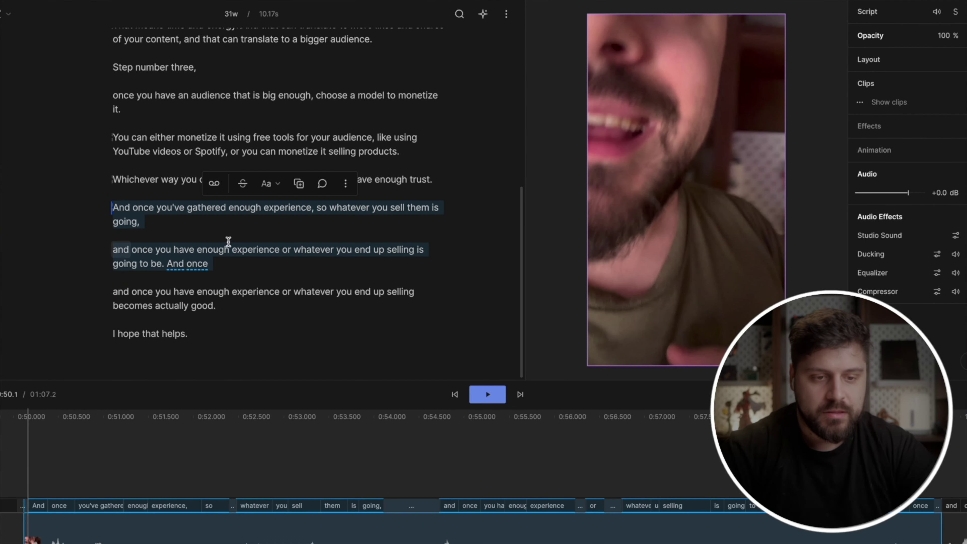
{"action": "key", "text": "BackSpace"}
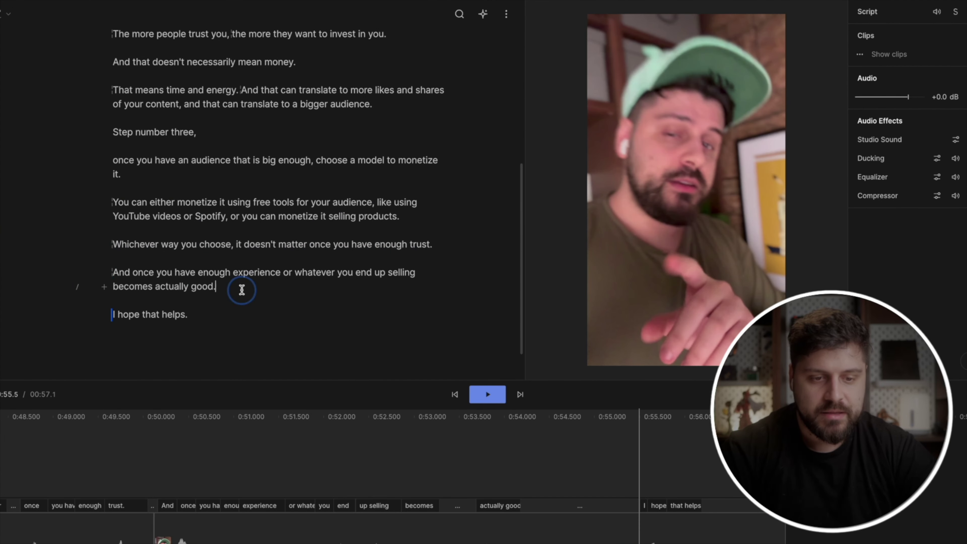
- Look over the whole rough cut in the timeline and the transcript, from beginning to end
{"action": "left_click", "coordinate": [200, 314]}
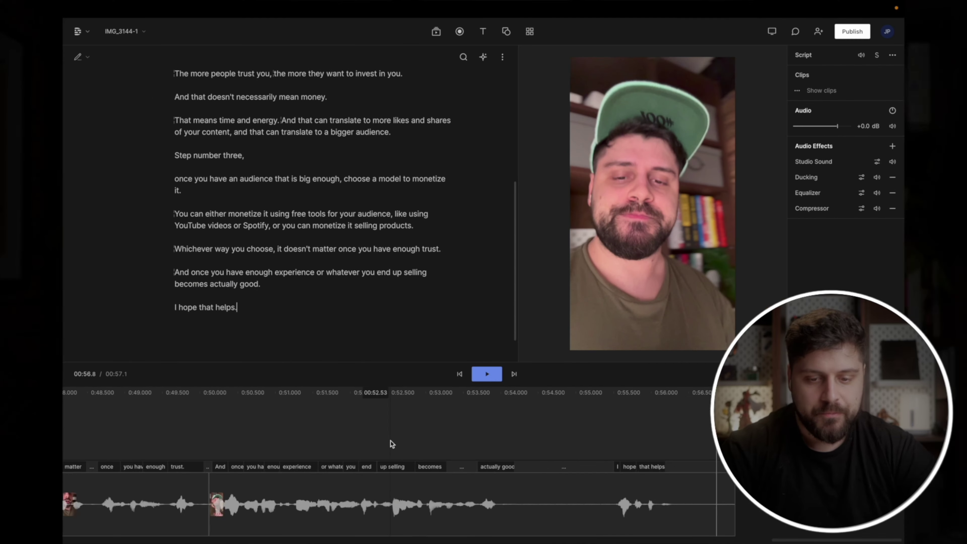
{"action": "scroll", "coordinate": [390, 440], "scroll_direction": "left", "scroll_amount": 15}
{"action": "scroll", "coordinate": [390, 442], "scroll_direction": "down", "scroll_amount": 8}
{"action": "scroll", "coordinate": [390, 442], "scroll_direction": "left", "scroll_amount": 2}
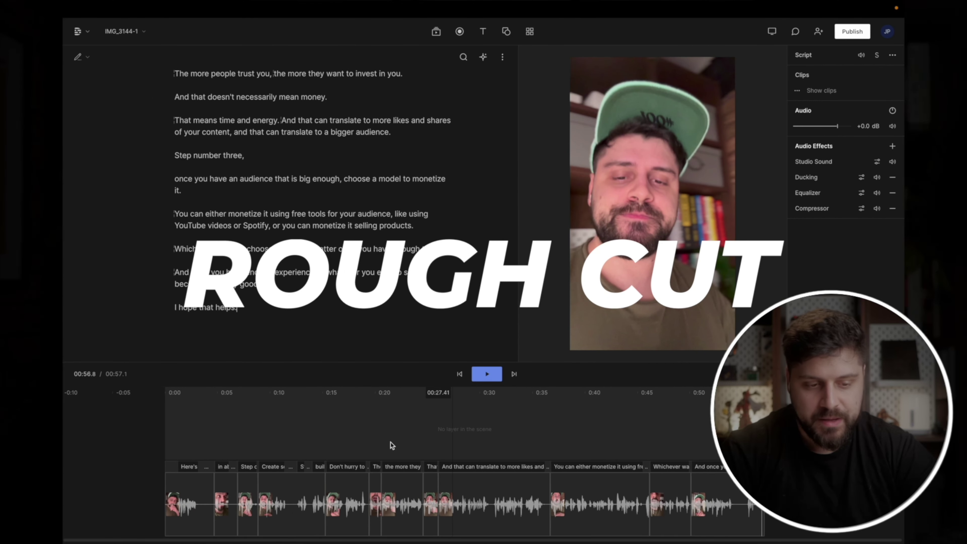
{"action": "scroll", "coordinate": [250, 191], "scroll_direction": "up", "scroll_amount": 5}
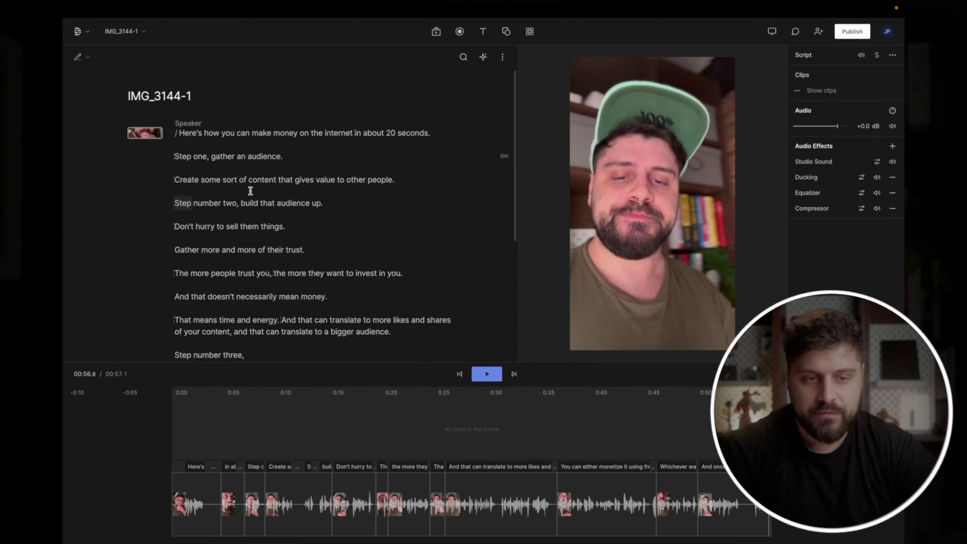
{"action": "scroll", "coordinate": [250, 190], "scroll_direction": "down", "scroll_amount": 10}
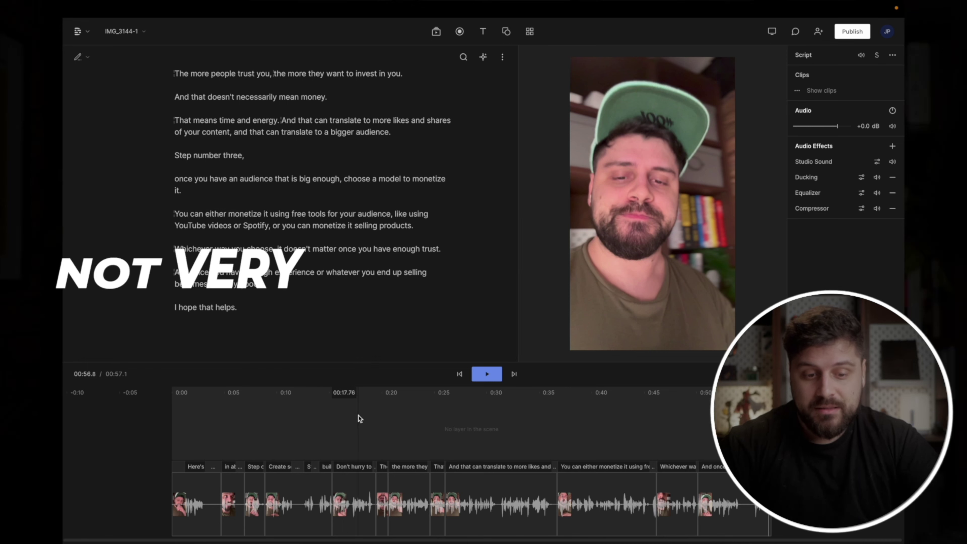
- Play the rough cut from its beginning and give the timeline more height
{"action": "left_click", "coordinate": [93, 396]}
{"action": "key", "text": "space"}
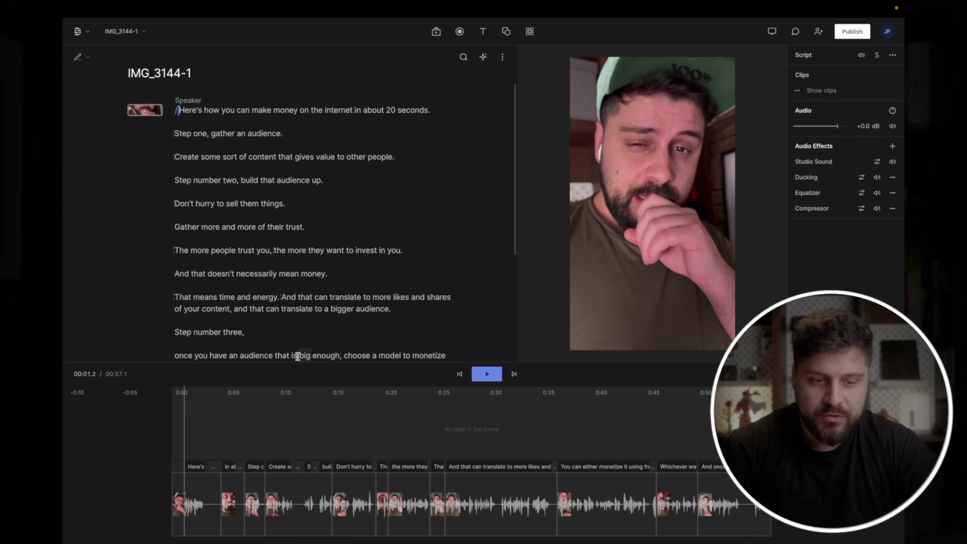
{"action": "left_click_drag", "start_coordinate": [297, 363], "coordinate": [297, 318]}
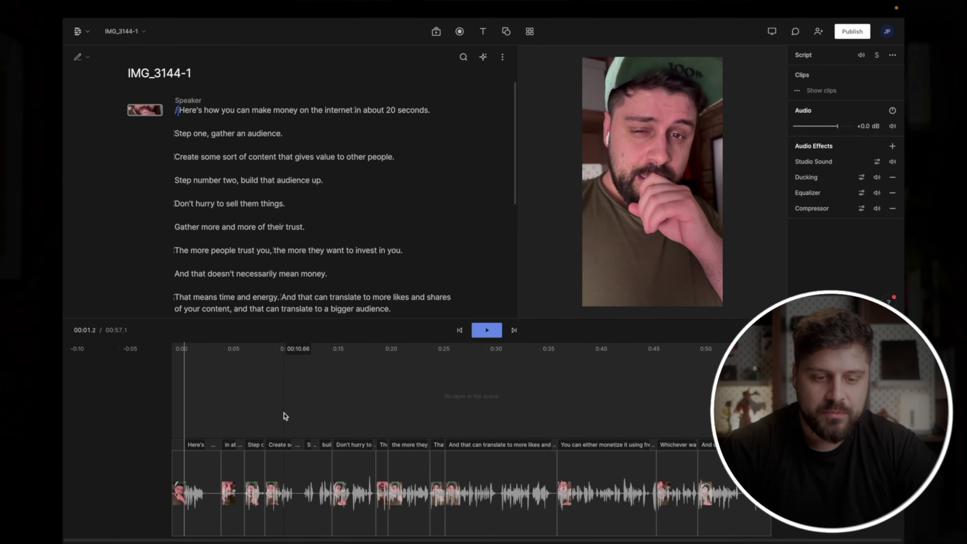
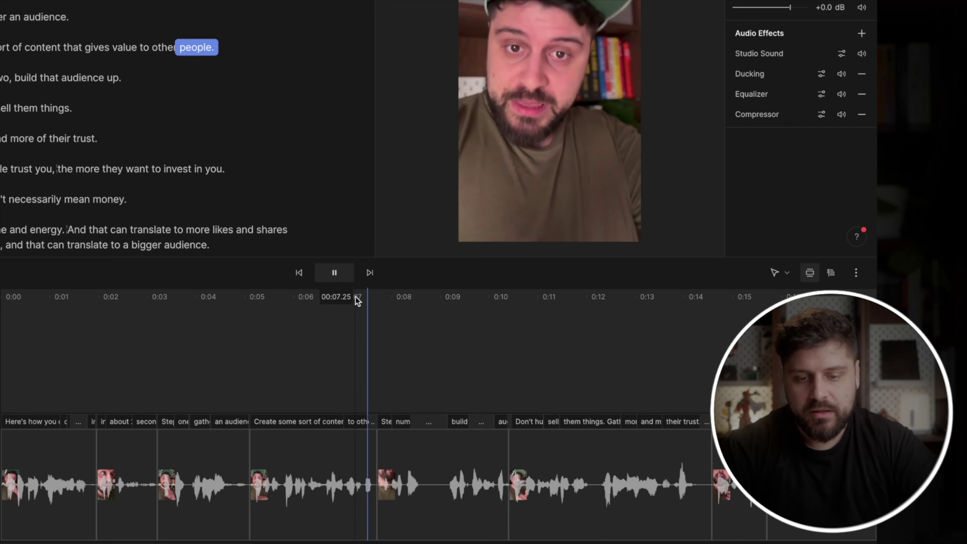
- Extend the end of the "Create some sort of content" clip slightly and tighten the pause before "build that audience up"
{"action": "left_click", "coordinate": [378, 462]}
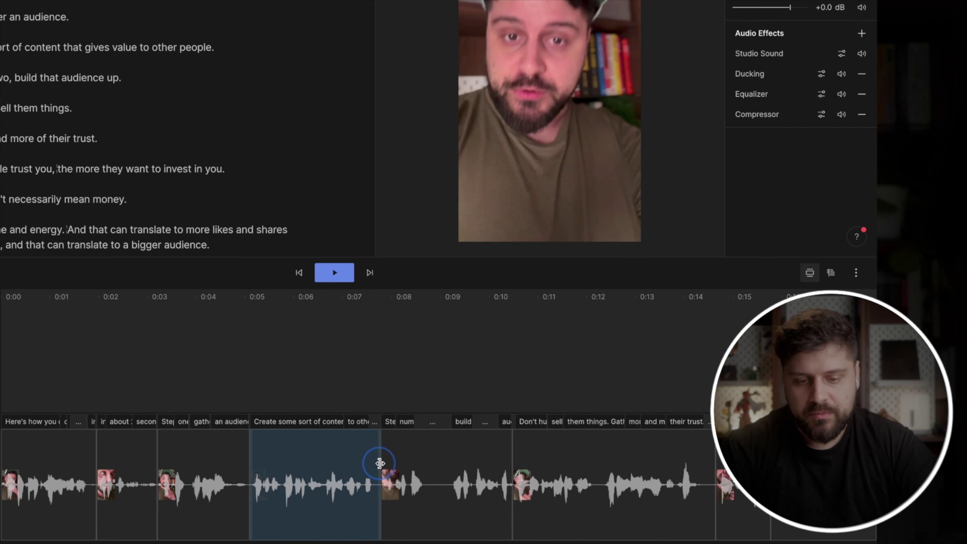
{"action": "left_click", "coordinate": [354, 327]}
{"action": "key", "text": "space"}
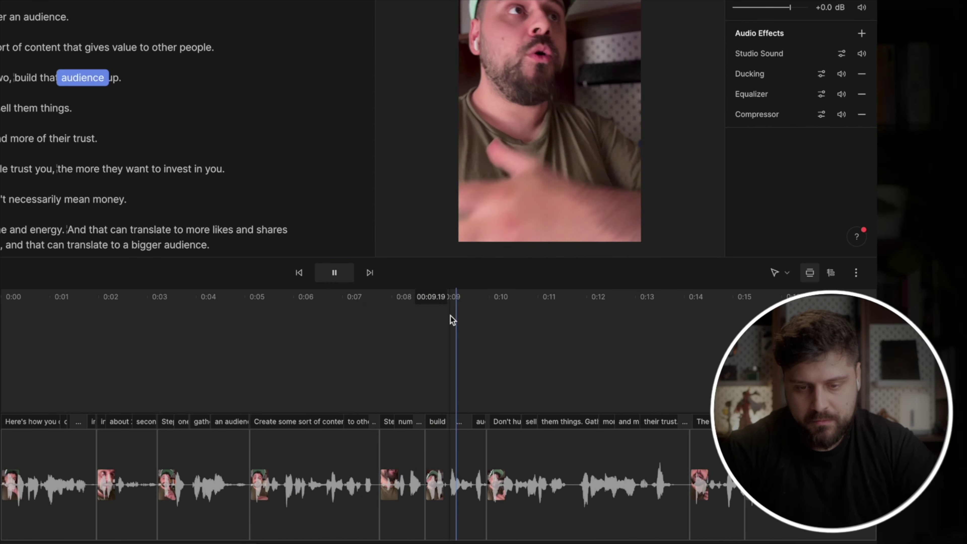
- Undo the last clip split and close the pause between "things." and "Gather" in the timeline, playing back the transition
{"action": "key", "text": "super+z"}
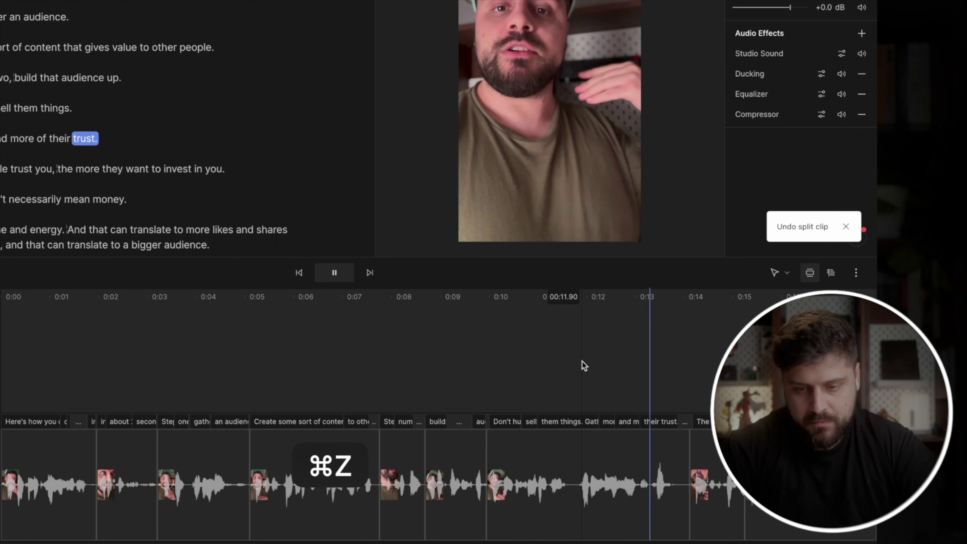
{"action": "left_click", "coordinate": [480, 312]}
{"action": "key", "text": "space"}
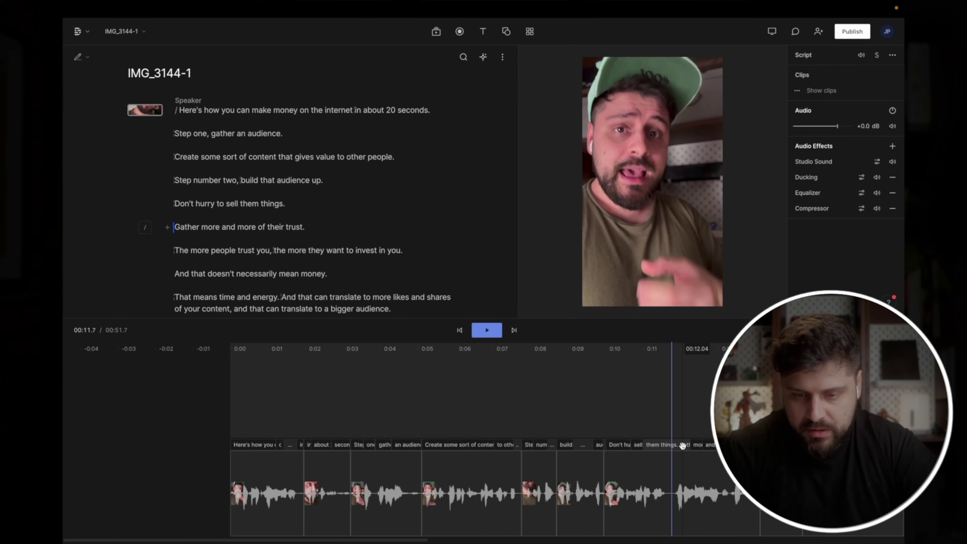
{"action": "scroll", "coordinate": [682, 445], "scroll_direction": "up", "scroll_amount": 4}
{"action": "left_click_drag", "start_coordinate": [670, 445], "coordinate": [645, 447]}
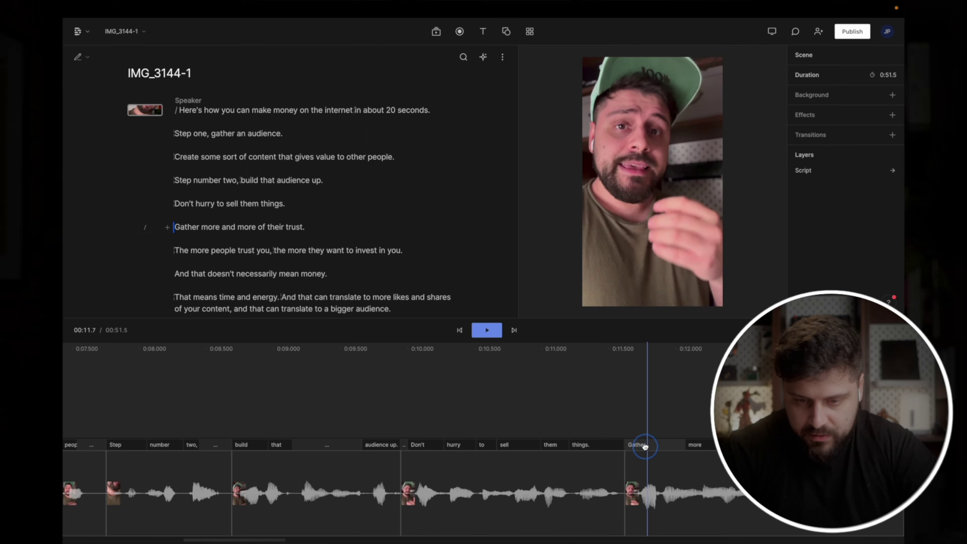
{"action": "key", "text": "space"}
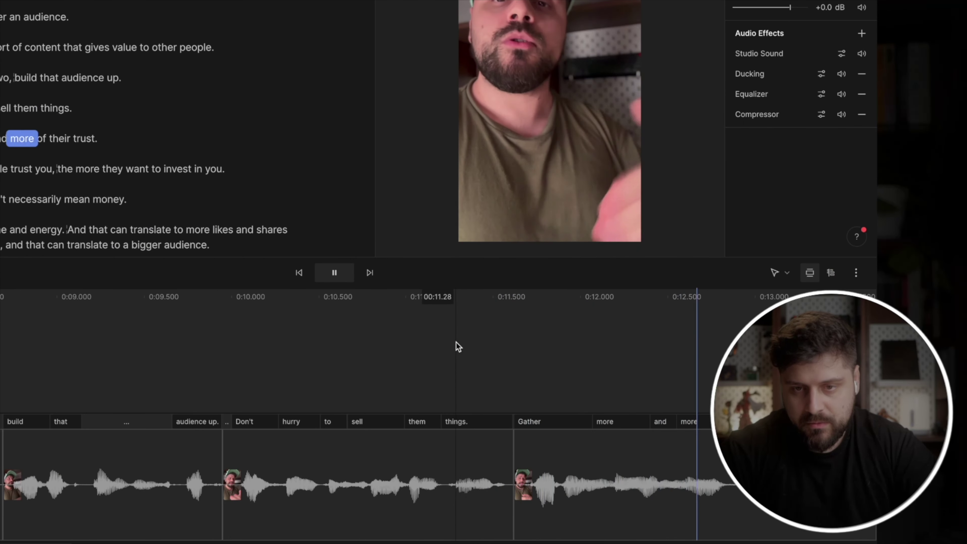
- Close the pause between "their trust." and "The more people trust you" in the timeline
{"action": "scroll", "coordinate": [456, 342], "scroll_direction": "down", "scroll_amount": 5}
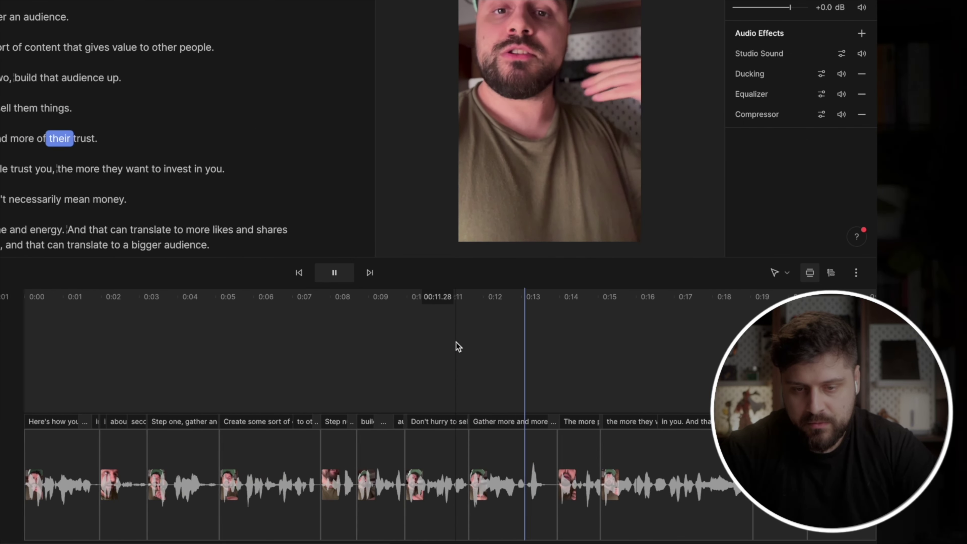
{"action": "key", "text": "space"}
{"action": "left_click_drag", "start_coordinate": [646, 447], "coordinate": [638, 447]}
{"action": "left_click", "coordinate": [609, 353]}
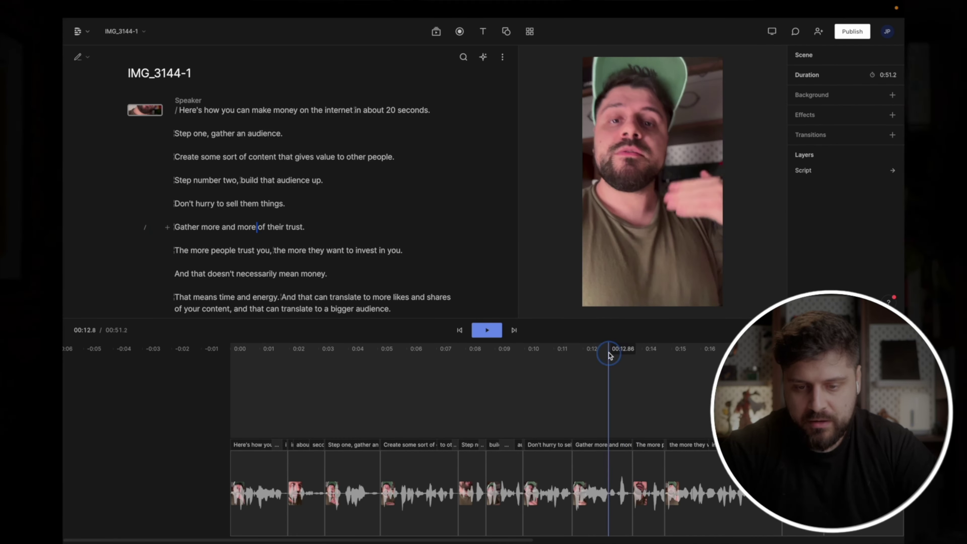
- Play onward and split the clip between "invest in you." and "And that doesn't necessarily mean money."
{"action": "key", "text": "space"}
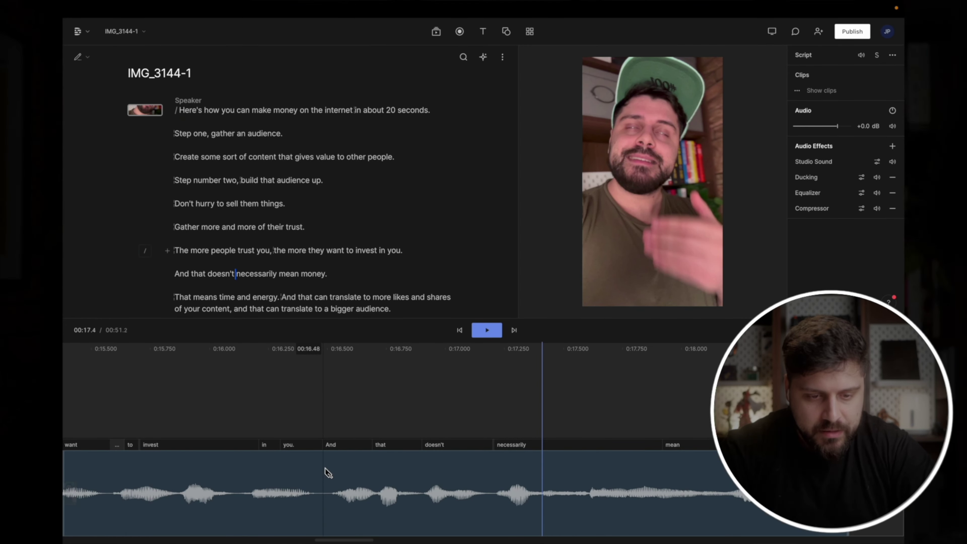
{"action": "left_click", "coordinate": [324, 468]}
{"action": "left_click", "coordinate": [175, 276]}
{"action": "scroll", "coordinate": [405, 439], "scroll_direction": "right", "scroll_amount": 8}
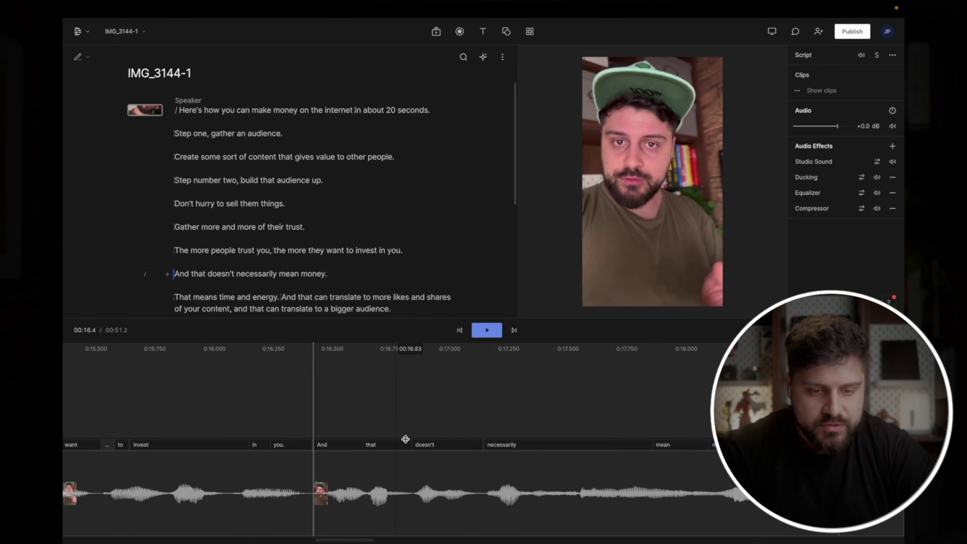
- Play the transition after "mean money." and close the pause before "That means time and energy."
{"action": "left_click", "coordinate": [358, 372]}
{"action": "key", "text": "space"}
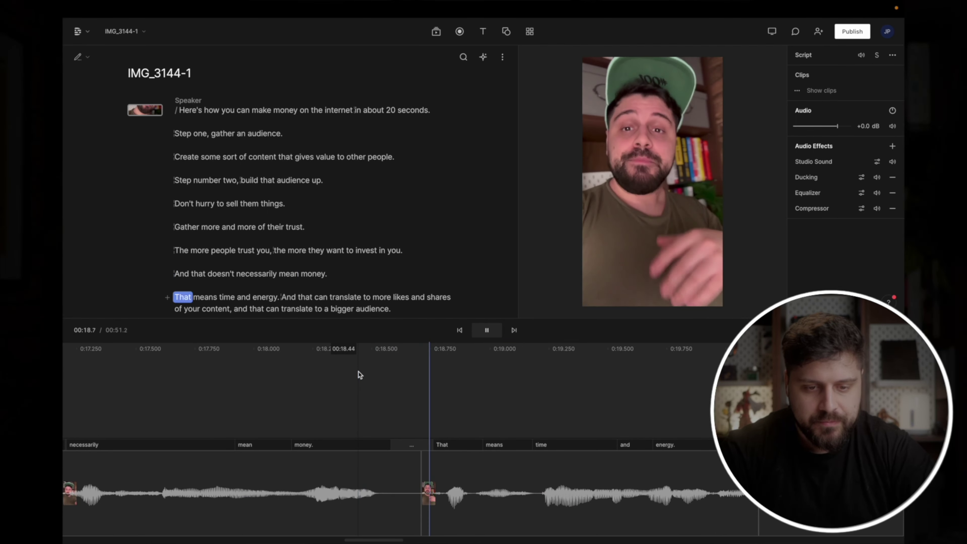
{"action": "key", "text": "space"}
{"action": "left_click_drag", "start_coordinate": [446, 446], "coordinate": [407, 446]}
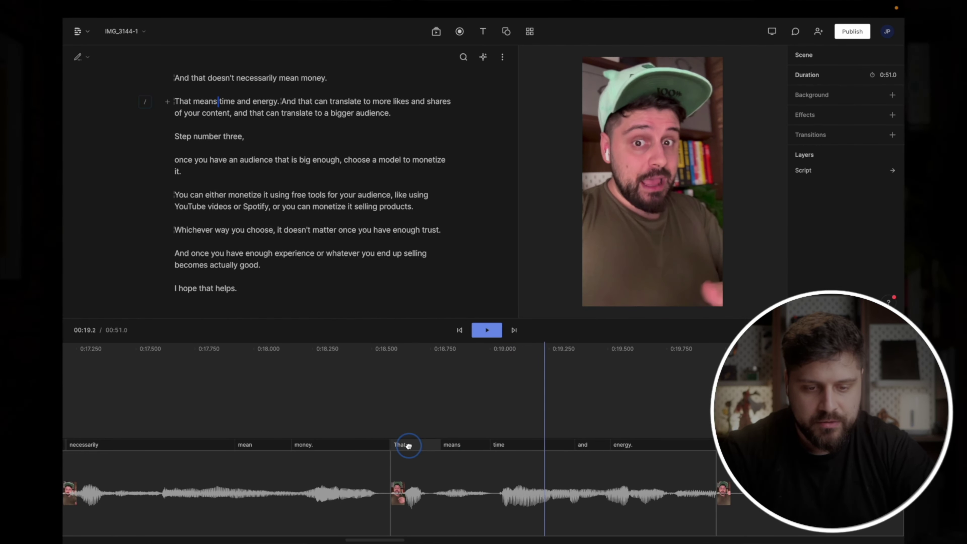
- Play back the transitions from "mean money." to "That means" and from "energy." to "And that can translate" in the timeline
{"action": "left_click", "coordinate": [342, 380]}
{"action": "key", "text": "space"}
{"action": "left_click", "coordinate": [244, 367]}
{"action": "key", "text": "space"}
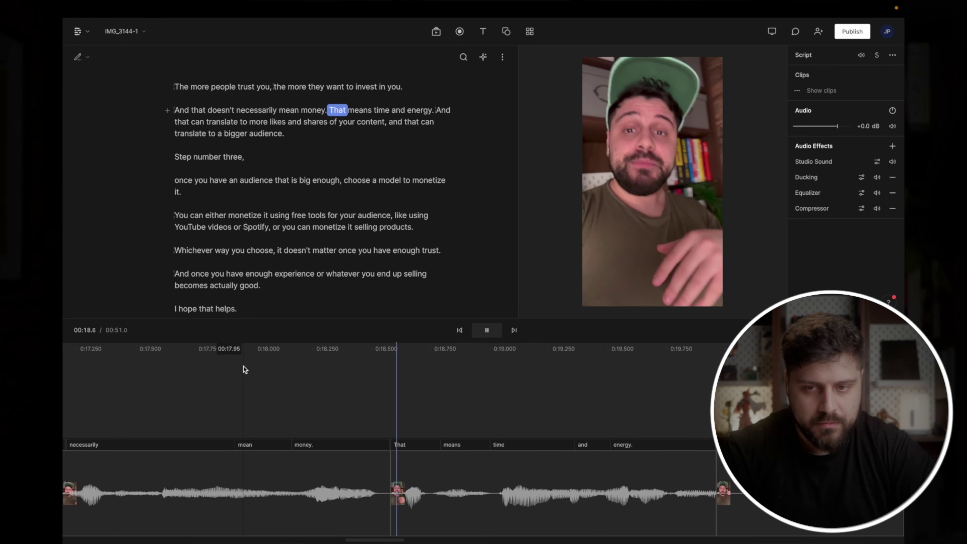
{"action": "key", "text": "space"}
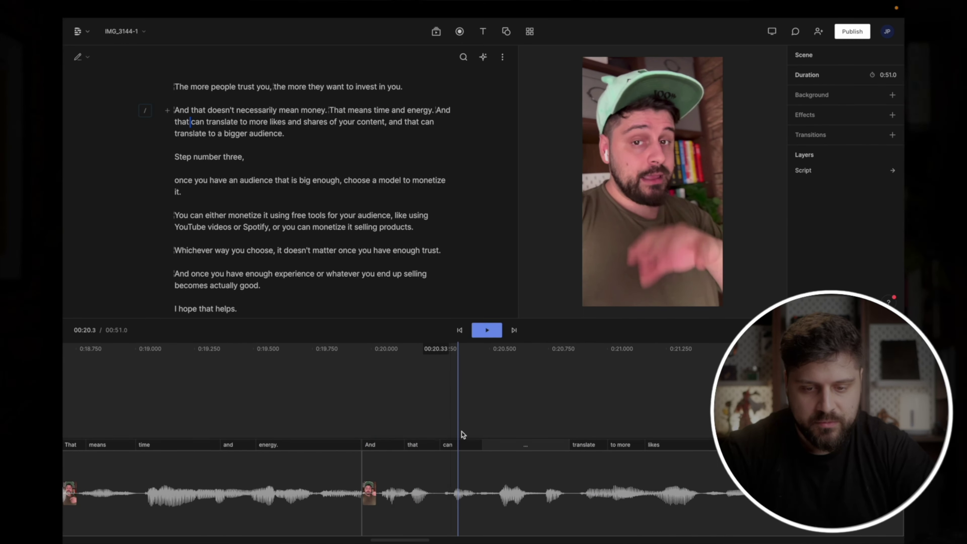
{"action": "left_click", "coordinate": [410, 362]}
{"action": "key", "text": "space"}
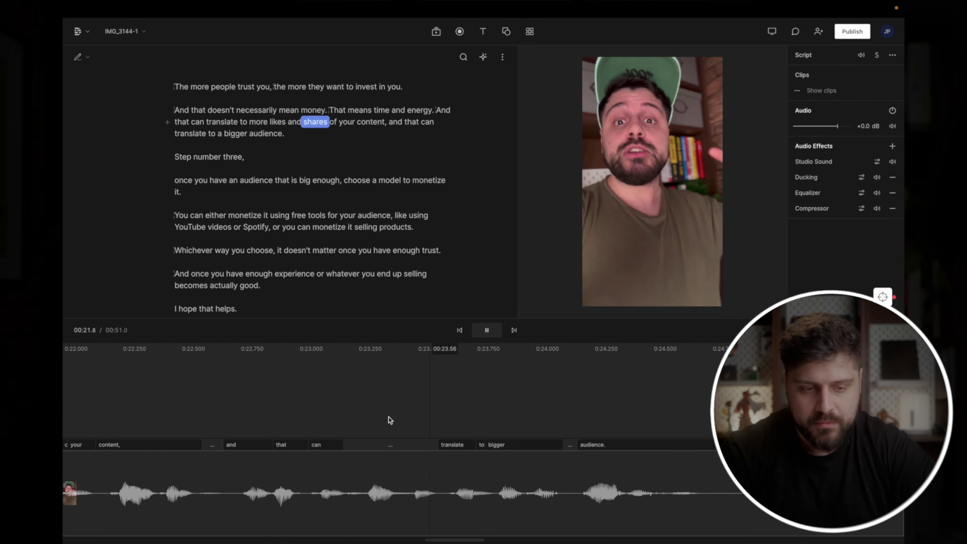
- Close the pause between "of your content," and "and that can translate" in the timeline and play back the transition
{"action": "left_click", "coordinate": [310, 444]}
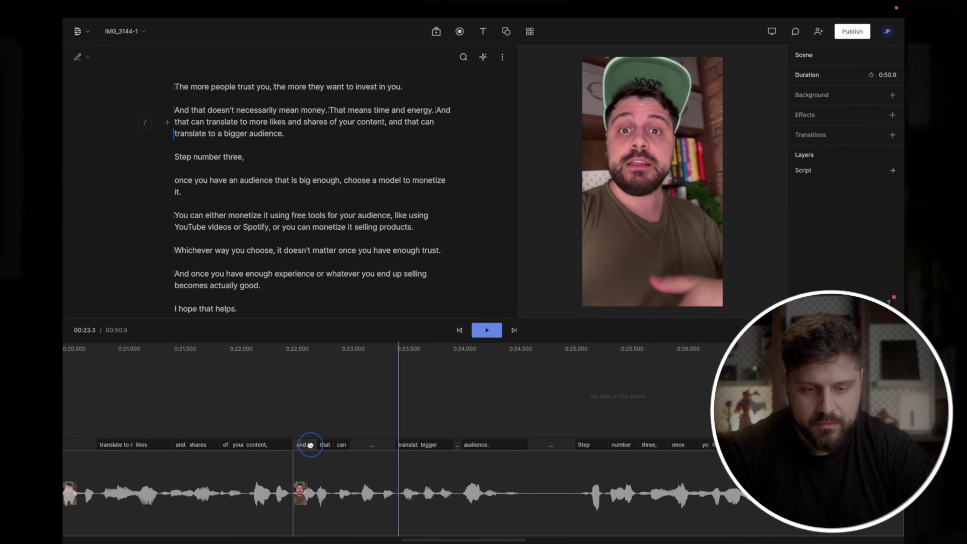
{"action": "left_click", "coordinate": [258, 352]}
{"action": "key", "text": "space"}
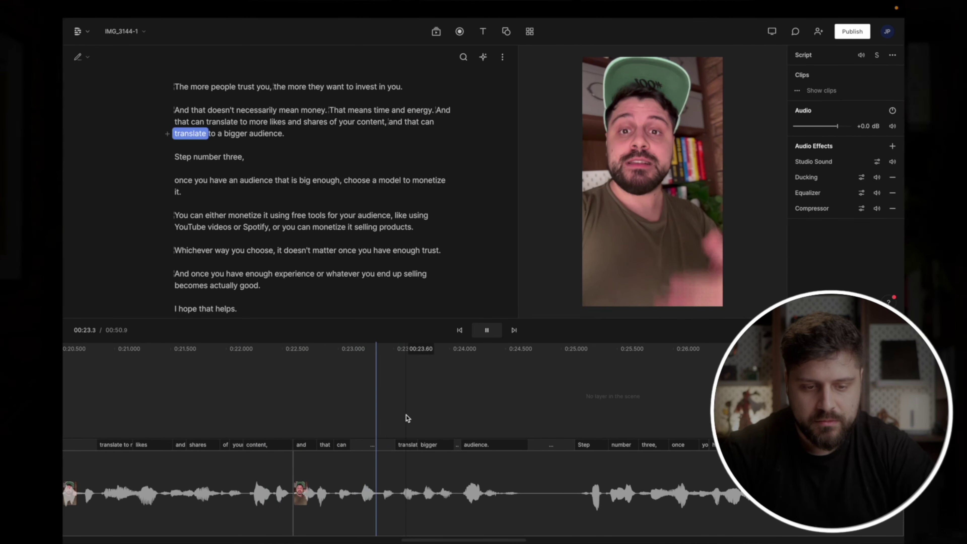
- Close the pauses between "audience." and "Step number three" and between "big enough," and "choose a model" in the timeline
{"action": "left_click", "coordinate": [551, 444]}
{"action": "key", "text": "Delete"}
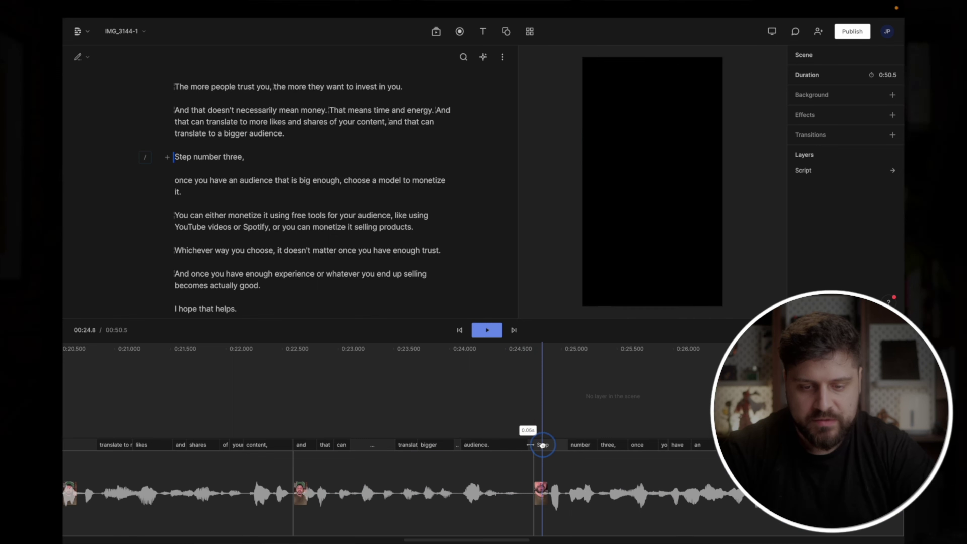
{"action": "key", "text": "space"}
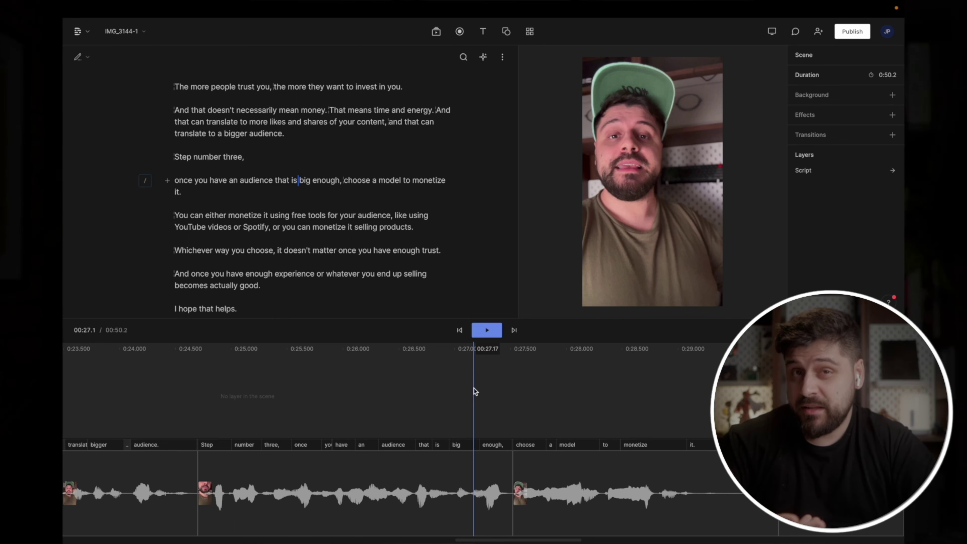
- Play onward and close the pause between "monetize it." and "You can either monetize it" in the timeline
{"action": "key", "text": "space"}
{"action": "left_click", "coordinate": [469, 373]}
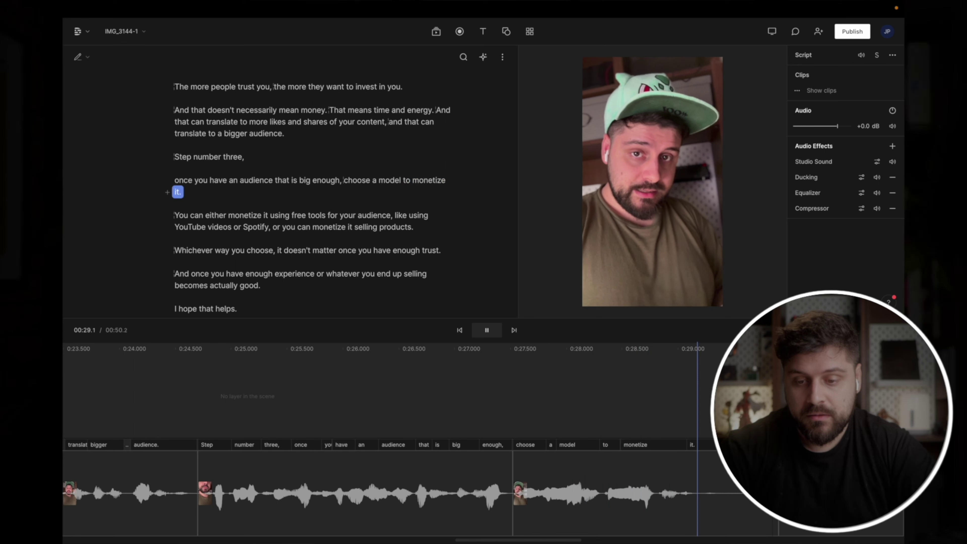
{"action": "left_click", "coordinate": [179, 215]}
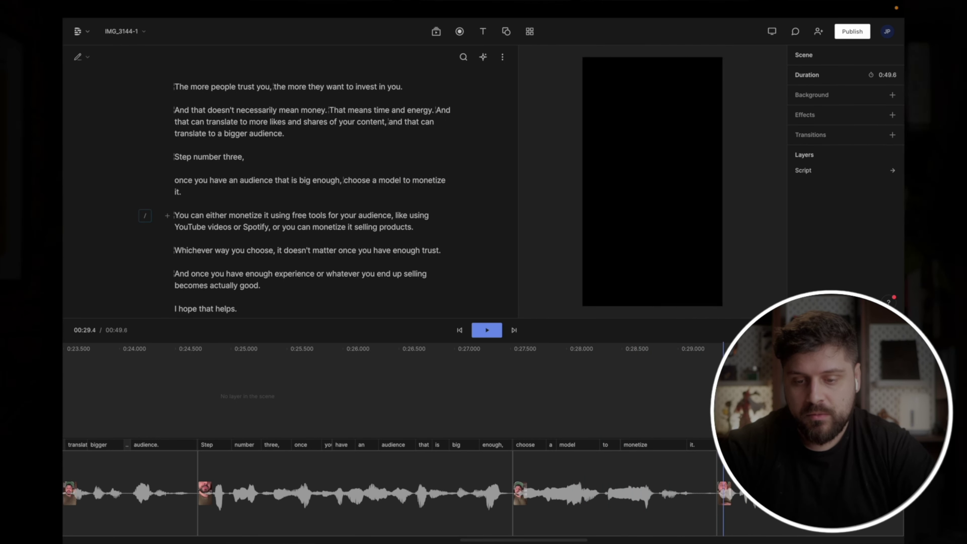
{"action": "key", "text": "space"}
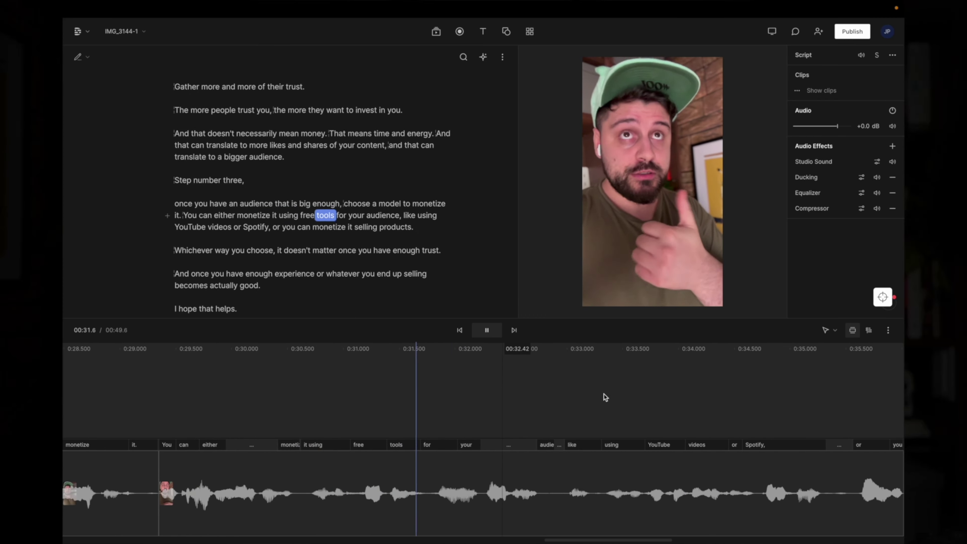
- Close the pause between "for your audience," and "like using YouTube videos" and play back the transition
{"action": "left_click", "coordinate": [566, 445]}
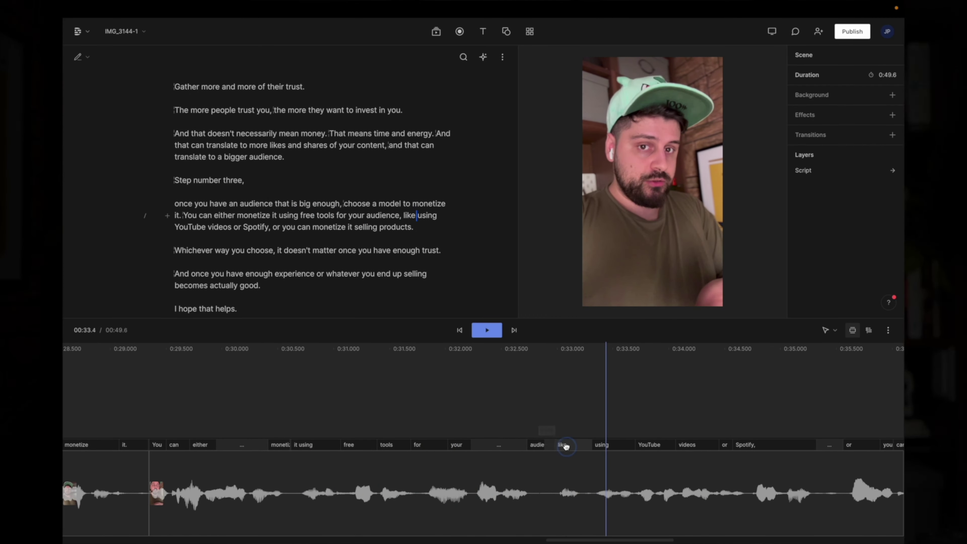
{"action": "left_click_drag", "start_coordinate": [566, 446], "coordinate": [554, 446]}
{"action": "left_click", "coordinate": [494, 349]}
{"action": "key", "text": "space"}
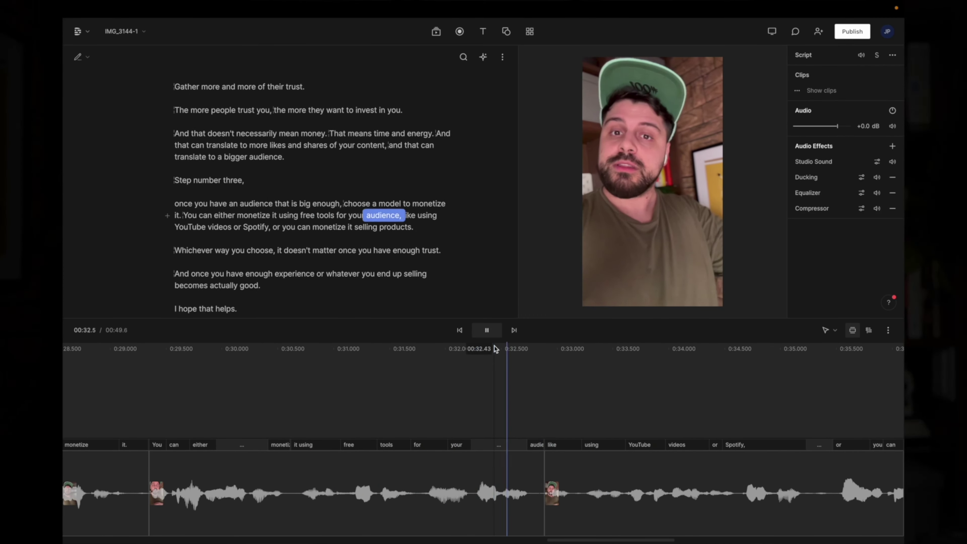
- Add a short crossfade between the "for your audience," and "like using YouTube videos" clips and play it back
{"action": "scroll", "coordinate": [591, 372], "scroll_direction": "right", "scroll_amount": 6}
{"action": "left_click", "coordinate": [305, 455]}
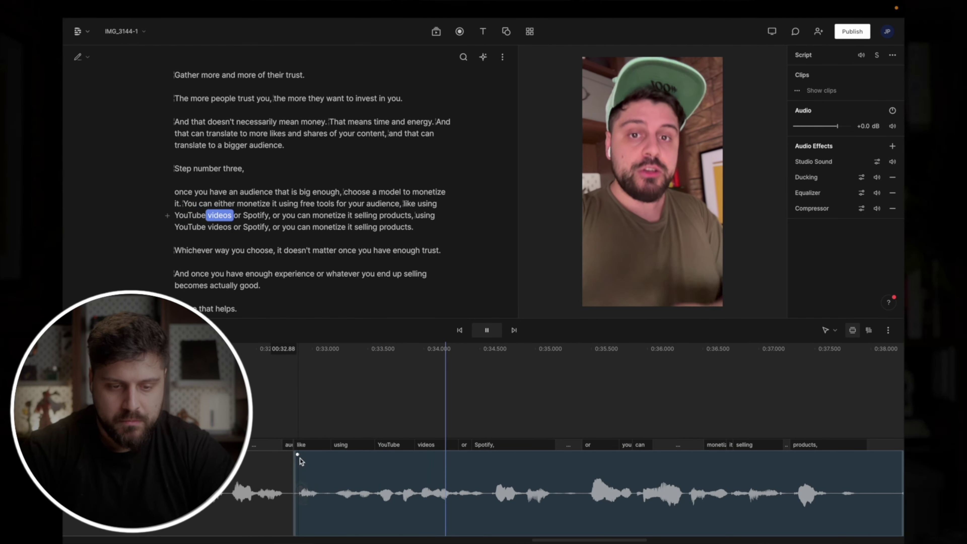
{"action": "key", "text": "space"}
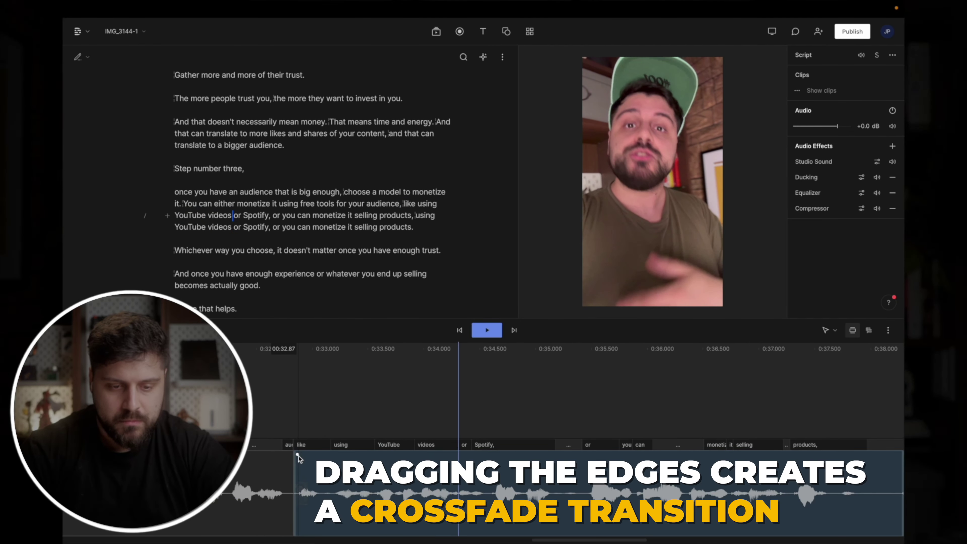
{"action": "left_click", "coordinate": [262, 399]}
{"action": "key", "text": "space"}
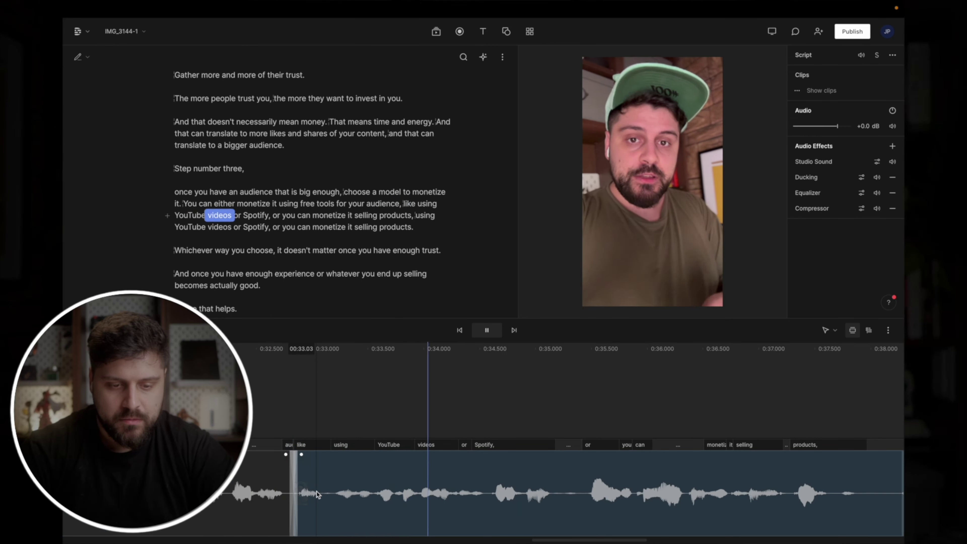
- Close the pause between "Spotify," and "or you can monetize it" in the first copy of the repeated passage
{"action": "key", "text": "space"}
{"action": "left_click_drag", "start_coordinate": [588, 447], "coordinate": [560, 447]}
{"action": "key", "text": "space"}
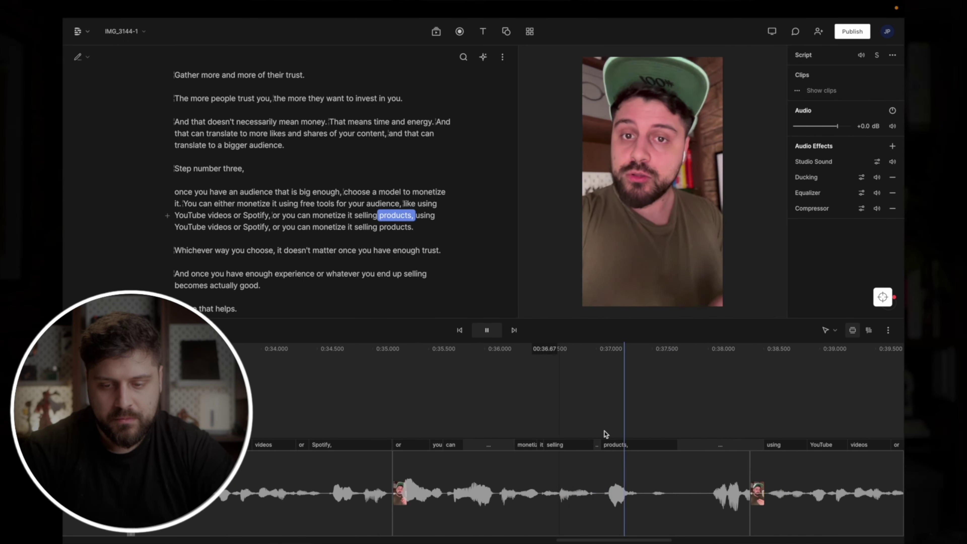
- Close the pause between "selling products," and the repeated "using YouTube videos" clip and play back the transition
{"action": "left_click", "coordinate": [726, 479]}
{"action": "key", "text": "space"}
{"action": "left_click_drag", "start_coordinate": [746, 471], "coordinate": [687, 471]}
{"action": "left_click_drag", "start_coordinate": [665, 459], "coordinate": [657, 459]}
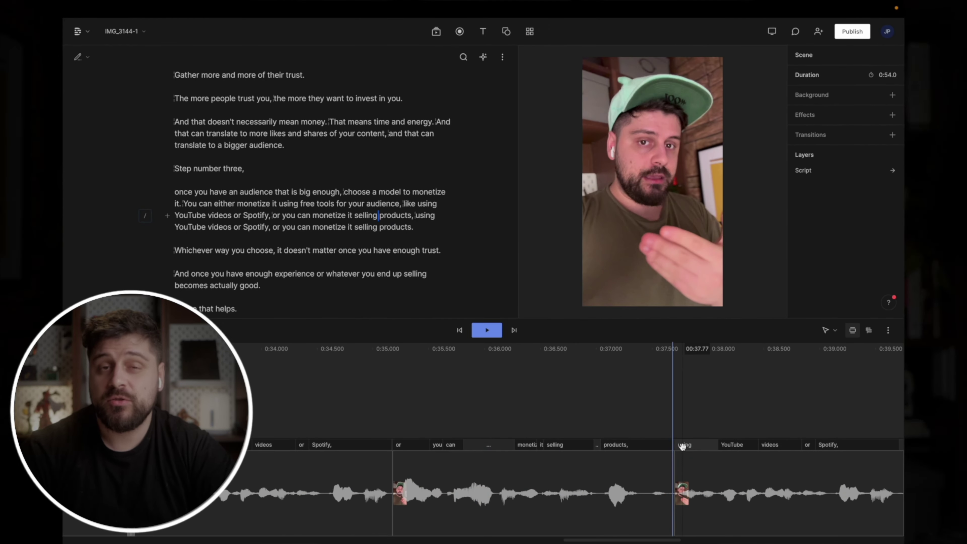
{"action": "left_click", "coordinate": [622, 360]}
{"action": "key", "text": "space"}
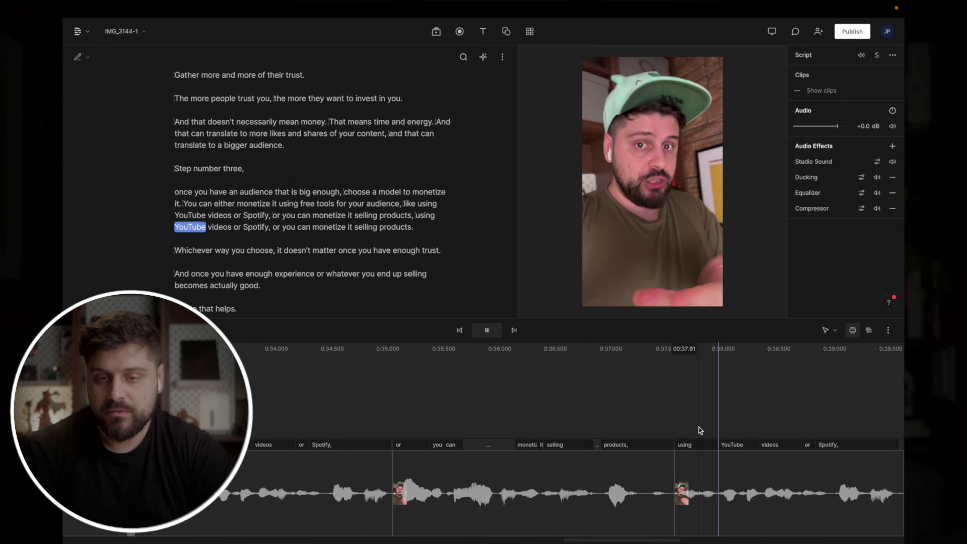
- Play through the repeated passage and delete the duplicate "using YouTube videos or Spotify, or you can monetize it selling products"
{"action": "key", "text": "space"}
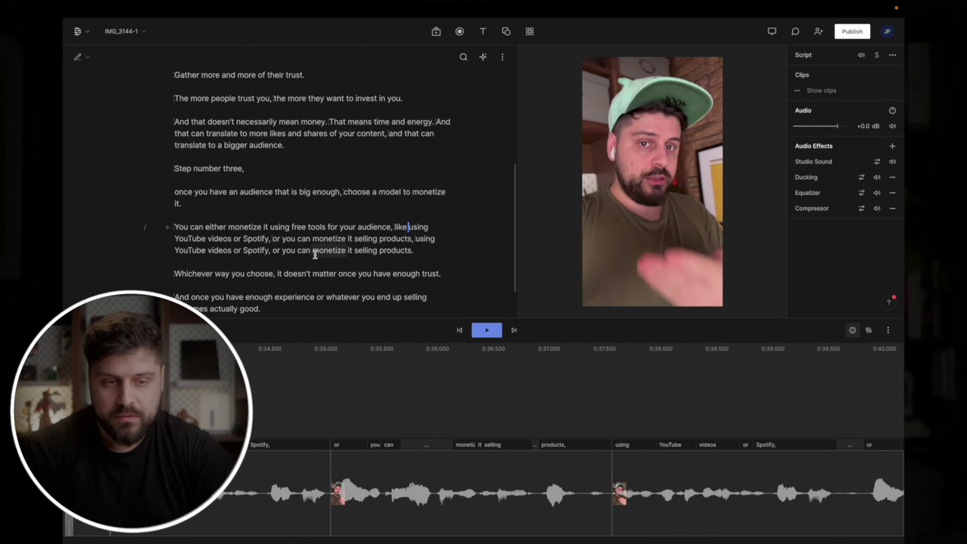
{"action": "key", "text": "space"}
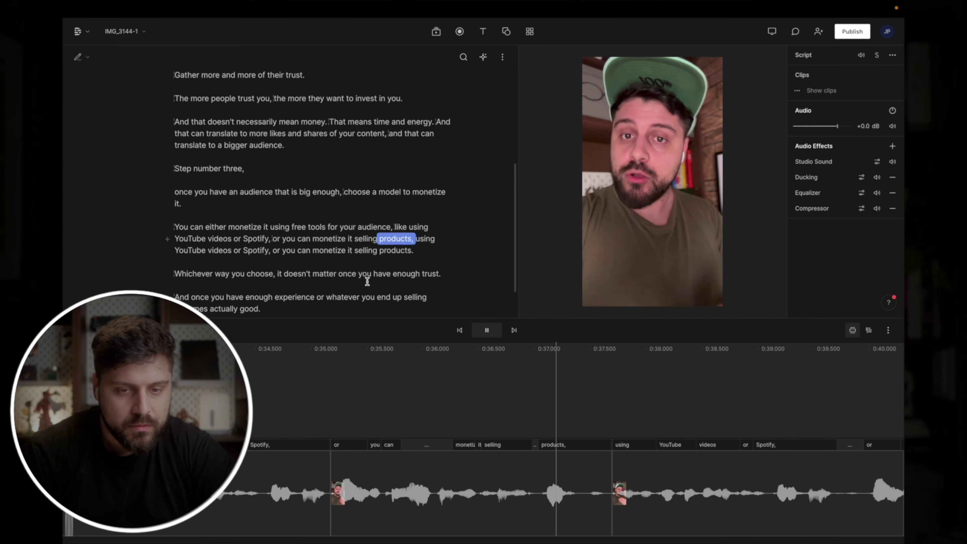
{"action": "key", "text": "space"}
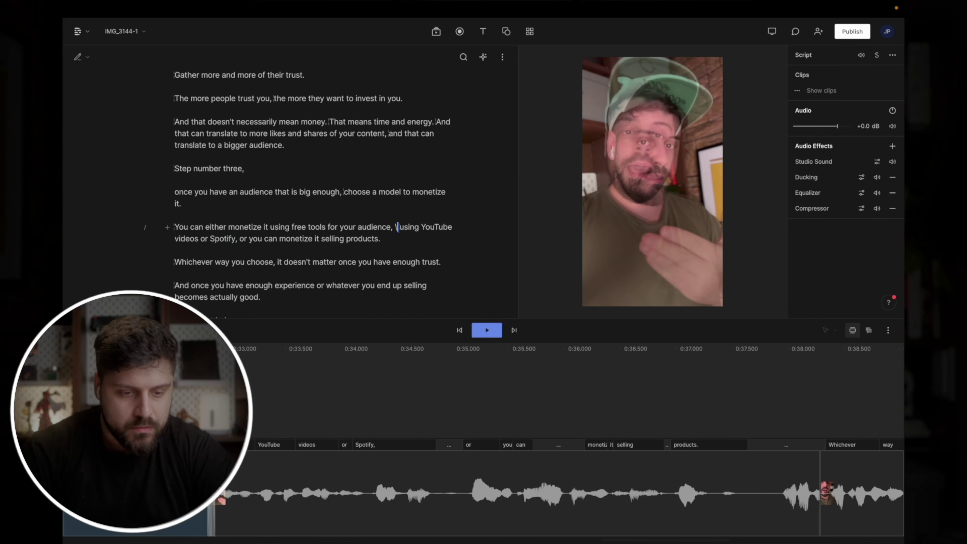
- Extend the clip before "using YouTube videos" to recover "like", play it back, and undo the edits back to before the word was replaced
{"action": "left_click_drag", "start_coordinate": [223, 474], "coordinate": [264, 475]}
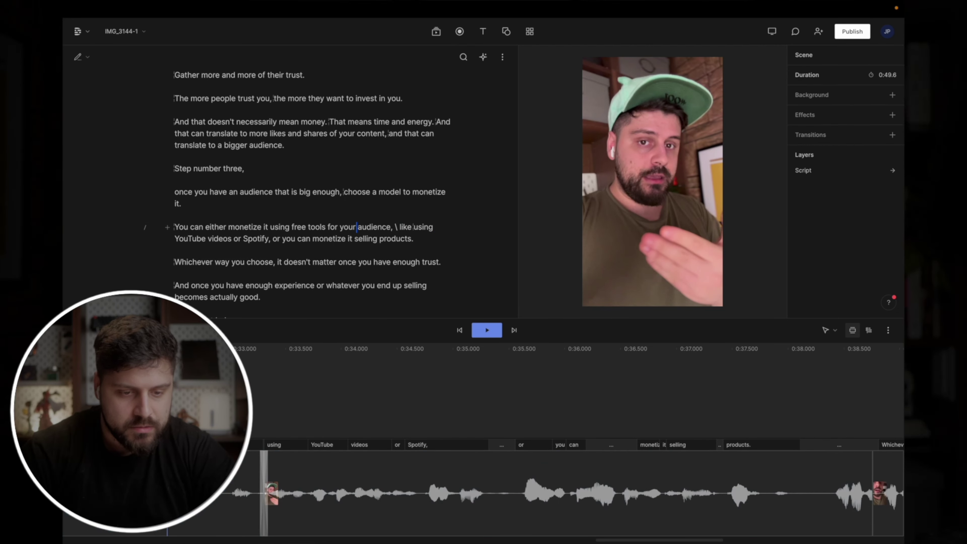
{"action": "key", "text": "space"}
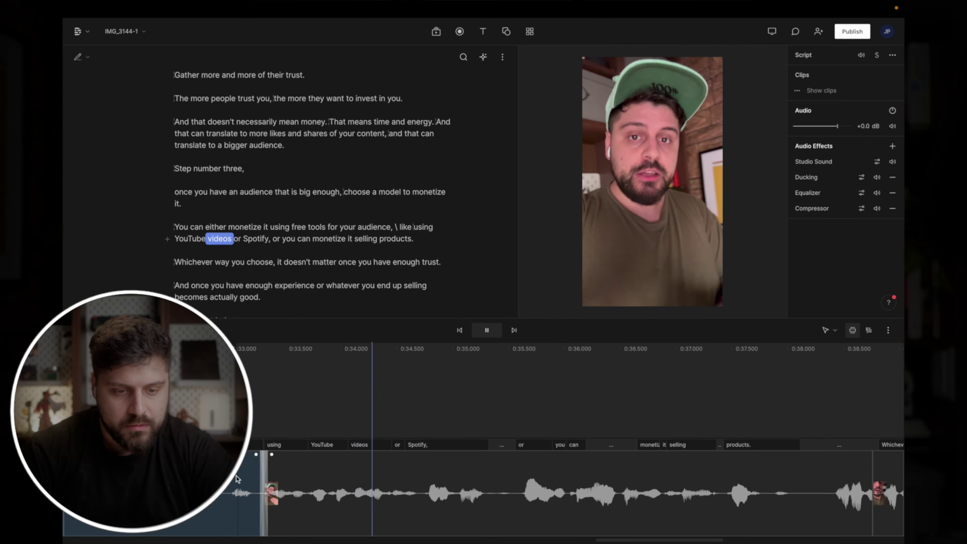
{"action": "key", "text": "super+z"}
{"action": "key", "text": "super+z"}
{"action": "key", "text": "super+z"}
{"action": "key", "text": "super+z"}
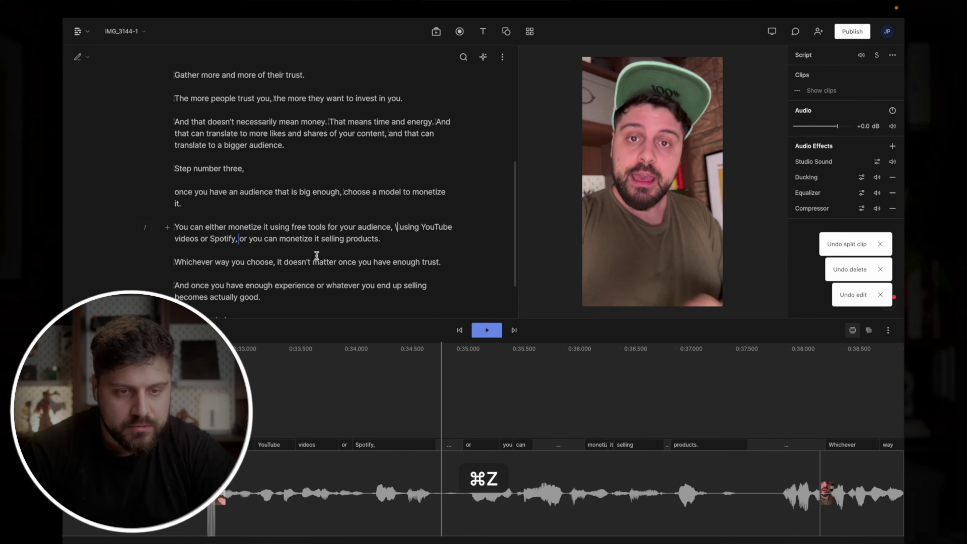
{"action": "key", "text": "super+z"}
{"action": "key", "text": "super+z"}
{"action": "key", "text": "super+z"}
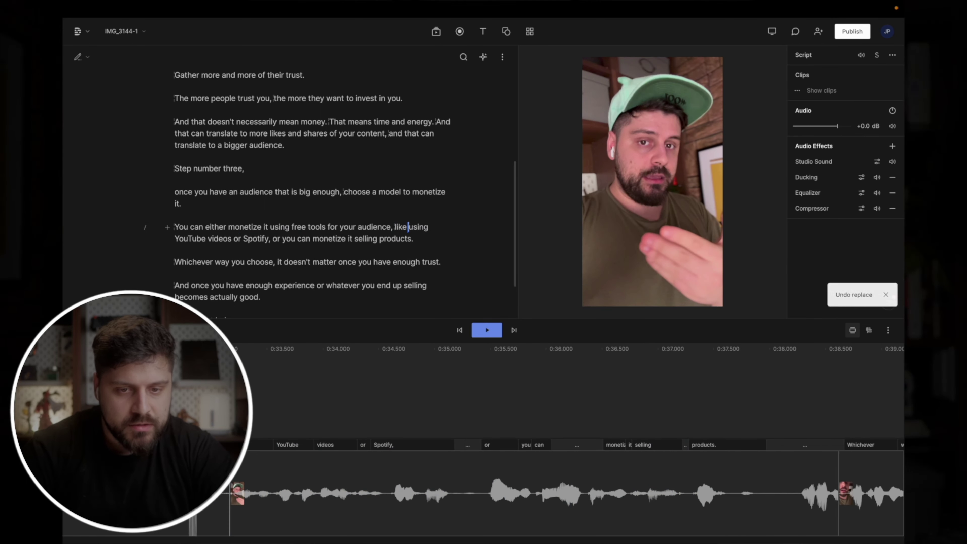
- Close the pause between "YouTube videos or Spotify," and "or you can monetize it" in the timeline and play it back
{"action": "key", "text": "space"}
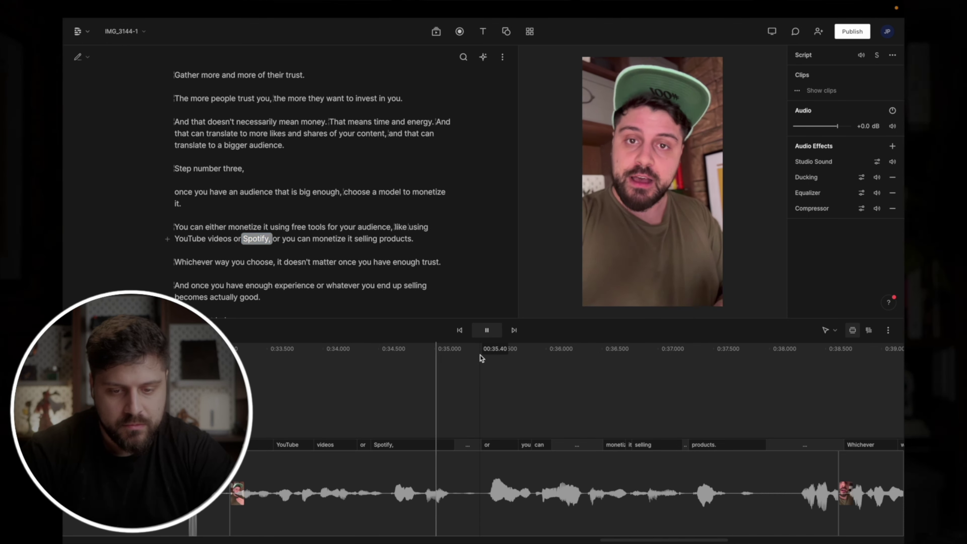
{"action": "key", "text": "space"}
{"action": "left_click_drag", "start_coordinate": [496, 444], "coordinate": [469, 445]}
{"action": "left_click", "coordinate": [417, 365]}
{"action": "key", "text": "space"}
- Close the pause between "selling products." and "Whichever way you choose" in the timeline and play back the transition
{"action": "scroll", "coordinate": [643, 390], "scroll_direction": "right", "scroll_amount": 5}
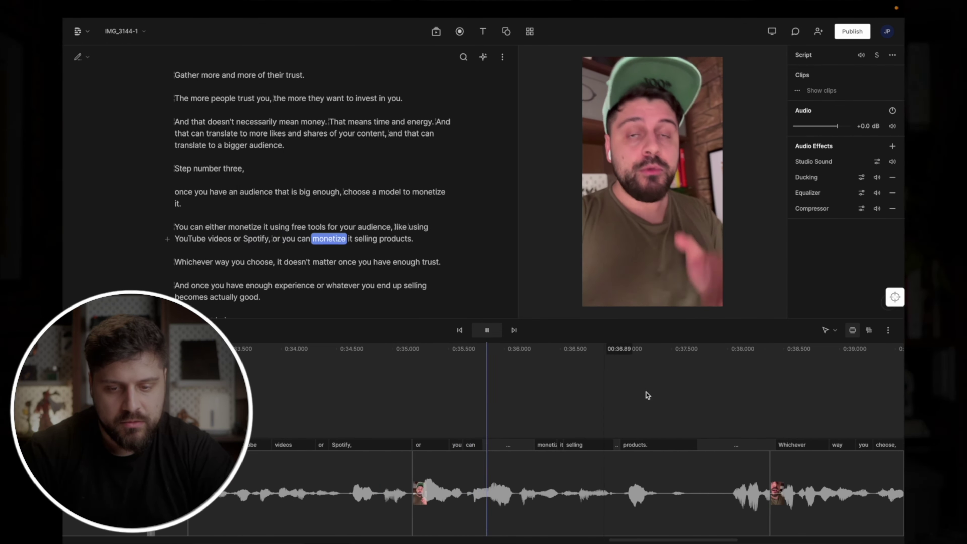
{"action": "key", "text": "space"}
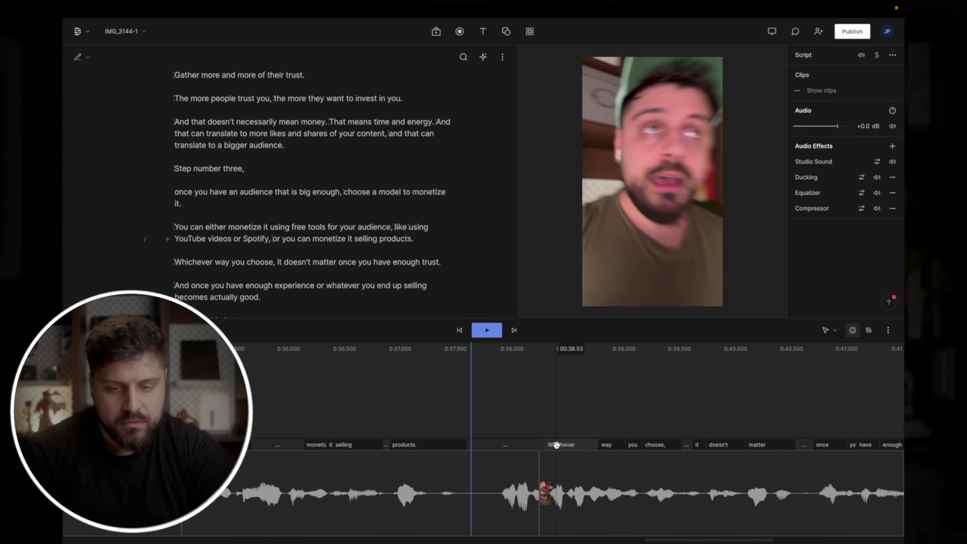
{"action": "left_click_drag", "start_coordinate": [556, 446], "coordinate": [479, 446]}
{"action": "left_click", "coordinate": [416, 372]}
{"action": "key", "text": "space"}
- Close the pauses before "once you have enough trust." and before "And once you have enough experience" in the timeline
{"action": "scroll", "coordinate": [574, 404], "scroll_direction": "right", "scroll_amount": 5}
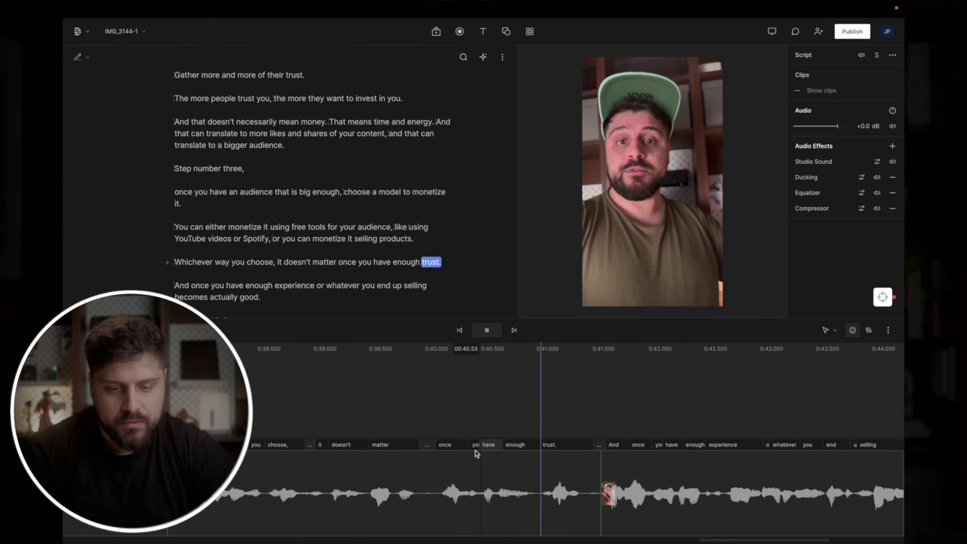
{"action": "left_click", "coordinate": [367, 349]}
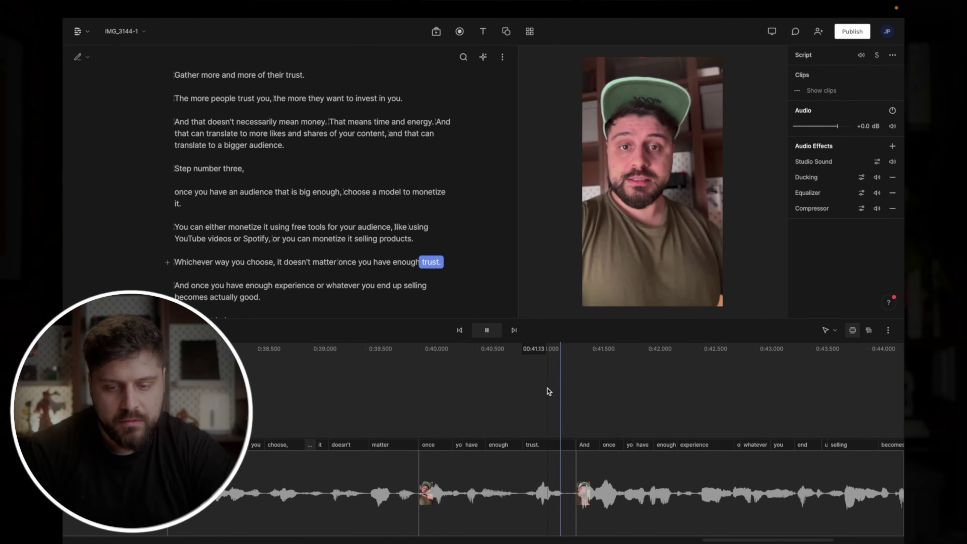
- Close the pause between "becomes actually good." and "I hope that helps." in the timeline and play back the transition
{"action": "scroll", "coordinate": [647, 410], "scroll_direction": "right", "scroll_amount": 5}
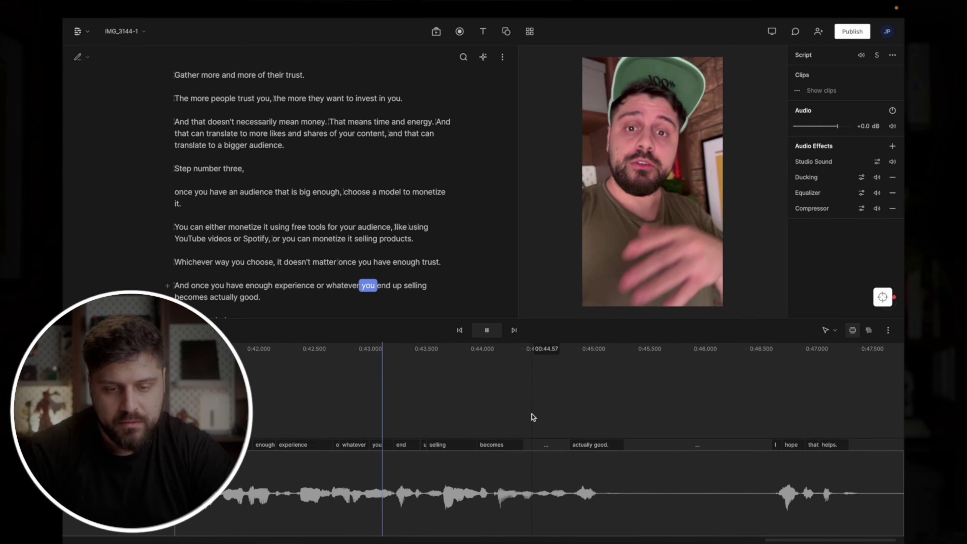
{"action": "left_click_drag", "start_coordinate": [772, 444], "coordinate": [632, 443]}
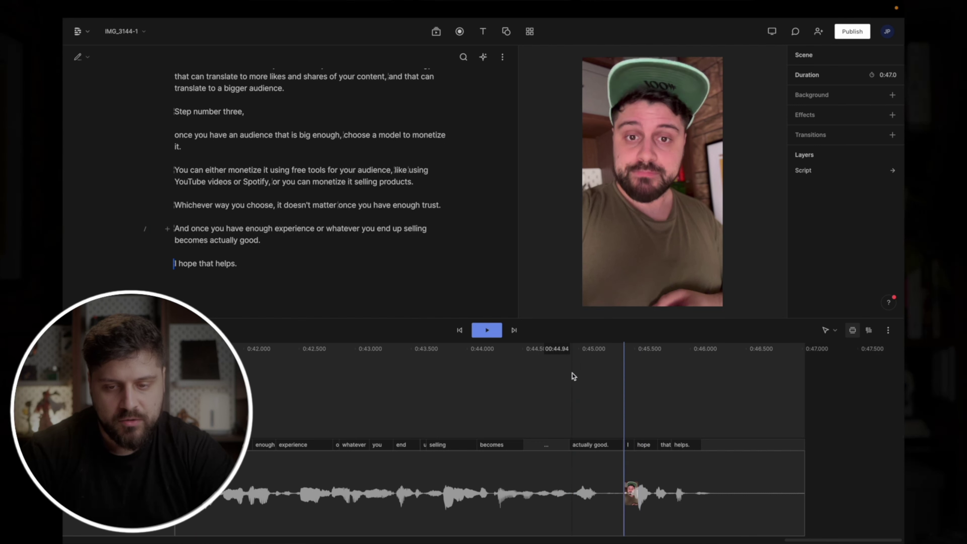
{"action": "key", "text": "space"}
- Trim the silence after "I hope that helps." at the end of the last clip and play back the ending
{"action": "left_click", "coordinate": [779, 497]}
{"action": "left_click_drag", "start_coordinate": [802, 495], "coordinate": [717, 493]}
{"action": "left_click", "coordinate": [612, 362]}
{"action": "key", "text": "space"}
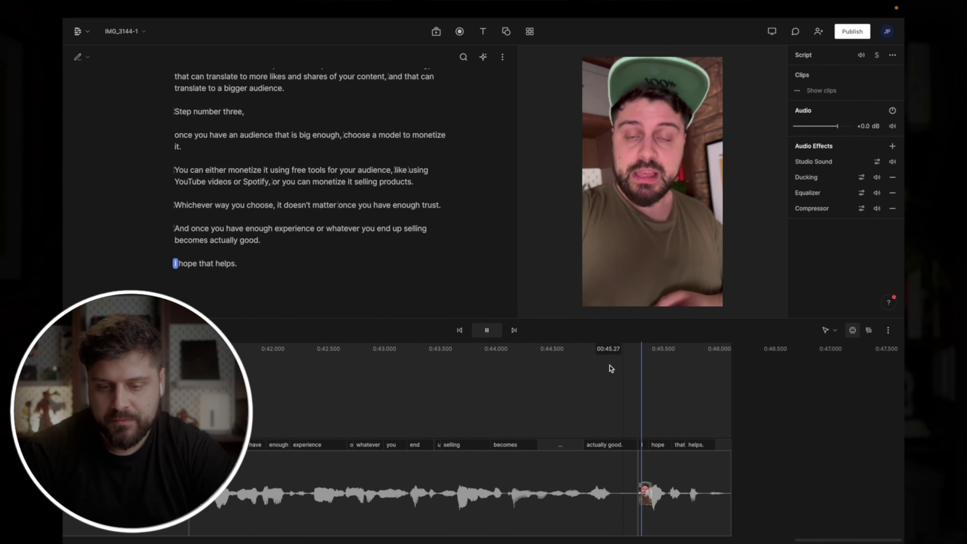
{"action": "scroll", "coordinate": [621, 400], "scroll_direction": "down", "scroll_amount": 8}
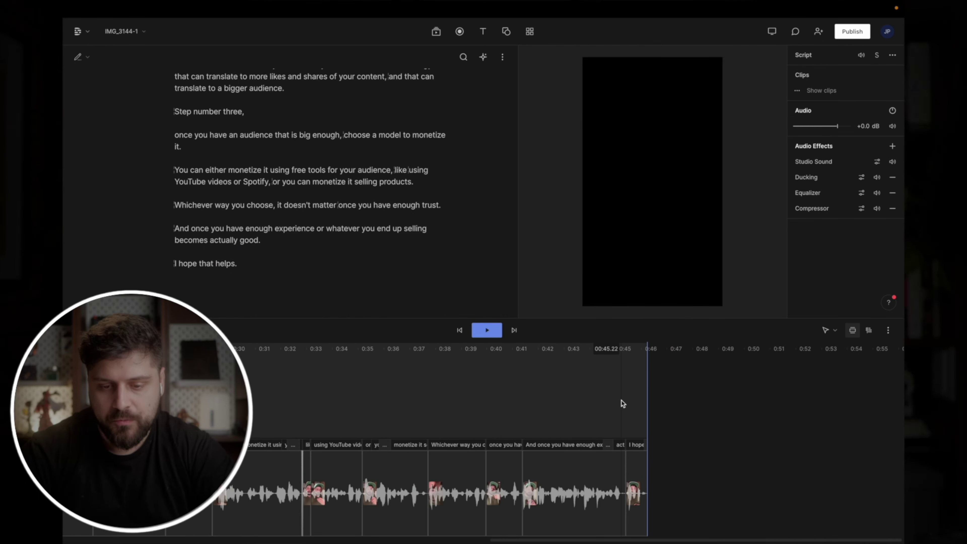
{"action": "scroll", "coordinate": [361, 179], "scroll_direction": "up", "scroll_amount": 7}
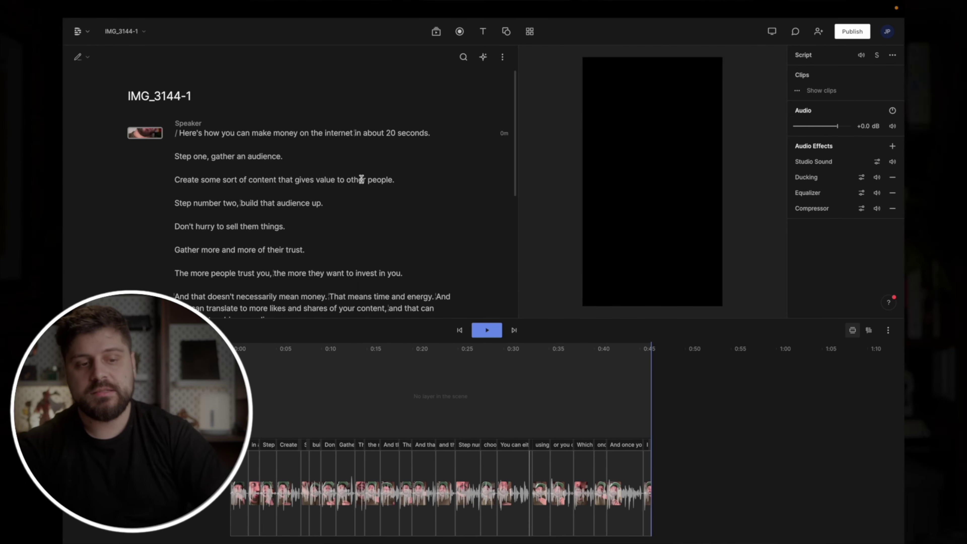
- Review the rough cut by checking the transcript from the opening line to "I hope that helps." and the clips in the timeline
{"action": "left_click", "coordinate": [190, 133]}
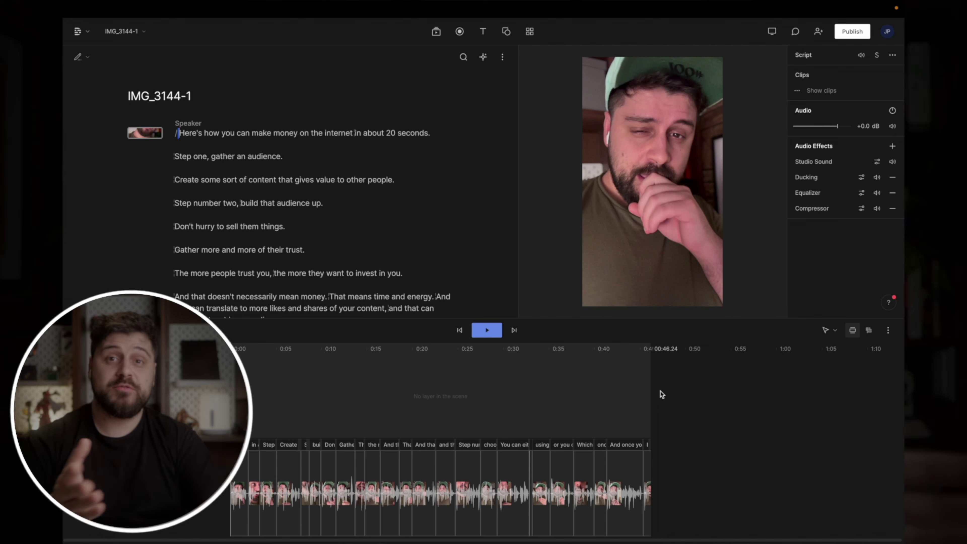
{"action": "left_click_drag", "start_coordinate": [345, 359], "coordinate": [230, 360]}
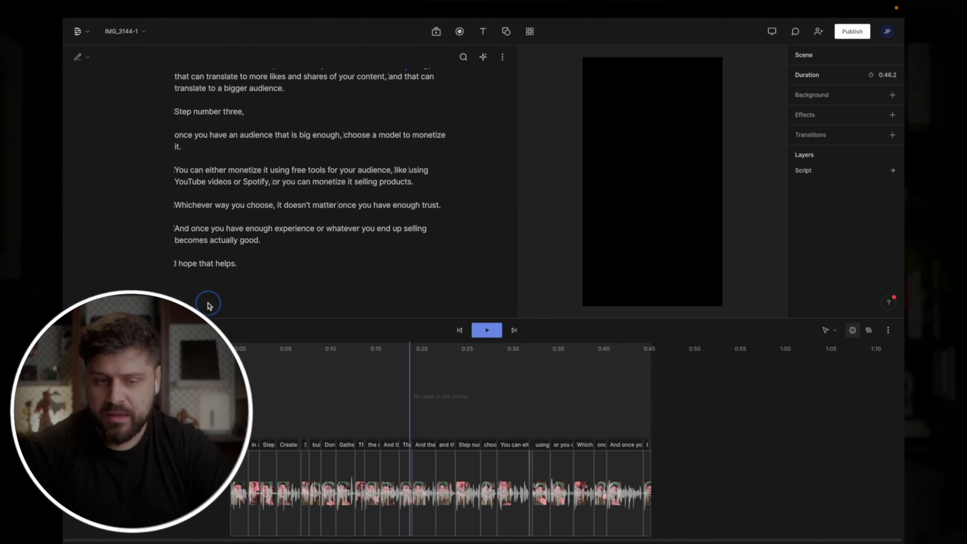
{"action": "scroll", "coordinate": [296, 223], "scroll_direction": "down", "scroll_amount": 6}
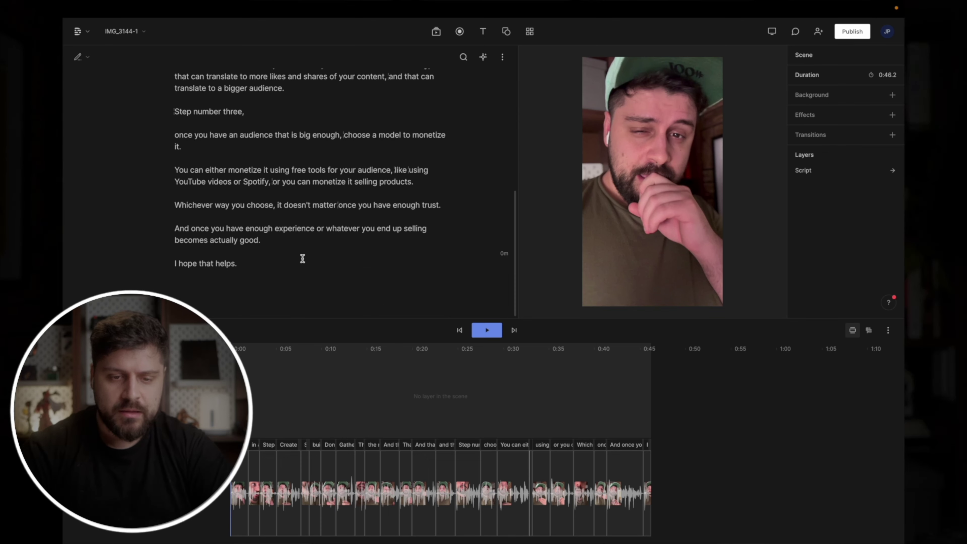
{"action": "scroll", "coordinate": [301, 257], "scroll_direction": "up", "scroll_amount": 7}
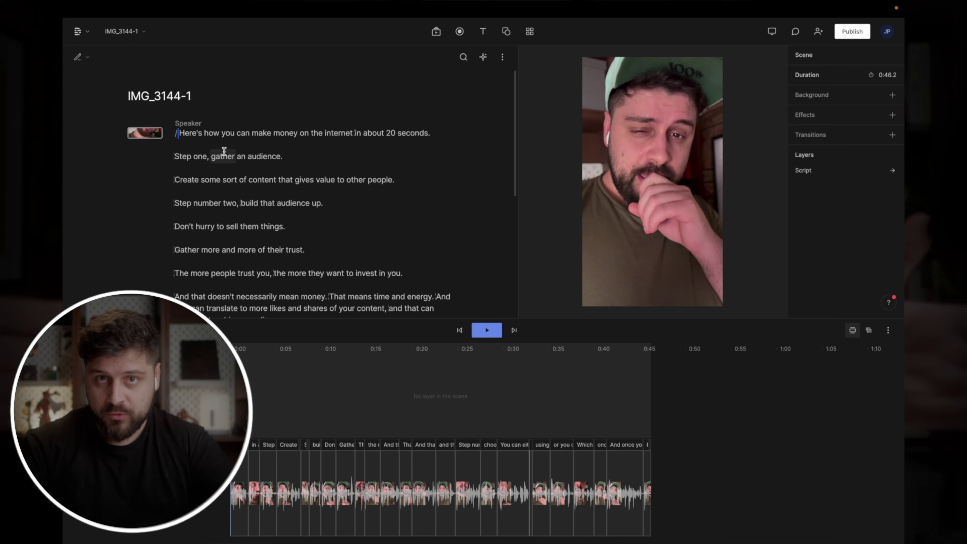
{"action": "scroll", "coordinate": [495, 444], "scroll_direction": "up", "scroll_amount": 5}
{"action": "scroll", "coordinate": [496, 443], "scroll_direction": "right", "scroll_amount": 1}
{"action": "scroll", "coordinate": [319, 254], "scroll_direction": "down", "scroll_amount": 2}
{"action": "left_click", "coordinate": [539, 485]}
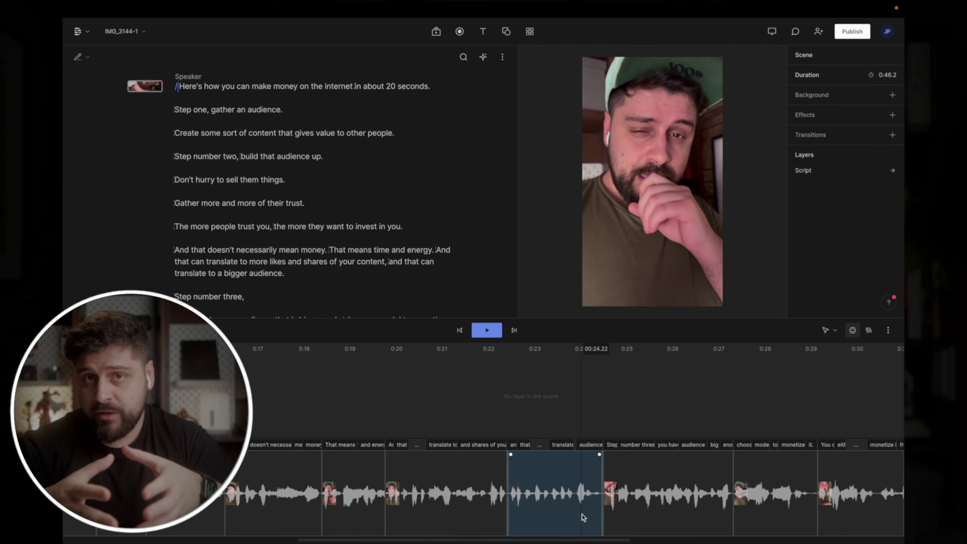
{"action": "left_click_drag", "start_coordinate": [174, 225], "coordinate": [302, 270]}
{"action": "left_click", "coordinate": [302, 270]}
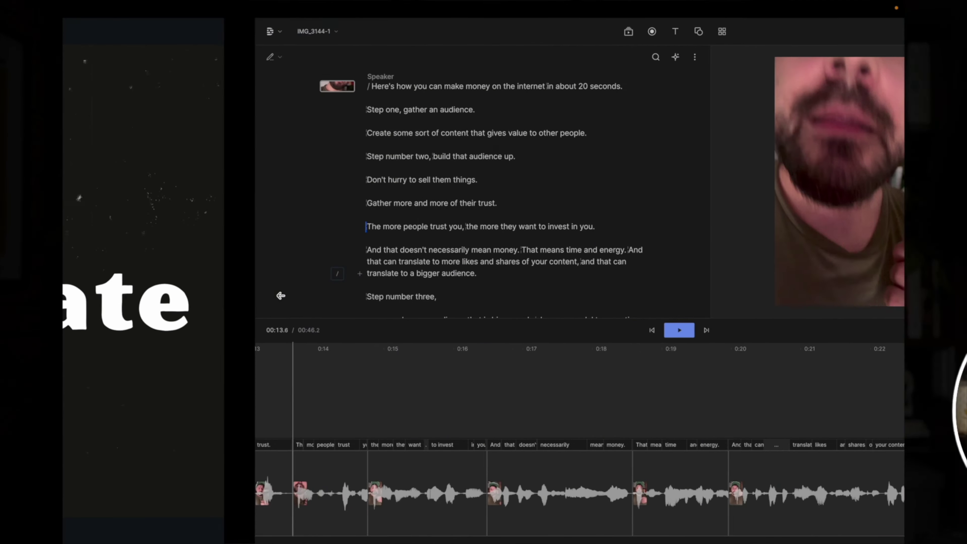
- Apply the template with captions, titles, background music and a whoosh sound from the start of the video, and preview the opening
{"action": "scroll", "coordinate": [342, 419], "scroll_direction": "left", "scroll_amount": 10}
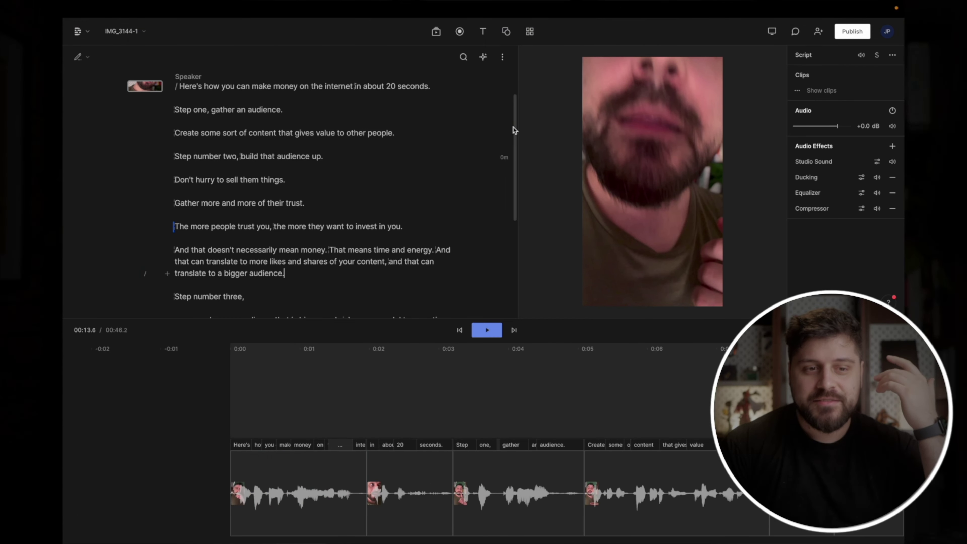
{"action": "left_click", "coordinate": [529, 31]}
{"action": "left_click_drag", "start_coordinate": [501, 184], "coordinate": [194, 96]}
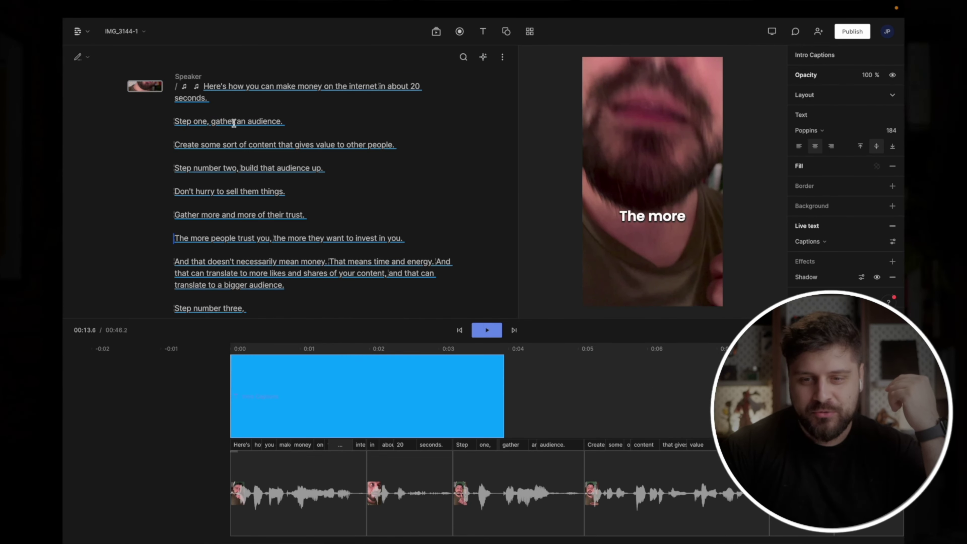
{"action": "scroll", "coordinate": [355, 438], "scroll_direction": "down", "scroll_amount": 5}
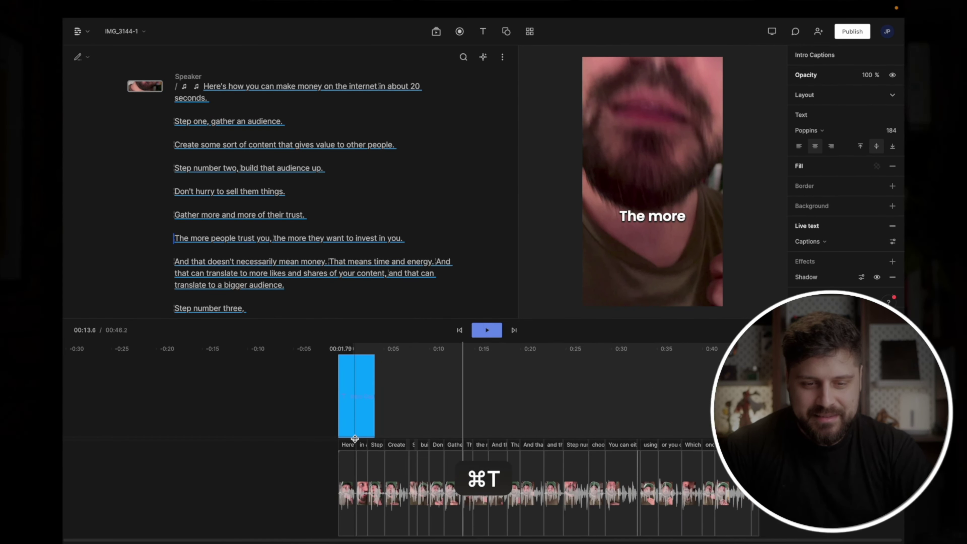
{"action": "scroll", "coordinate": [345, 385], "scroll_direction": "right", "scroll_amount": 3}
{"action": "left_click_drag", "start_coordinate": [329, 362], "coordinate": [224, 363]}
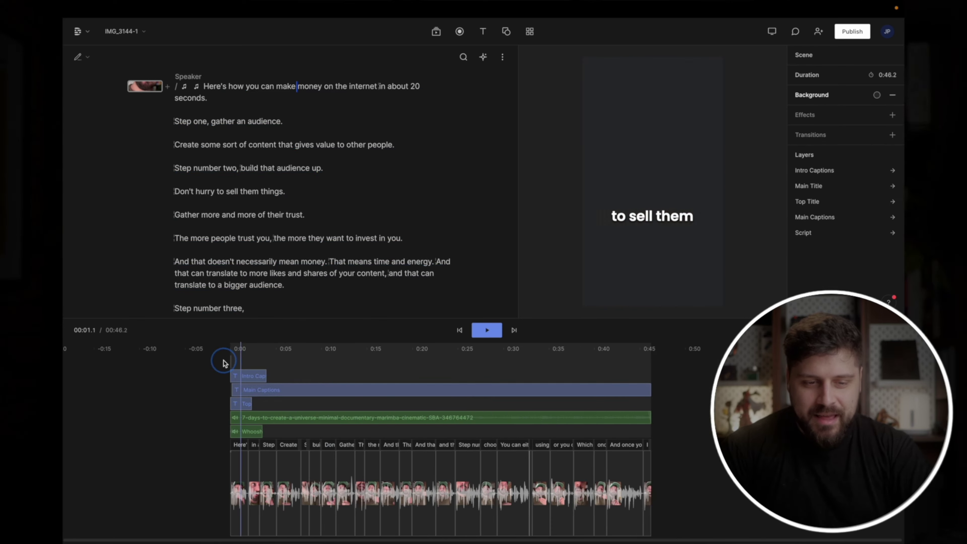
{"action": "left_click", "coordinate": [240, 348]}
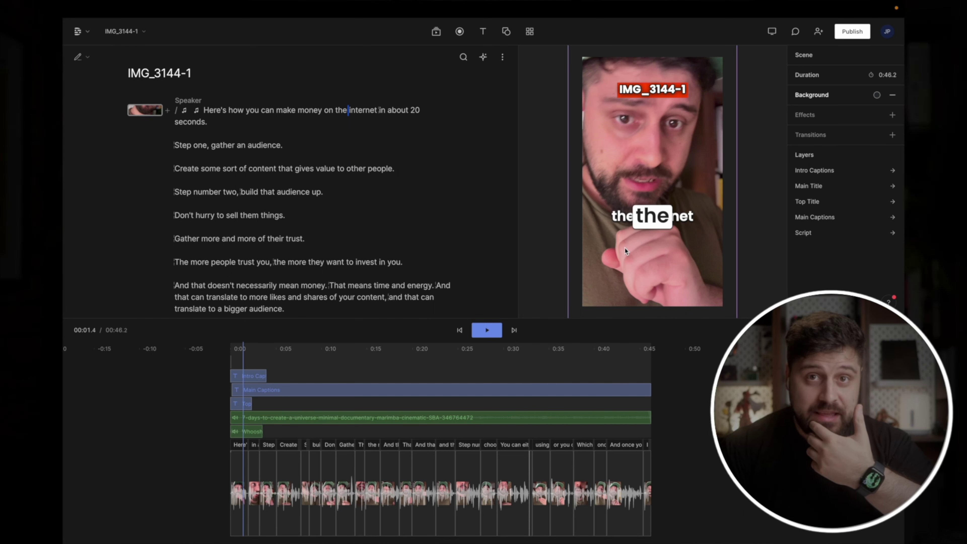
- Start a new scene in the script directly before "Step one, gather an audience."
{"action": "left_click", "coordinate": [174, 144]}
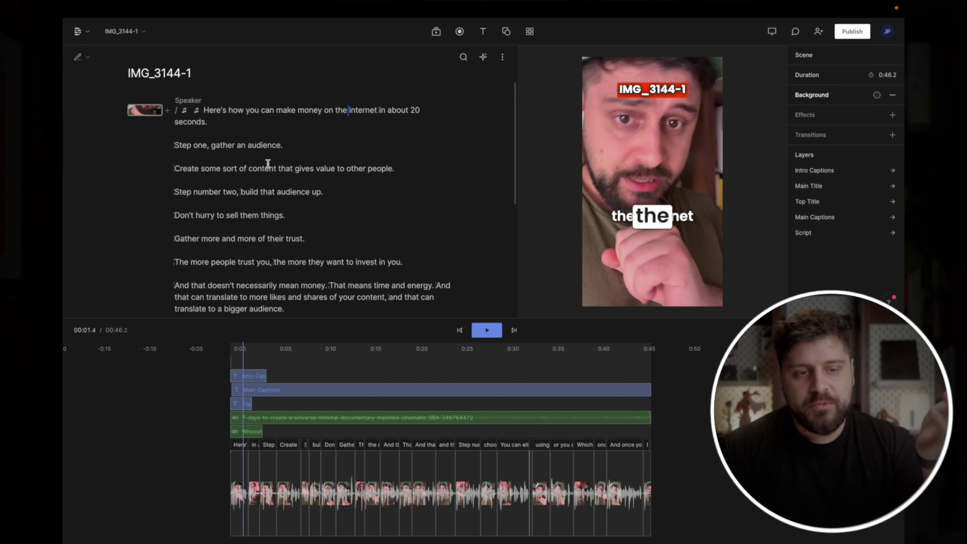
{"action": "left_click", "coordinate": [175, 145]}
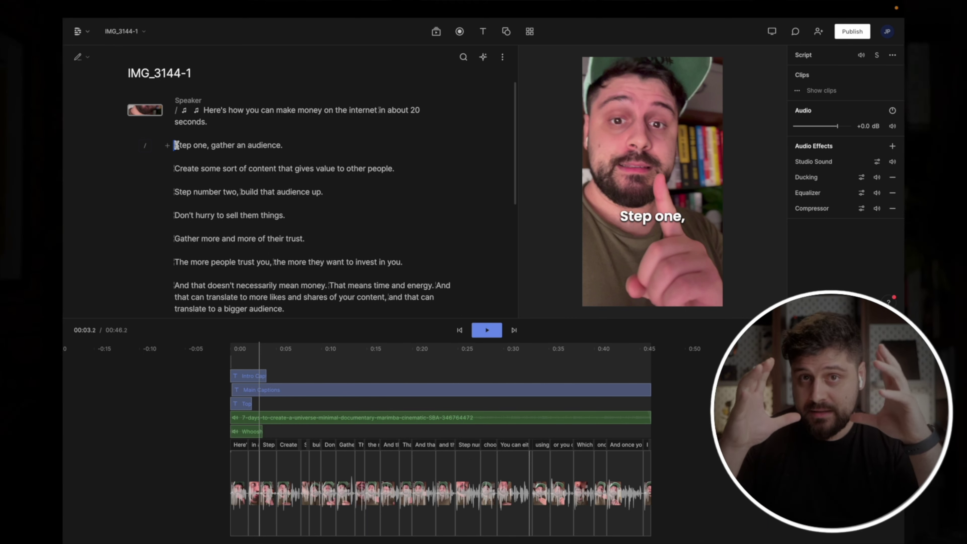
{"action": "left_click", "coordinate": [175, 112]}
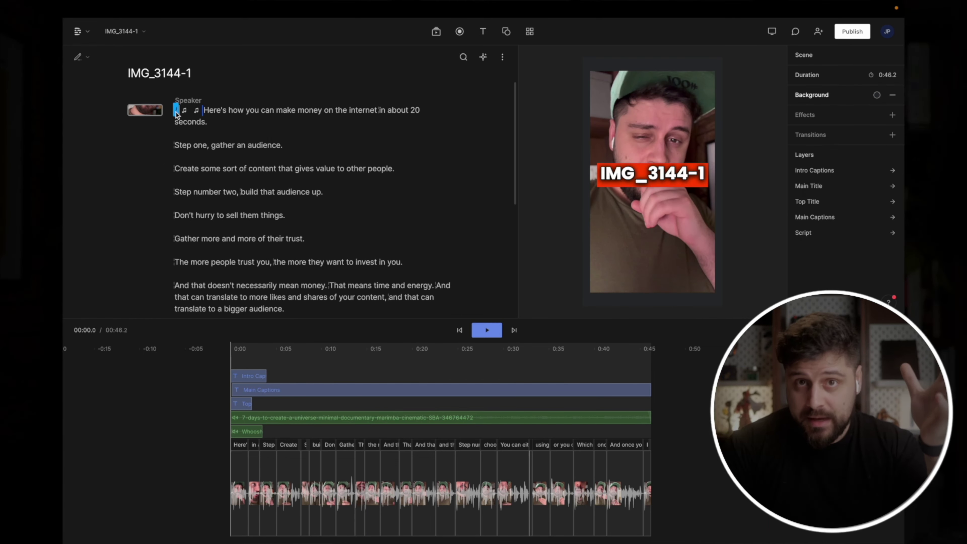
{"action": "scroll", "coordinate": [181, 129], "scroll_direction": "down", "scroll_amount": 5}
{"action": "scroll", "coordinate": [181, 130], "scroll_direction": "up", "scroll_amount": 6}
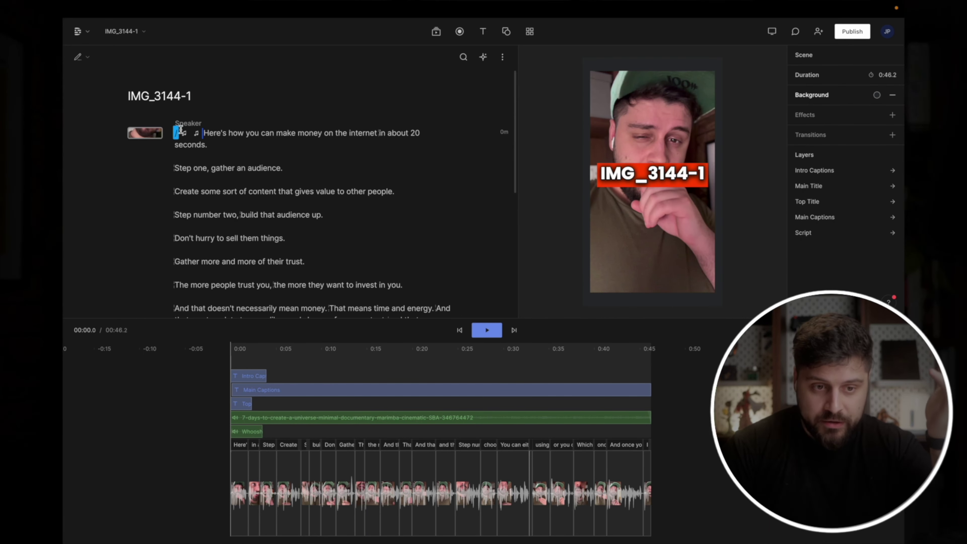
{"action": "left_click", "coordinate": [175, 169]}
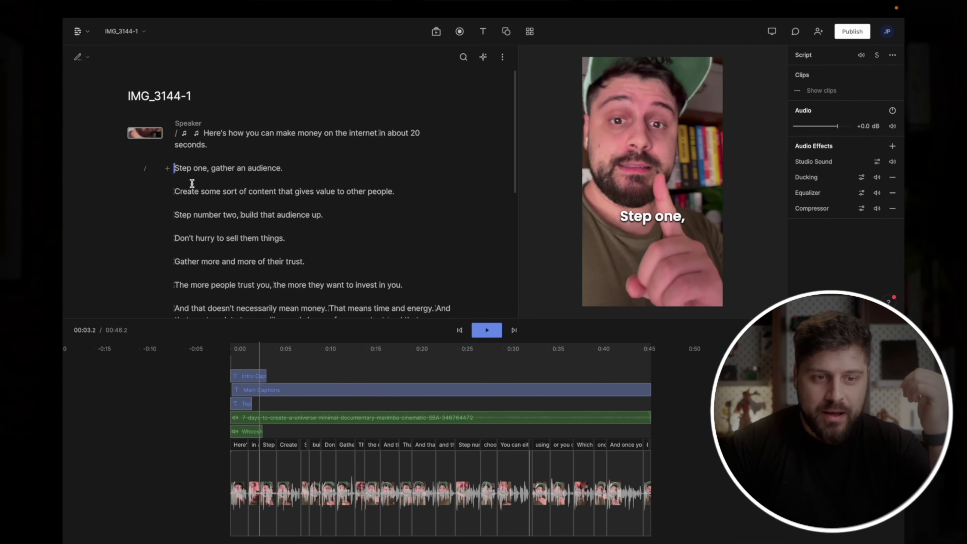
{"action": "type", "text": "/"}
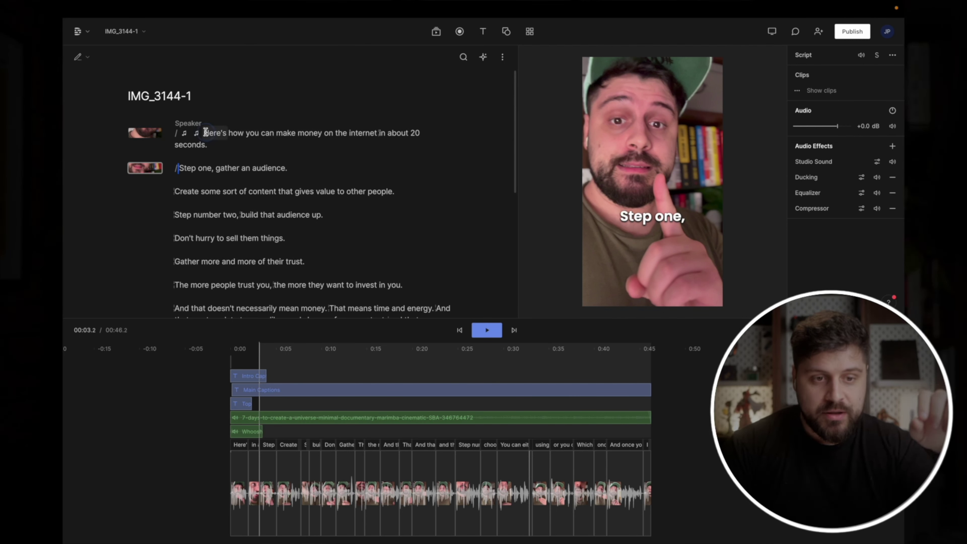
{"action": "left_click_drag", "start_coordinate": [205, 132], "coordinate": [222, 142]}
{"action": "left_click", "coordinate": [224, 141]}
- End the Intro Captions layer and start the Main Captions layer at the "Step one" scene boundary, and play back the caption change
{"action": "left_click", "coordinate": [175, 168]}
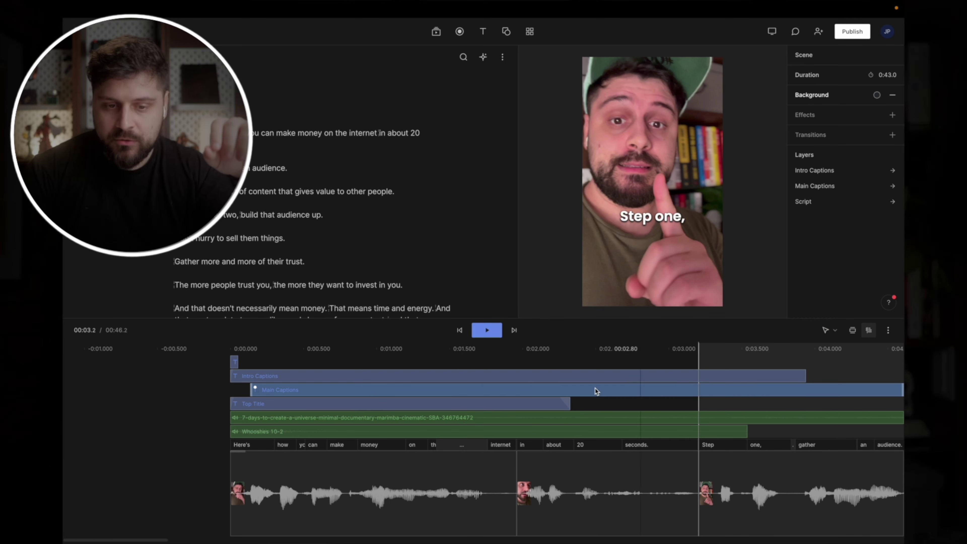
{"action": "left_click", "coordinate": [334, 370]}
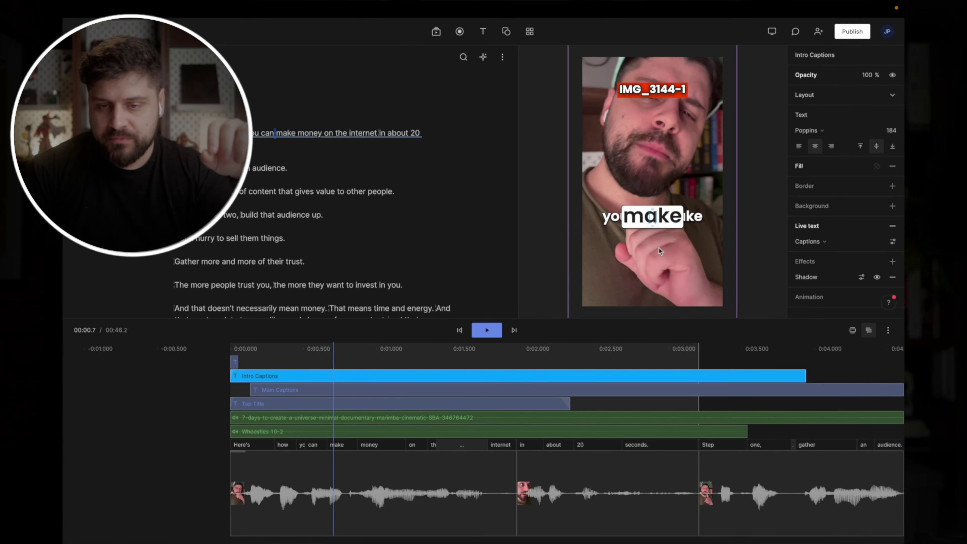
{"action": "left_click_drag", "start_coordinate": [805, 377], "coordinate": [697, 376]}
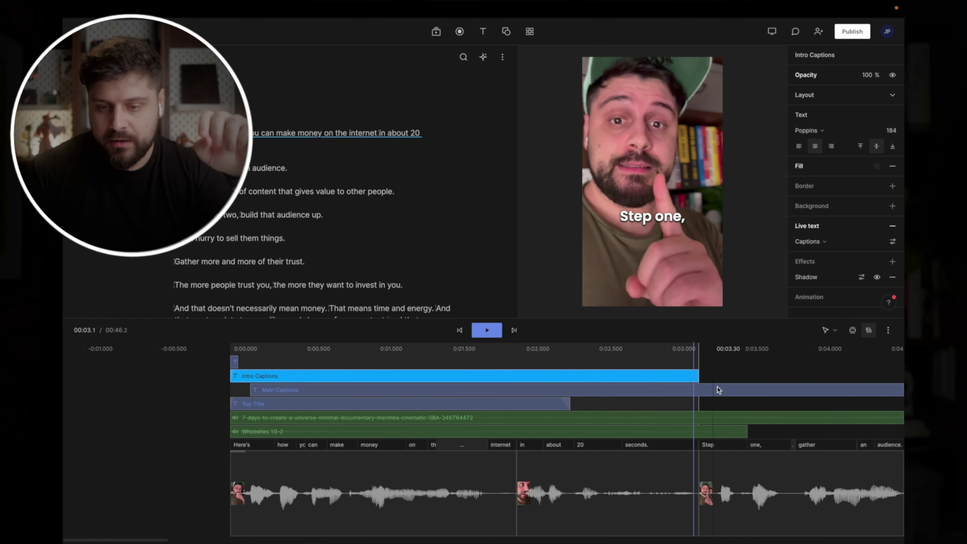
{"action": "left_click_drag", "start_coordinate": [253, 389], "coordinate": [699, 395]}
{"action": "left_click_drag", "start_coordinate": [623, 346], "coordinate": [208, 326]}
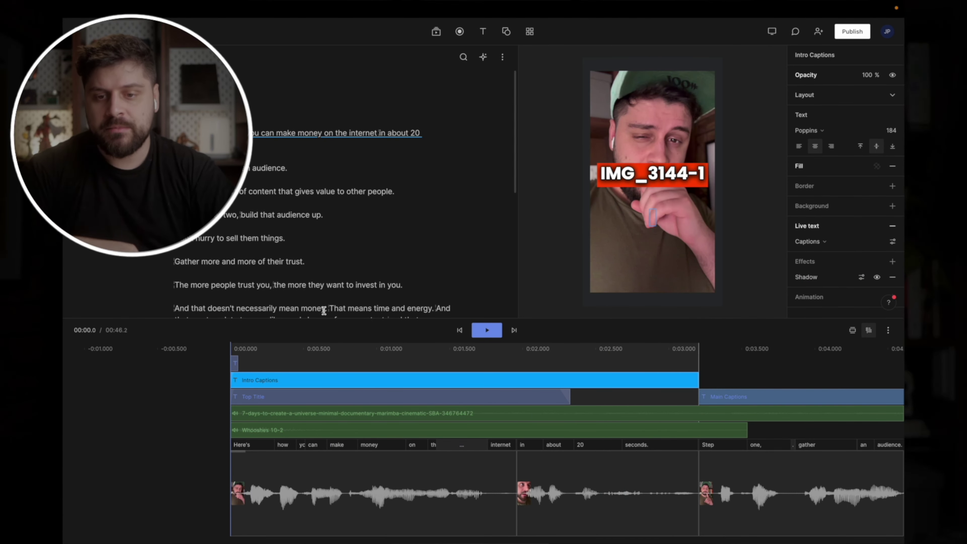
{"action": "key", "text": "space"}
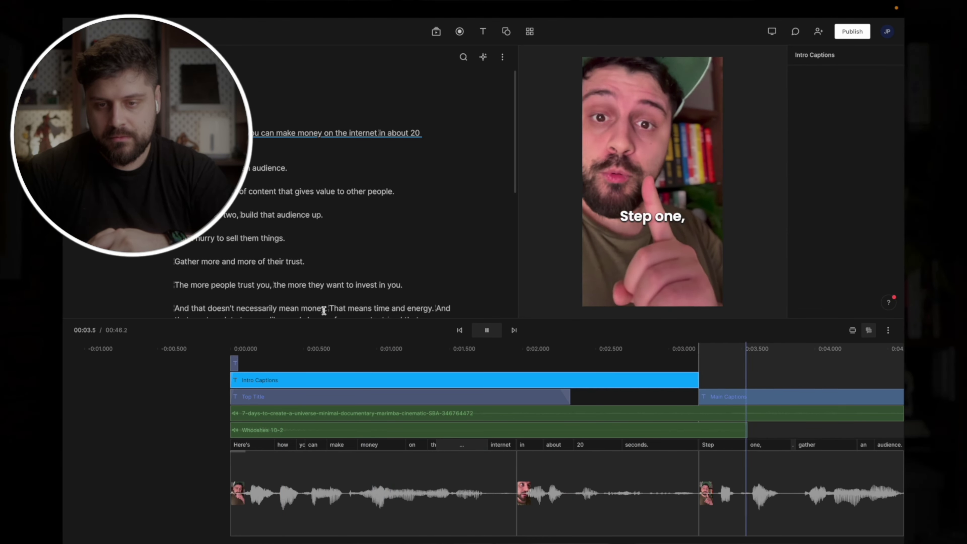
{"action": "key", "text": "space"}
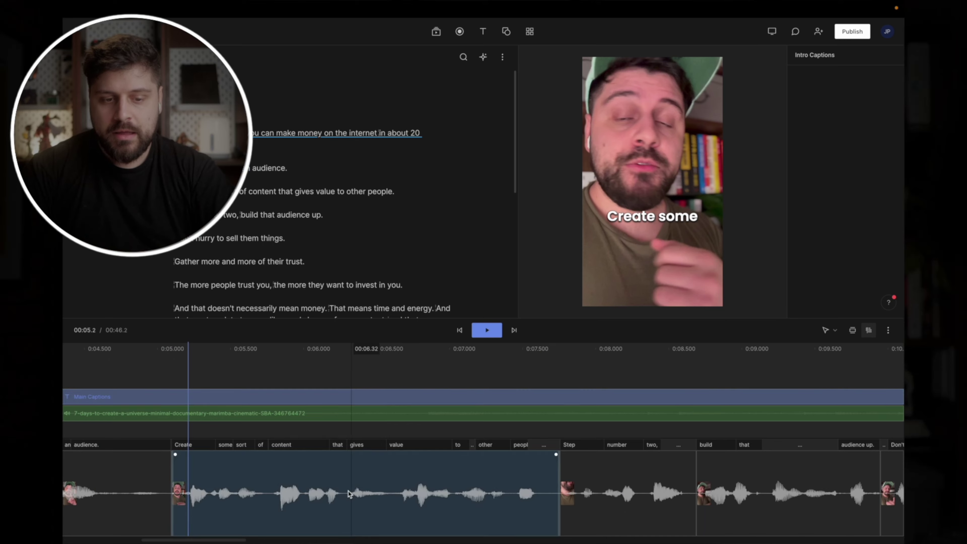
- Complete the composition's title as "How to make money on the Internet 💰"
{"action": "scroll", "coordinate": [348, 491], "scroll_direction": "down", "scroll_amount": 10}
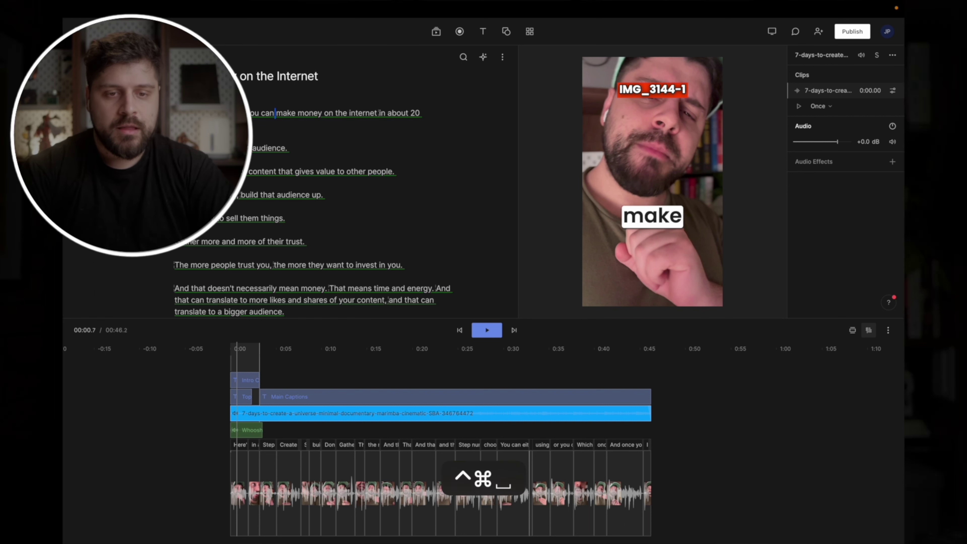
{"action": "key", "text": "ctrl+super+space"}
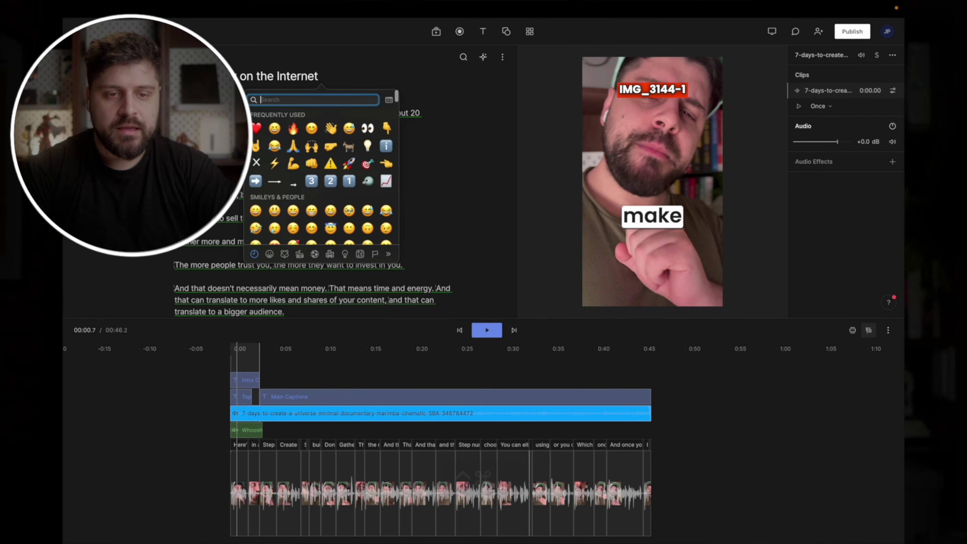
{"action": "type", "text": "money"}
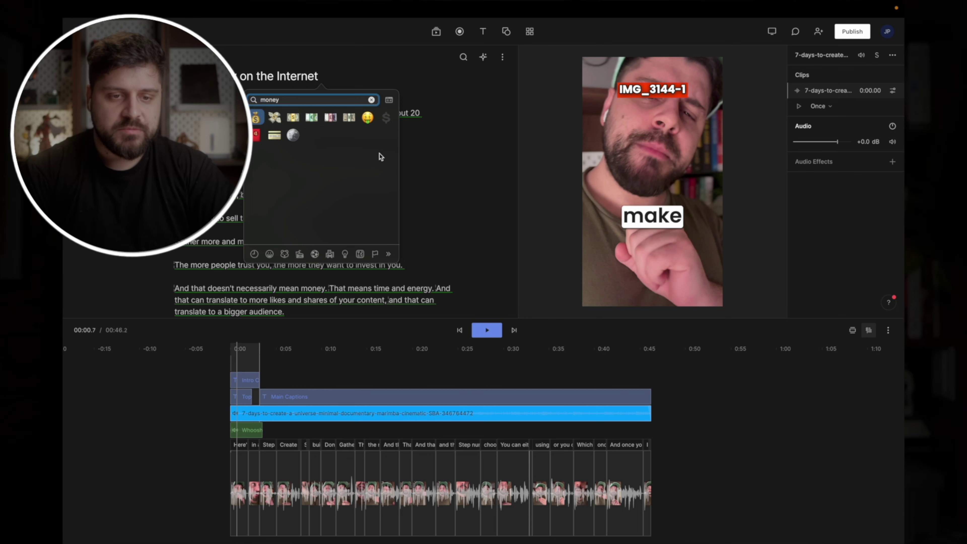
{"action": "key", "text": "Return"}
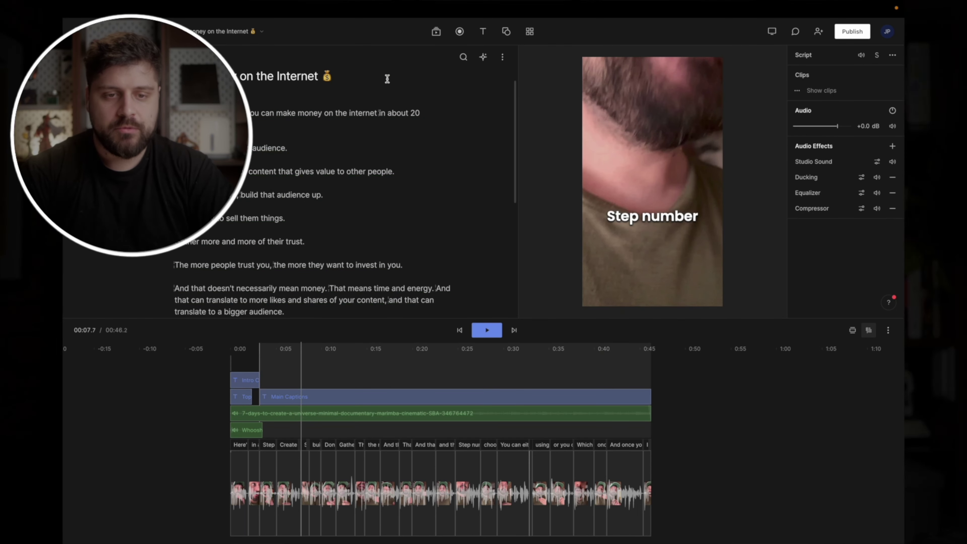
- Change the title's emoji to 💸, copy the full title and rename the project as "How to make money on the Internet 💸"
{"action": "key", "text": "BackSpace"}
{"action": "key", "text": "ctrl+super+space"}
{"action": "type", "text": "money"}
{"action": "key", "text": "Down"}
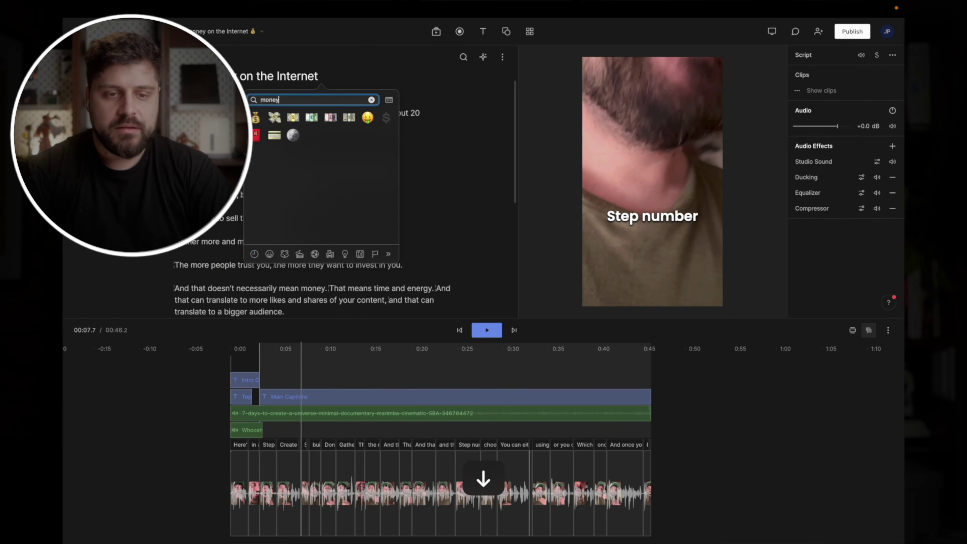
{"action": "key", "text": "Return"}
{"action": "key", "text": "super+shift+Left"}
{"action": "key", "text": "super+c"}
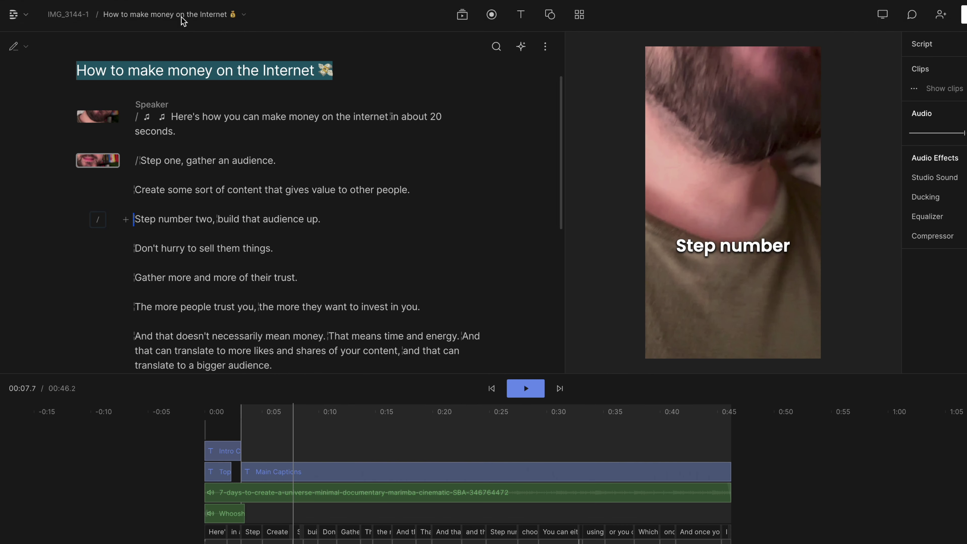
{"action": "left_click", "coordinate": [72, 15]}
{"action": "key", "text": "super+v"}
{"action": "key", "text": "Return"}
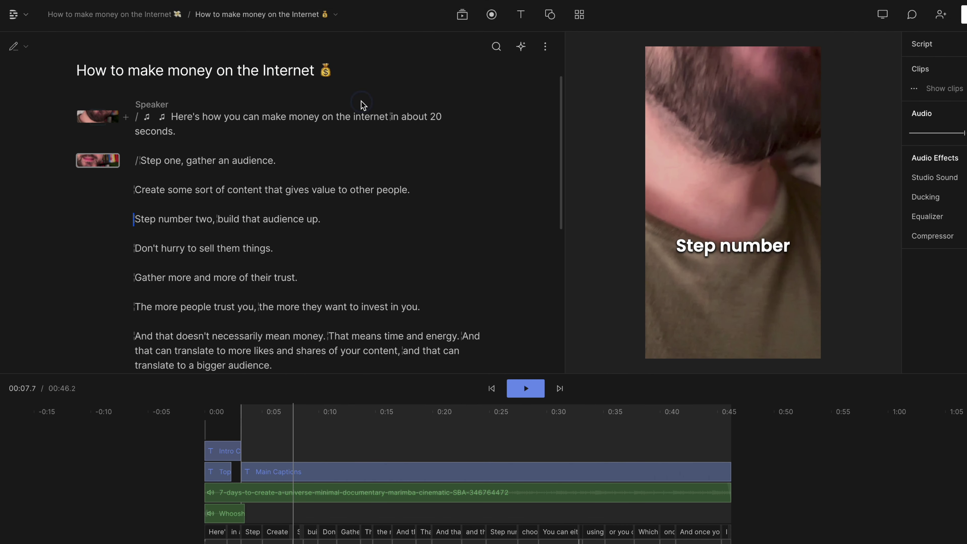
- Play the video from the beginning to check the Main Title text over the opening
{"action": "left_click", "coordinate": [700, 186]}
{"action": "left_click", "coordinate": [891, 129]}
{"action": "left_click", "coordinate": [130, 353]}
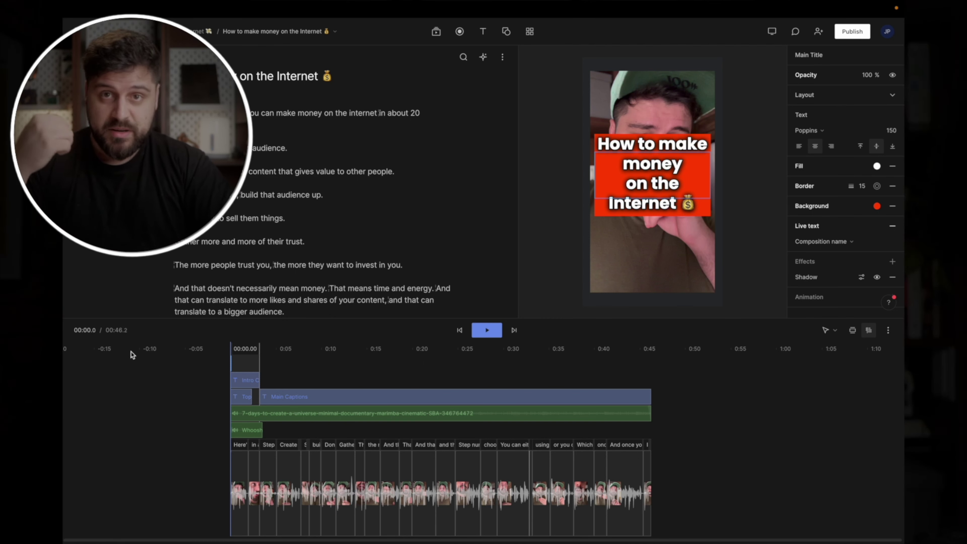
{"action": "key", "text": "space"}
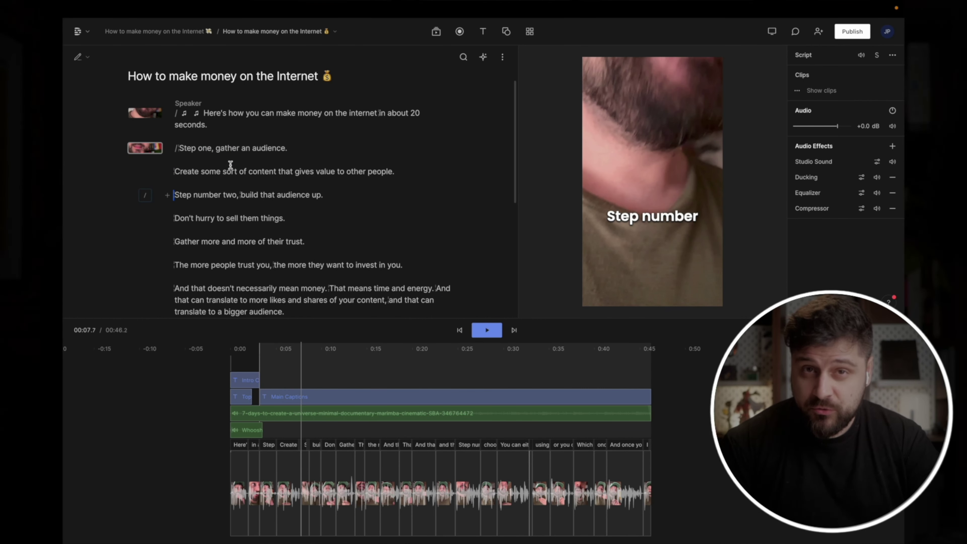
- Put "gather an audience." on its own line after "Step one," and start a new scene before it
{"action": "left_click", "coordinate": [215, 149]}
{"action": "key", "text": "Return"}
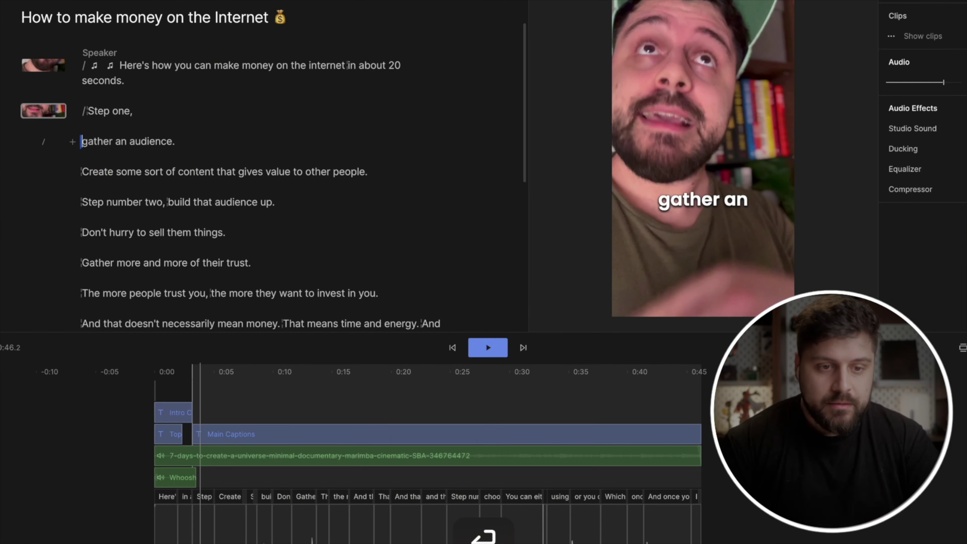
{"action": "left_click", "coordinate": [80, 171]}
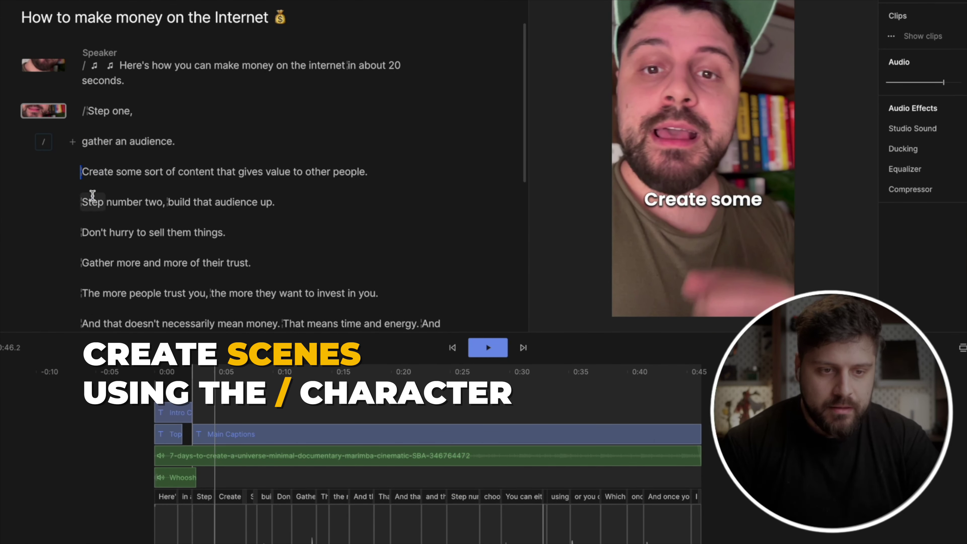
{"action": "left_click", "coordinate": [85, 141]}
{"action": "type", "text": "/"}
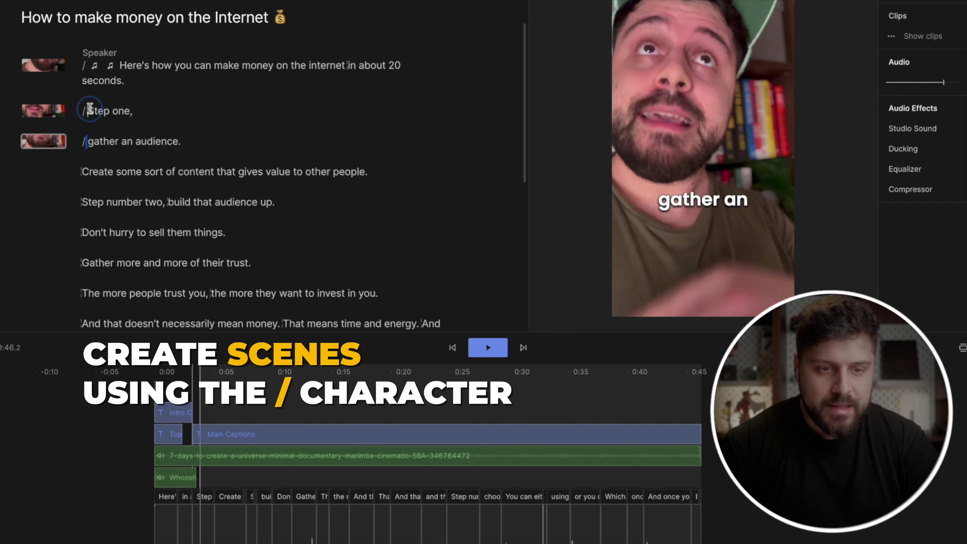
- Start a new scene before "Create some sort of content that gives value to other people."
{"action": "left_click_drag", "start_coordinate": [90, 109], "coordinate": [138, 117]}
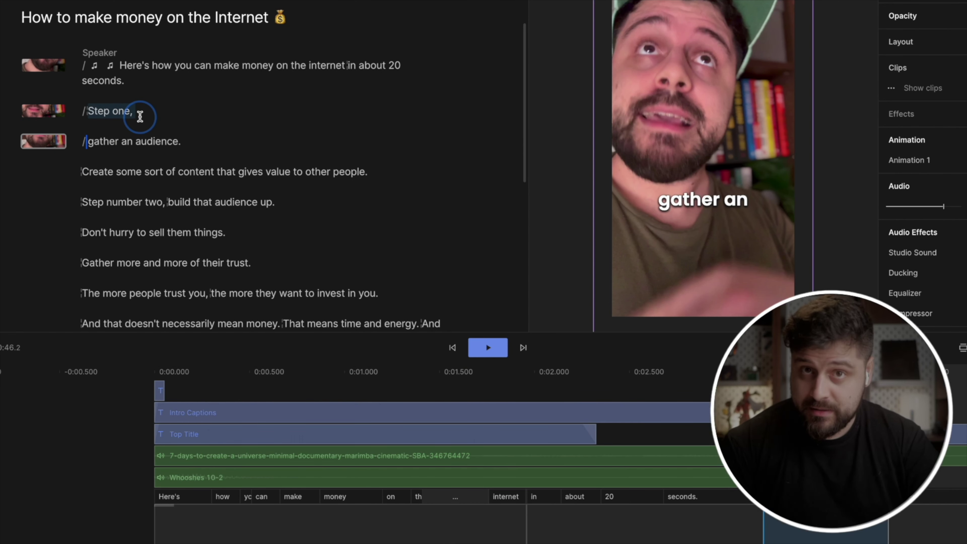
{"action": "left_click_drag", "start_coordinate": [87, 141], "coordinate": [196, 145]}
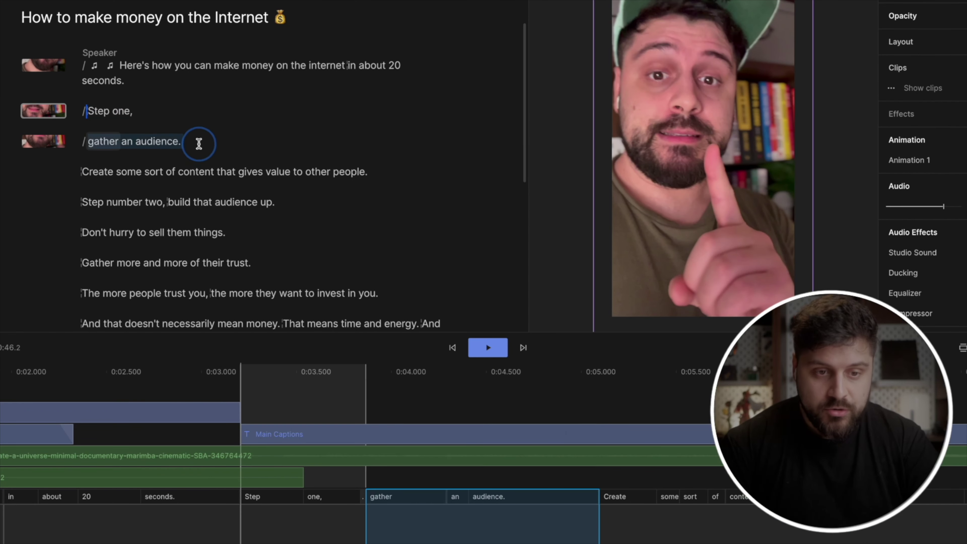
{"action": "left_click", "coordinate": [198, 143]}
{"action": "left_click", "coordinate": [81, 171]}
{"action": "type", "text": "/"}
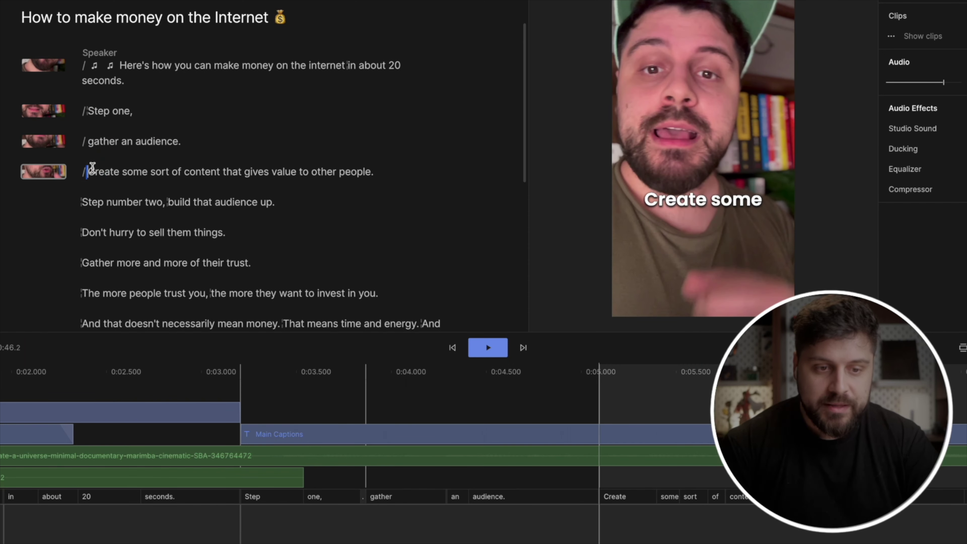
{"action": "left_click_drag", "start_coordinate": [93, 167], "coordinate": [379, 178]}
{"action": "left_click", "coordinate": [381, 178]}
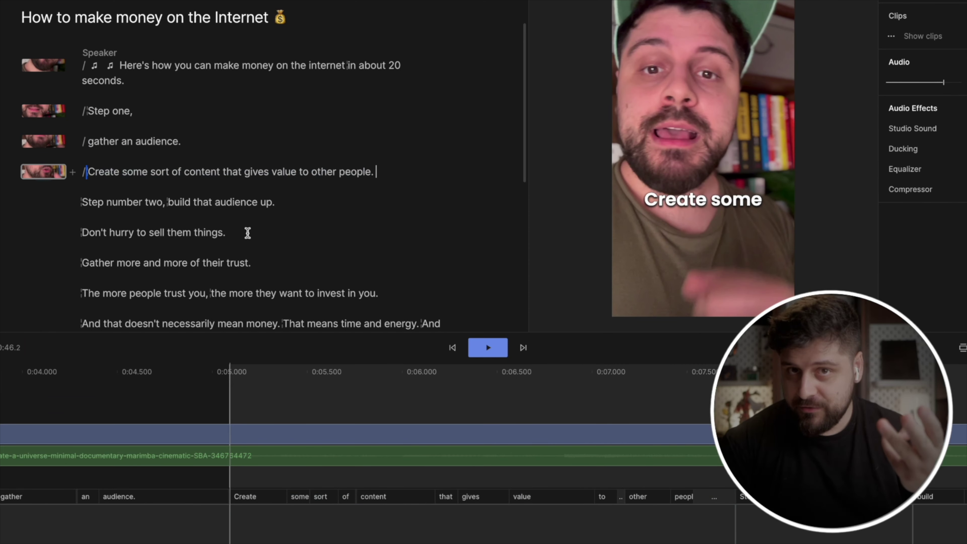
- Start new scenes before "Step number two,", "build that audience up." and "Don't hurry to sell them things."
{"action": "scroll", "coordinate": [247, 232], "scroll_direction": "down", "scroll_amount": 2}
{"action": "left_click", "coordinate": [82, 168]}
{"action": "type", "text": "/"}
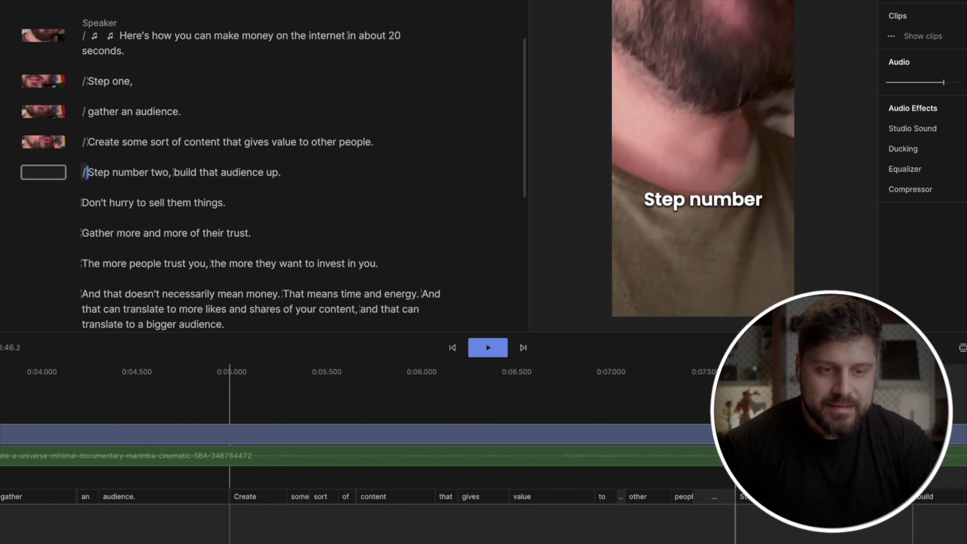
{"action": "left_click", "coordinate": [173, 173]}
{"action": "type", "text": "/"}
{"action": "left_click", "coordinate": [82, 233]}
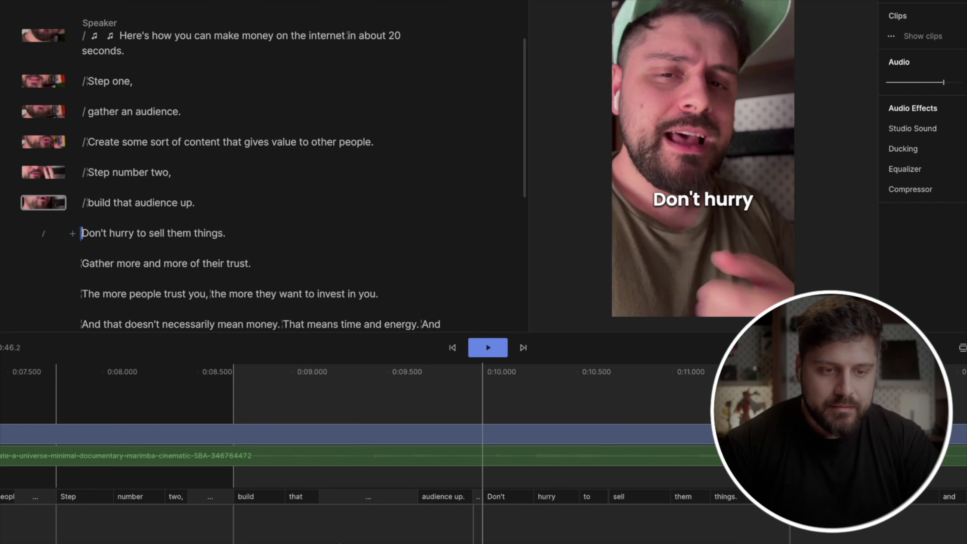
{"action": "type", "text": "/"}
- Start new scenes before "Step number three,", "once you have an audience" and "choose a model to monetize it.", putting the last one on its own line
{"action": "scroll", "coordinate": [384, 235], "scroll_direction": "down", "scroll_amount": 2}
{"action": "left_click", "coordinate": [83, 251]}
{"action": "type", "text": "/"}
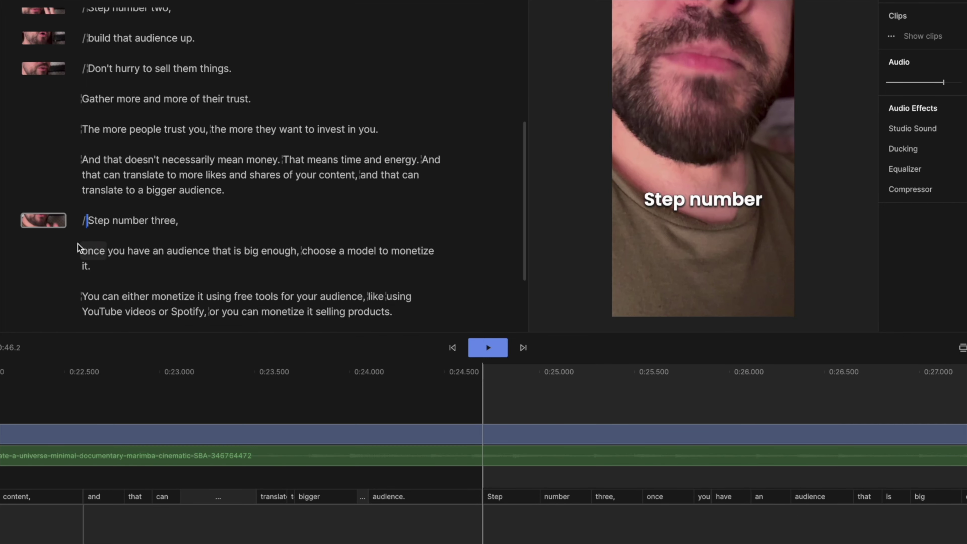
{"action": "left_click", "coordinate": [86, 250]}
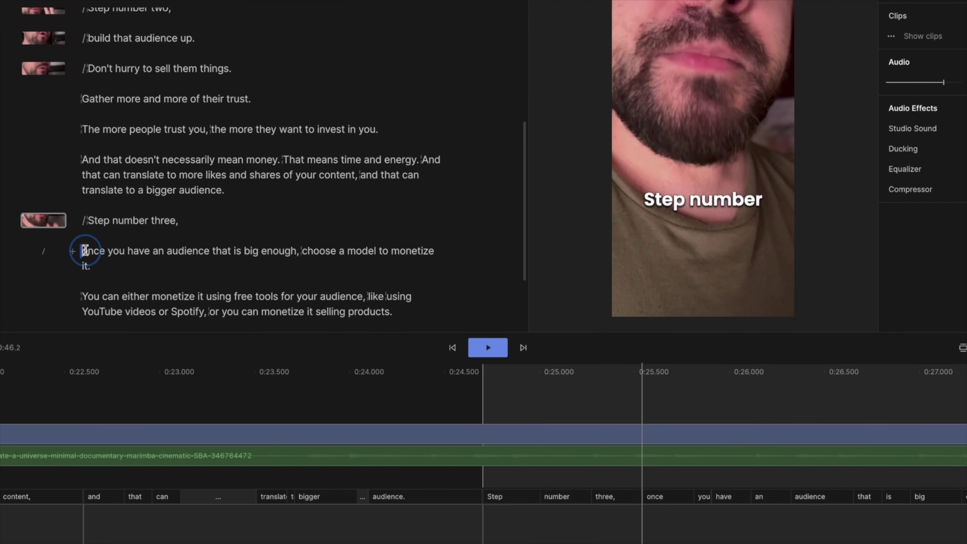
{"action": "left_click", "coordinate": [301, 250]}
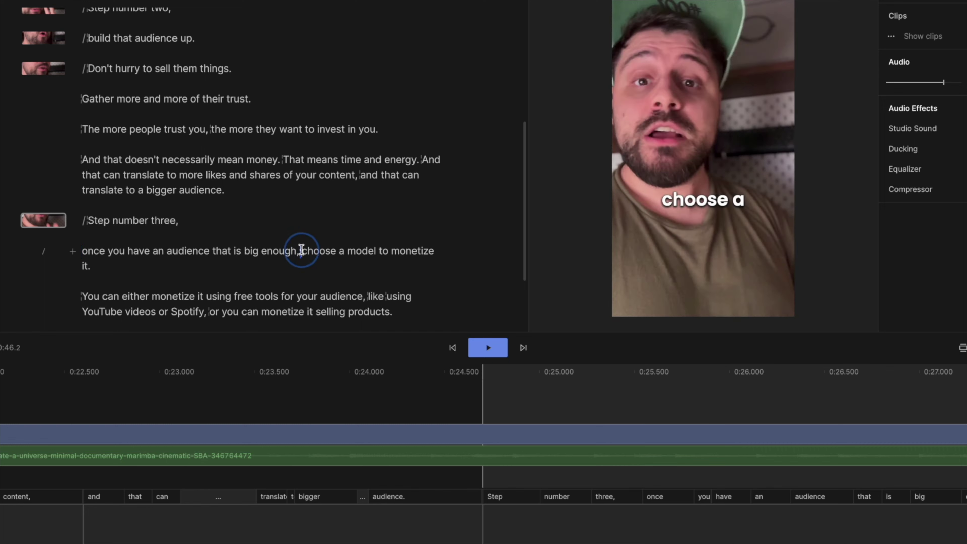
{"action": "type", "text": "/"}
{"action": "key", "text": "super+Left"}
{"action": "type", "text": "/"}
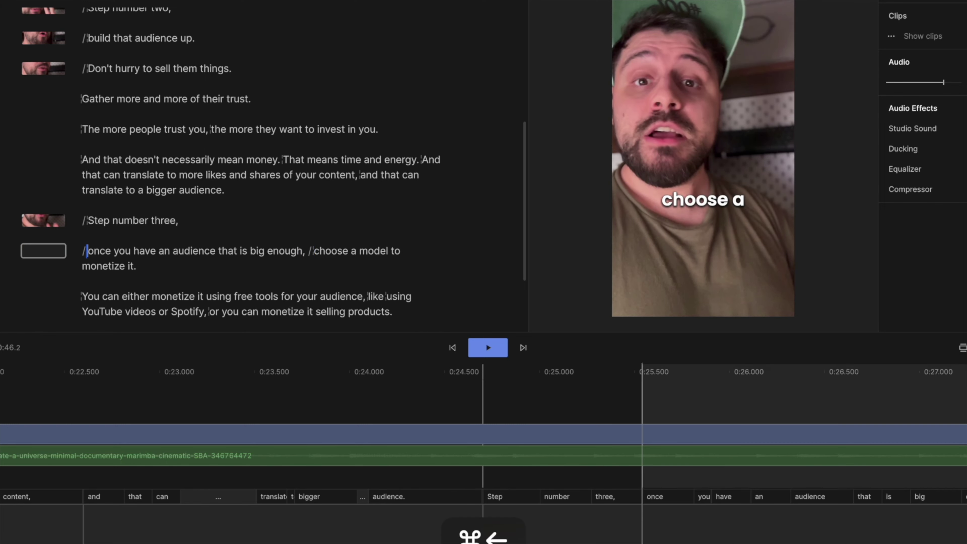
{"action": "left_click", "coordinate": [304, 250]}
{"action": "key", "text": "Return"}
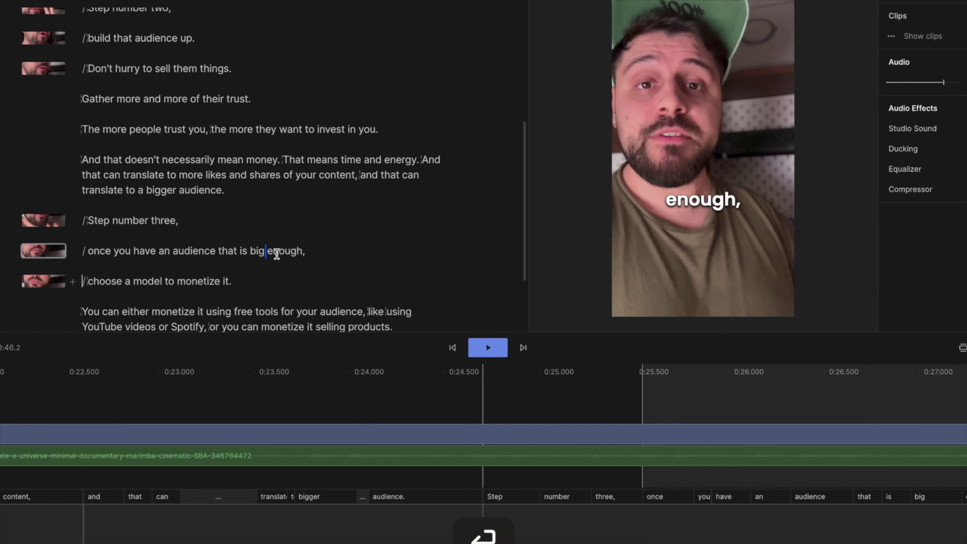
- Start new scenes before "You can either monetize it", "Whichever way you choose", "And once you have enough experience" and "I hope that helps."
{"action": "scroll", "coordinate": [226, 269], "scroll_direction": "down", "scroll_amount": 4}
{"action": "left_click", "coordinate": [87, 218]}
{"action": "type", "text": "/"}
{"action": "left_click", "coordinate": [87, 217]}
{"action": "type", "text": "/"}
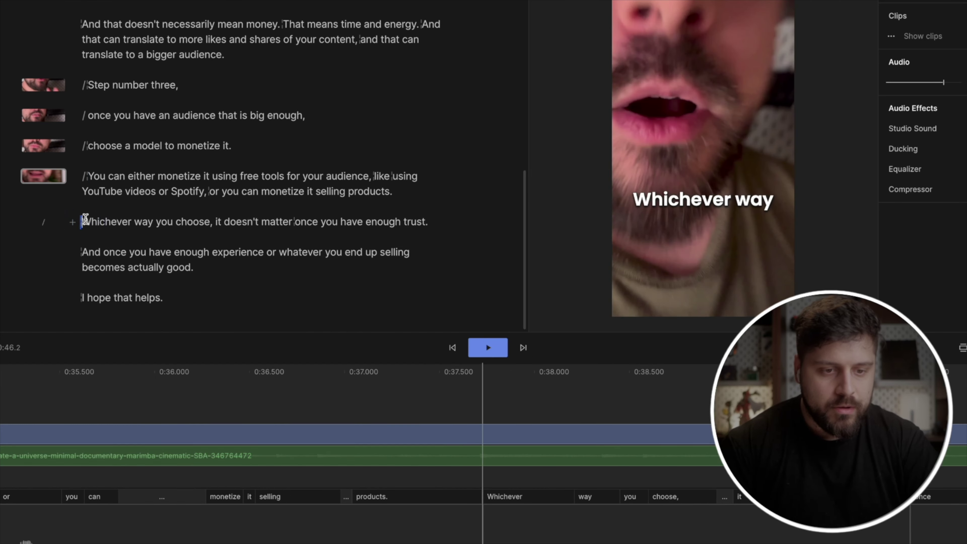
{"action": "type", "text": "/"}
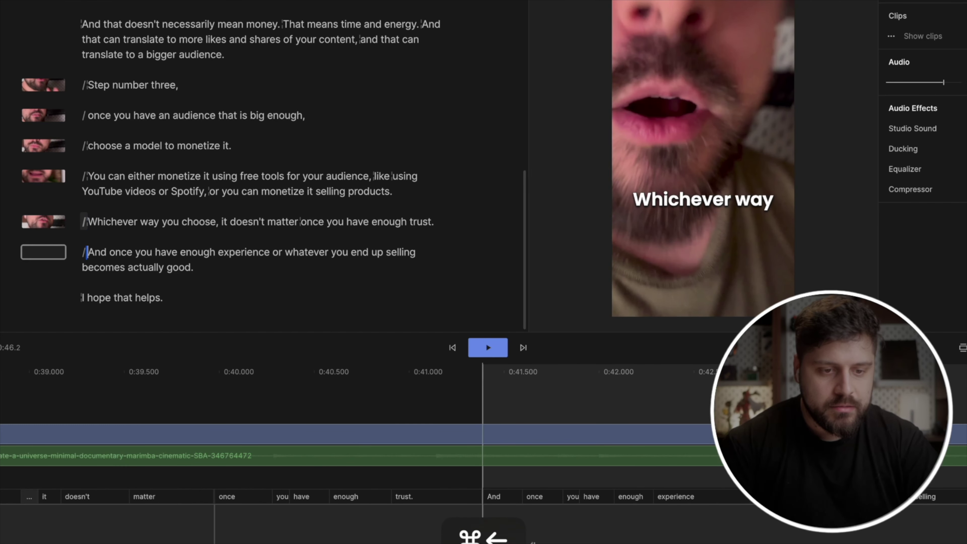
{"action": "key", "text": "Down"}
- Apply the saved template with Fancy Captions, Venus Distortion Background and a framed stock clip to the "Step one," scene
{"action": "scroll", "coordinate": [164, 198], "scroll_direction": "up", "scroll_amount": 10}
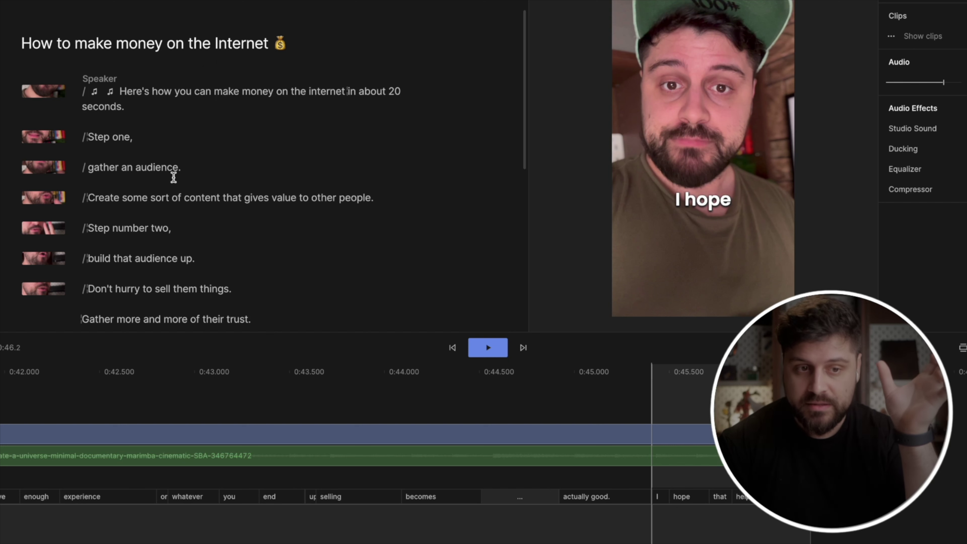
{"action": "left_click", "coordinate": [87, 137]}
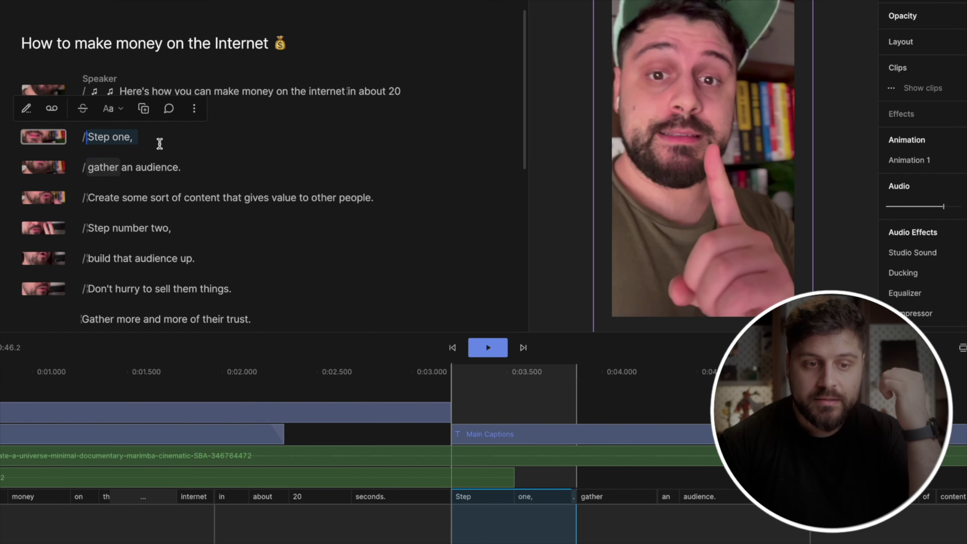
{"action": "left_click", "coordinate": [155, 139]}
{"action": "left_click_drag", "start_coordinate": [156, 139], "coordinate": [87, 138]}
{"action": "left_click", "coordinate": [88, 138]}
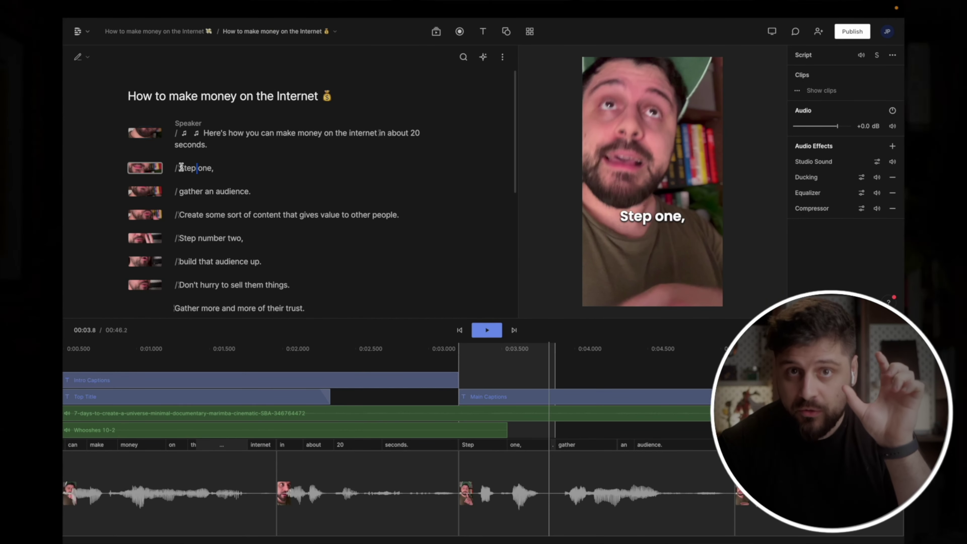
{"action": "left_click", "coordinate": [179, 168]}
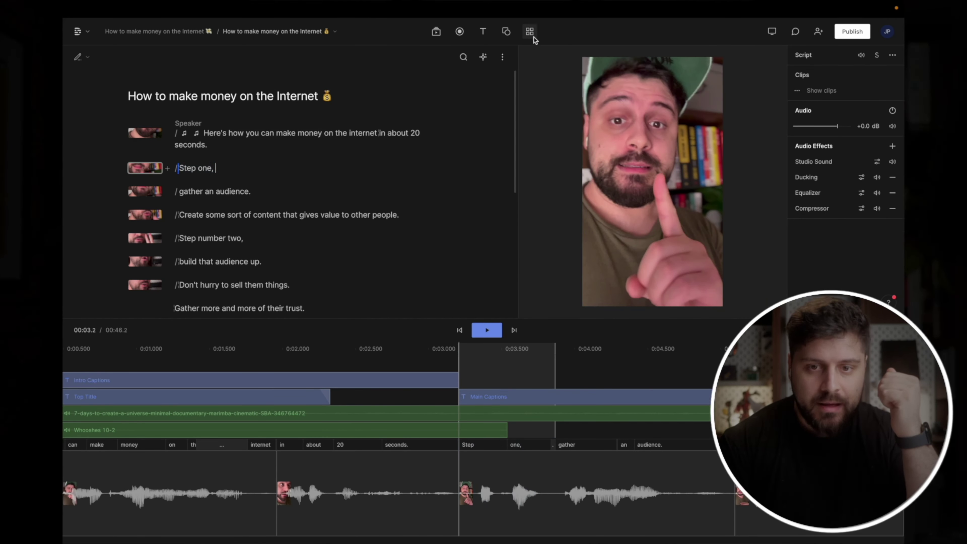
{"action": "left_click", "coordinate": [529, 32]}
{"action": "key", "text": "Escape"}
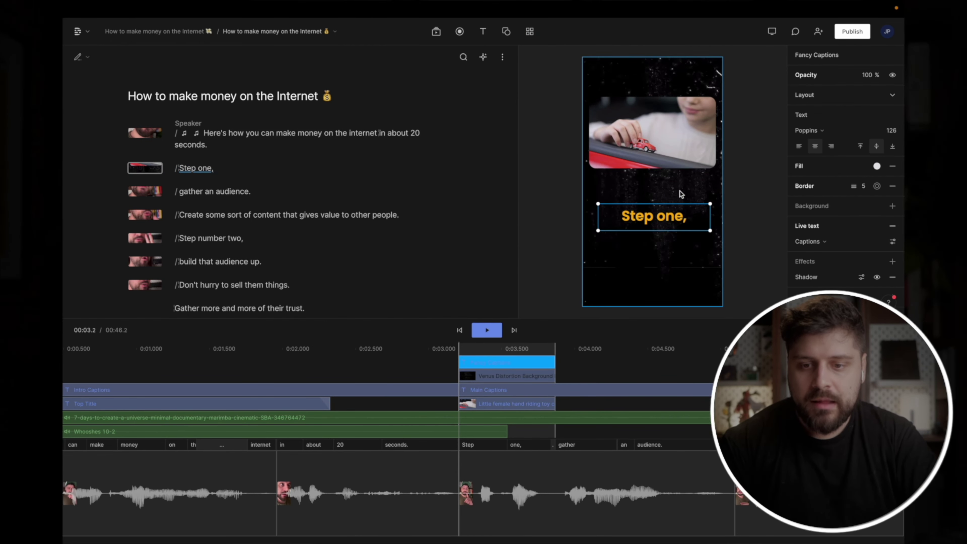
- Delete the toy car stock clip and the Fancy Captions layer from the "Step one," scene, keeping the Venus Distortion Background
{"action": "left_click", "coordinate": [646, 134]}
{"action": "left_click", "coordinate": [688, 145]}
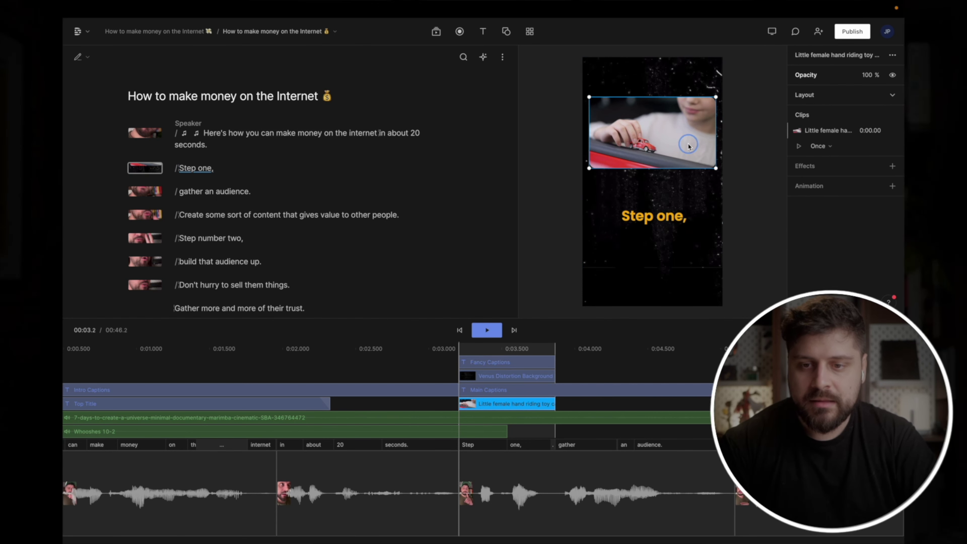
{"action": "key", "text": "Delete"}
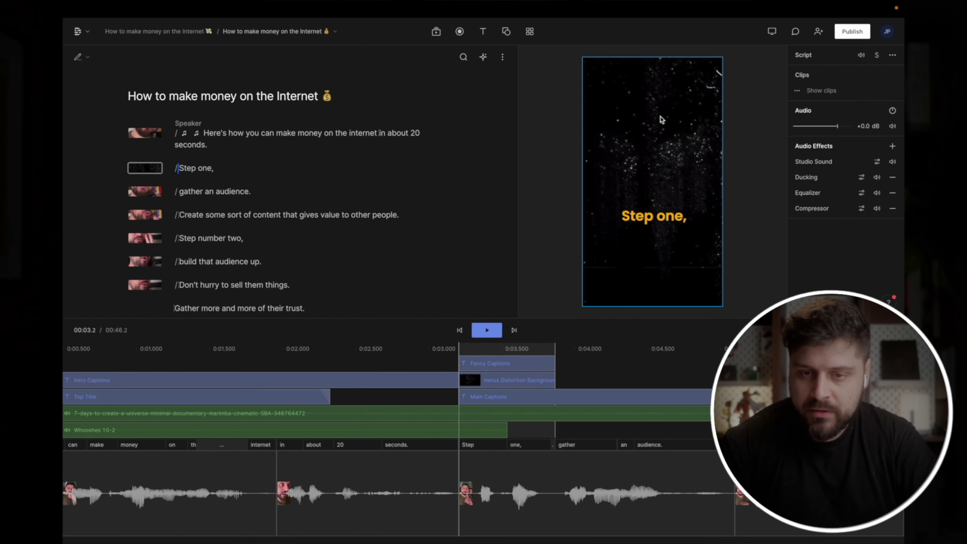
{"action": "left_click", "coordinate": [662, 222]}
{"action": "key", "text": "Delete"}
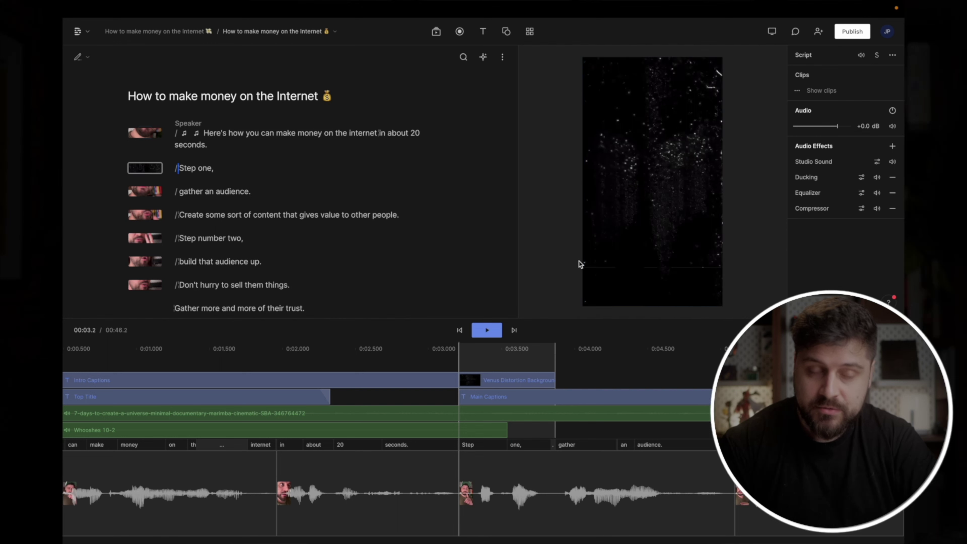
- Apply the Text Wall Captions template to the "Step one," scene and bring the Venus Distortion Background in front of the talking-head footage
{"action": "left_click", "coordinate": [436, 32]}
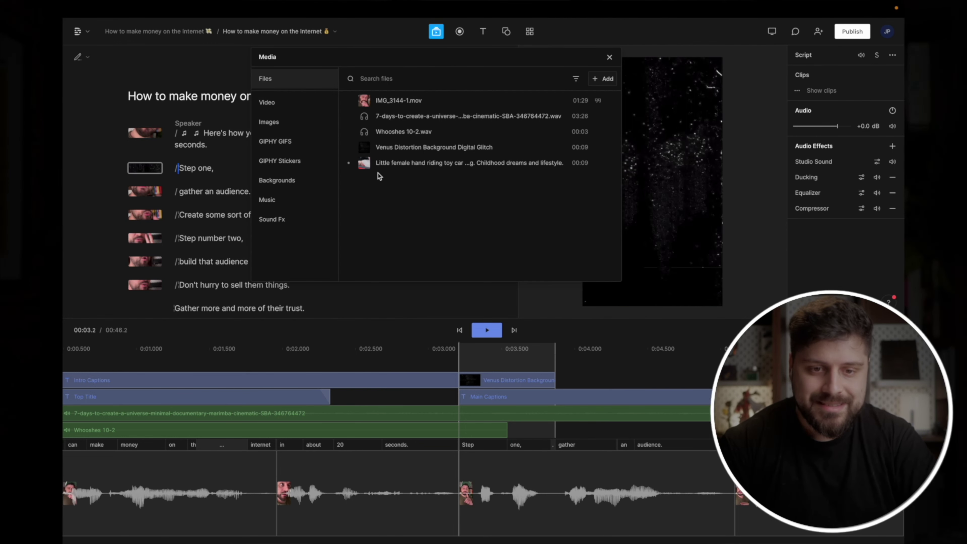
{"action": "left_click", "coordinate": [533, 37]}
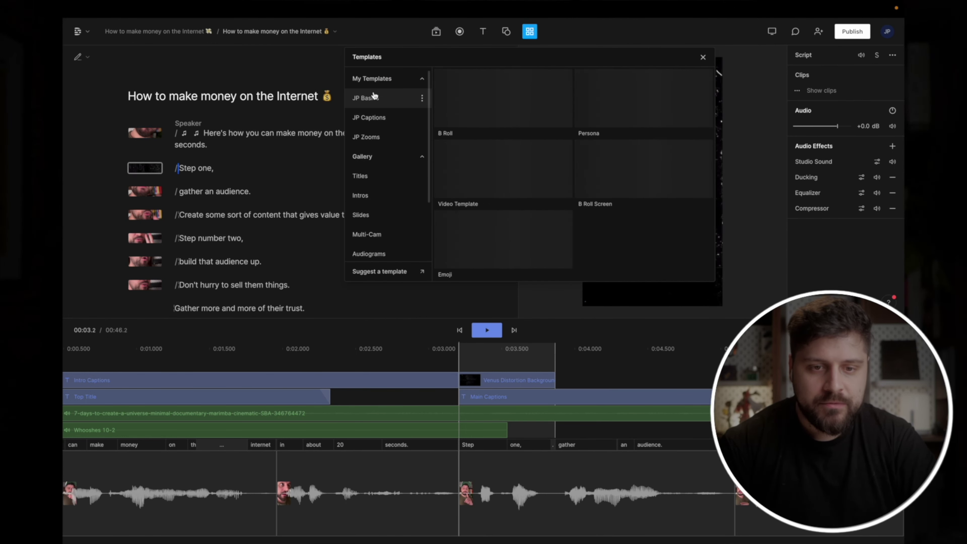
{"action": "left_click", "coordinate": [391, 124]}
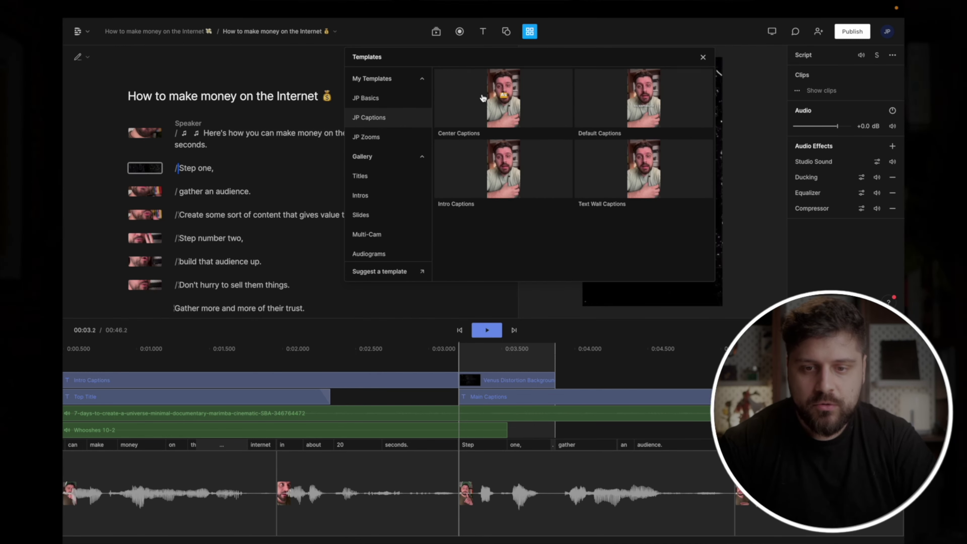
{"action": "left_click_drag", "start_coordinate": [633, 173], "coordinate": [203, 180]}
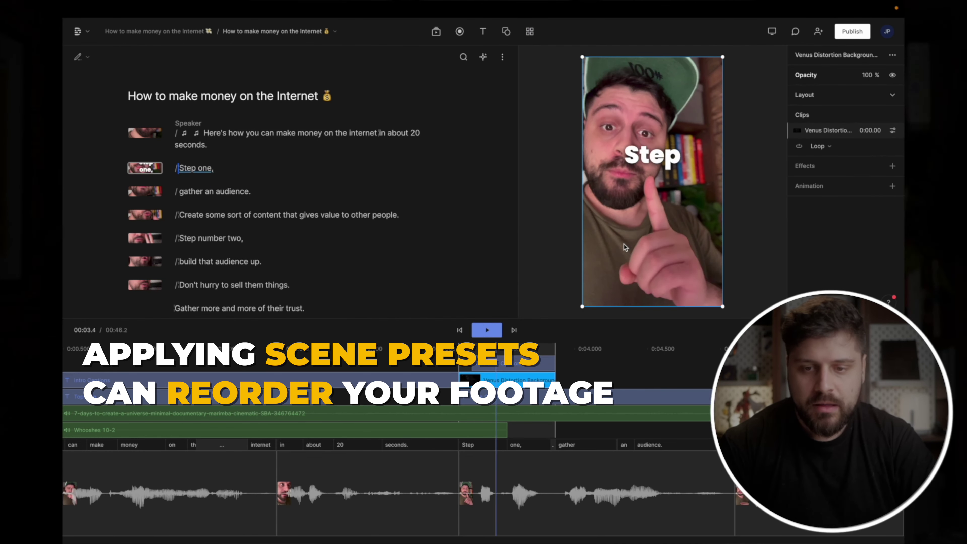
{"action": "right_click", "coordinate": [624, 241]}
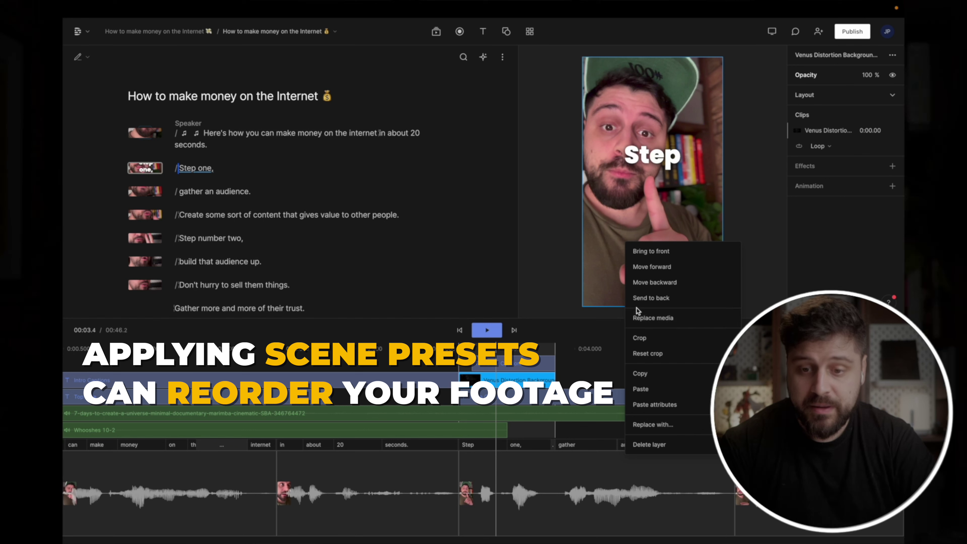
{"action": "left_click", "coordinate": [664, 250]}
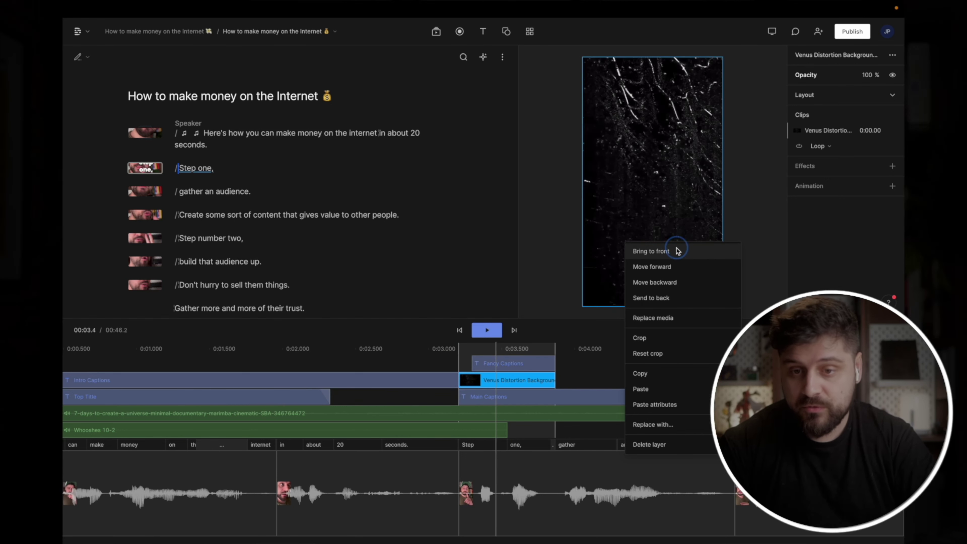
- Play the video from about 2 seconds through the "Step one," scene to check its background and captions
{"action": "left_click", "coordinate": [294, 350]}
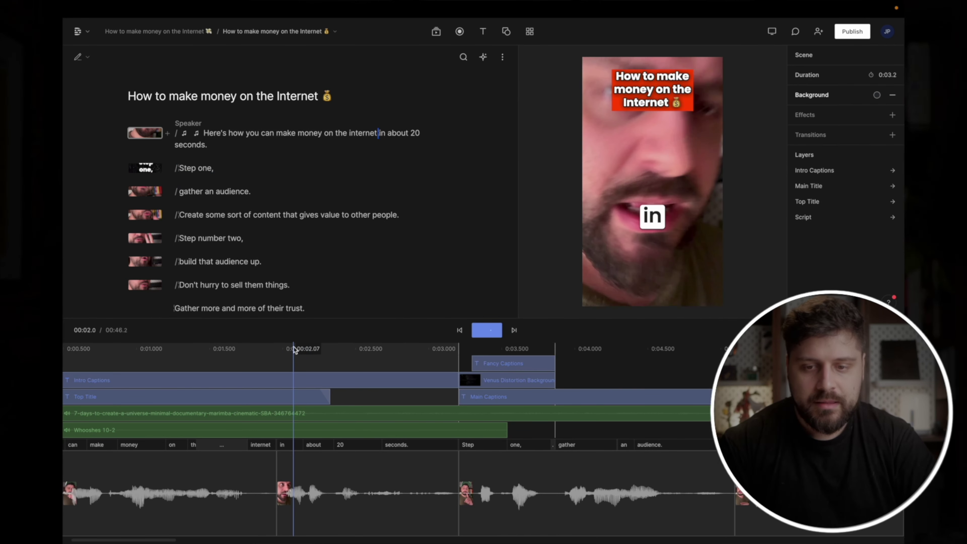
{"action": "key", "text": "space"}
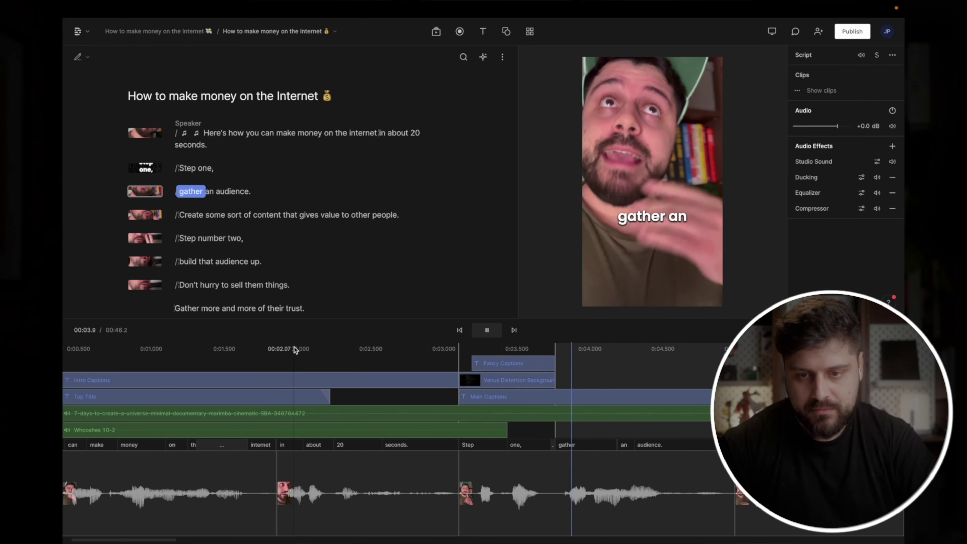
{"action": "key", "text": "space"}
{"action": "left_click", "coordinate": [463, 358]}
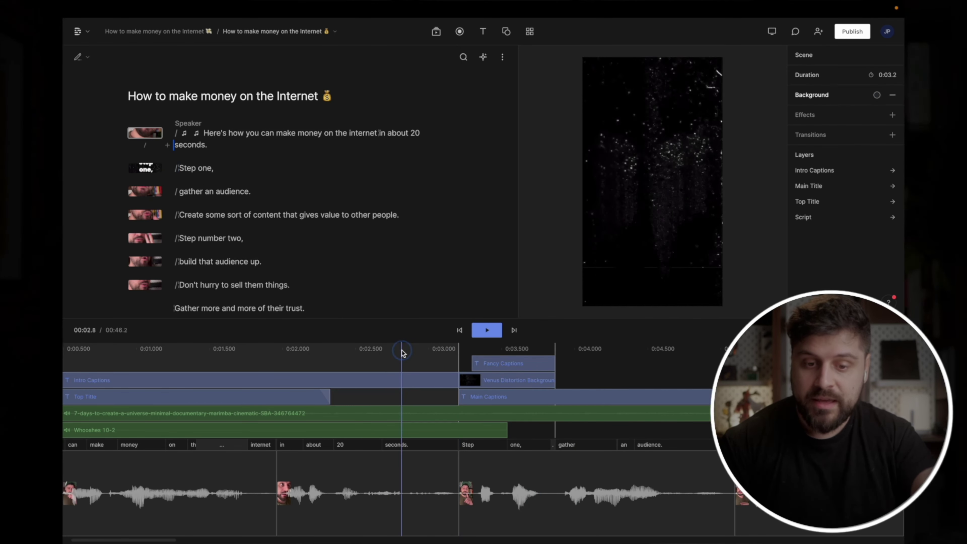
- Extend the start of the Fancy Captions layer closer to the beginning of the "Step one," scene
{"action": "left_click", "coordinate": [527, 349]}
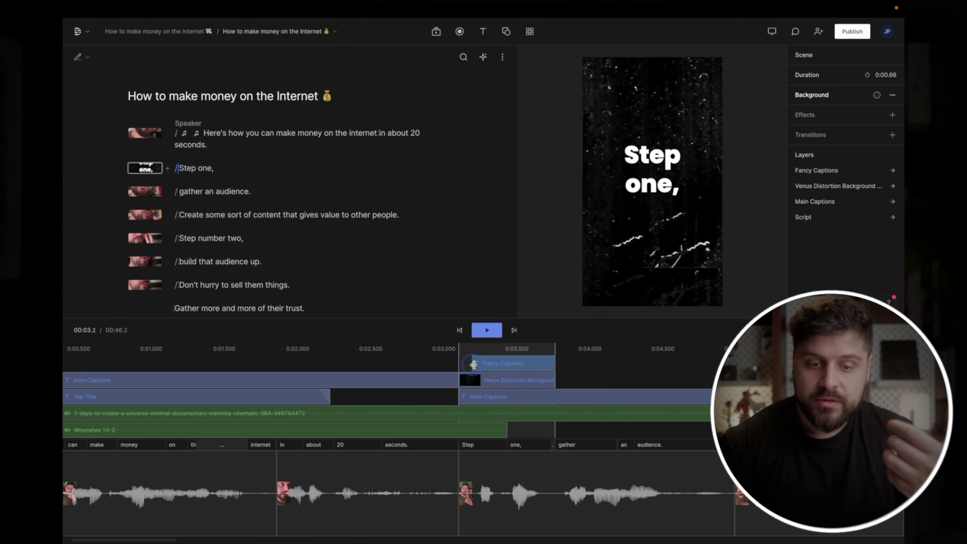
{"action": "left_click", "coordinate": [465, 354]}
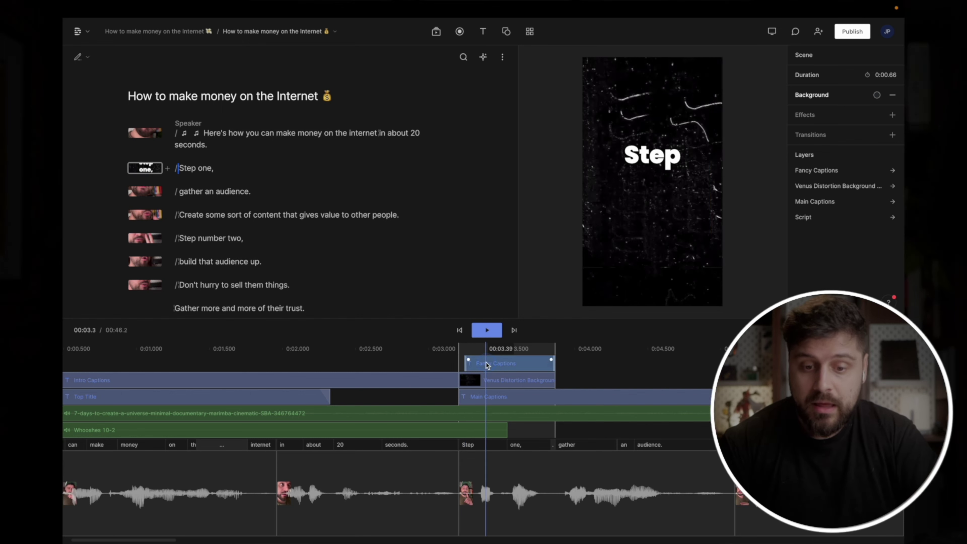
{"action": "left_click", "coordinate": [468, 361]}
- Correct "one," in the "Step one," scene's transcript to "One" without the comma
{"action": "left_click", "coordinate": [198, 168]}
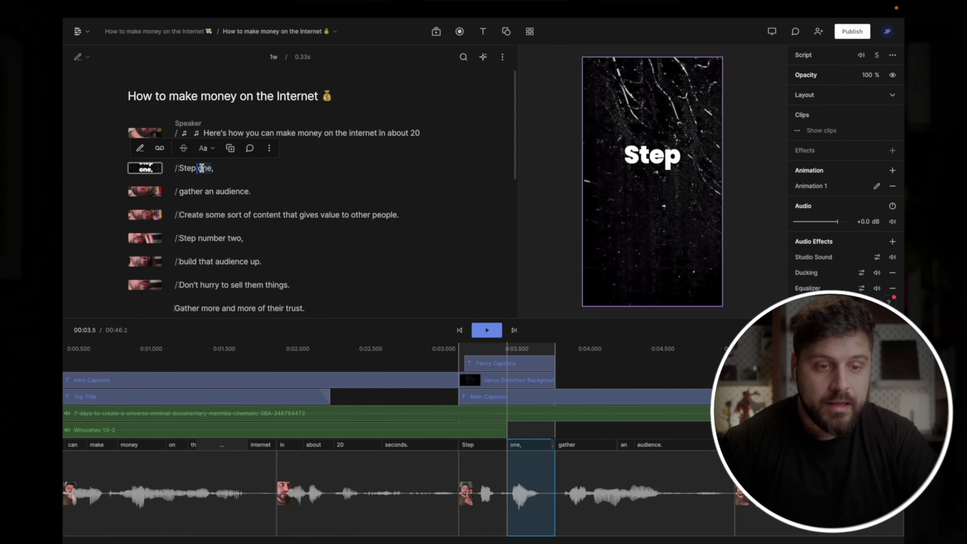
{"action": "type", "text": "One"}
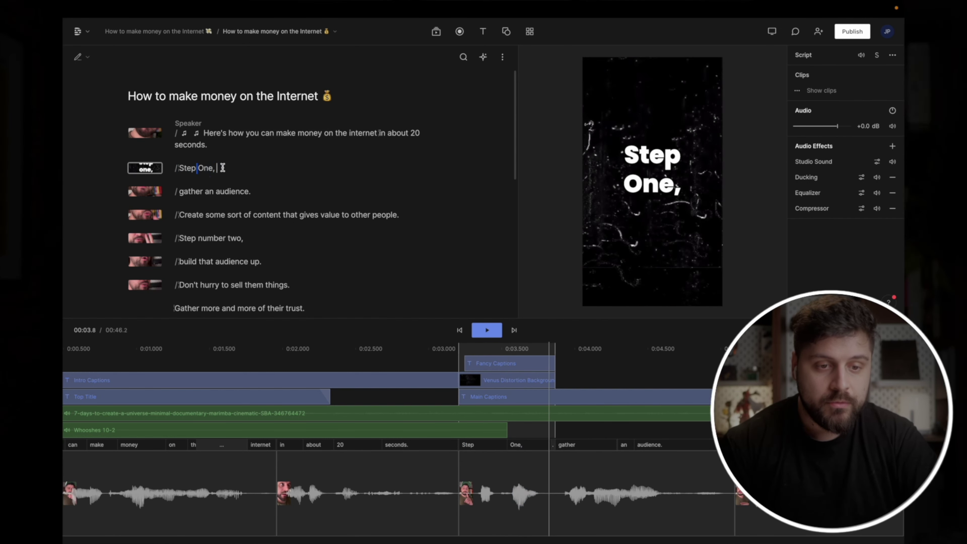
{"action": "key", "text": "BackSpace"}
{"action": "key", "text": "BackSpace"}
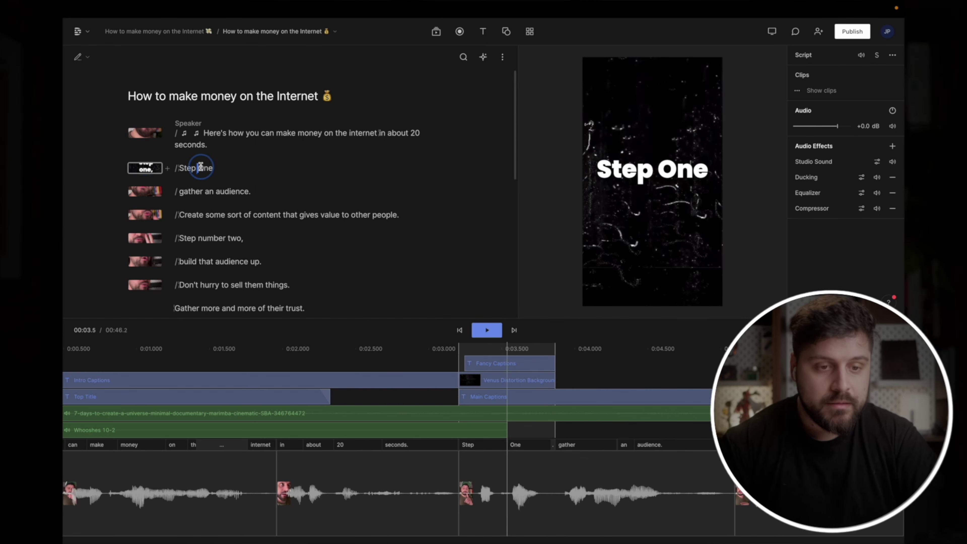
- Try the lowercase spelling "one" in the "Step One" scene's transcript and undo that change
{"action": "key", "text": "Return"}
{"action": "key", "text": "space"}
{"action": "key", "text": "super+Left"}
{"action": "key", "text": "BackSpace"}
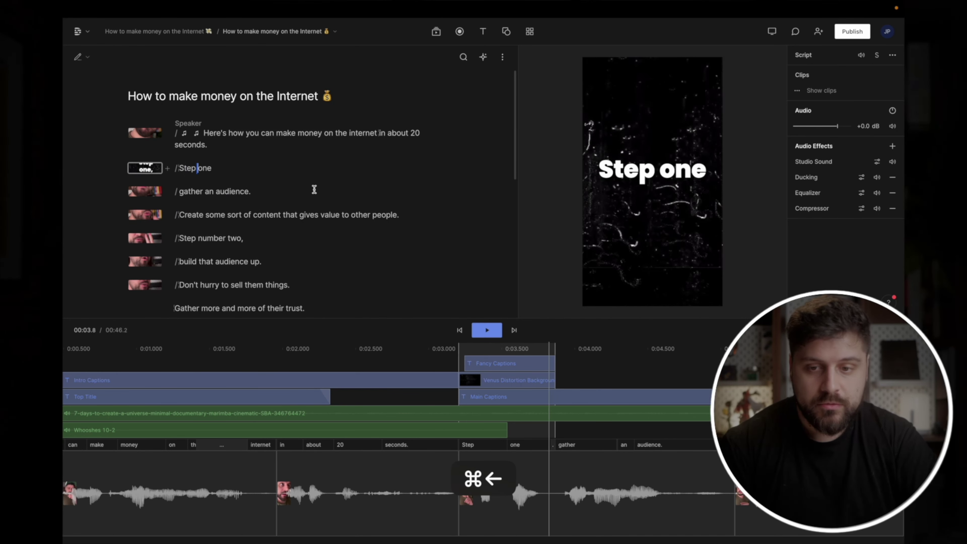
{"action": "key", "text": "super+z"}
- Play the video from about 1.5 seconds through the "Step One" scene into the "Create some sort of content" scene
{"action": "key", "text": "space"}
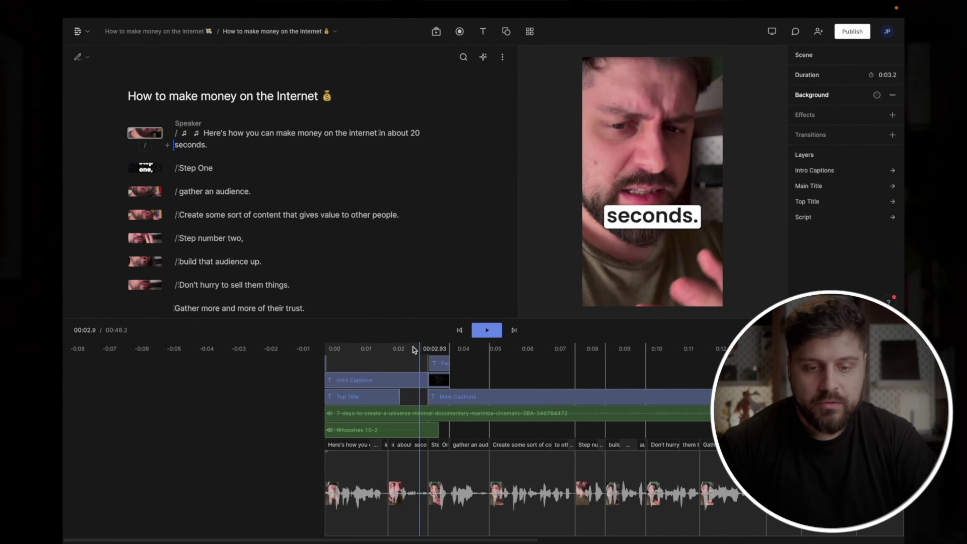
{"action": "left_click", "coordinate": [379, 353]}
{"action": "key", "text": "space"}
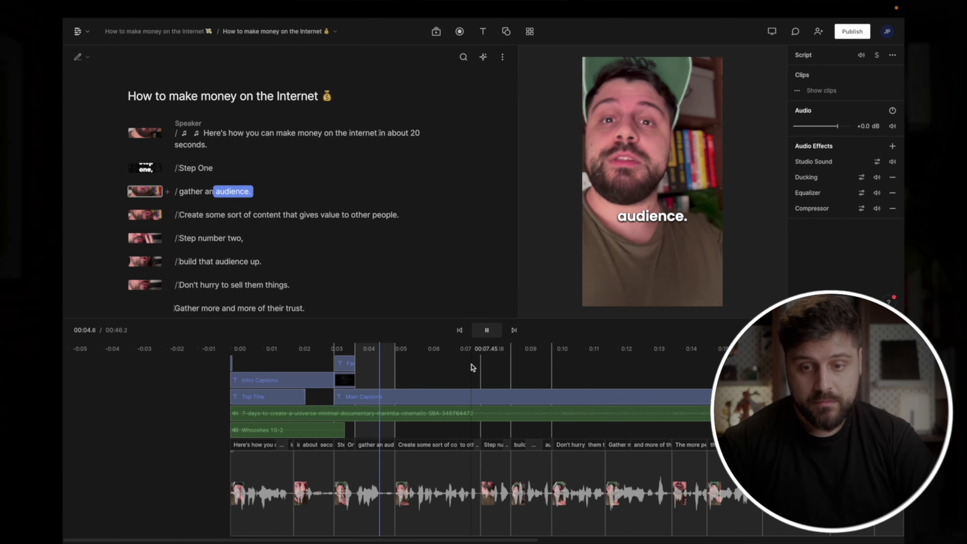
{"action": "key", "text": "space"}
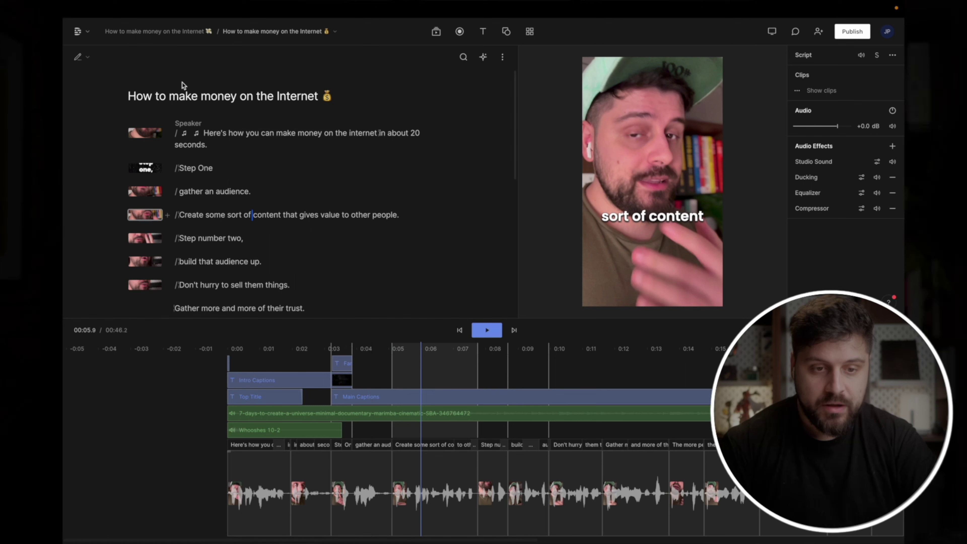
- Capitalize the first word of the "gather an audience." scene's transcript
{"action": "left_click", "coordinate": [182, 191]}
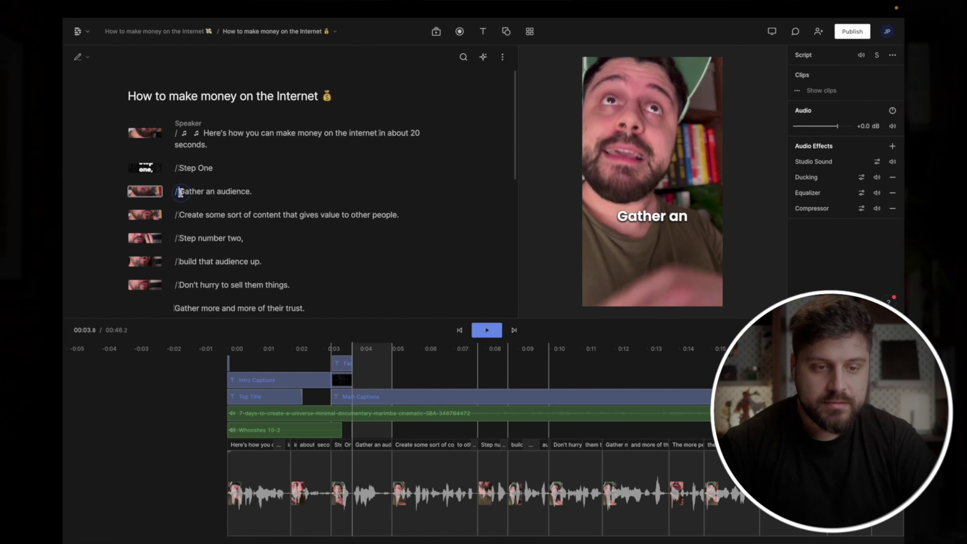
{"action": "left_click", "coordinate": [530, 31]}
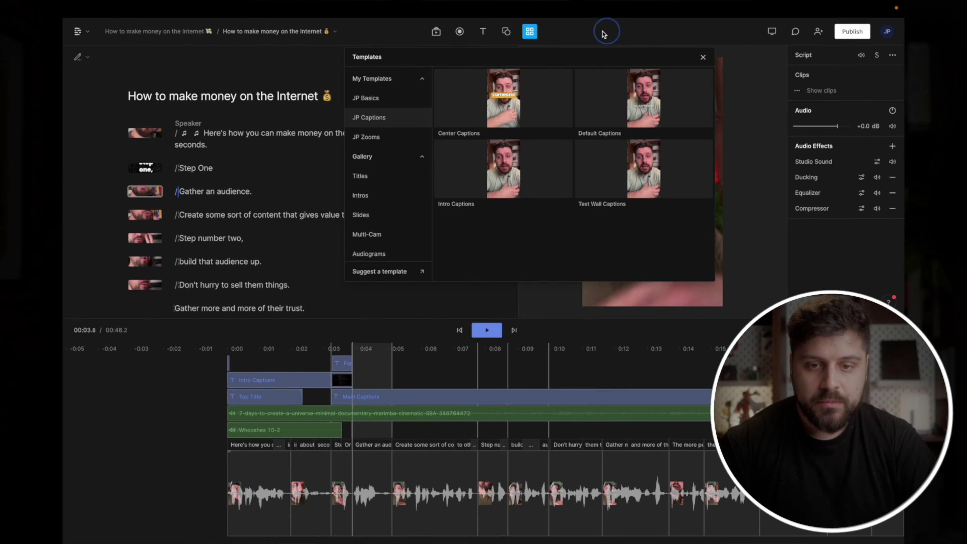
{"action": "left_click", "coordinate": [181, 215]}
{"action": "scroll", "coordinate": [349, 217], "scroll_direction": "down", "scroll_amount": 2}
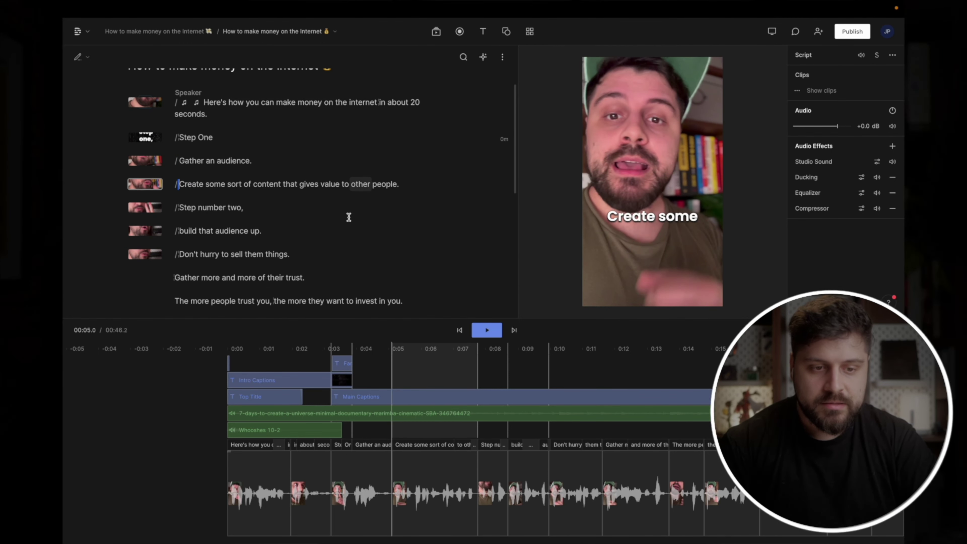
{"action": "left_click", "coordinate": [181, 207]}
{"action": "left_click", "coordinate": [175, 207]}
{"action": "left_click", "coordinate": [203, 206]}
- Correct "One" in the "Step One" scene's transcript to "#1" and play the scene
{"action": "double_click", "coordinate": [202, 140]}
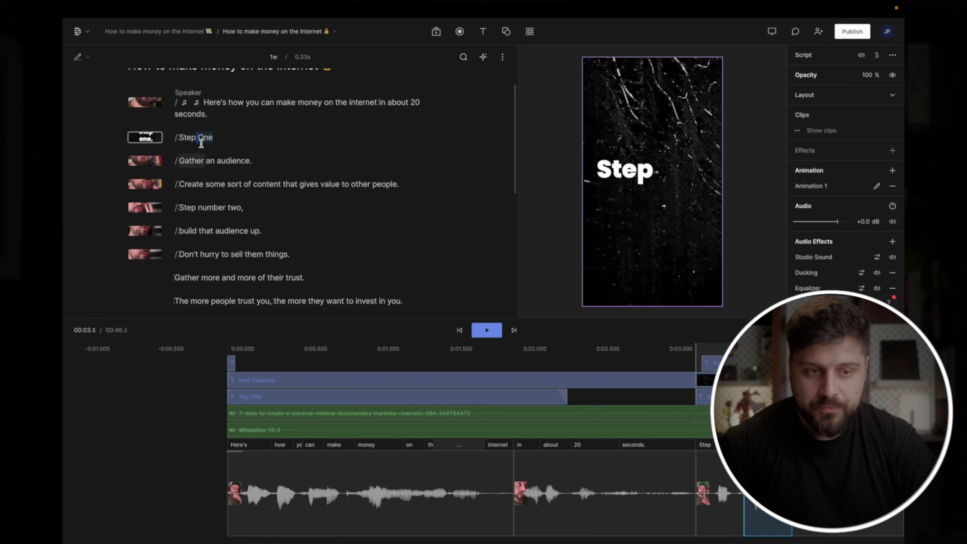
{"action": "type", "text": "c#"}
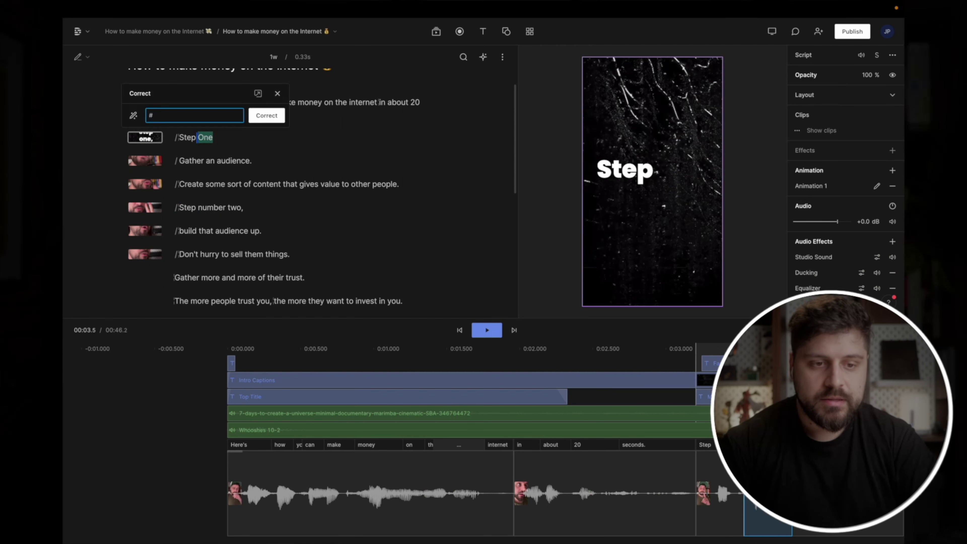
{"action": "type", "text": "#1"}
{"action": "key", "text": "Return"}
{"action": "key", "text": "space"}
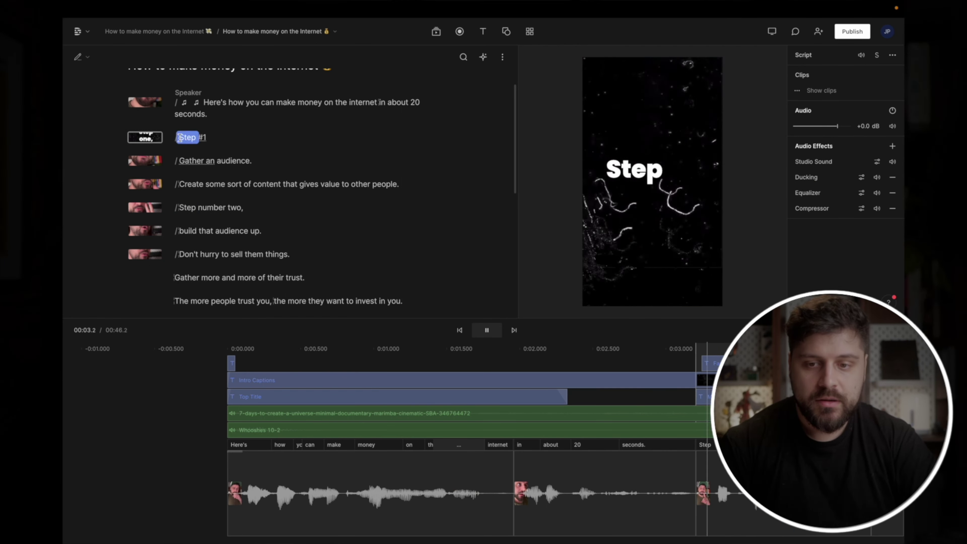
- Copy the "Step #1" scene's Fancy Captions, Venus Distortion Background and Main Captions layers onto the "Step number two," scene
{"action": "left_click", "coordinate": [180, 207]}
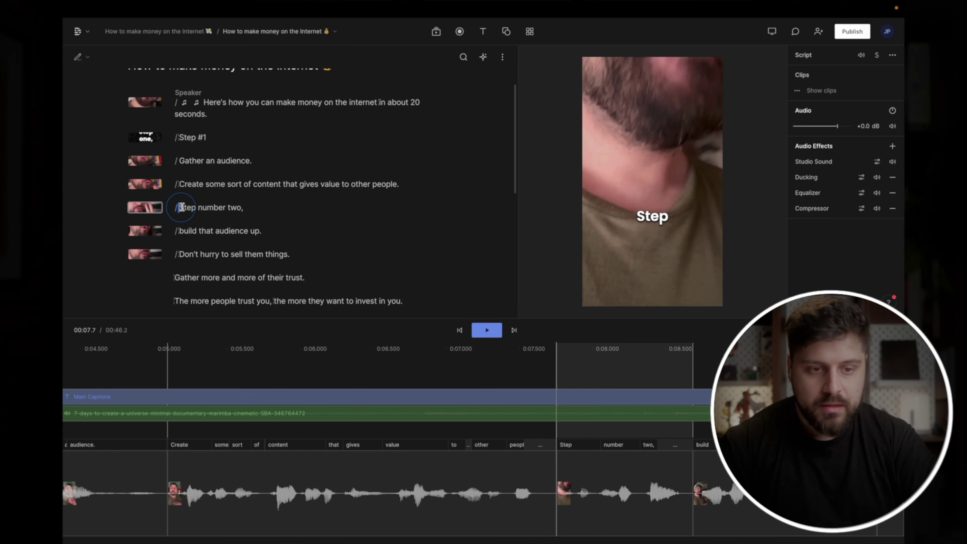
{"action": "left_click", "coordinate": [151, 142]}
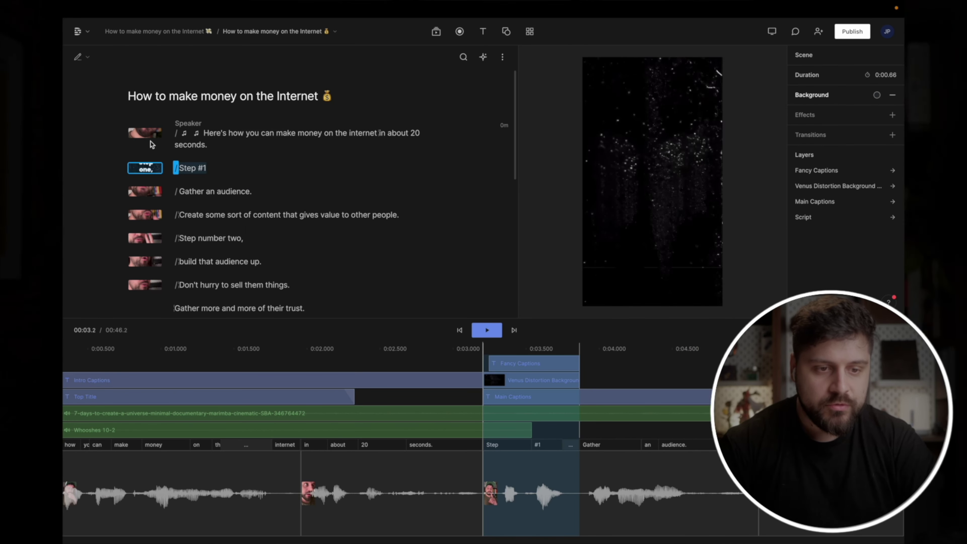
{"action": "left_click", "coordinate": [162, 175]}
{"action": "left_click", "coordinate": [150, 236]}
{"action": "right_click", "coordinate": [150, 235]}
{"action": "right_click", "coordinate": [150, 194]}
{"action": "left_click", "coordinate": [165, 217]}
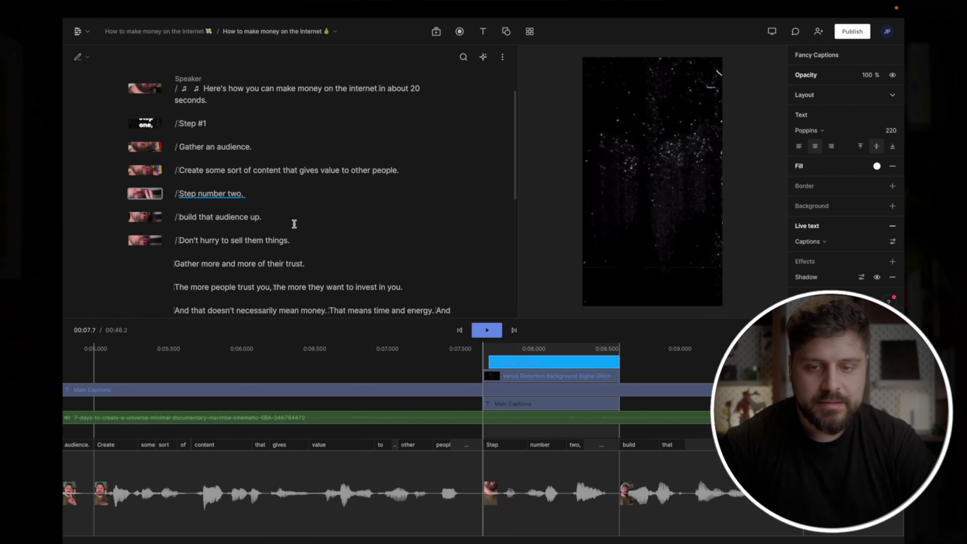
- Play the "Step number two," scene from its start to check its background and large captions
{"action": "left_click", "coordinate": [180, 193]}
{"action": "key", "text": "space"}
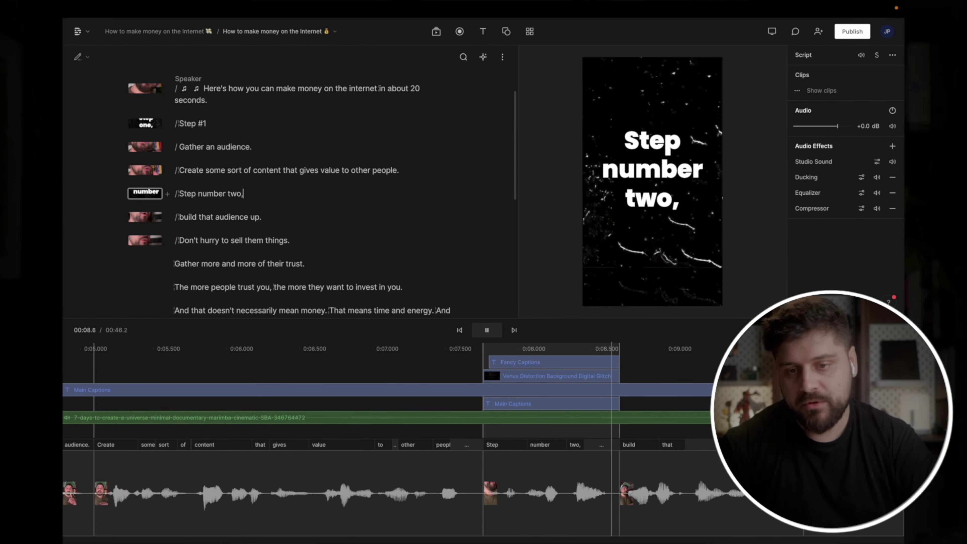
{"action": "key", "text": "space"}
{"action": "left_click", "coordinate": [179, 190]}
{"action": "key", "text": "space"}
{"action": "key", "text": "space"}
{"action": "key", "text": "space"}
{"action": "key", "text": "space"}
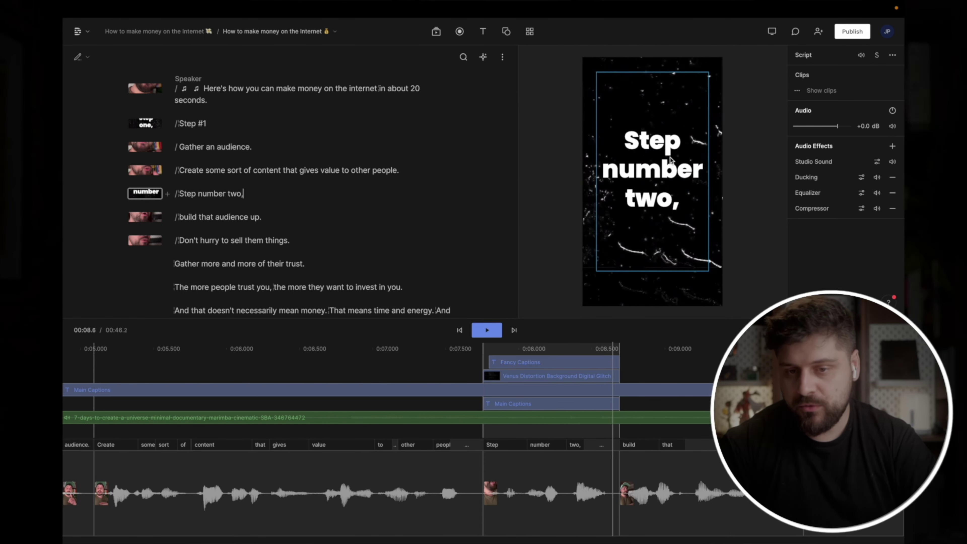
- Correct "number two," in the "Step number two," scene's transcript to "#2" and play on from there
{"action": "left_click", "coordinate": [202, 197]}
{"action": "key", "text": "shift+super+Right"}
{"action": "key", "text": "shift+Left"}
{"action": "type", "text": "c#"}
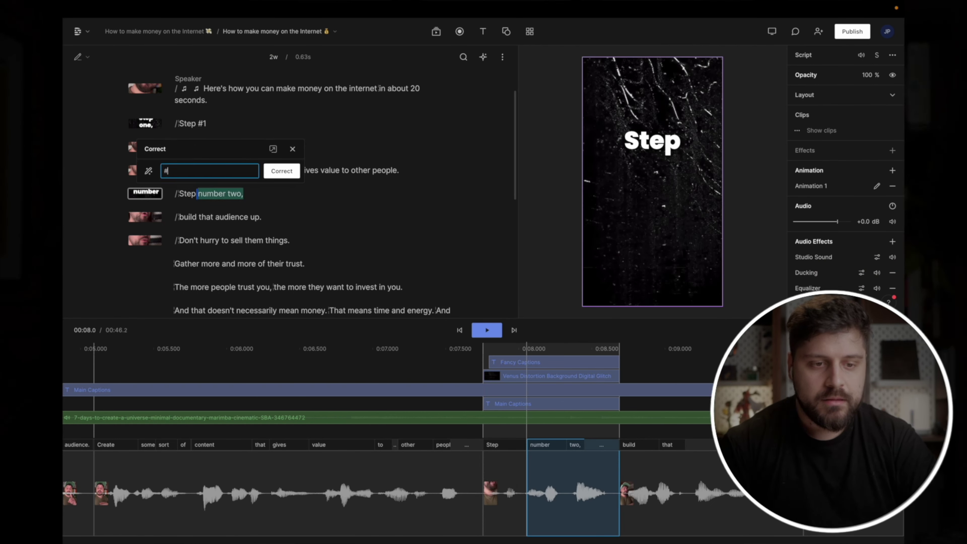
{"action": "type", "text": "3"}
{"action": "key", "text": "Return"}
{"action": "key", "text": "space"}
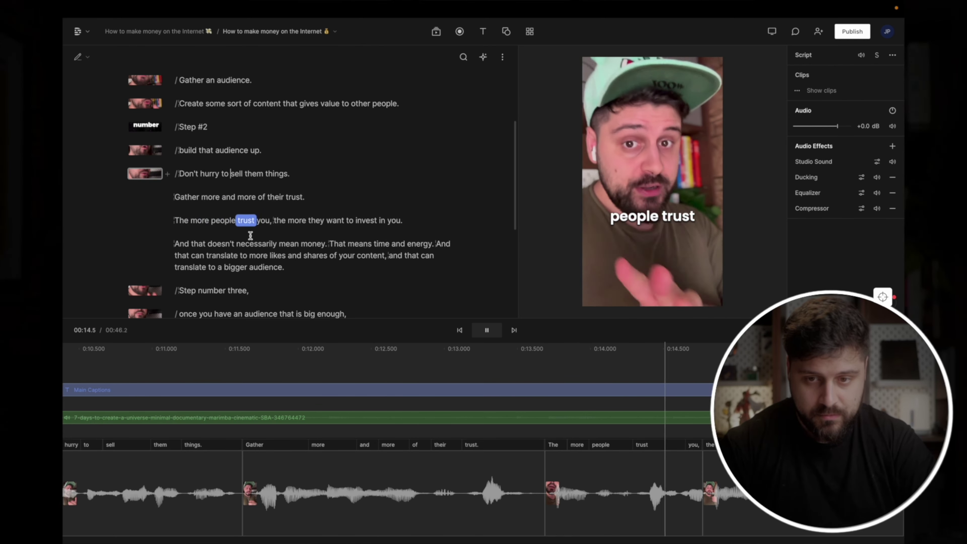
- Split the script into new scenes at "Gather more and more", "The more people trust you" and "And that doesn't necessarily mean money"
{"action": "left_click", "coordinate": [175, 197]}
{"action": "type", "text": "/"}
{"action": "key", "text": "Down"}
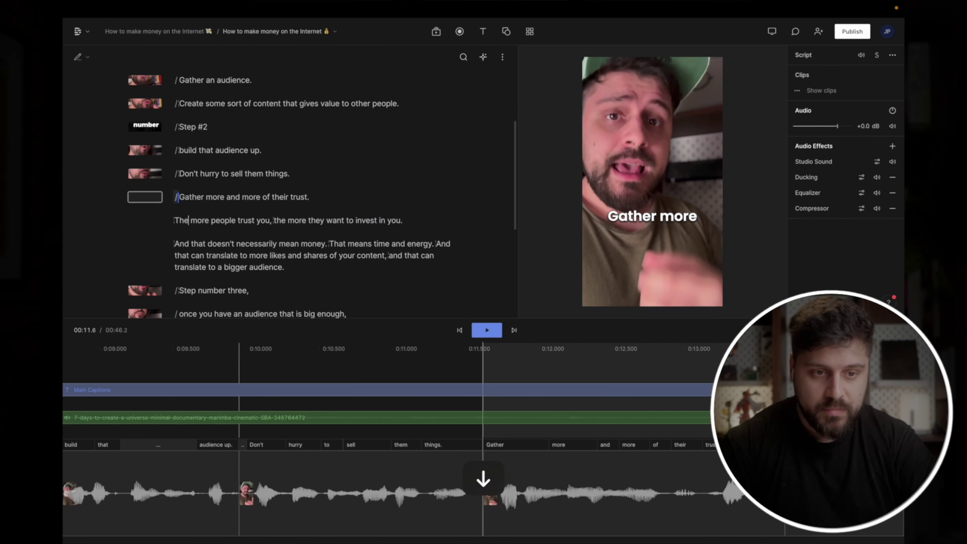
{"action": "left_click", "coordinate": [167, 220]}
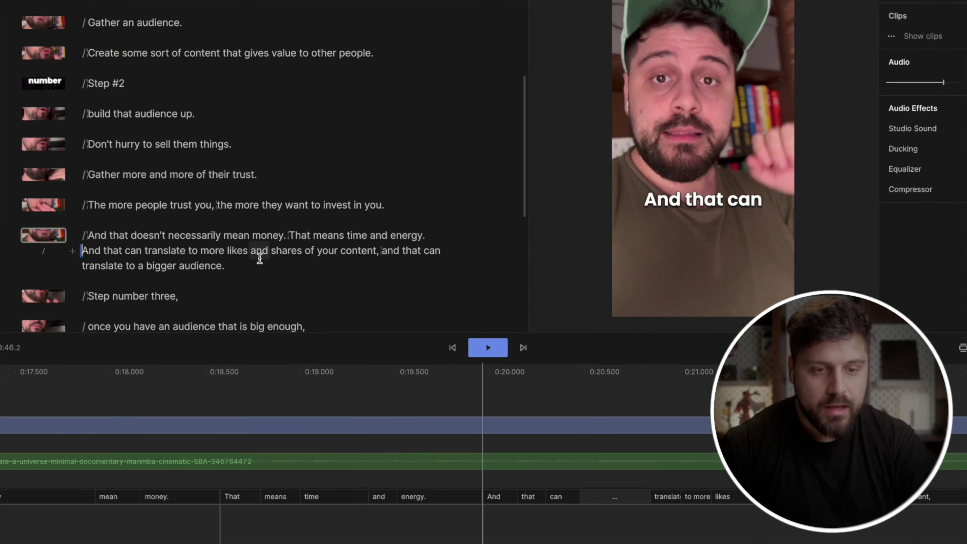
- Delete the passage "And that can translate to more likes and shares of your content, and that can translate to a bigger audience."
{"action": "key", "text": "shift+Down"}
{"action": "key", "text": "shift+Down"}
{"action": "key", "text": "BackSpace"}
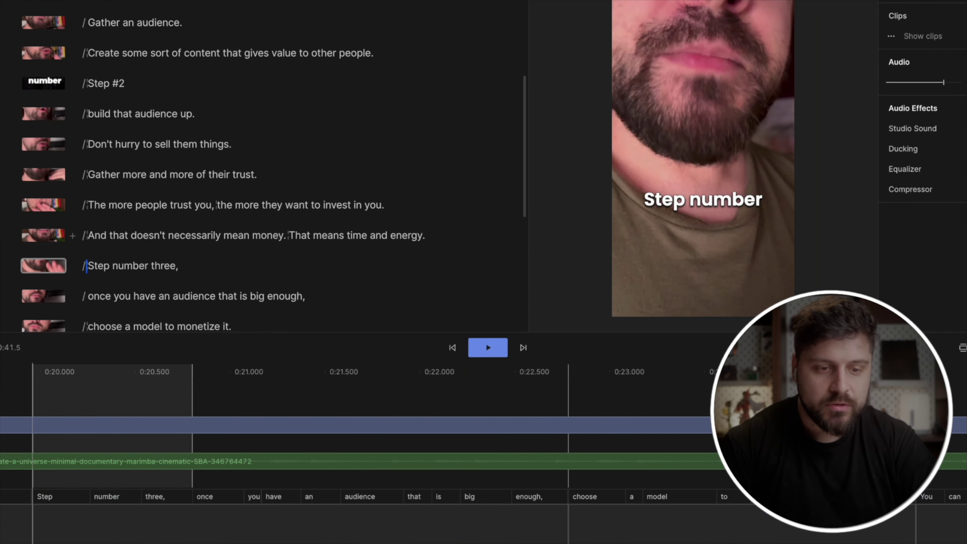
- Paste the copied caption and Venus Distortion Background layers onto the "Step number three," scene and play it
{"action": "scroll", "coordinate": [310, 266], "scroll_direction": "down", "scroll_amount": 2}
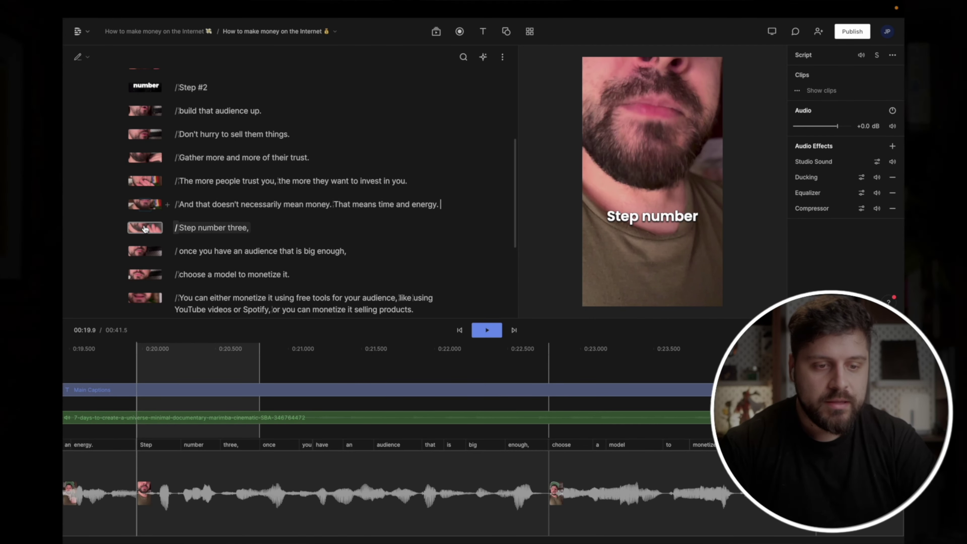
{"action": "left_click", "coordinate": [145, 228]}
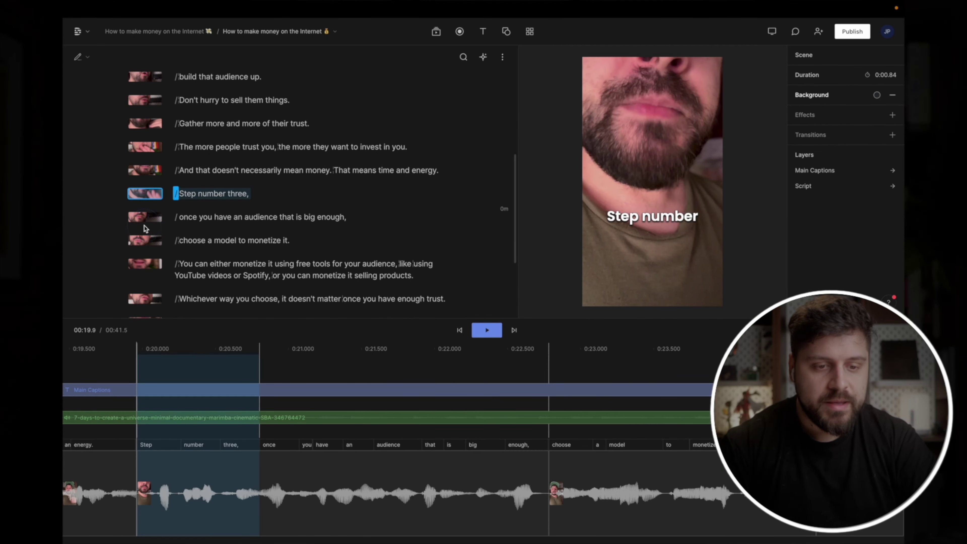
{"action": "scroll", "coordinate": [145, 197], "scroll_direction": "up", "scroll_amount": 1}
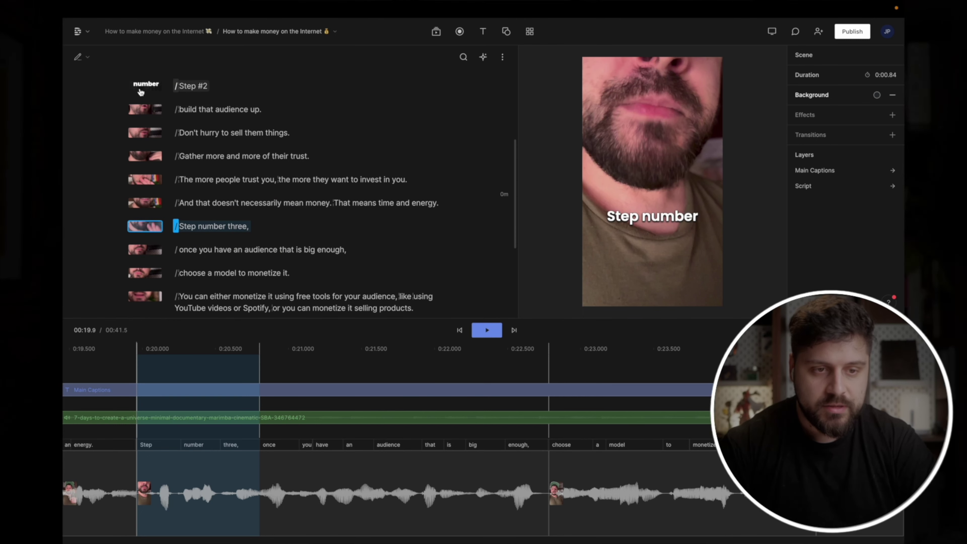
{"action": "right_click", "coordinate": [150, 226]}
{"action": "left_click", "coordinate": [167, 246]}
{"action": "left_click", "coordinate": [183, 228]}
{"action": "key", "text": "space"}
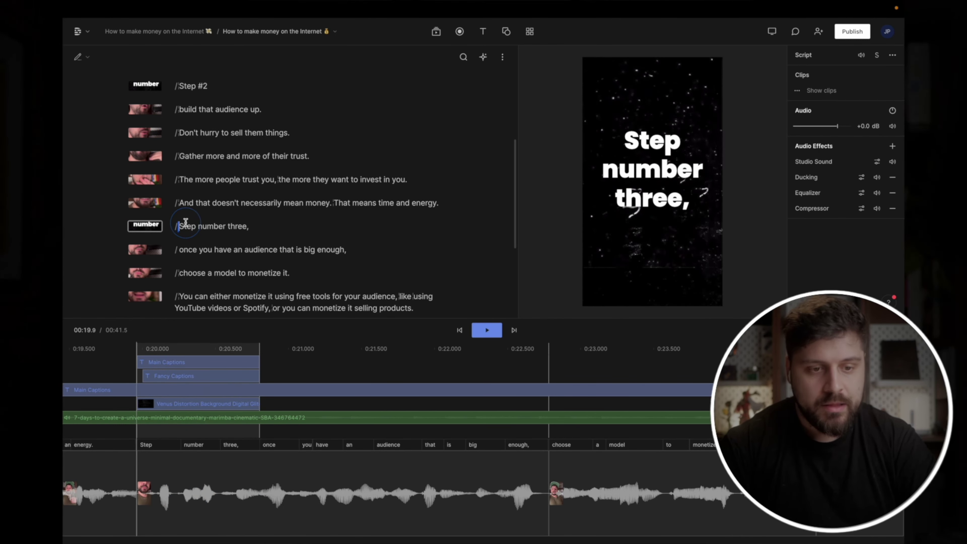
- Correct the "Step number three," scene's transcript to "Step #3"
{"action": "key", "text": "shift+super+Right"}
{"action": "key", "text": "c"}
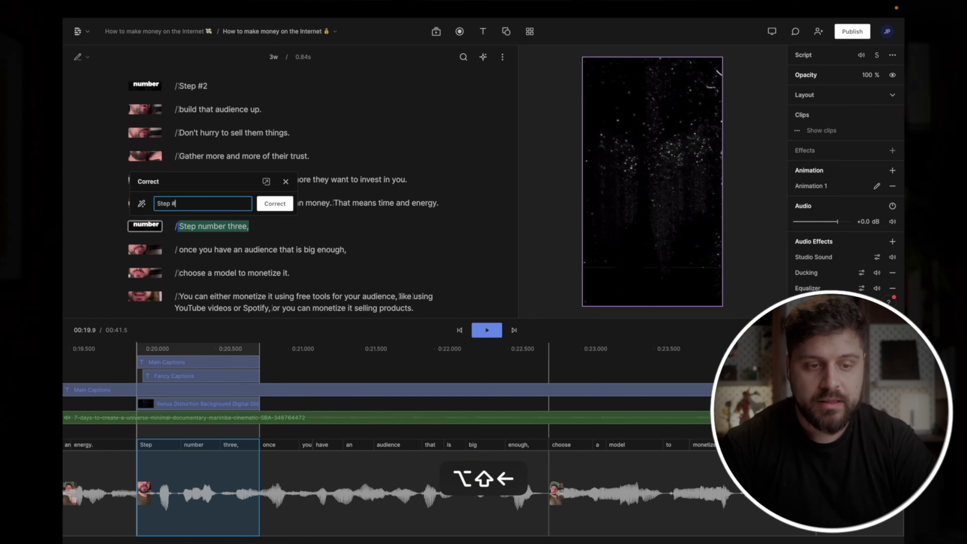
{"action": "key", "text": "Return"}
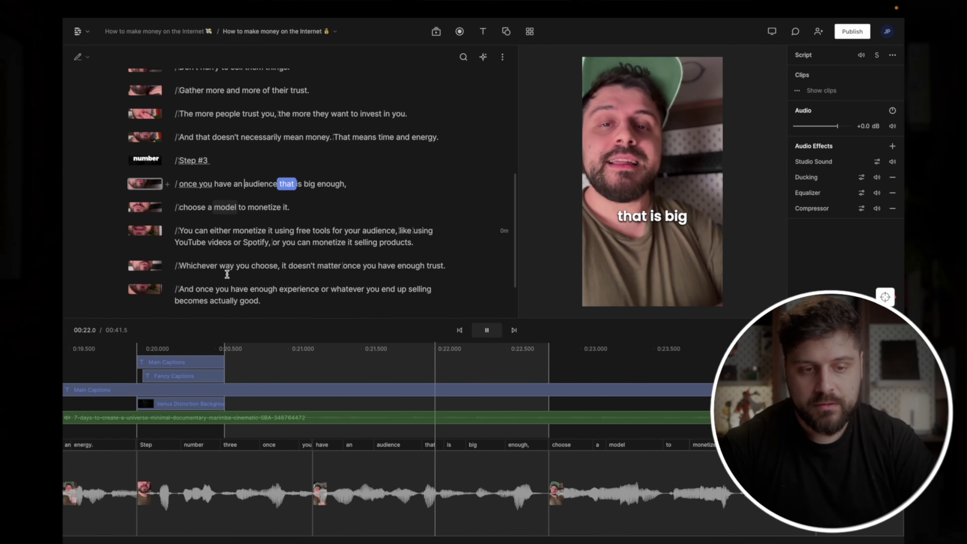
- Capitalize the first word of the "once you have an audience that is big enough," scene and play on to "monetize it."
{"action": "left_click", "coordinate": [185, 187]}
{"action": "key", "text": "alt+c"}
{"action": "scroll", "coordinate": [190, 177], "scroll_direction": "up", "scroll_amount": 2}
{"action": "key", "text": "space"}
{"action": "scroll", "coordinate": [200, 209], "scroll_direction": "down", "scroll_amount": 5}
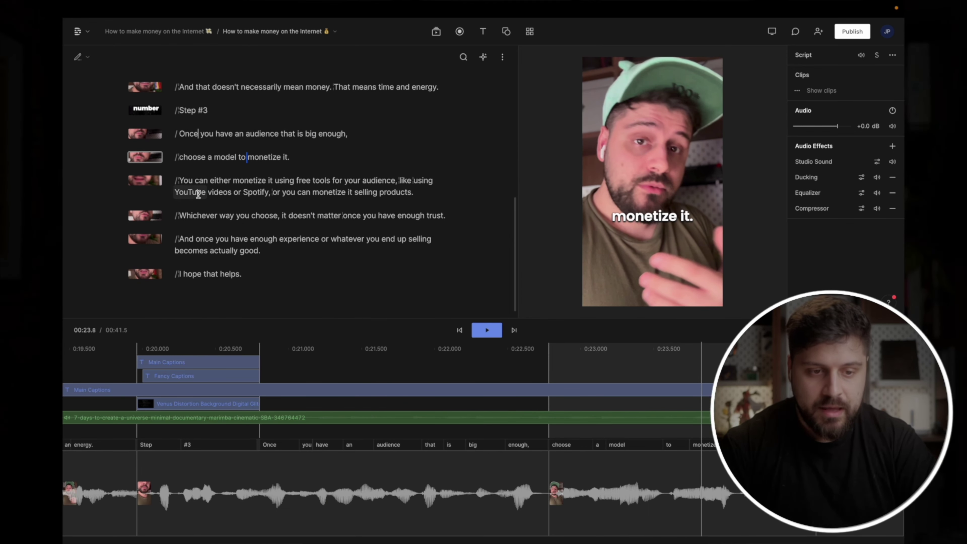
- Examine the script's scene list and preview the scenes between "Step #2" and "Step #3"
{"action": "scroll", "coordinate": [248, 188], "scroll_direction": "up", "scroll_amount": 10}
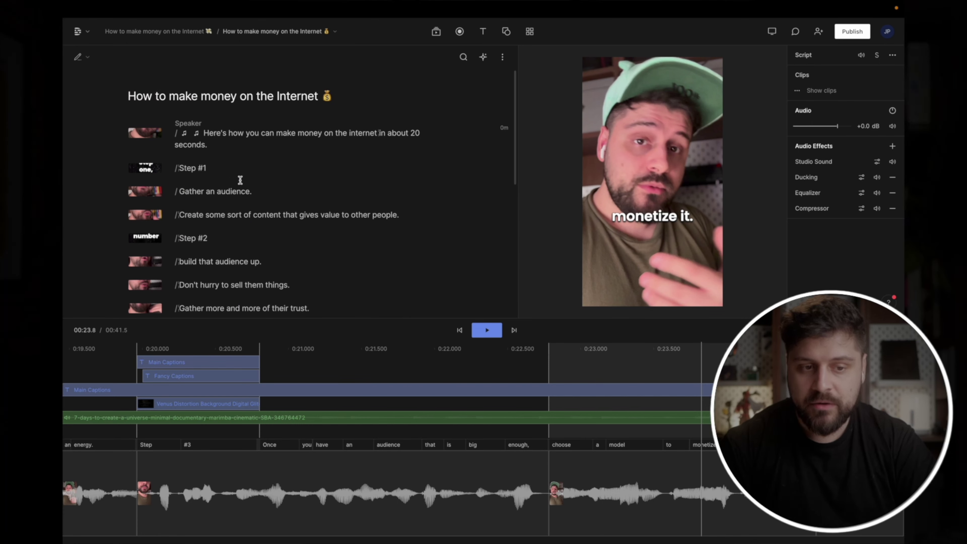
{"action": "scroll", "coordinate": [248, 197], "scroll_direction": "down", "scroll_amount": 5}
{"action": "scroll", "coordinate": [271, 238], "scroll_direction": "up", "scroll_amount": 5}
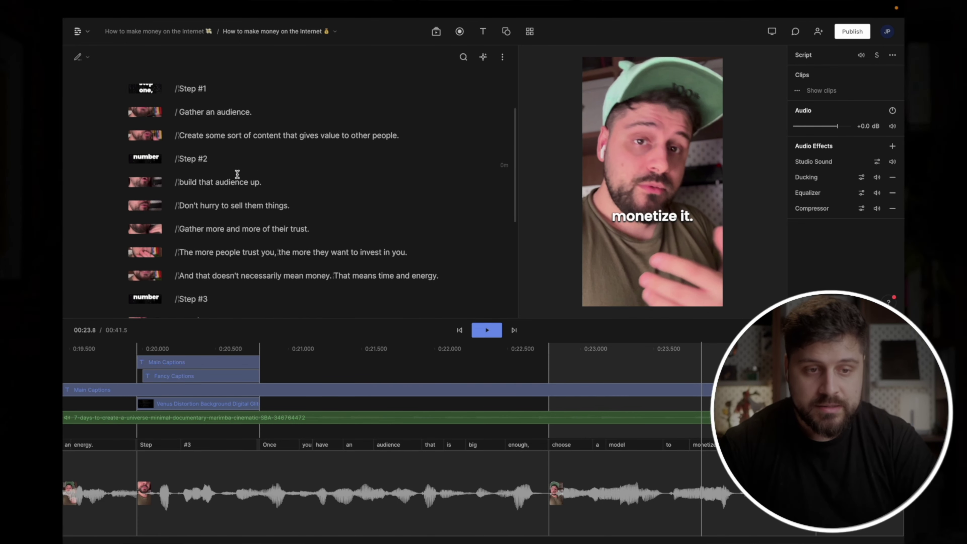
{"action": "scroll", "coordinate": [237, 171], "scroll_direction": "down", "scroll_amount": 5}
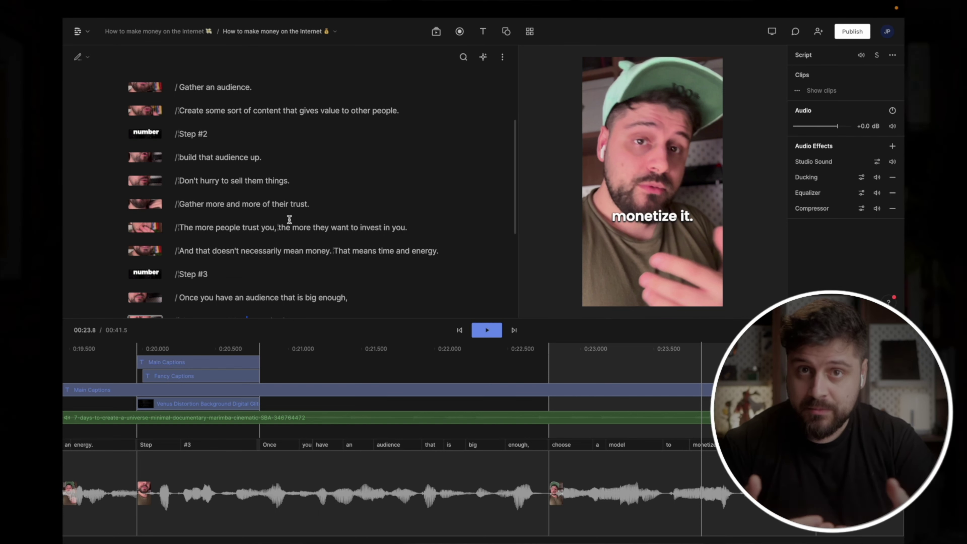
{"action": "scroll", "coordinate": [266, 198], "scroll_direction": "down", "scroll_amount": 1}
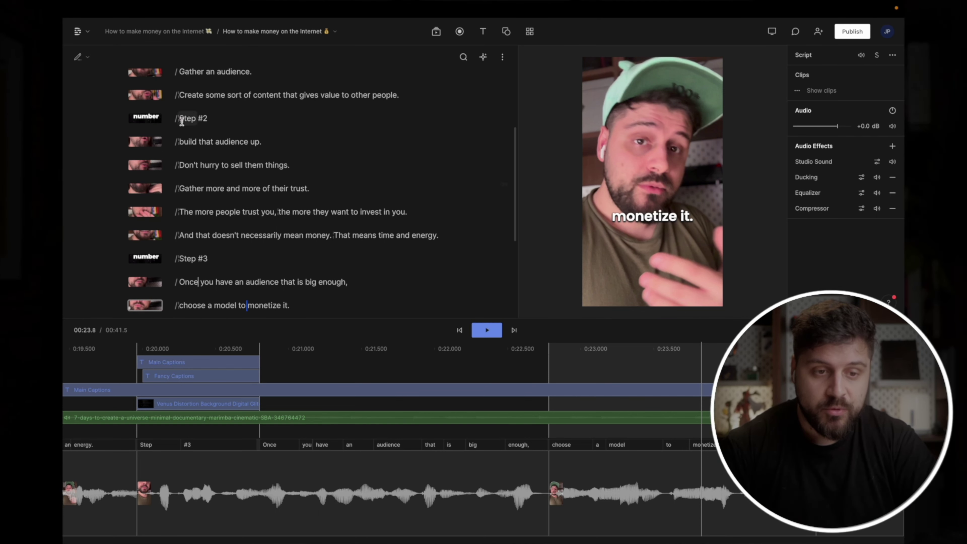
{"action": "left_click", "coordinate": [181, 141]}
{"action": "left_click", "coordinate": [192, 186]}
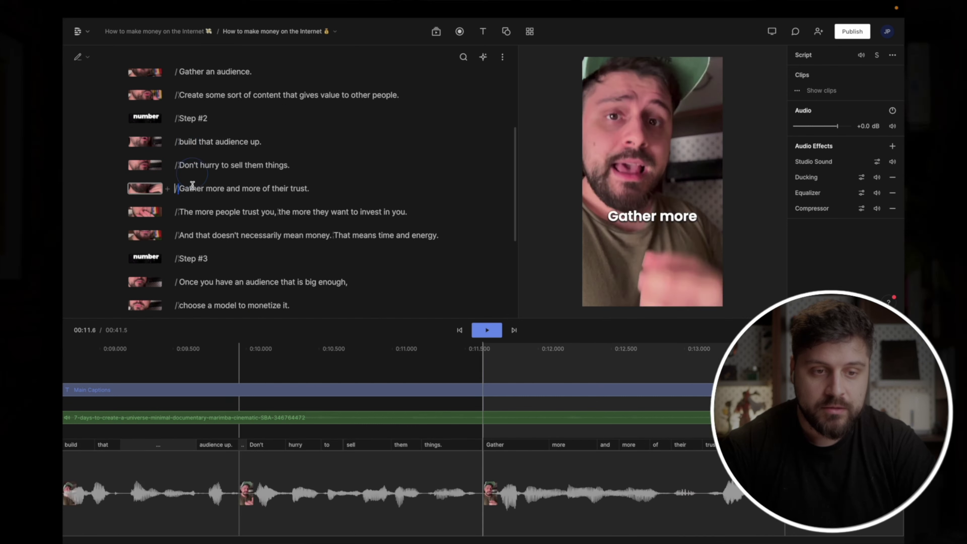
{"action": "left_click", "coordinate": [191, 214]}
{"action": "left_click", "coordinate": [196, 235]}
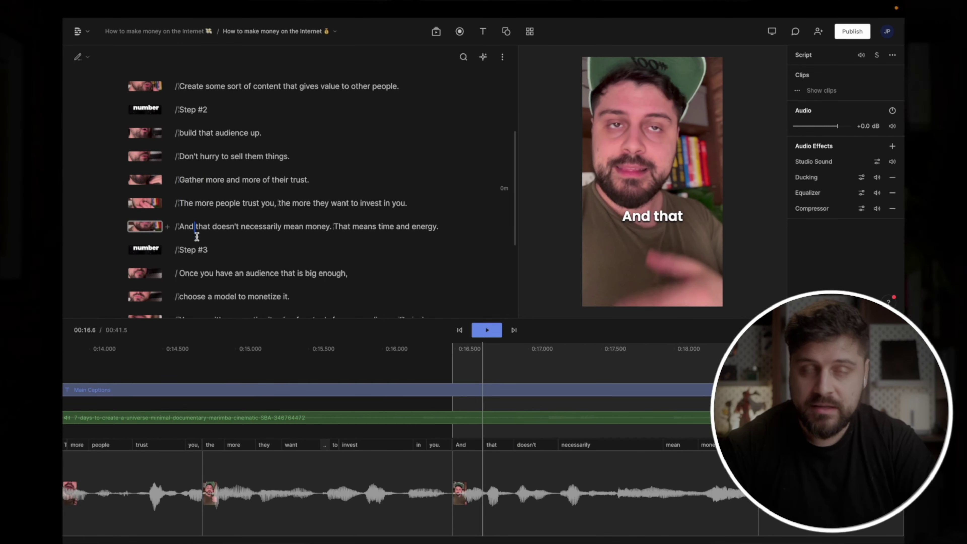
- Play the video from the start of the "Whichever way you choose" scene
{"action": "scroll", "coordinate": [197, 236], "scroll_direction": "down", "scroll_amount": 5}
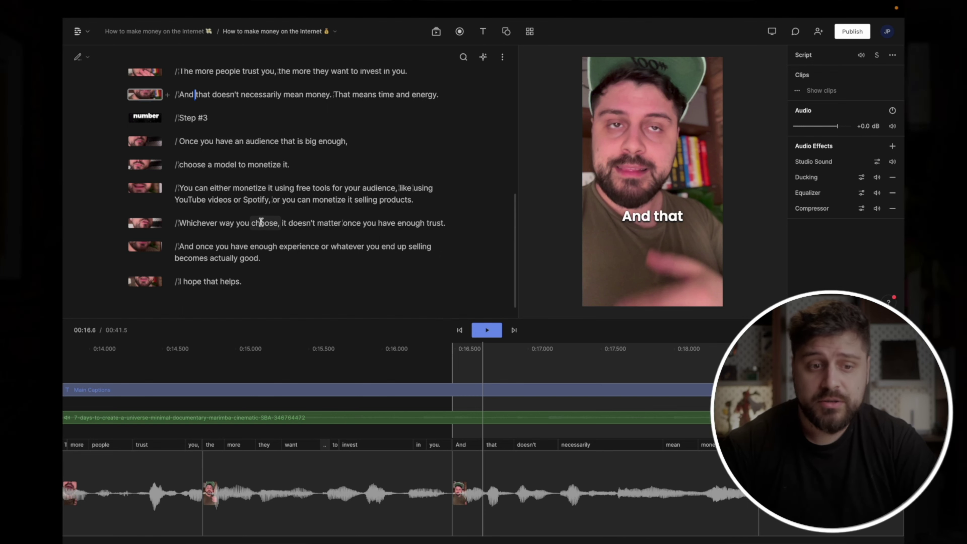
{"action": "left_click", "coordinate": [180, 223]}
{"action": "key", "text": "space"}
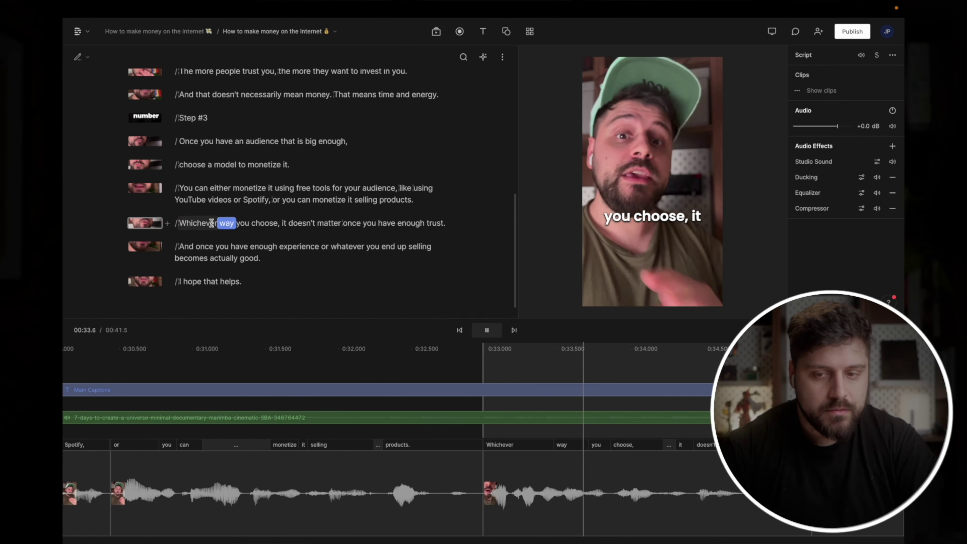
- Play the "You can either monetize it" scene and trim the clip slightly between "monetize" and "it"
{"action": "left_click", "coordinate": [179, 188]}
{"action": "key", "text": "space"}
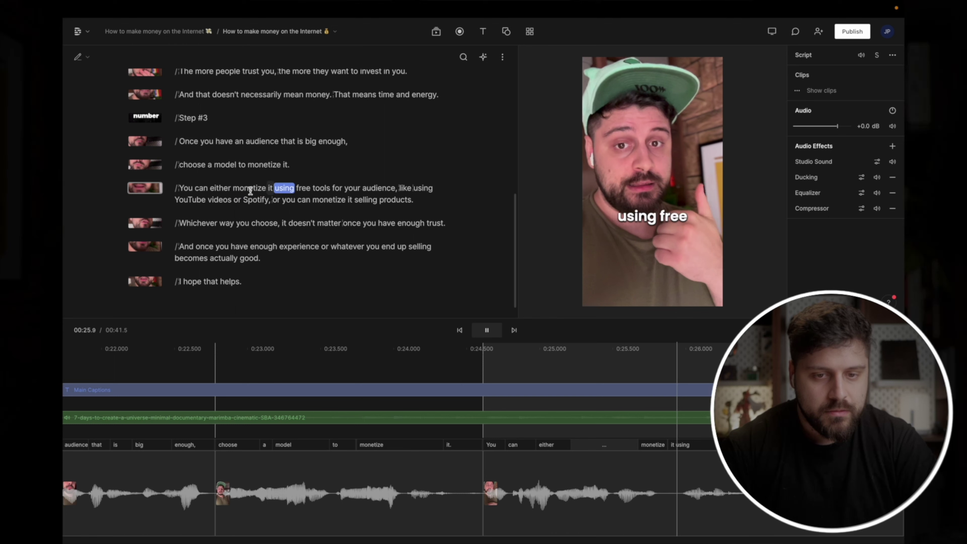
{"action": "key", "text": "space"}
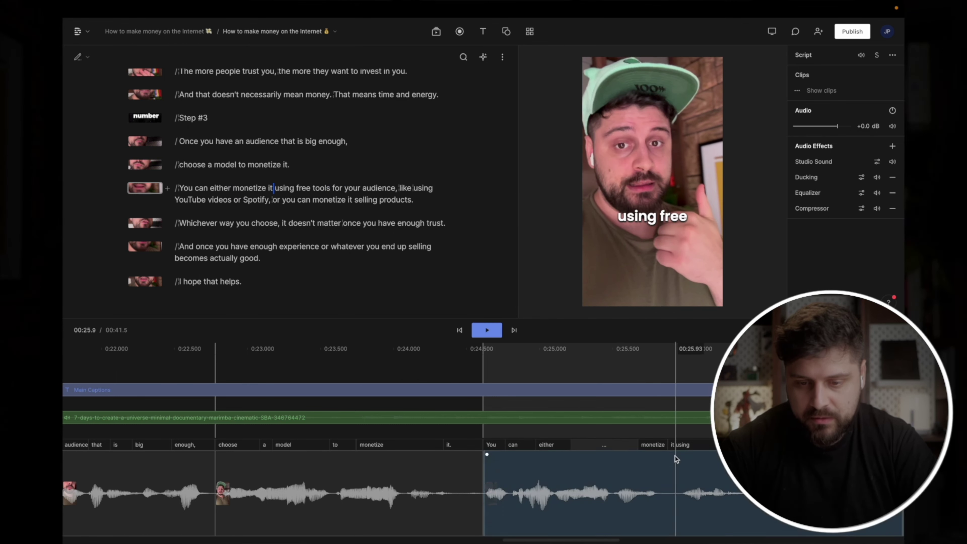
{"action": "left_click", "coordinate": [626, 375]}
{"action": "key", "text": "space"}
{"action": "key", "text": "super+z"}
{"action": "left_click", "coordinate": [617, 373]}
{"action": "key", "text": "space"}
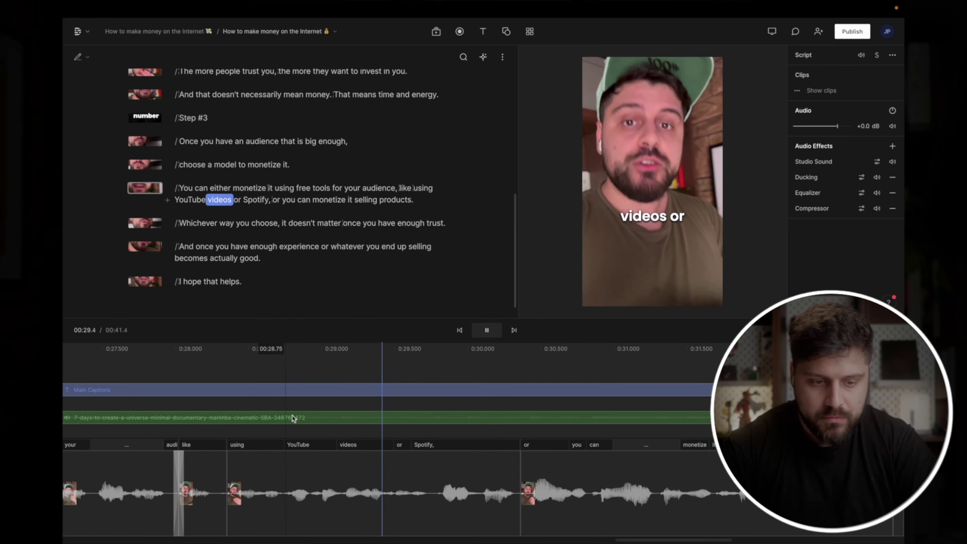
- Insert a scene break before "like using YouTube videos" in the "You can either monetize it" scene
{"action": "left_click", "coordinate": [179, 188]}
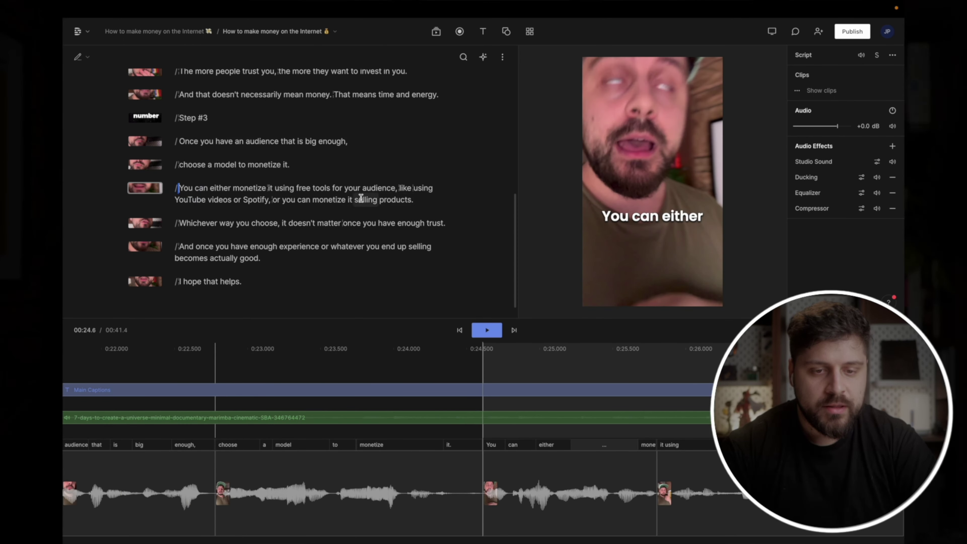
{"action": "left_click", "coordinate": [398, 188]}
{"action": "type", "text": "/"}
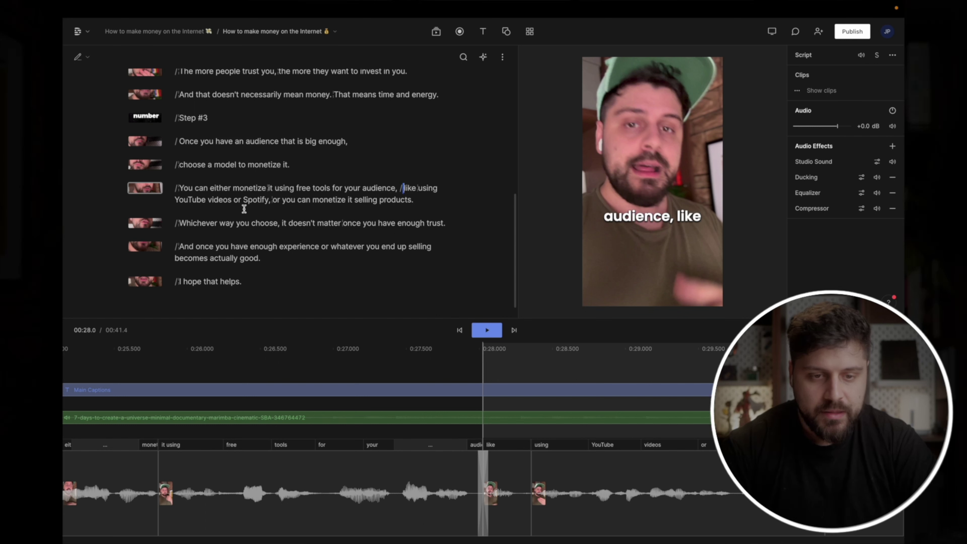
- Apply the B Roll Screen template from JP Basics to the "like using YouTube videos" scene
{"action": "left_click", "coordinate": [530, 33]}
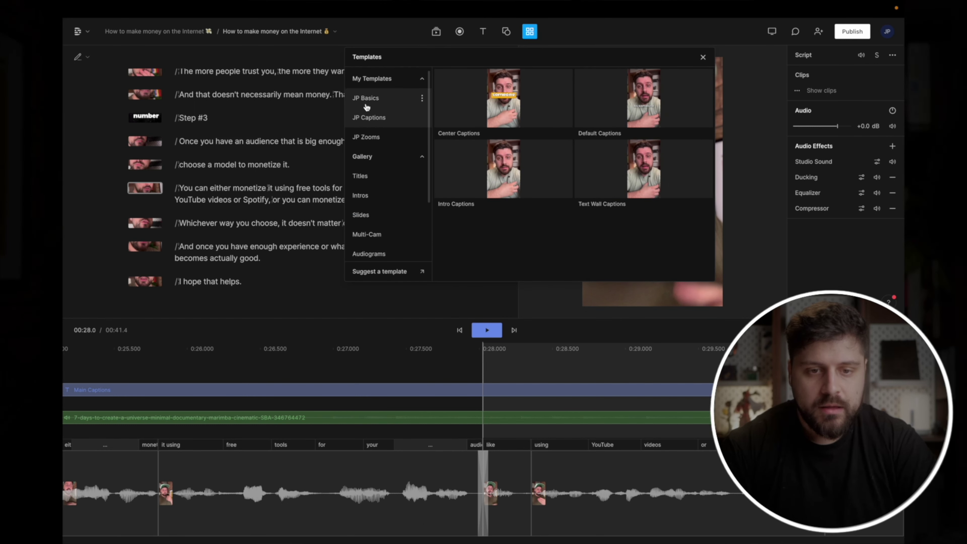
{"action": "left_click", "coordinate": [386, 106]}
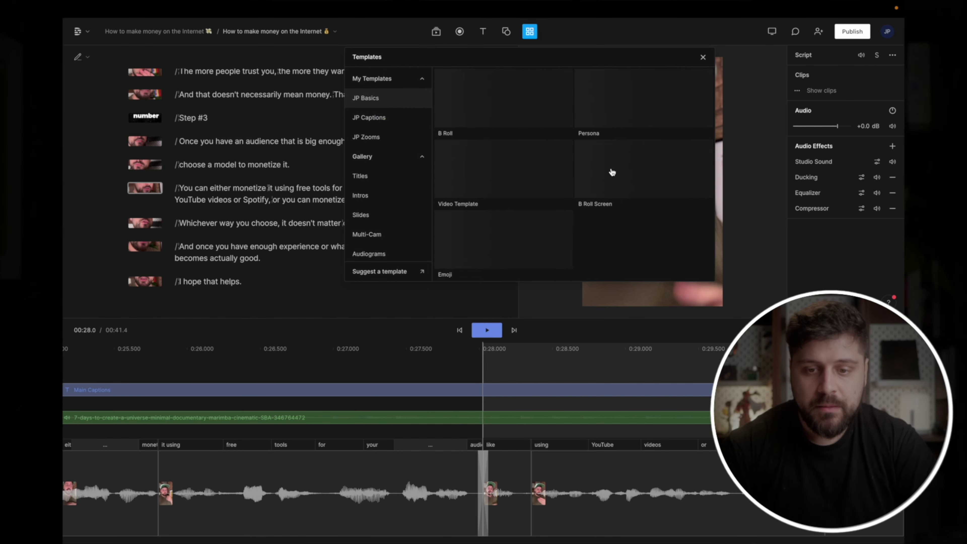
{"action": "left_click", "coordinate": [611, 172]}
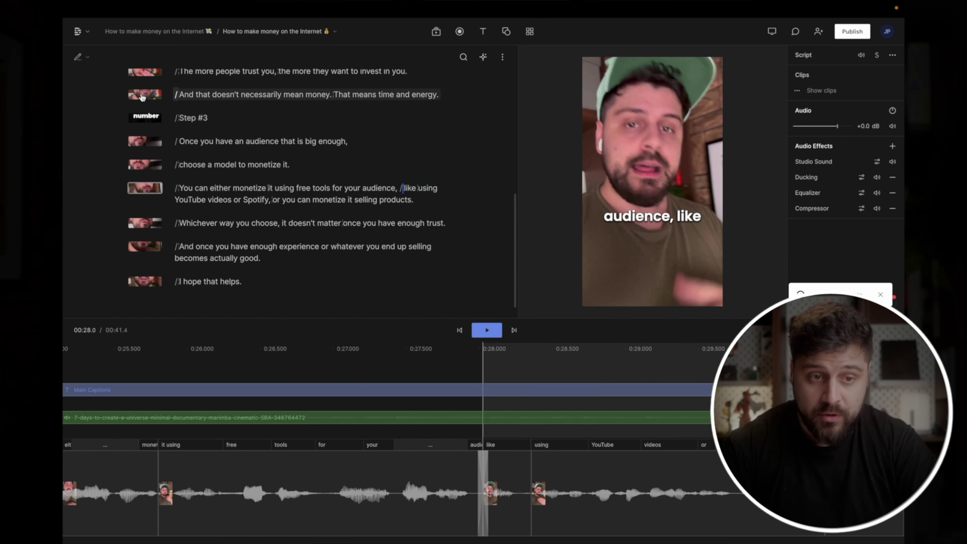
- Replace the template's toy-car placeholder video with the Mr Beast Tournament GIF, searching GIPHY GIFs for "mr beast"
{"action": "left_click", "coordinate": [664, 130]}
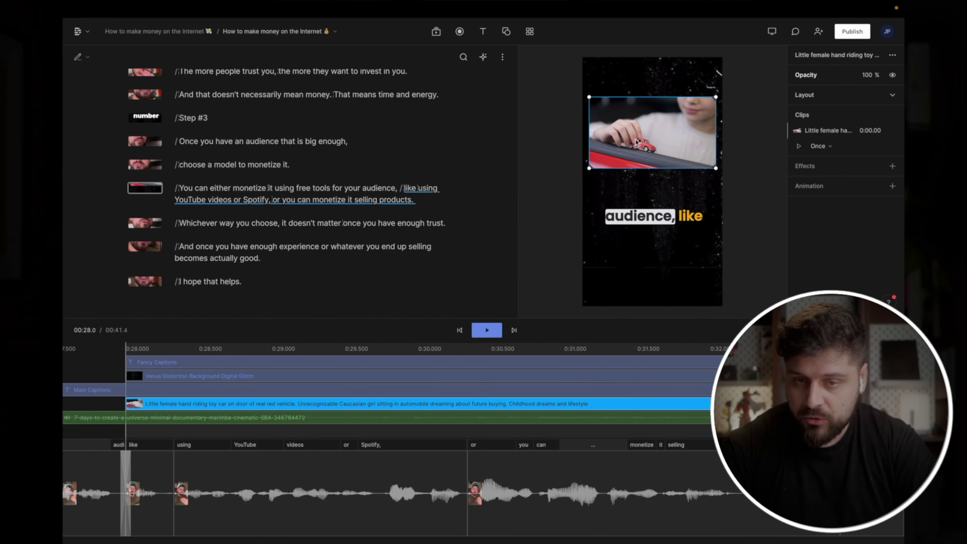
{"action": "left_click", "coordinate": [438, 32]}
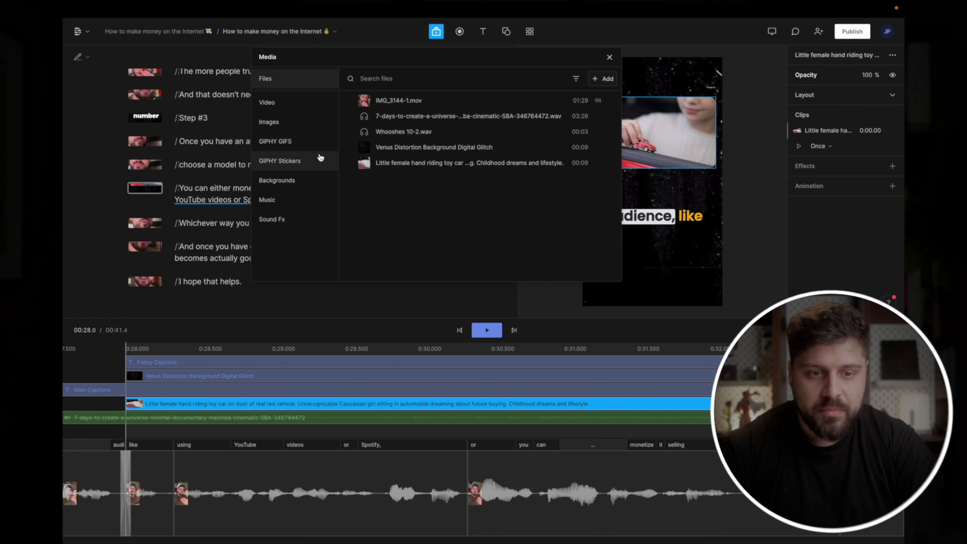
{"action": "left_click", "coordinate": [300, 141]}
{"action": "left_click", "coordinate": [663, 141]}
{"action": "right_click", "coordinate": [664, 137]}
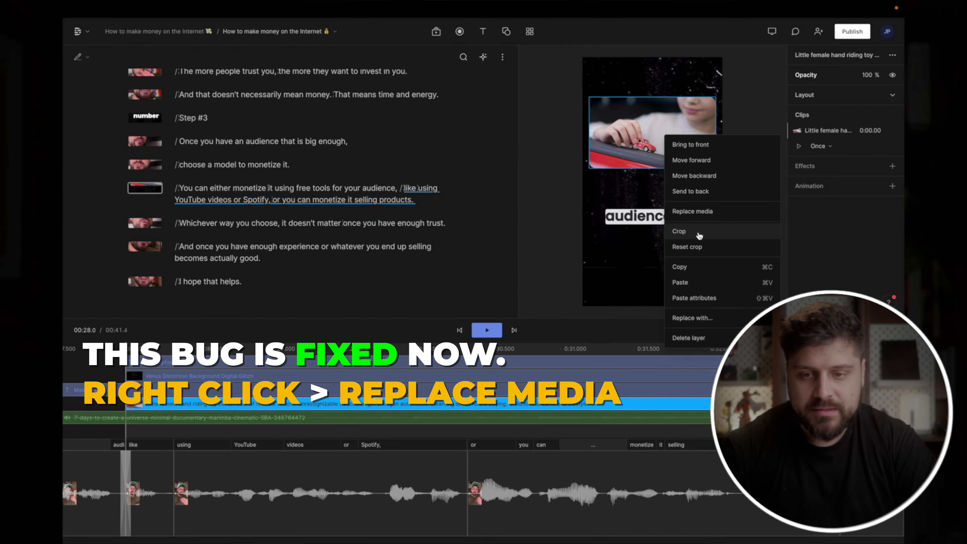
{"action": "left_click", "coordinate": [703, 213]}
{"action": "left_click", "coordinate": [435, 31]}
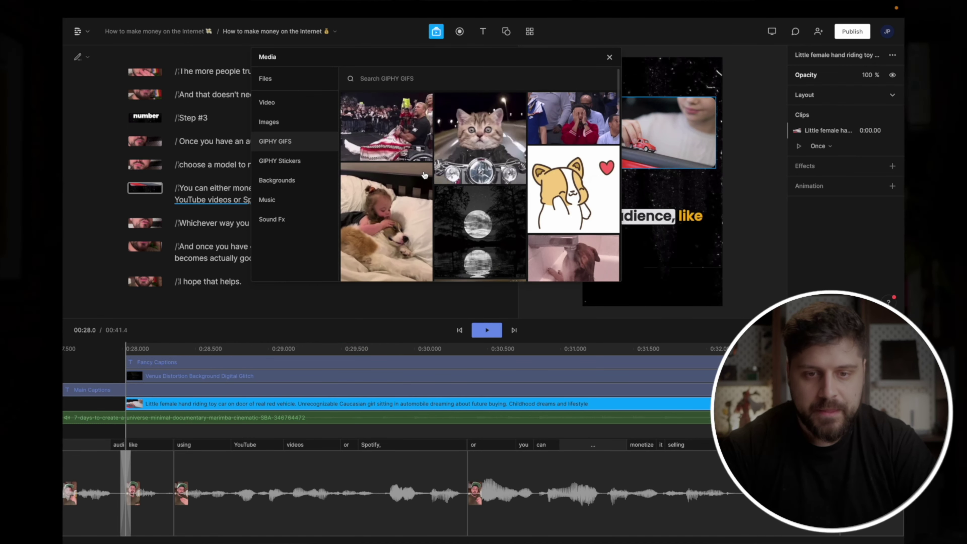
{"action": "left_click", "coordinate": [415, 74]}
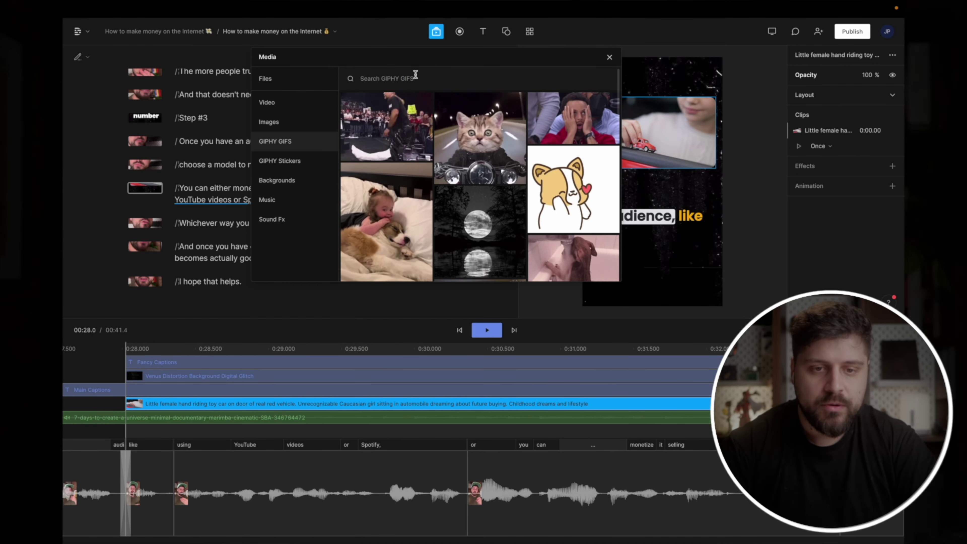
{"action": "type", "text": "mr beast"}
{"action": "key", "text": "Return"}
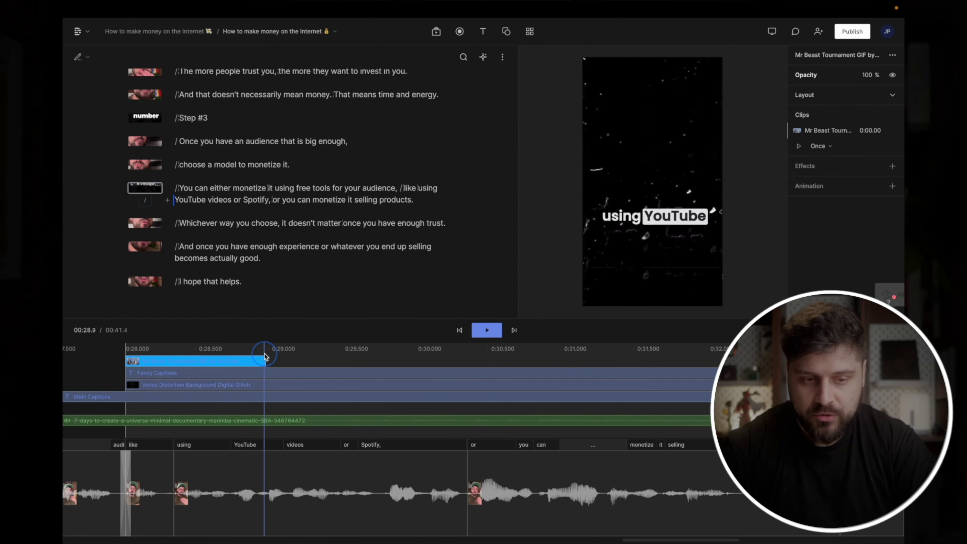
- Add a second copy of the Mr Beast GIF right after the first and search GIPHY GIFs for "hormozi"
{"action": "left_click_drag", "start_coordinate": [265, 354], "coordinate": [335, 348]}
{"action": "left_click", "coordinate": [257, 361]}
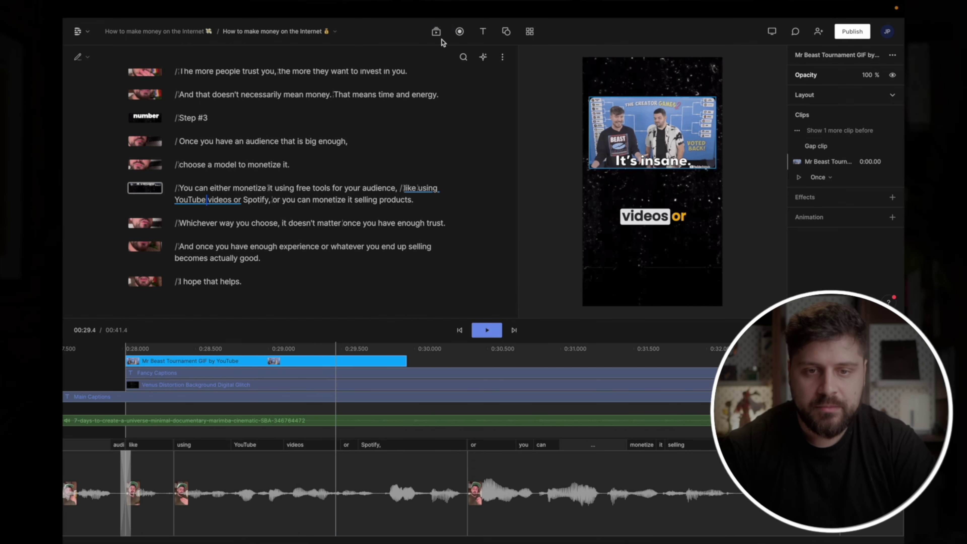
{"action": "left_click", "coordinate": [436, 31]}
{"action": "key", "text": "super+a"}
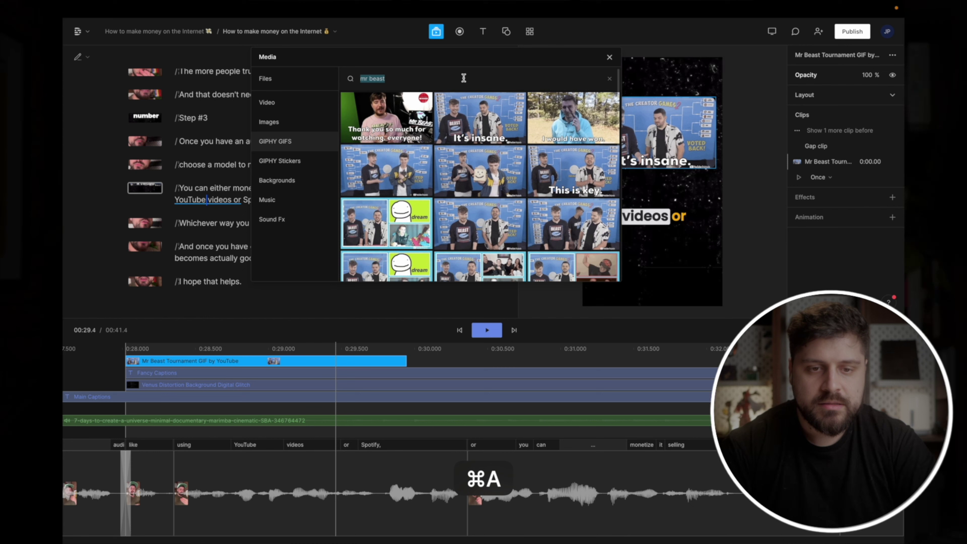
{"action": "type", "text": "hormozi"}
{"action": "key", "text": "Return"}
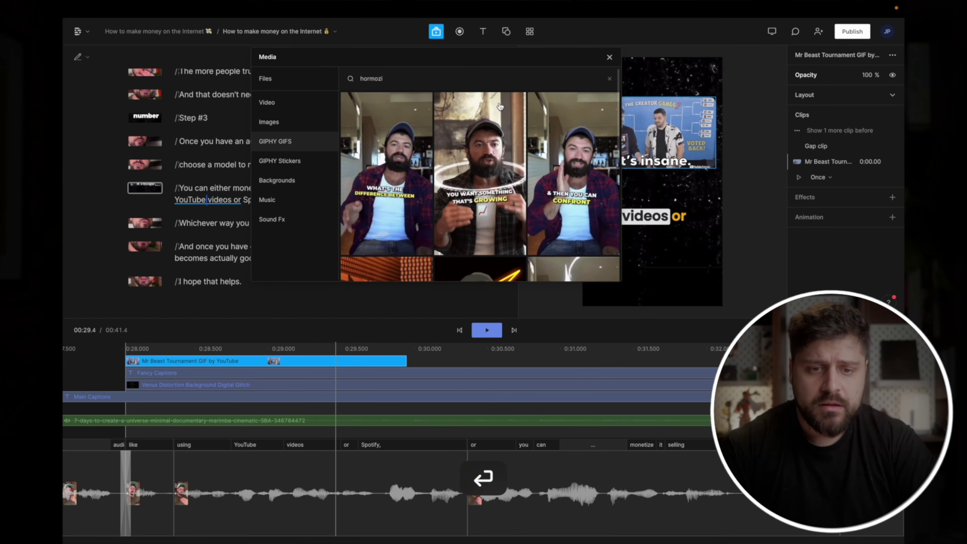
{"action": "scroll", "coordinate": [494, 125], "scroll_direction": "down", "scroll_amount": 5}
{"action": "scroll", "coordinate": [487, 146], "scroll_direction": "down", "scroll_amount": 10}
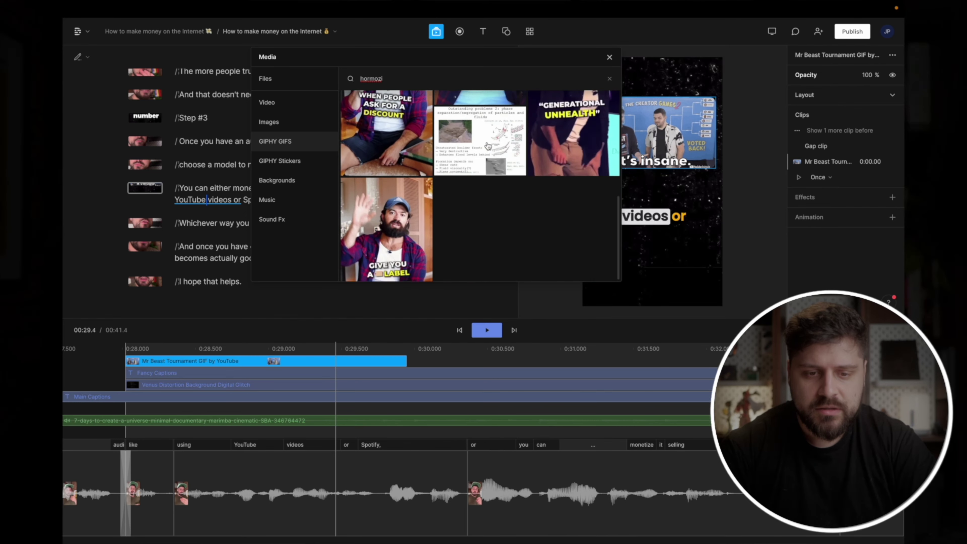
- Search GIPHY GIFs for "spotify podcast" and replace the Mr Beast GIF with the Podcast Nerds GIF
{"action": "left_click", "coordinate": [475, 80]}
{"action": "key", "text": "super+a"}
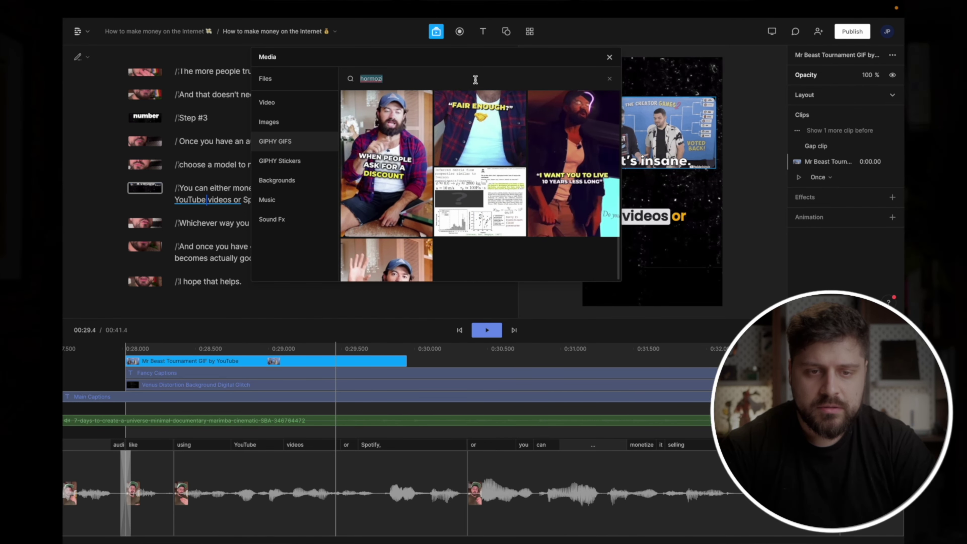
{"action": "type", "text": "podcast"}
{"action": "key", "text": "Return"}
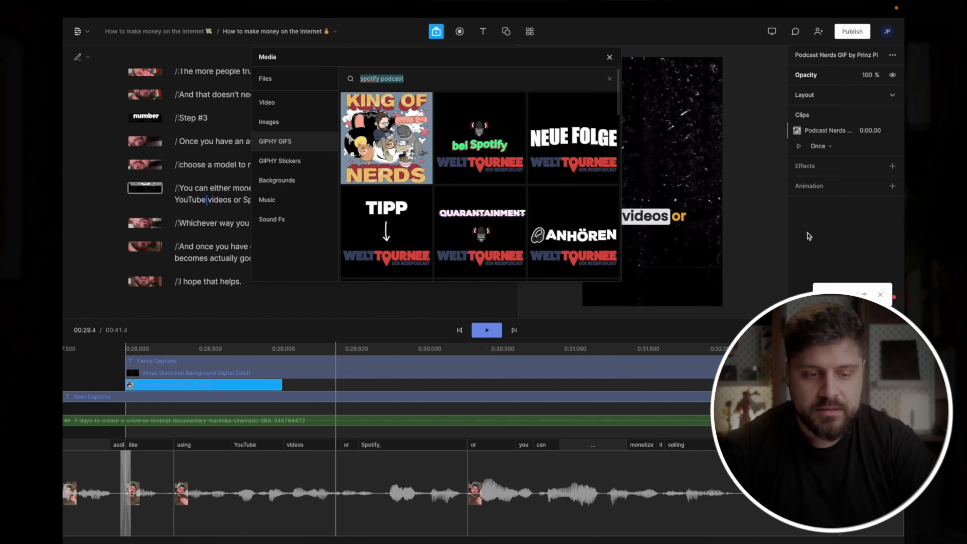
{"action": "left_click", "coordinate": [209, 381]}
{"action": "left_click", "coordinate": [209, 380]}
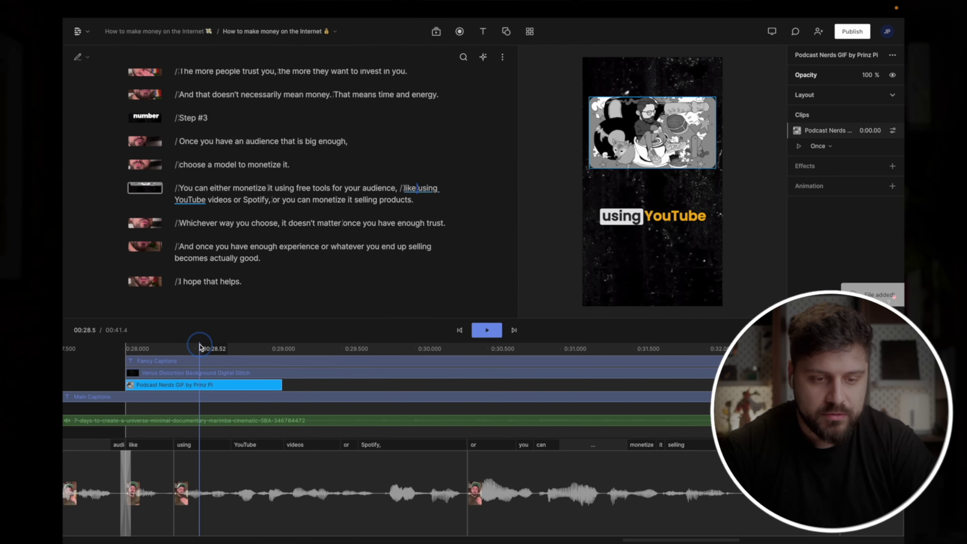
{"action": "left_click", "coordinate": [226, 373]}
- Undo the podcast GIF replacement and the added copy of the Mr Beast GIF
{"action": "key", "text": "super+z"}
{"action": "key", "text": "super+z"}
{"action": "key", "text": "super+z"}
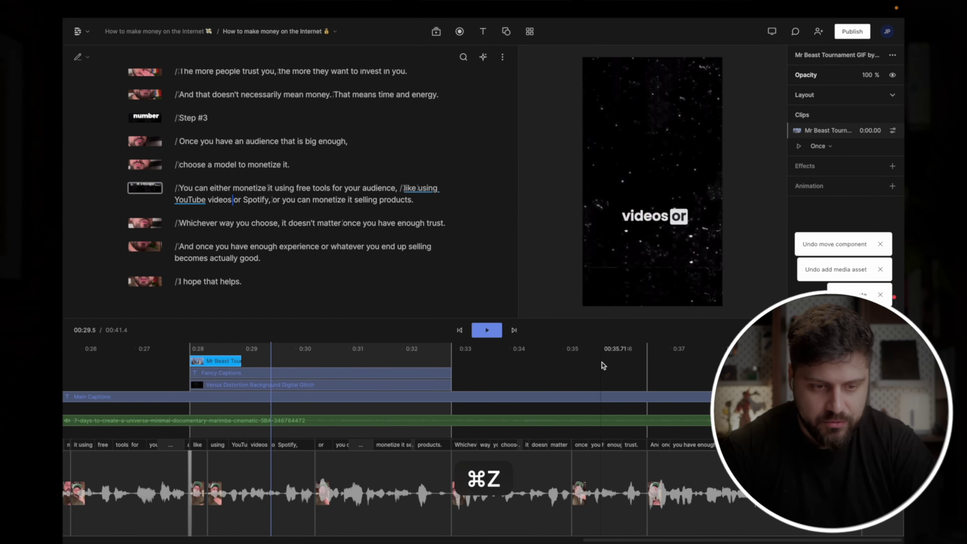
- Try to paste a copy of the Mr Beast GIF into the "Whichever way you choose" scene
{"action": "left_click", "coordinate": [520, 363]}
{"action": "key", "text": "super+v"}
{"action": "key", "text": "super+c"}
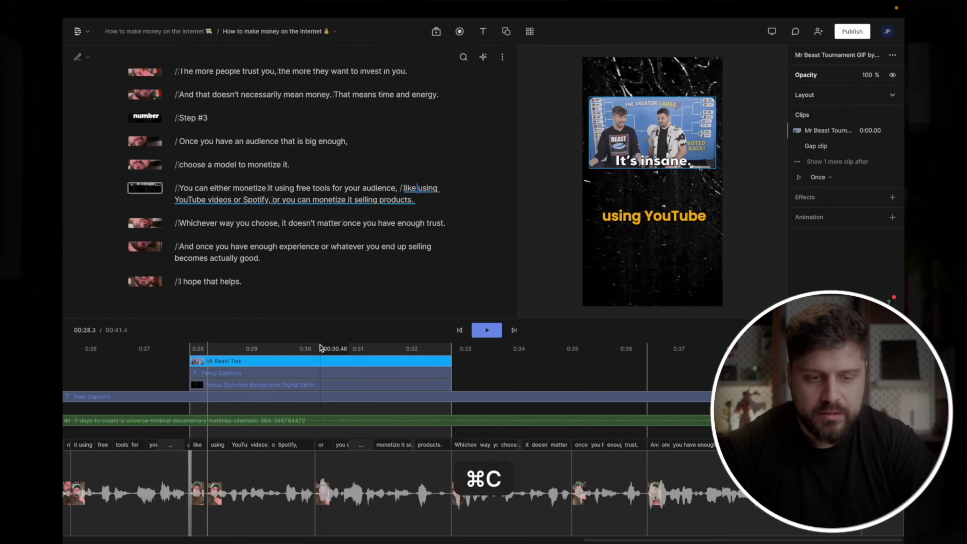
{"action": "left_click", "coordinate": [532, 353]}
{"action": "key", "text": "super+v"}
{"action": "left_click", "coordinate": [354, 364]}
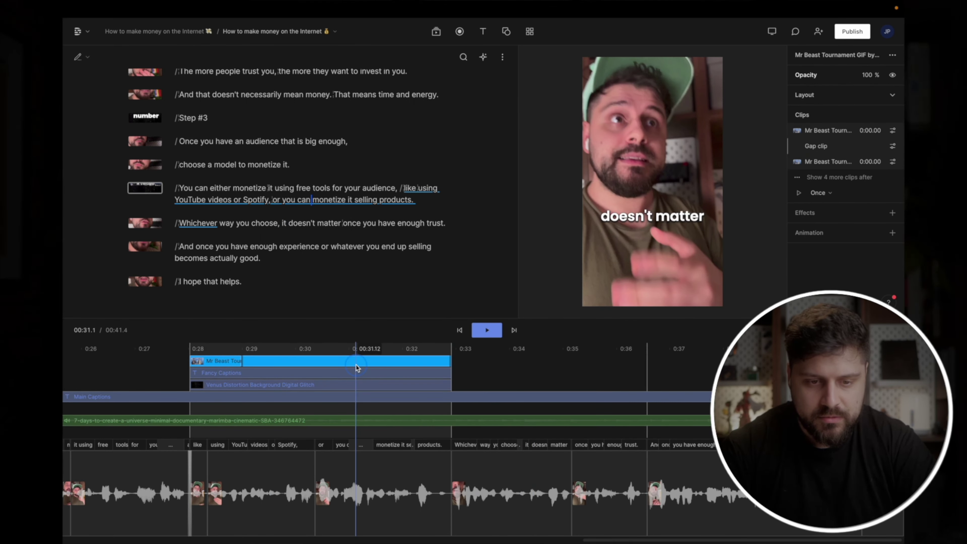
{"action": "left_click", "coordinate": [217, 373]}
{"action": "left_click", "coordinate": [226, 364]}
{"action": "left_click", "coordinate": [284, 360]}
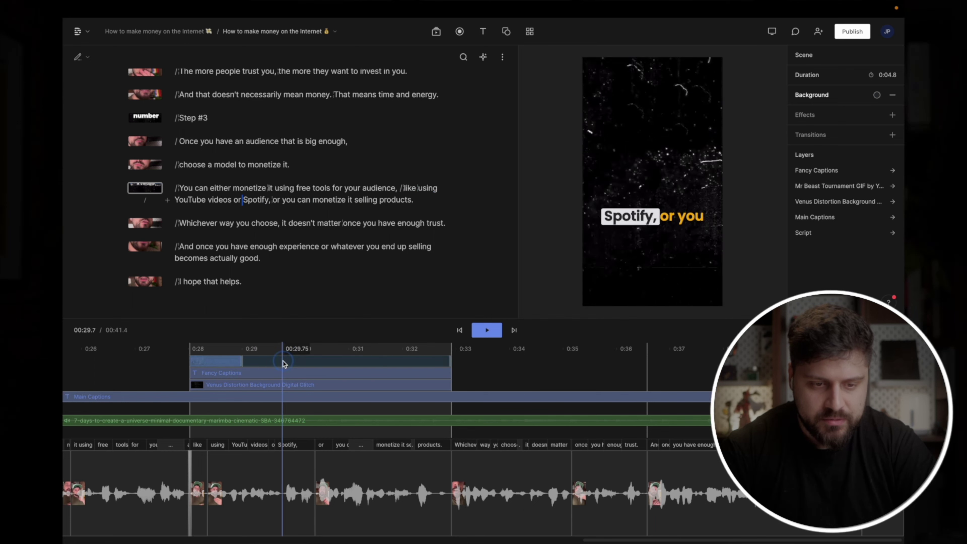
- Copy the Mr Beast GIF and paste it at the start of the "Whichever way you choose" scene
{"action": "key", "text": "super+c"}
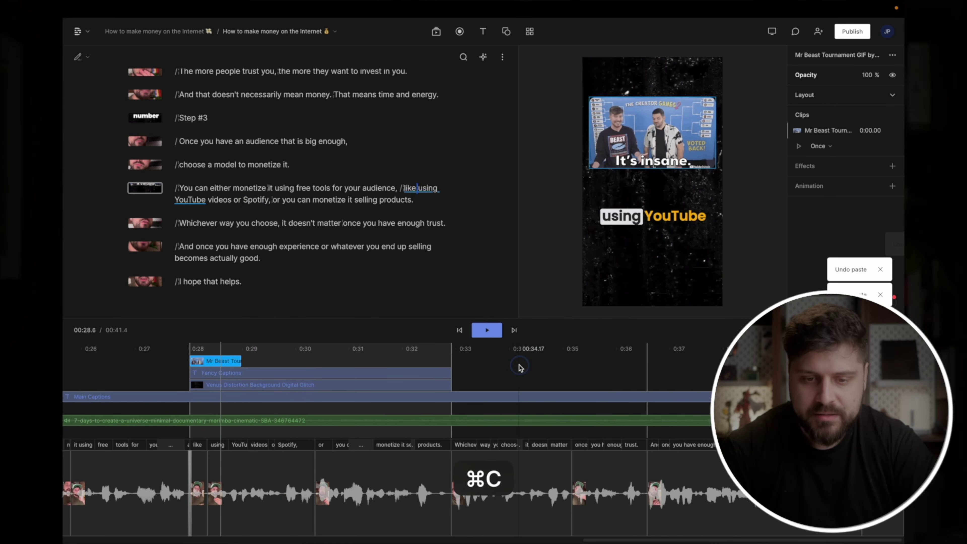
{"action": "left_click", "coordinate": [520, 367]}
{"action": "key", "text": "super+v"}
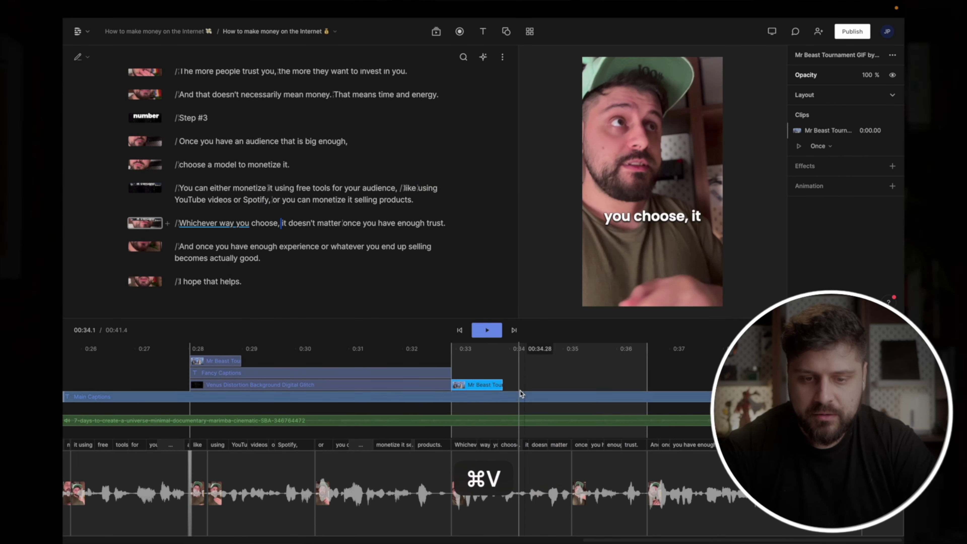
- Replace the pasted Mr Beast GIF with the Podcast Nerds GIF from the "spotify podcast" GIPHY search
{"action": "left_click", "coordinate": [440, 33]}
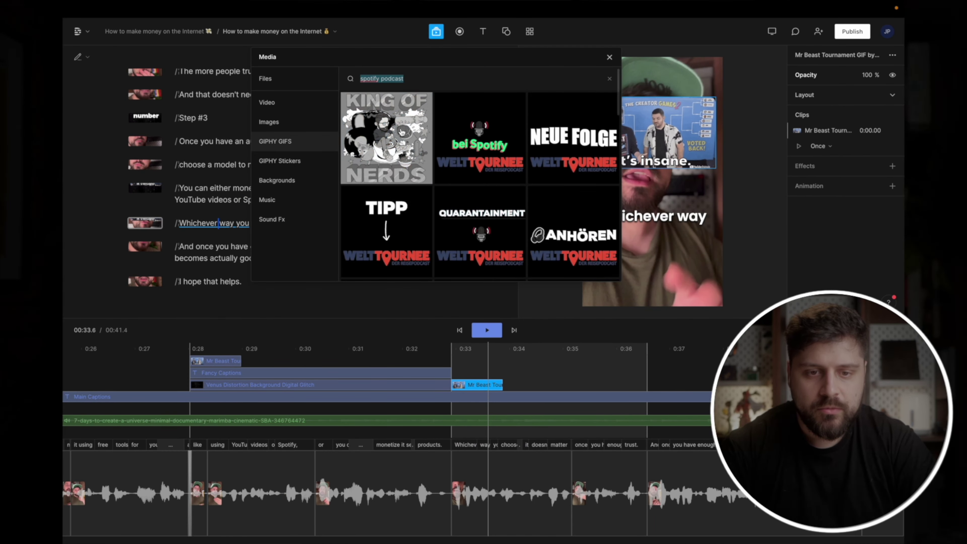
{"action": "right_click", "coordinate": [657, 109]}
{"action": "left_click", "coordinate": [690, 184]}
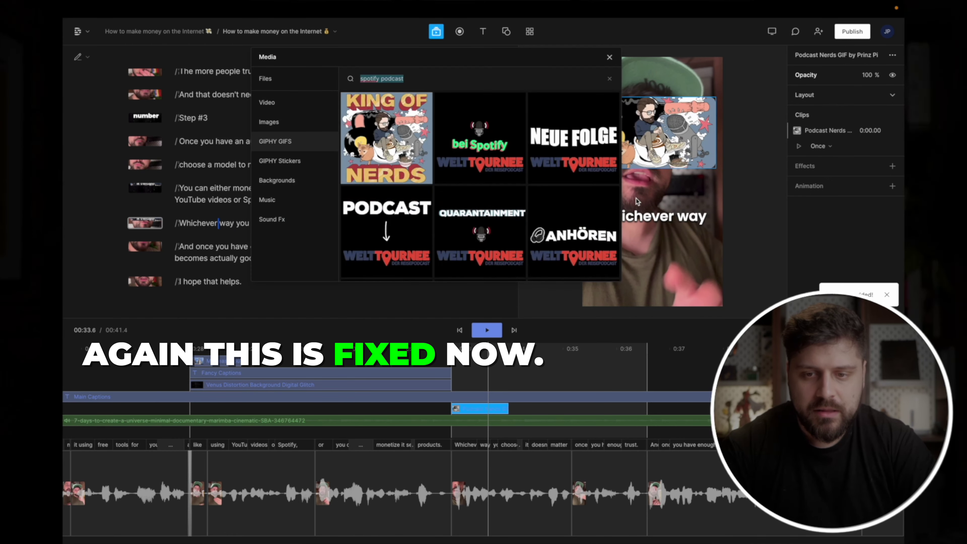
{"action": "left_click", "coordinate": [388, 216]}
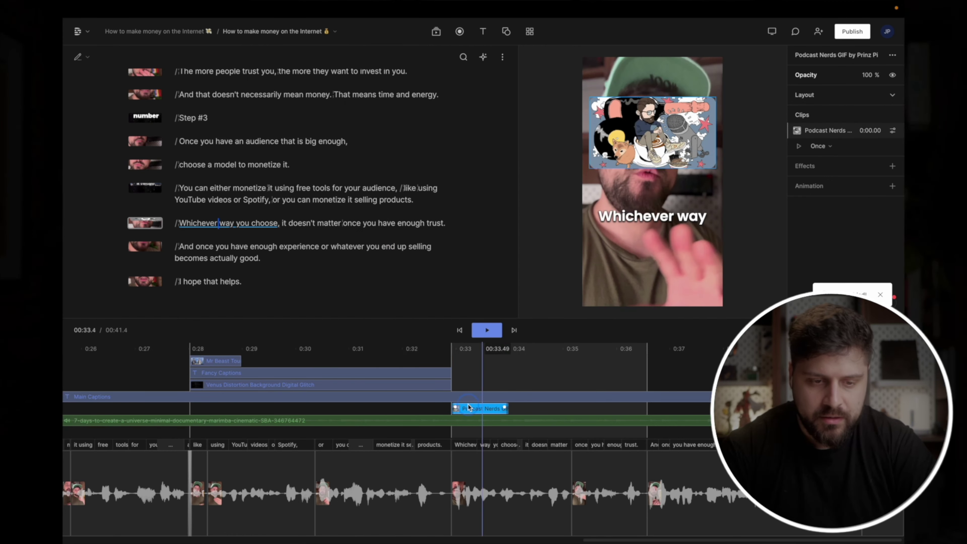
- Move the Podcast Nerds GIF directly after the Mr Beast GIF in the previous scene and play the result
{"action": "left_click_drag", "start_coordinate": [484, 406], "coordinate": [305, 357]}
{"action": "left_click", "coordinate": [210, 346]}
{"action": "key", "text": "space"}
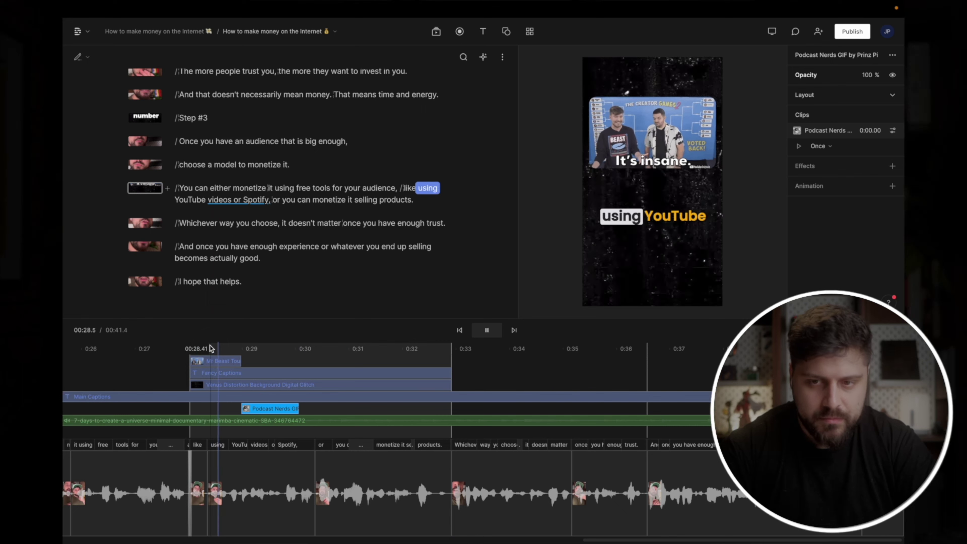
{"action": "key", "text": "space"}
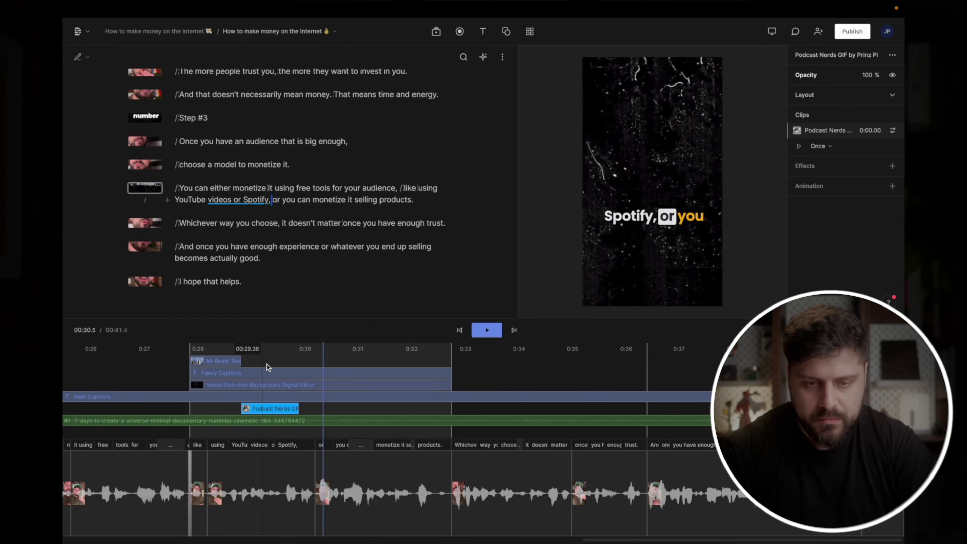
- Search GIPHY GIFs for "salesman"
{"action": "left_click", "coordinate": [436, 31]}
{"action": "type", "text": "sle"}
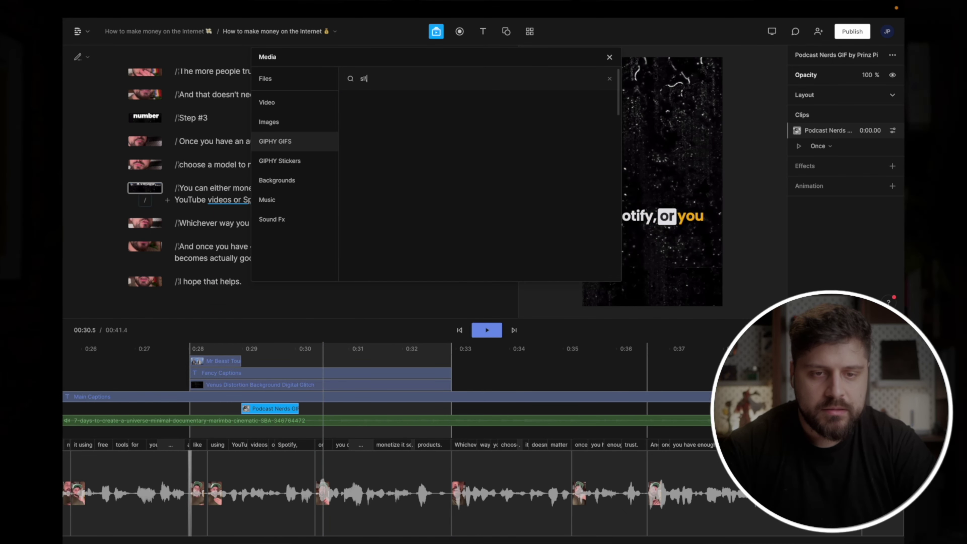
{"action": "key", "text": "BackSpace"}
{"action": "key", "text": "BackSpace"}
{"action": "type", "text": "alesman"}
{"action": "key", "text": "Return"}
- Copy the Podcast Nerds GIF and paste it into the "Whichever way you choose" scene
{"action": "left_click", "coordinate": [272, 406]}
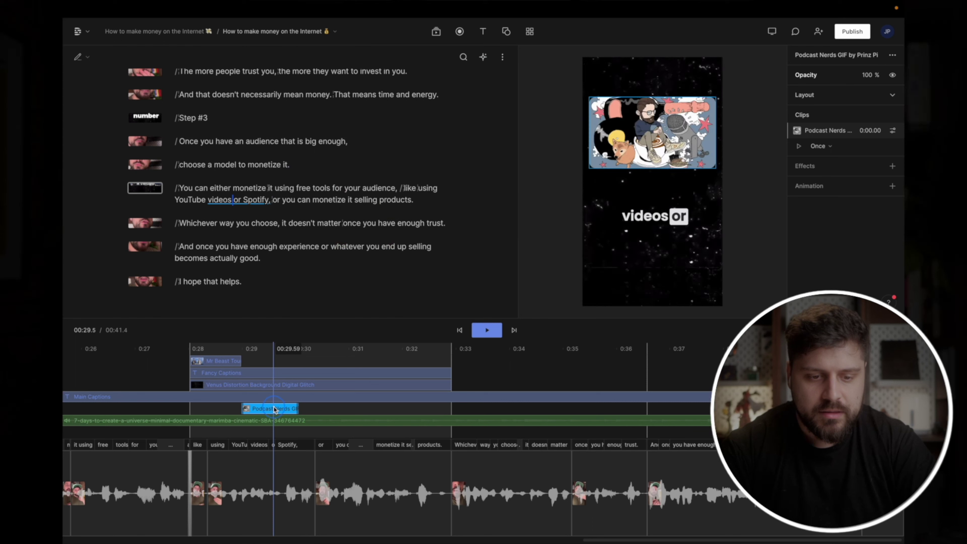
{"action": "left_click", "coordinate": [524, 375]}
{"action": "key", "text": "super+v"}
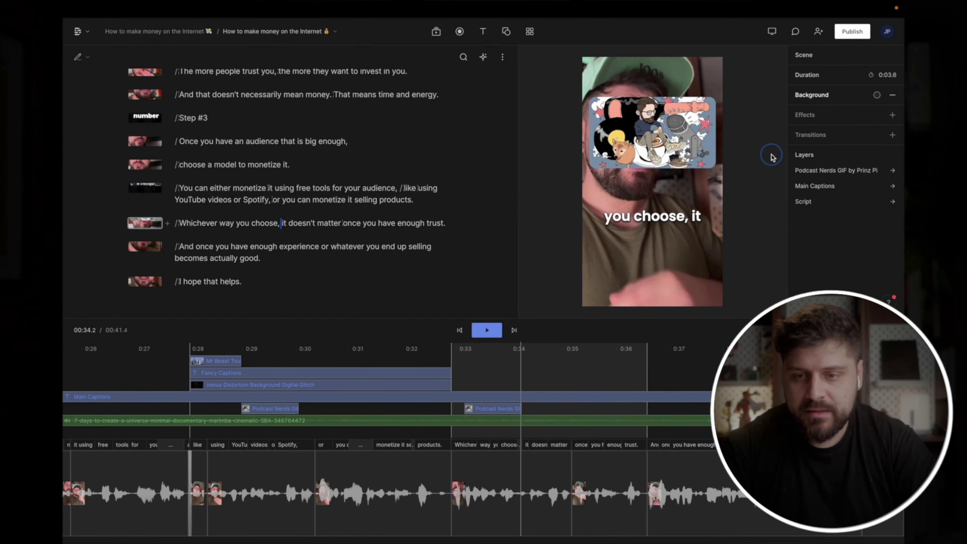
- Replace the Podcast Nerds GIF in the "Whichever way you choose" scene with the Car Sales Dance GIF from the "salesmen" GIPHY search
{"action": "left_click", "coordinate": [731, 183]}
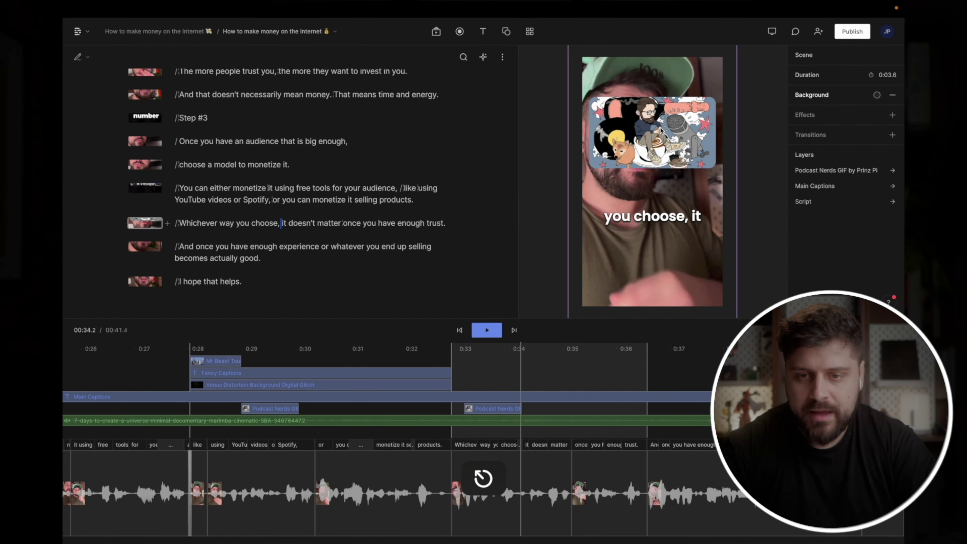
{"action": "left_click", "coordinate": [492, 409]}
{"action": "right_click", "coordinate": [664, 117]}
{"action": "left_click", "coordinate": [712, 194]}
{"action": "right_click", "coordinate": [687, 138]}
{"action": "left_click", "coordinate": [726, 218]}
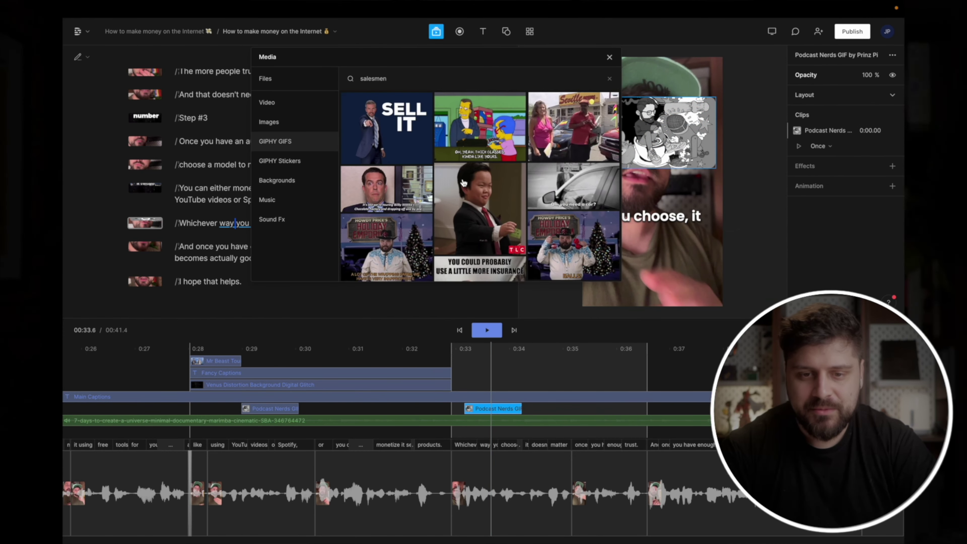
{"action": "left_click", "coordinate": [573, 127]}
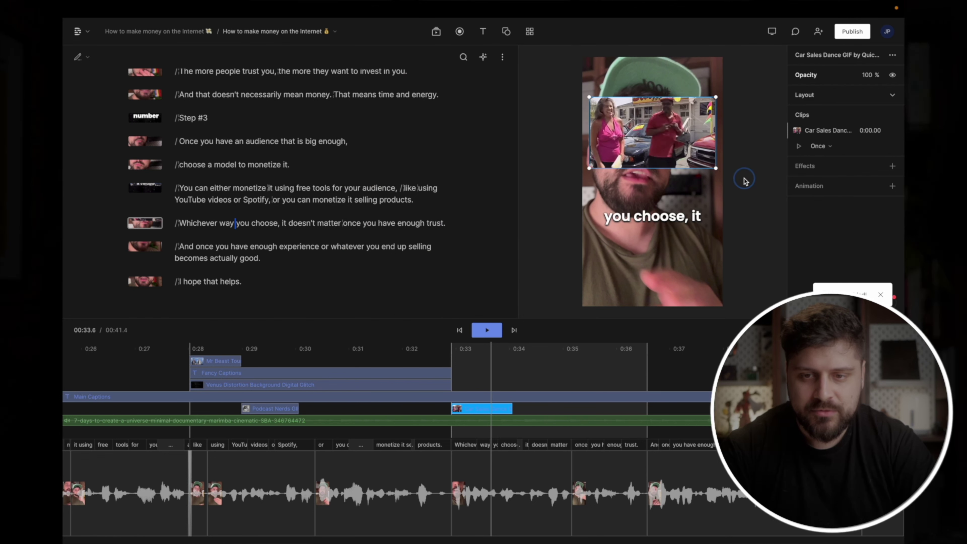
- Move the Car Sales Dance GIF into the previous scene over the words "monetize it selling"
{"action": "left_click_drag", "start_coordinate": [493, 409], "coordinate": [369, 406]}
{"action": "left_click", "coordinate": [405, 408]}
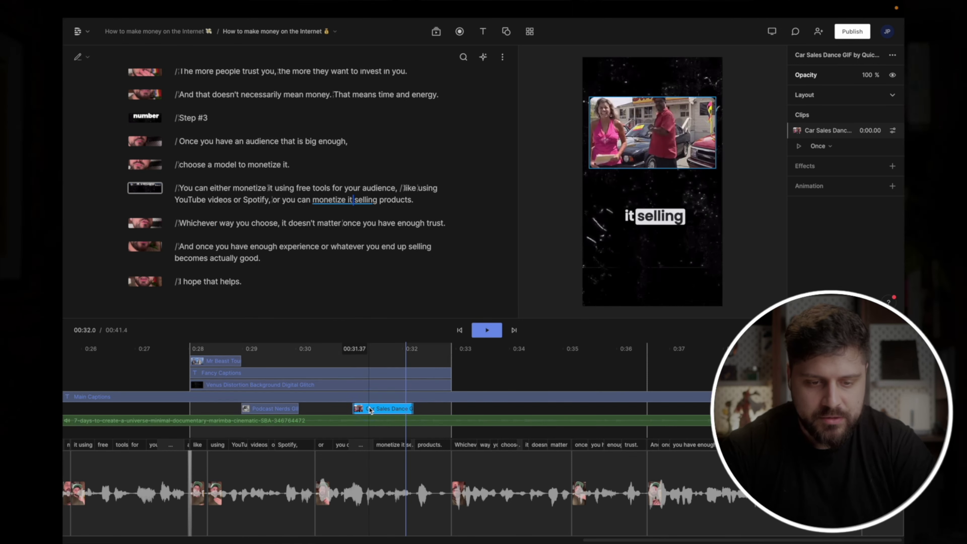
{"action": "left_click", "coordinate": [369, 404]}
{"action": "left_click", "coordinate": [384, 409]}
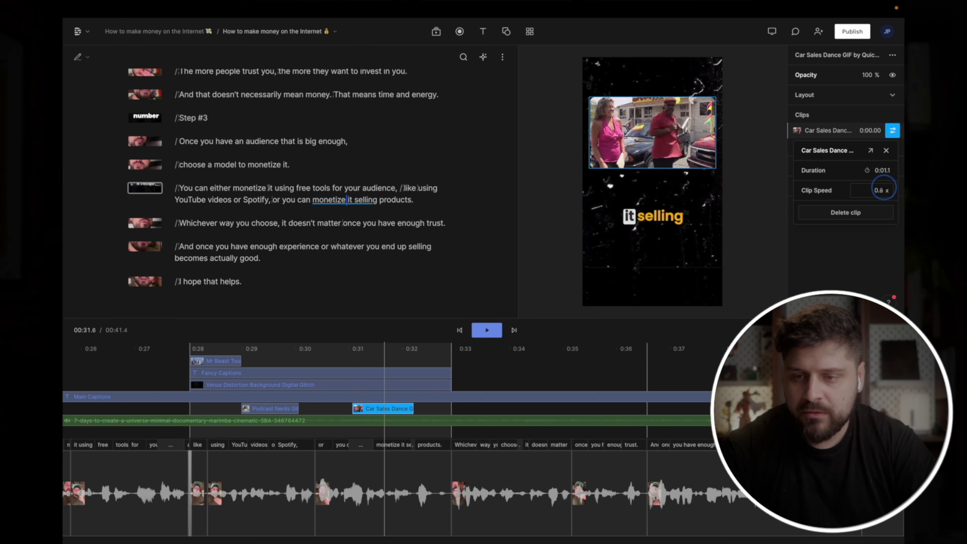
- Set the Car Sales Dance GIF's clip speed to 0.6x, trim its end to the scene boundary, and play it back
{"action": "left_click_drag", "start_coordinate": [883, 188], "coordinate": [884, 189]}
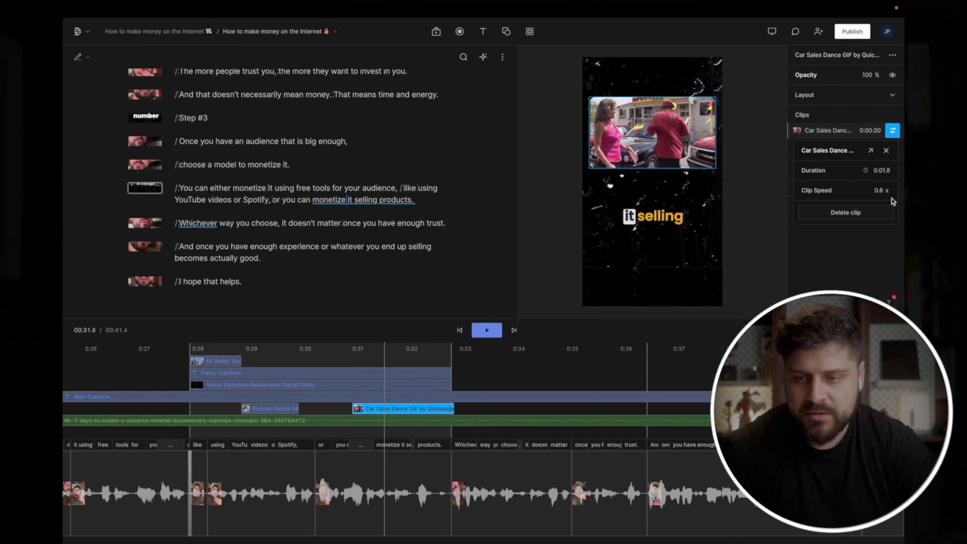
{"action": "left_click_drag", "start_coordinate": [456, 413], "coordinate": [449, 410]}
{"action": "left_click", "coordinate": [351, 357]}
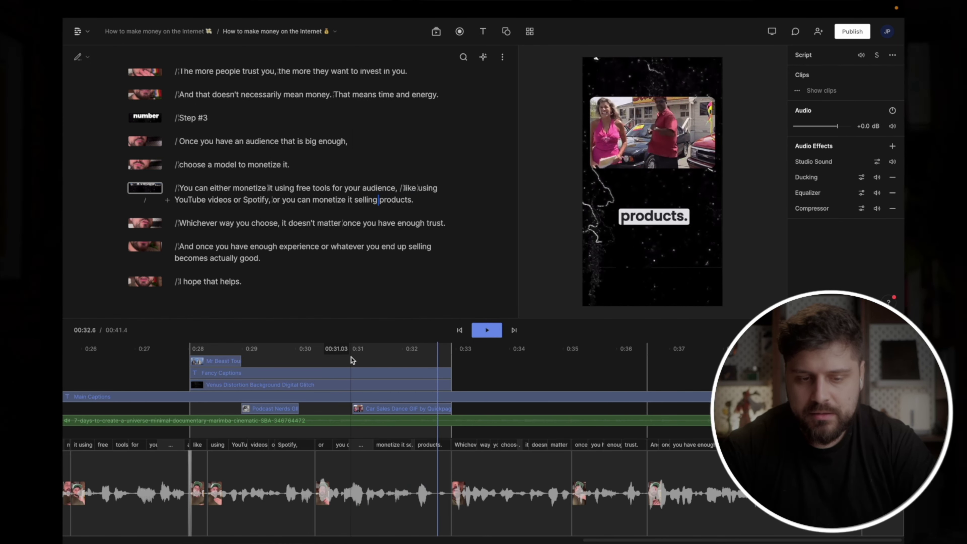
{"action": "left_click", "coordinate": [385, 350]}
{"action": "key", "text": "space"}
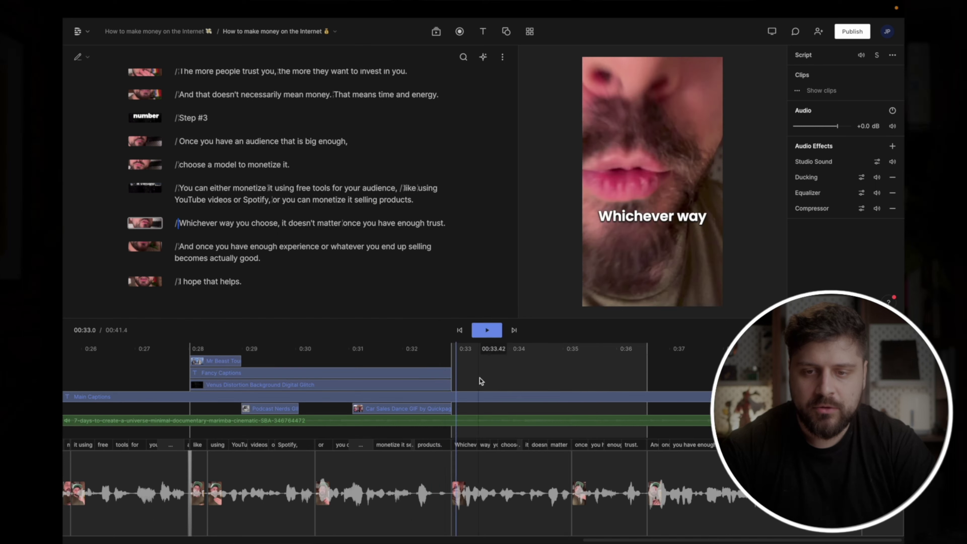
- Shift the Podcast Nerds GIF later, slow it to 0.6x, and trim its end to where the Car Sales Dance GIF starts
{"action": "left_click_drag", "start_coordinate": [278, 408], "coordinate": [301, 410]}
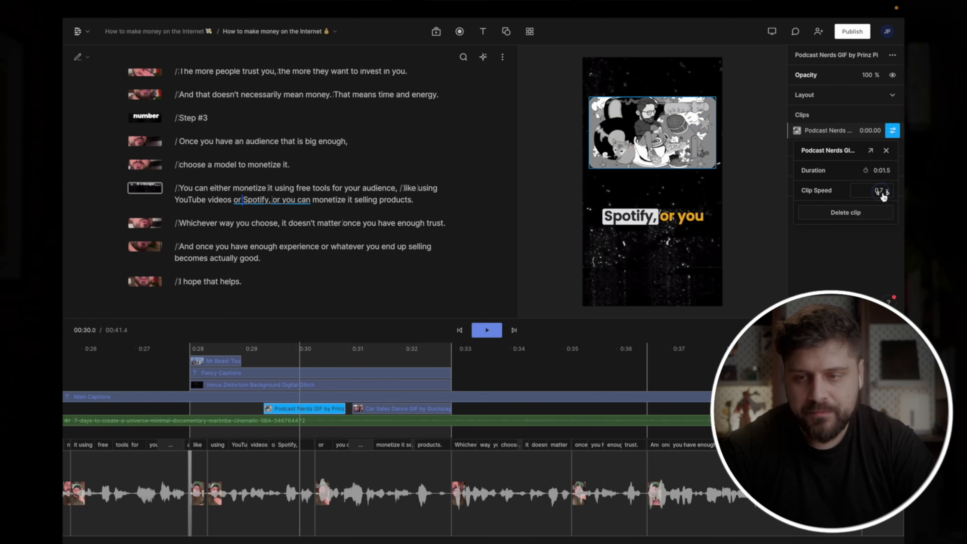
{"action": "left_click_drag", "start_coordinate": [882, 196], "coordinate": [880, 196]}
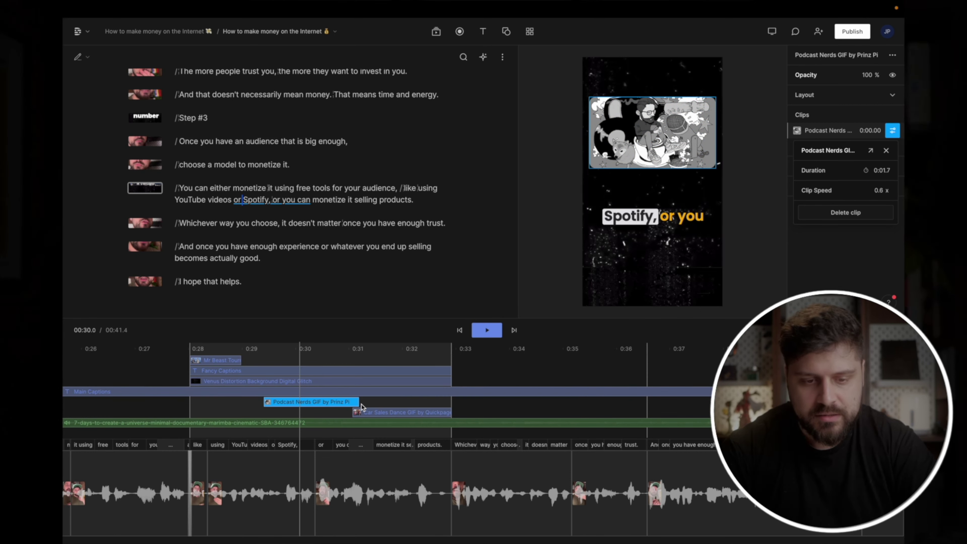
{"action": "left_click_drag", "start_coordinate": [355, 403], "coordinate": [353, 403]}
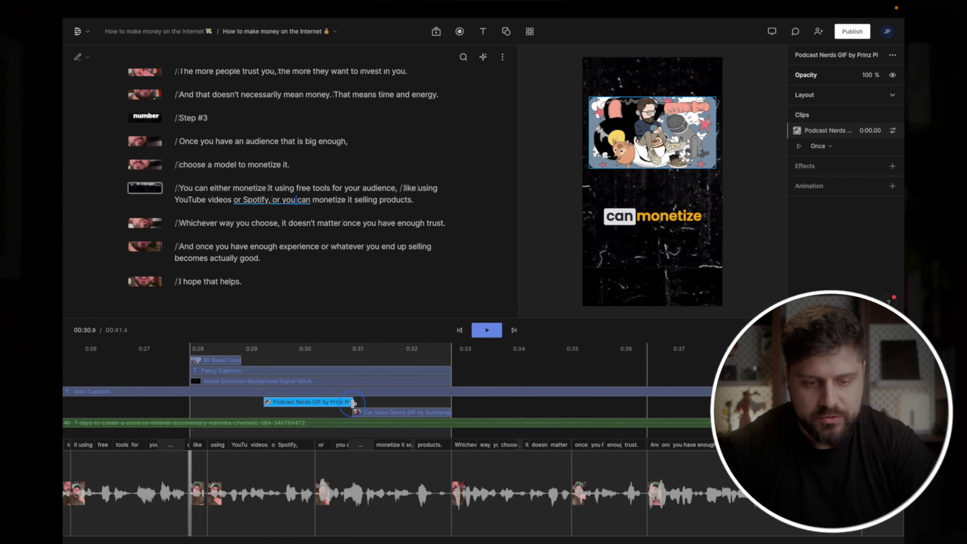
{"action": "left_click", "coordinate": [334, 362]}
{"action": "key", "text": "space"}
{"action": "key", "text": "space"}
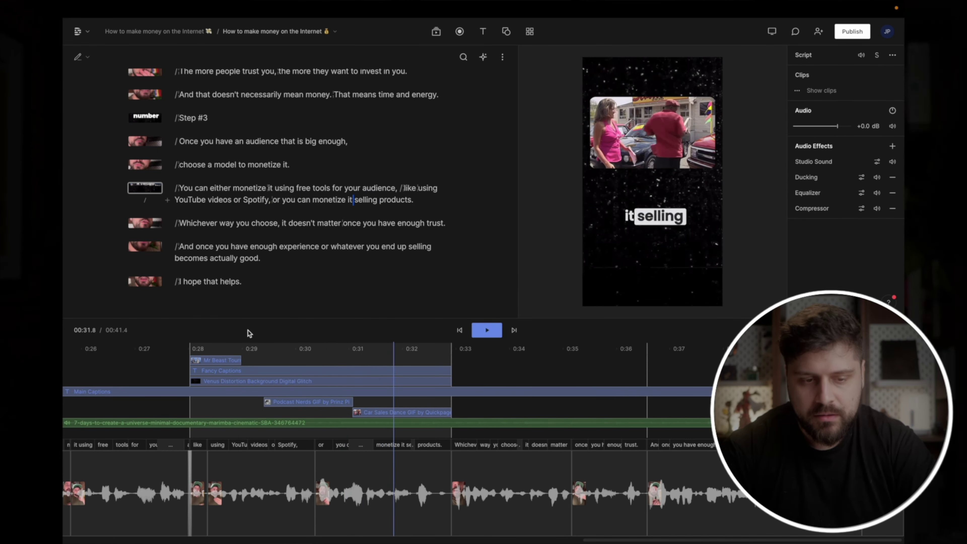
- Slow down the Mr Beast Tournament GIF, trim its end to the start of the Podcast Nerds GIF, and play the scene
{"action": "left_click", "coordinate": [224, 360]}
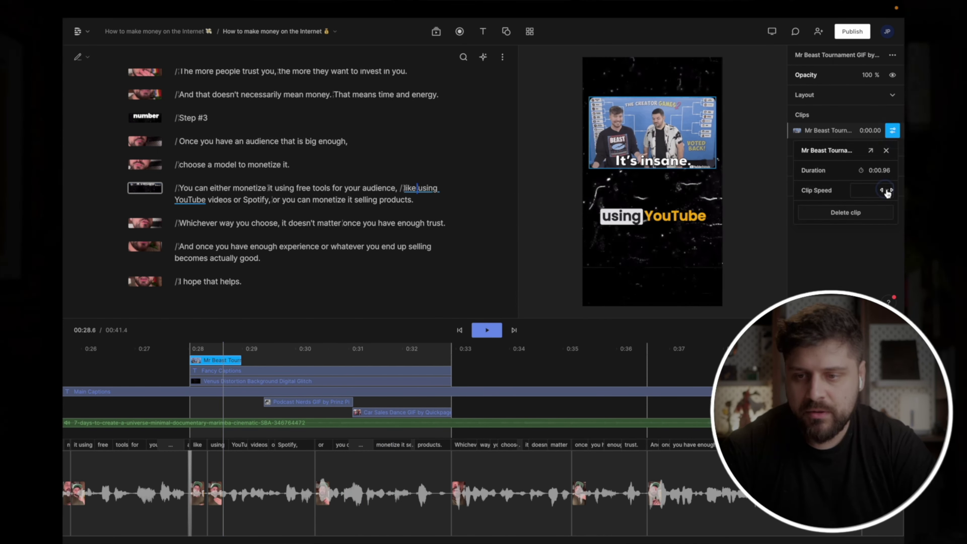
{"action": "left_click", "coordinate": [273, 360]}
{"action": "left_click", "coordinate": [276, 360]}
{"action": "left_click_drag", "start_coordinate": [275, 360], "coordinate": [262, 360]}
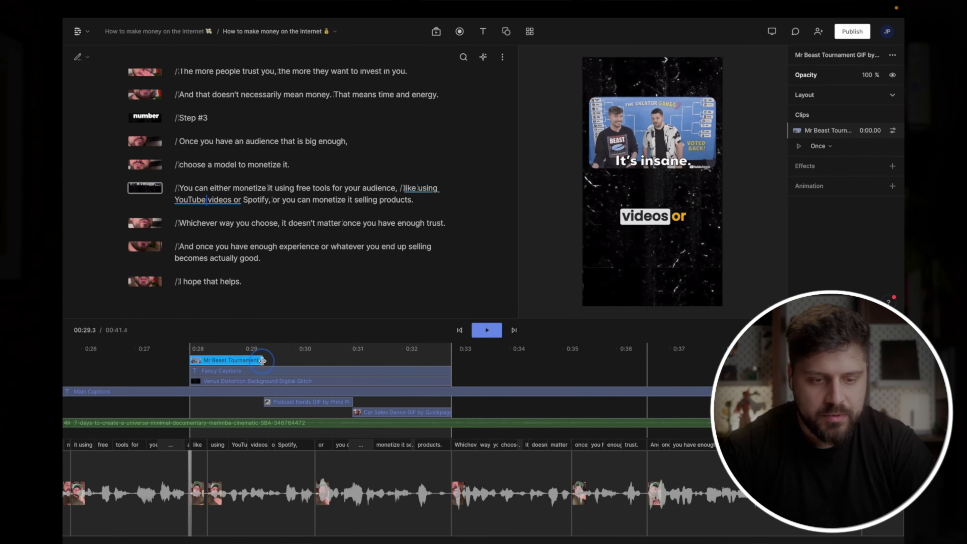
{"action": "left_click", "coordinate": [211, 352]}
{"action": "left_click", "coordinate": [175, 350]}
{"action": "key", "text": "space"}
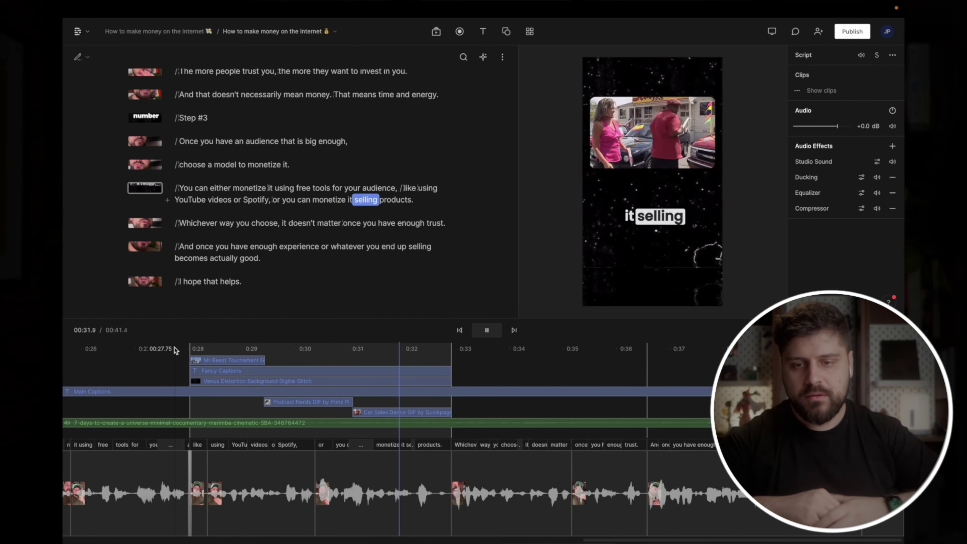
{"action": "key", "text": "space"}
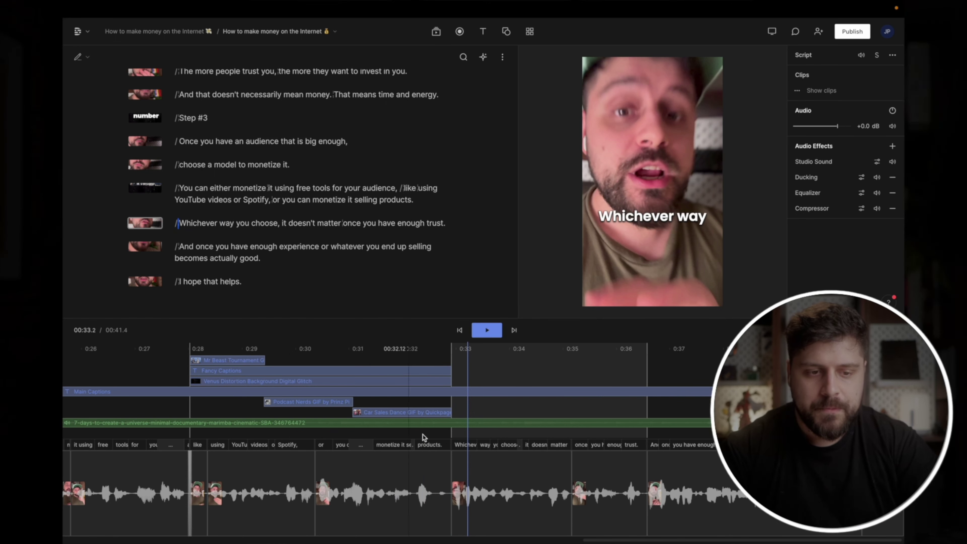
- Review the three GIFs in the "like using YouTube videos or Spotify" scene by playing and scrubbing through it
{"action": "scroll", "coordinate": [300, 236], "scroll_direction": "down", "scroll_amount": 1}
{"action": "scroll", "coordinate": [289, 228], "scroll_direction": "up", "scroll_amount": 2}
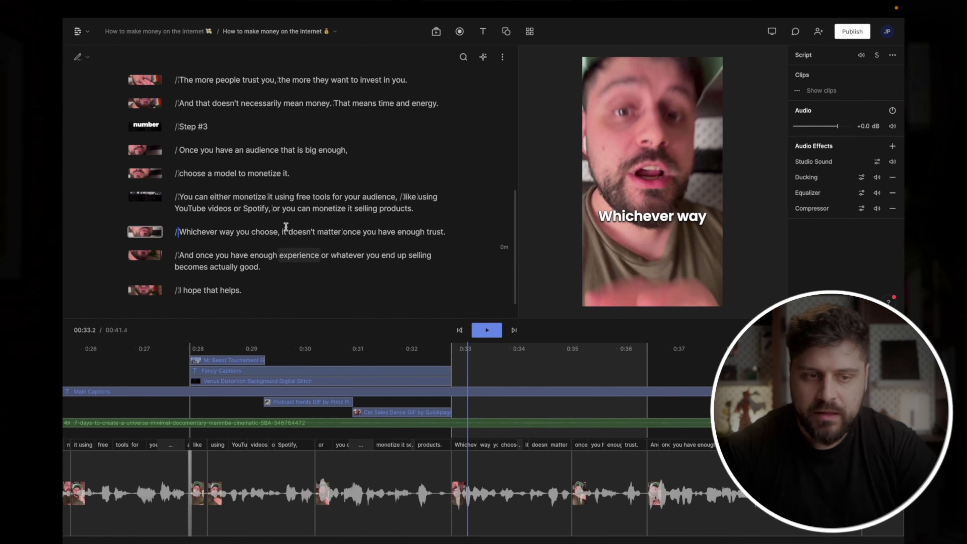
{"action": "left_click", "coordinate": [186, 237]}
{"action": "left_click", "coordinate": [172, 347]}
{"action": "key", "text": "space"}
{"action": "key", "text": "space"}
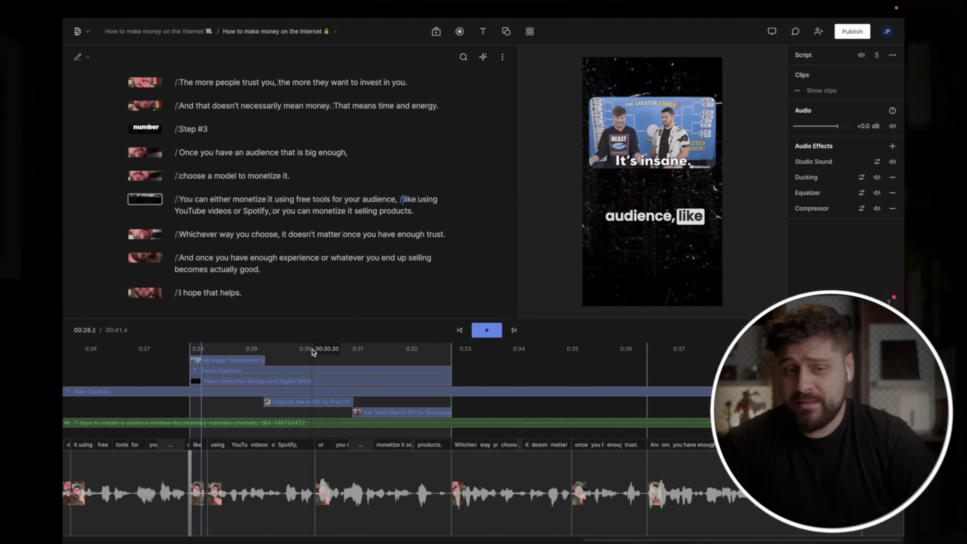
{"action": "left_click_drag", "start_coordinate": [199, 347], "coordinate": [409, 370]}
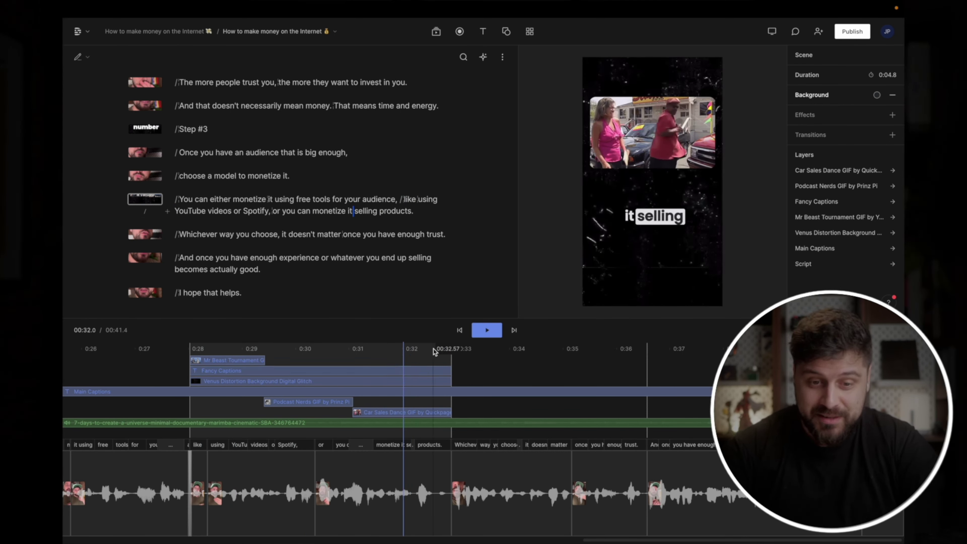
- Apply the JP Basics B Roll template to the "Gather more and more of their trust" scene and move its clip to the frame's upper-right corner
{"action": "scroll", "coordinate": [435, 351], "scroll_direction": "down", "scroll_amount": 5}
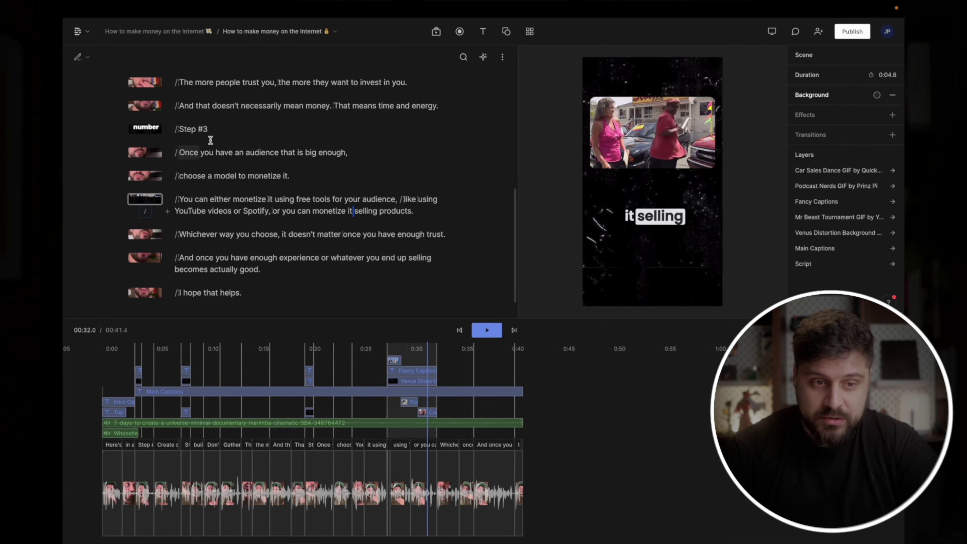
{"action": "scroll", "coordinate": [210, 140], "scroll_direction": "up", "scroll_amount": 3}
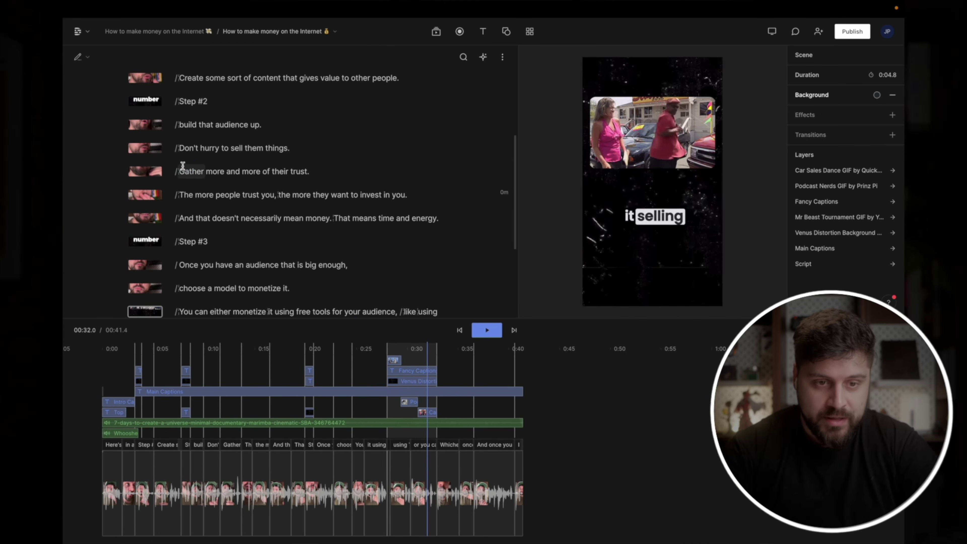
{"action": "left_click", "coordinate": [183, 166]}
{"action": "left_click", "coordinate": [529, 32]}
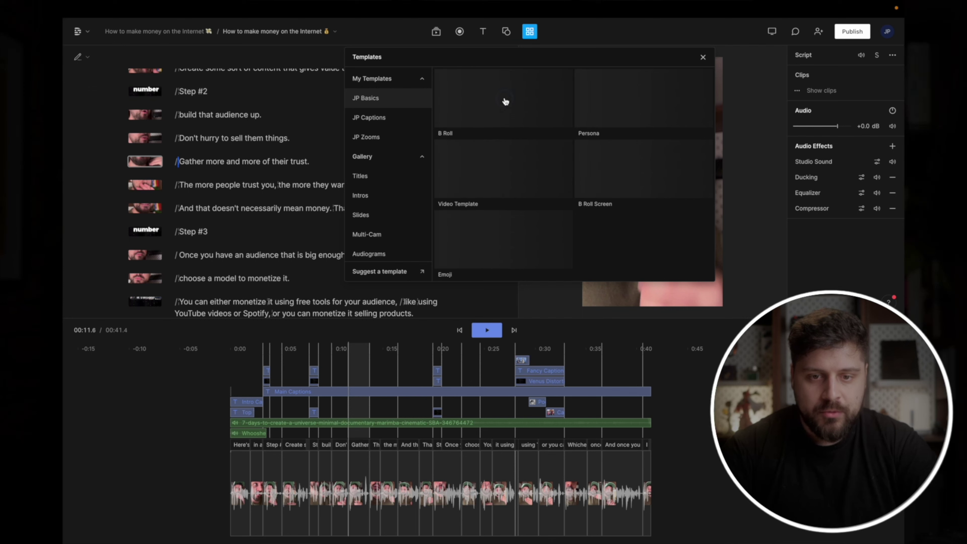
{"action": "left_click_drag", "start_coordinate": [505, 101], "coordinate": [239, 148]}
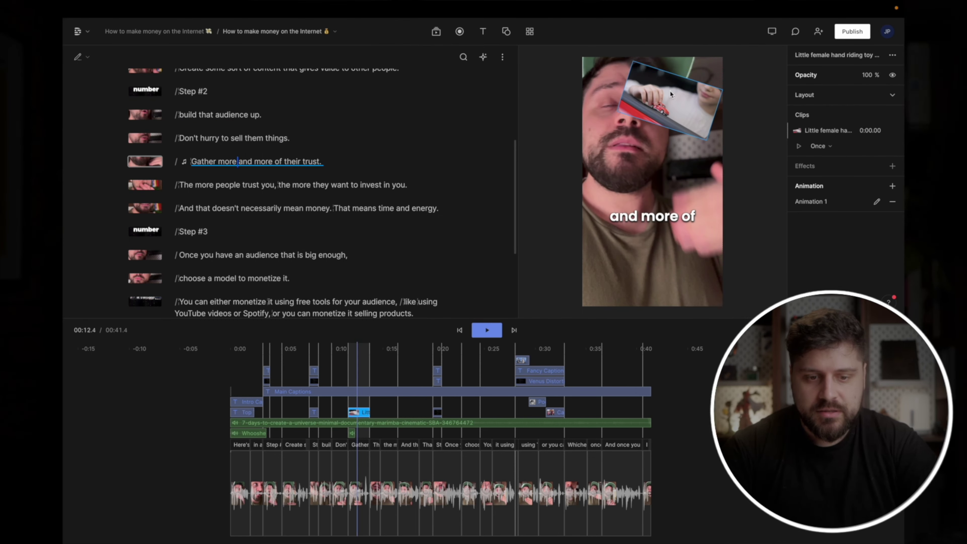
{"action": "left_click_drag", "start_coordinate": [679, 152], "coordinate": [696, 57]}
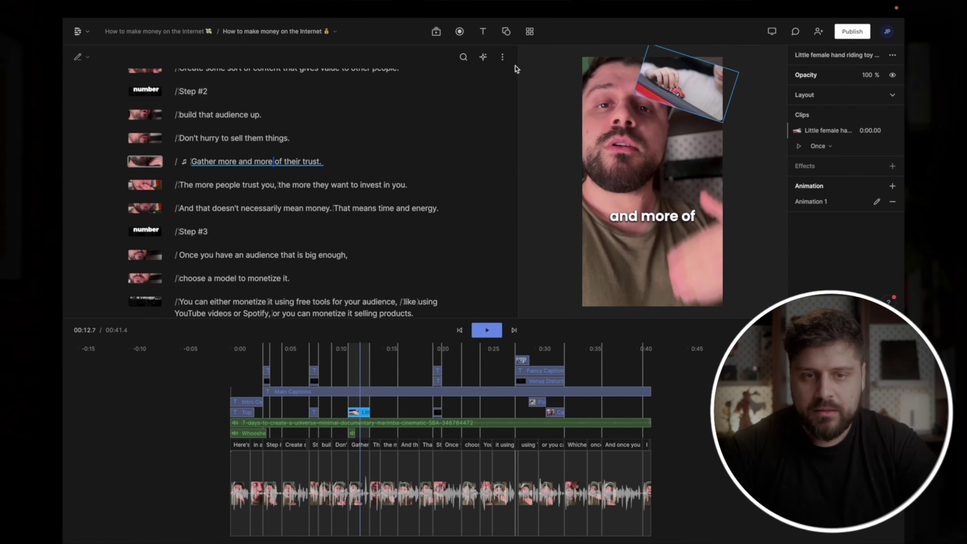
- Search GIPHY GIFs for "trust" and replace the template's toy car clip with the Believe Harrison Ford GIF
{"action": "left_click", "coordinate": [436, 32]}
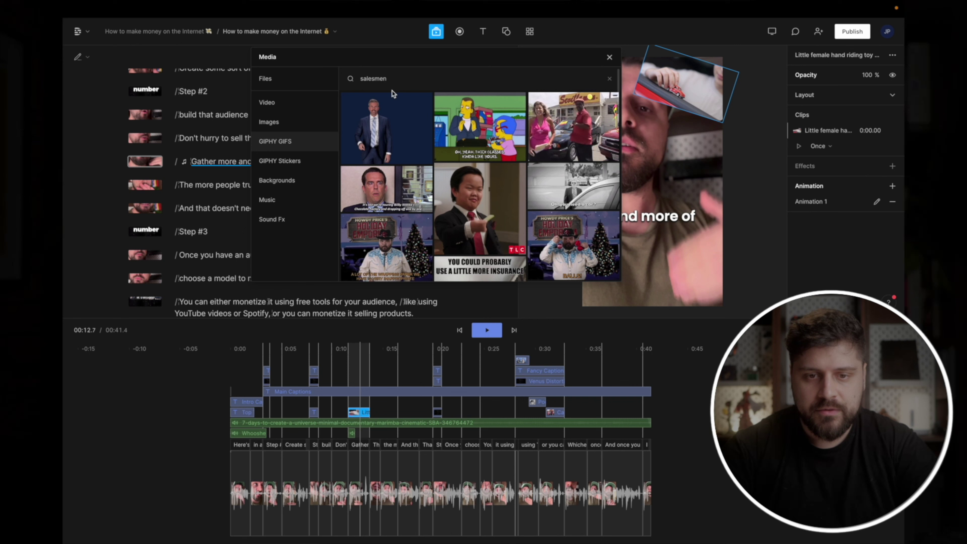
{"action": "key", "text": "super+a"}
{"action": "key", "text": "Return"}
{"action": "left_click", "coordinate": [385, 119]}
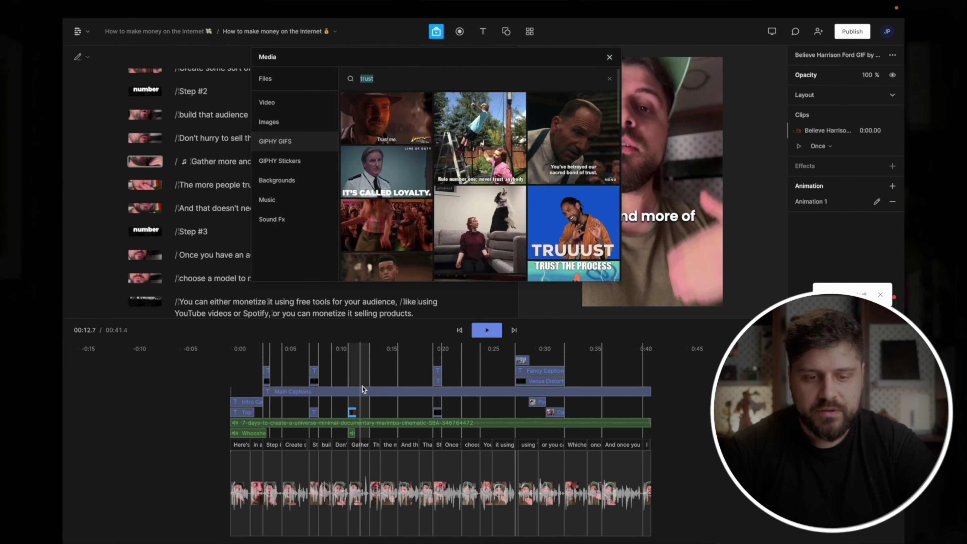
- Set the Believe Harrison Ford GIF's clip speed to 0.4x and play the scene
{"action": "left_click", "coordinate": [833, 145]}
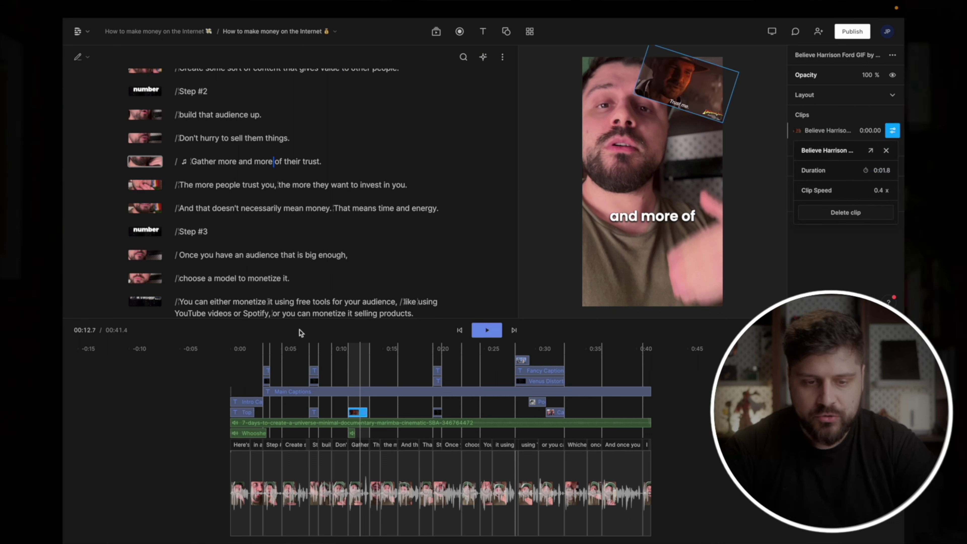
{"action": "left_click", "coordinate": [348, 353]}
{"action": "key", "text": "space"}
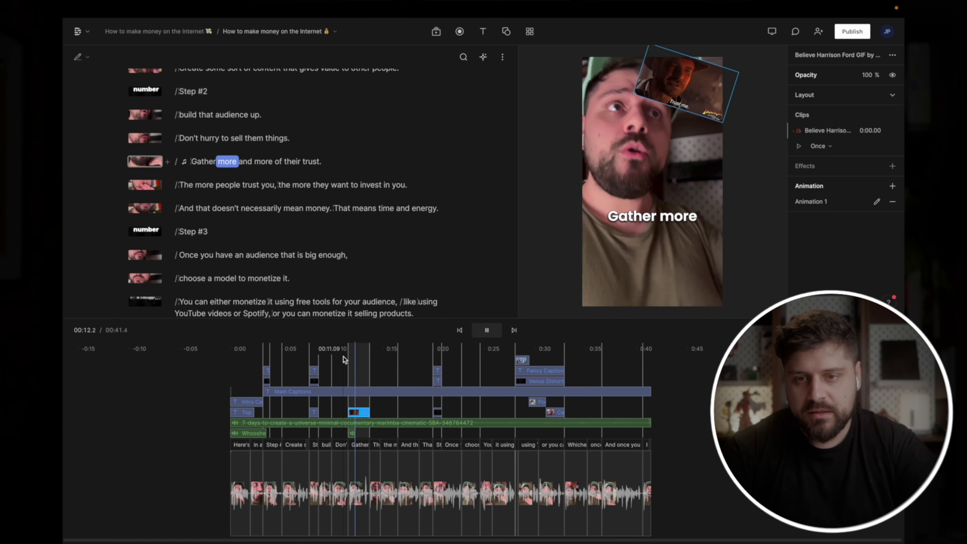
{"action": "left_click", "coordinate": [486, 329]}
- Apply the first JP Zooms template to the "Gather an audience" scene
{"action": "scroll", "coordinate": [283, 241], "scroll_direction": "down", "scroll_amount": 1}
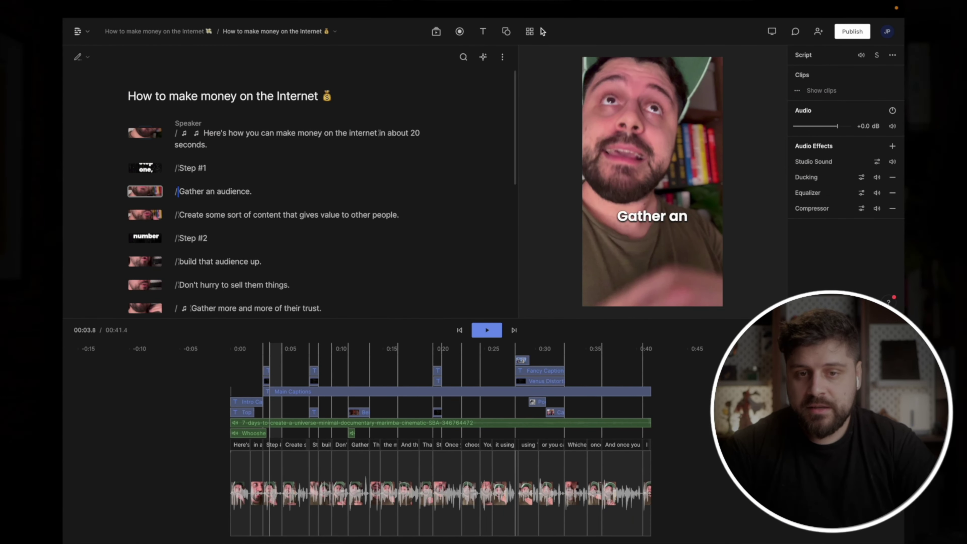
{"action": "left_click", "coordinate": [529, 32]}
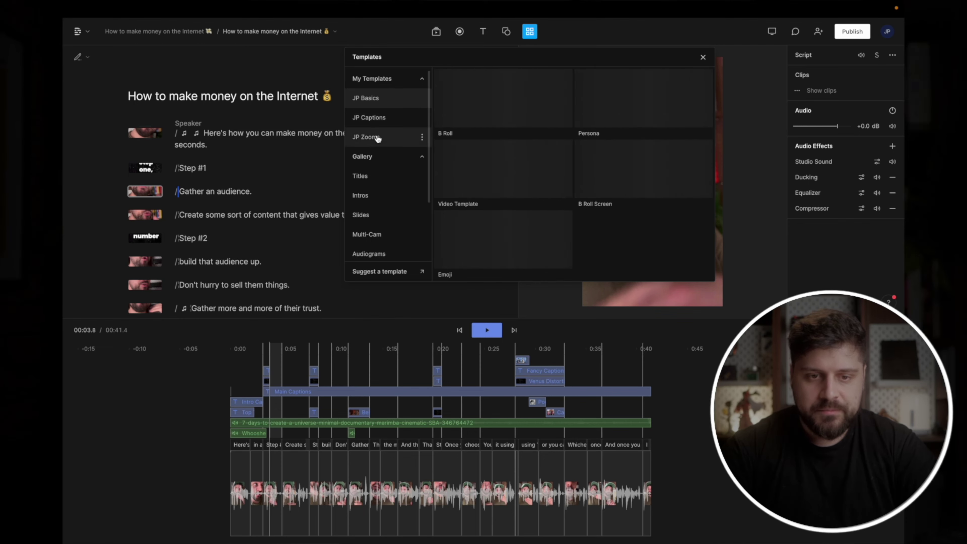
{"action": "left_click_drag", "start_coordinate": [512, 85], "coordinate": [229, 193]}
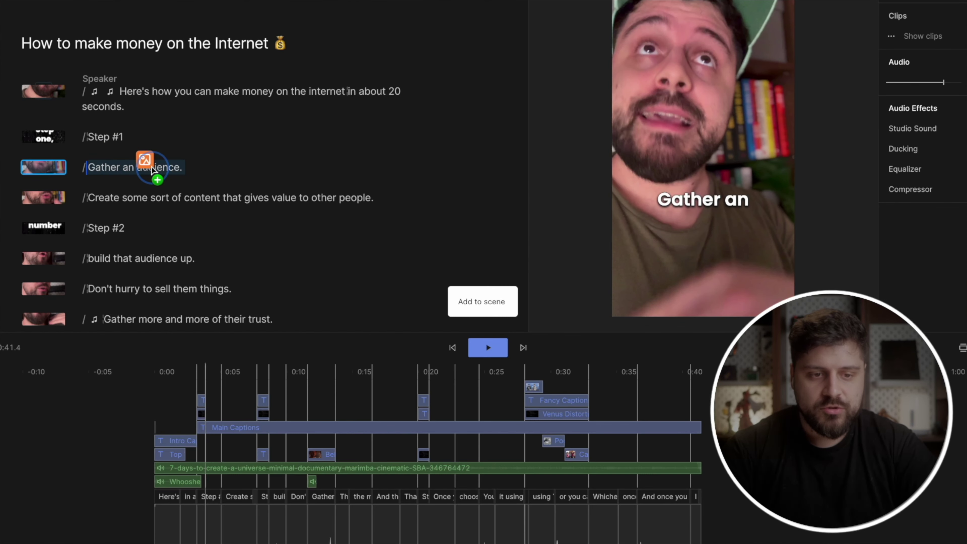
{"action": "left_click_drag", "start_coordinate": [153, 169], "coordinate": [153, 171]}
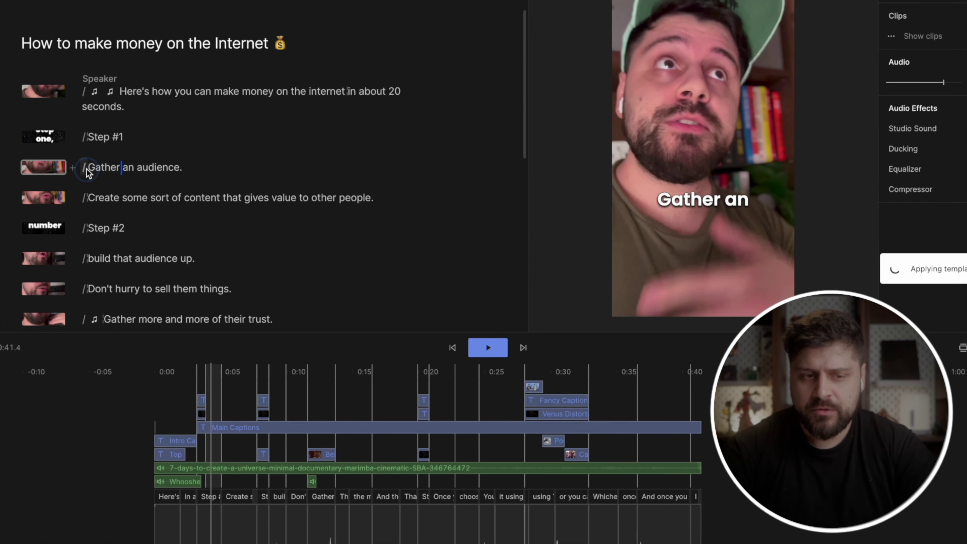
- Play from the Step #1 scene into "Gather an audience" to check the applied zoom template
{"action": "left_click", "coordinate": [100, 138]}
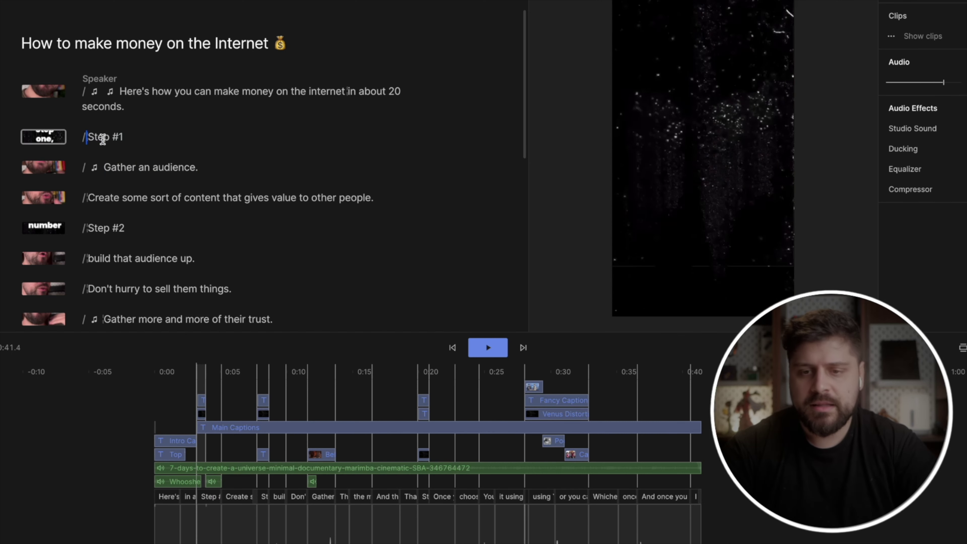
{"action": "key", "text": "space"}
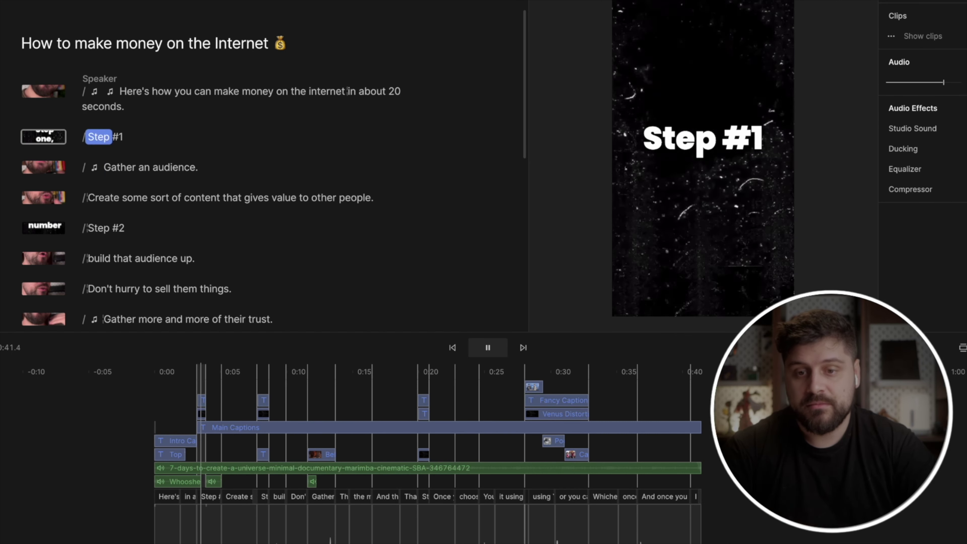
{"action": "key", "text": "space"}
{"action": "scroll", "coordinate": [198, 432], "scroll_direction": "up", "scroll_amount": 5}
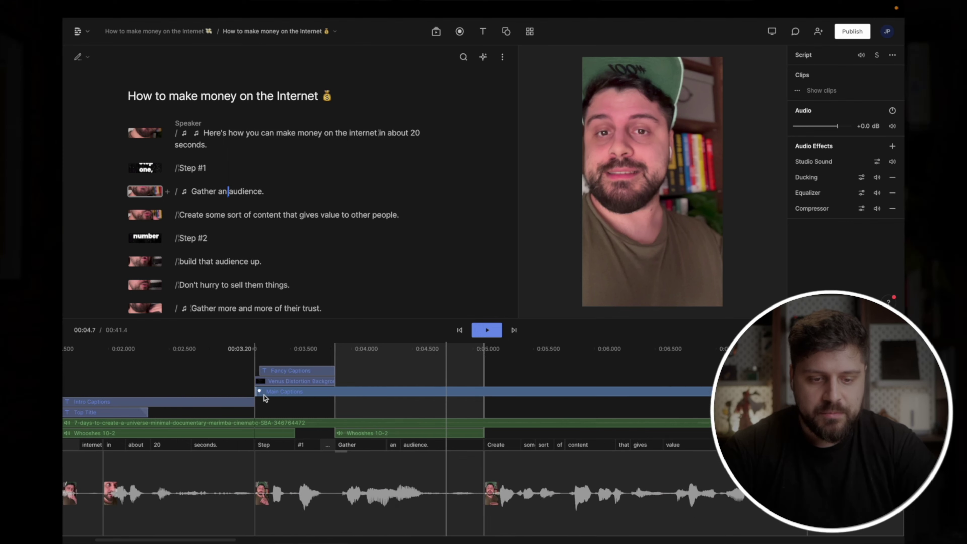
- Bring the Main Captions to the front in the "Gather an audience" scene and play it back from Step #1
{"action": "left_click", "coordinate": [395, 427]}
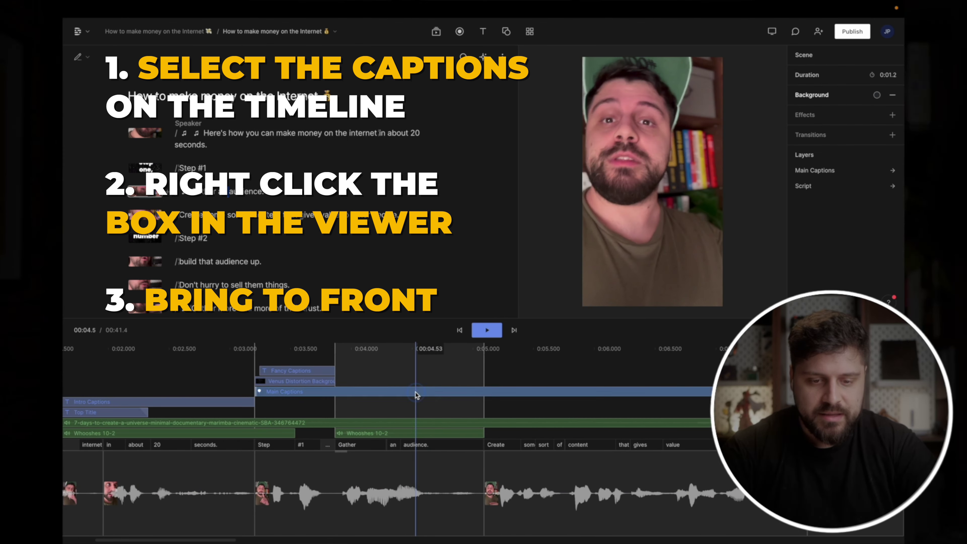
{"action": "left_click", "coordinate": [415, 392]}
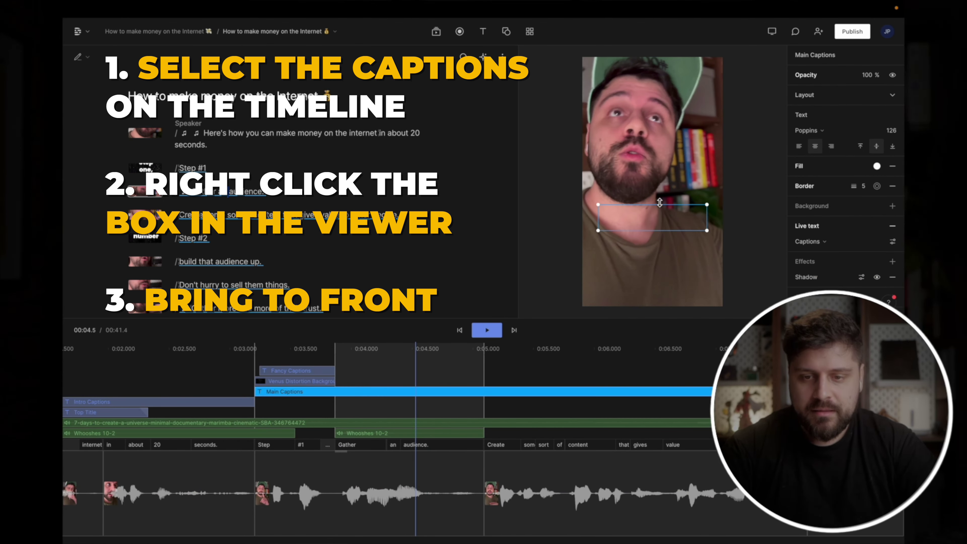
{"action": "right_click", "coordinate": [660, 219]}
{"action": "left_click", "coordinate": [674, 224]}
{"action": "left_click", "coordinate": [303, 355]}
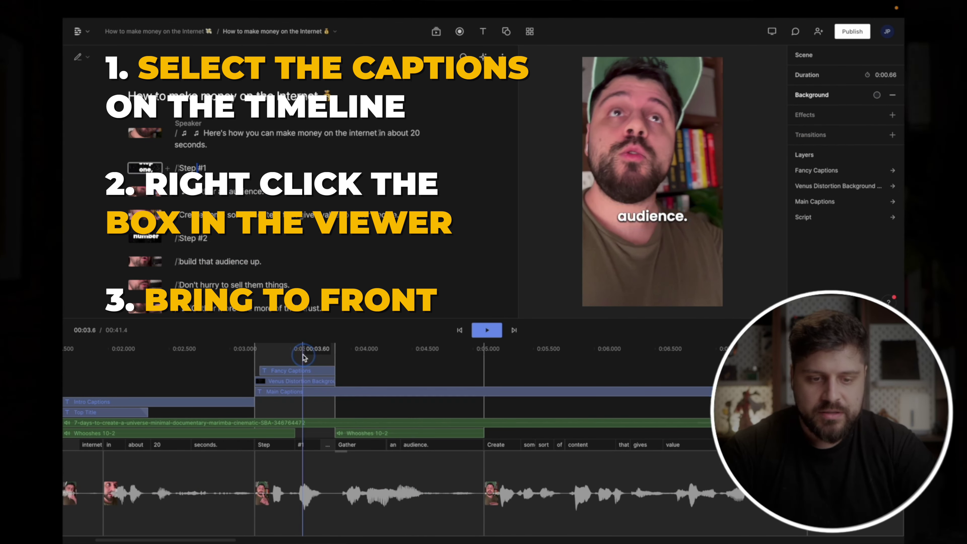
{"action": "key", "text": "space"}
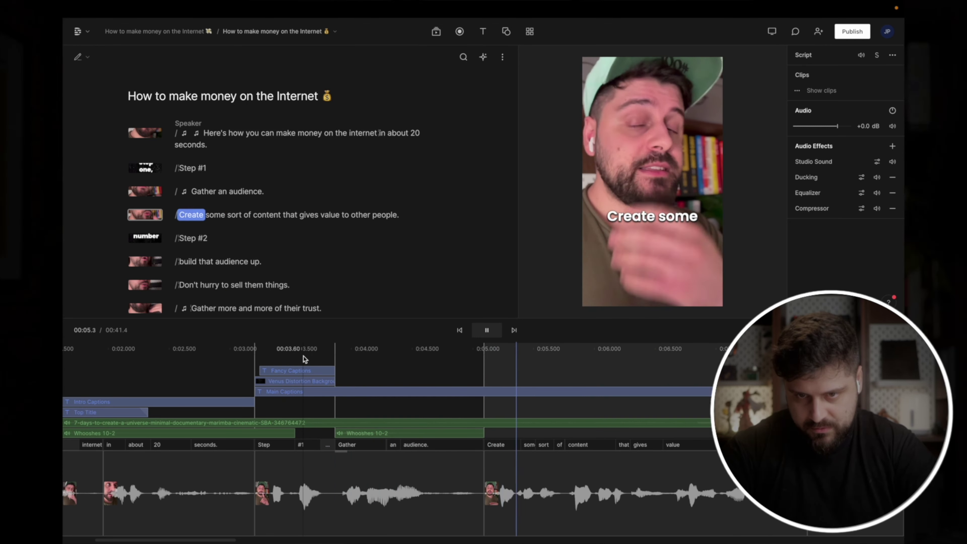
{"action": "key", "text": "space"}
- Apply the Zoom Out template to the "Create some sort of content" scene and play the cut into it
{"action": "left_click", "coordinate": [183, 215]}
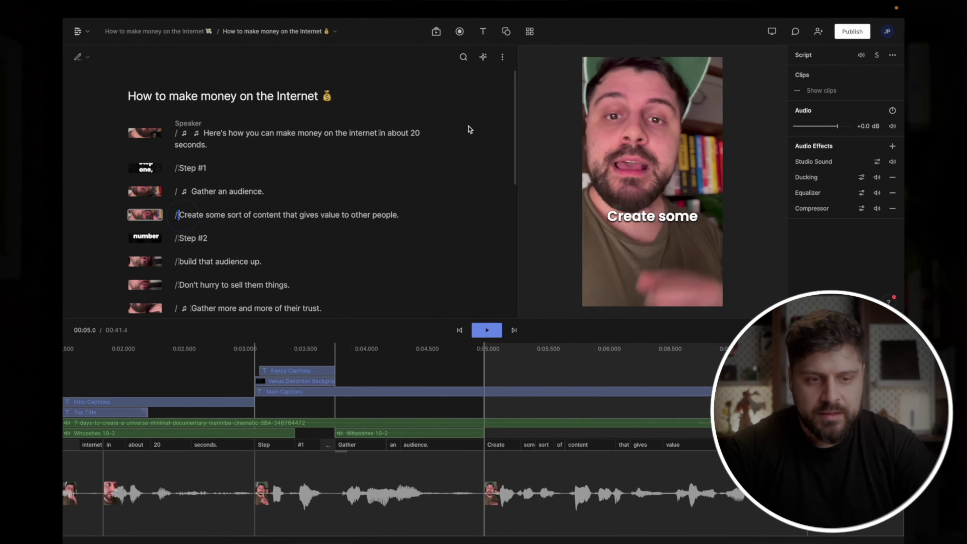
{"action": "left_click", "coordinate": [529, 32]}
{"action": "left_click", "coordinate": [600, 126]}
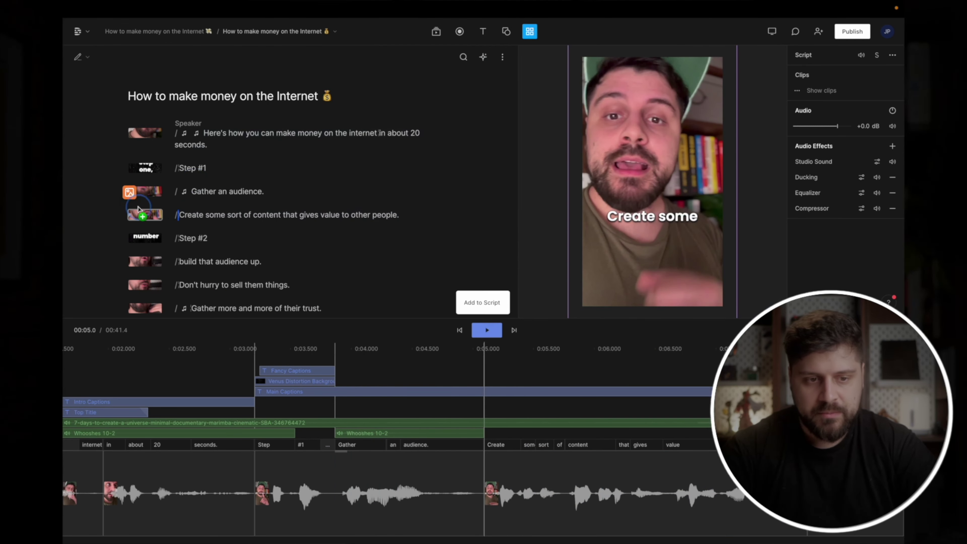
{"action": "left_click", "coordinate": [457, 361]}
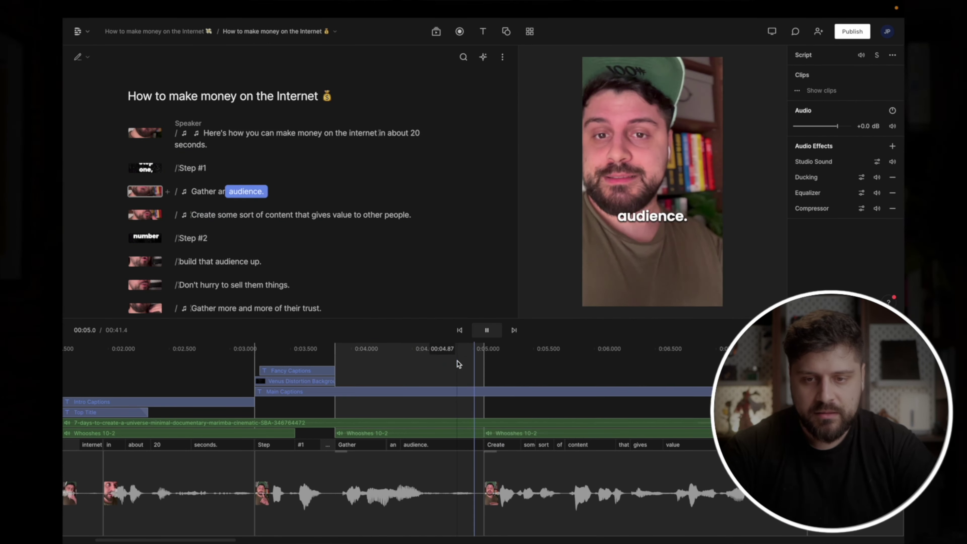
- Bring the Main Captions to the front in the "Create some sort of content" scene
{"action": "left_click", "coordinate": [548, 391]}
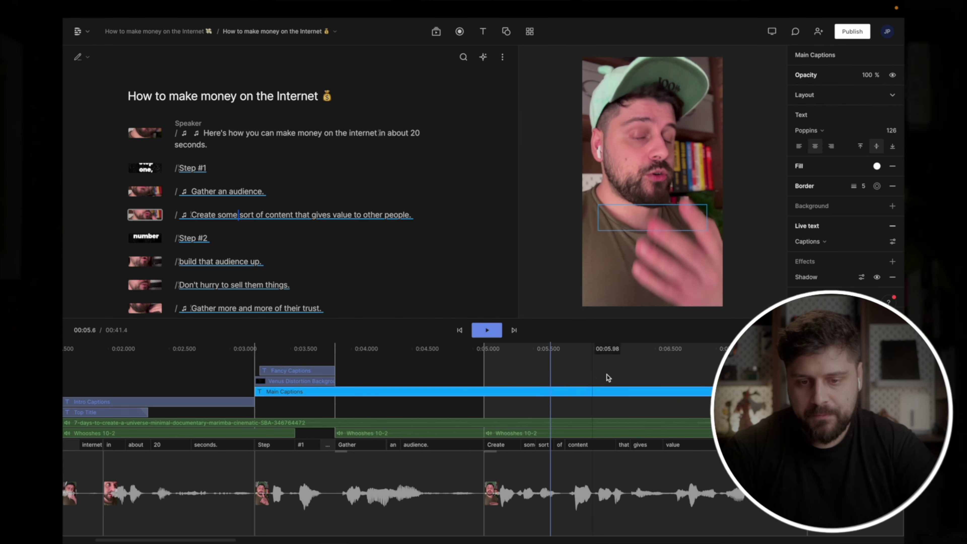
{"action": "right_click", "coordinate": [650, 227]}
{"action": "left_click", "coordinate": [663, 233]}
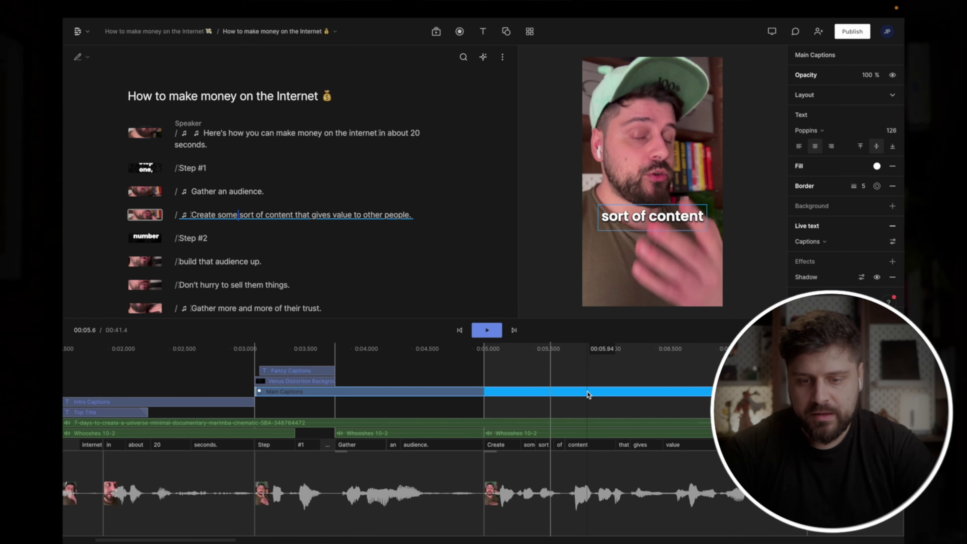
{"action": "right_click", "coordinate": [660, 218]}
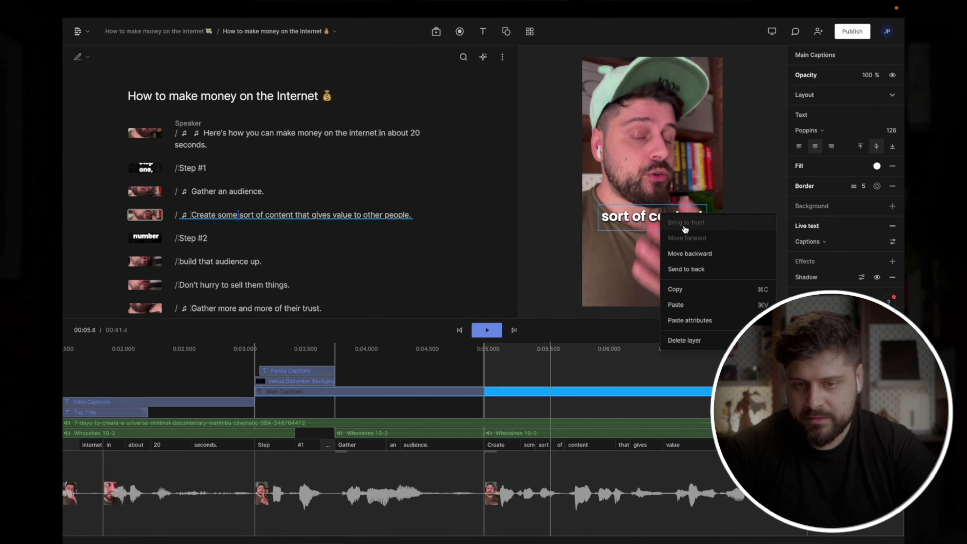
{"action": "left_click", "coordinate": [544, 356]}
- Play from the Step #1 scene through to "build that audience up" to review the zooms and captions
{"action": "left_click", "coordinate": [439, 356]}
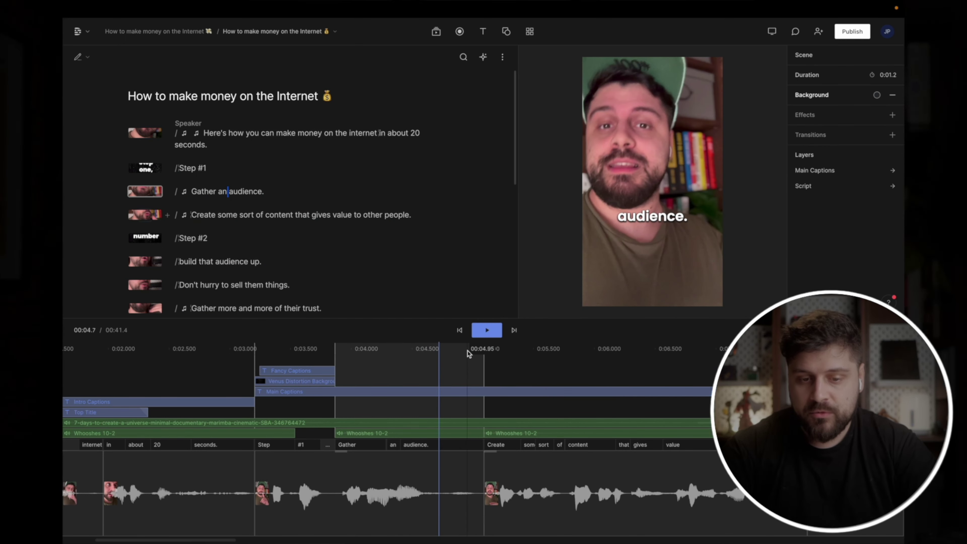
{"action": "left_click", "coordinate": [309, 343]}
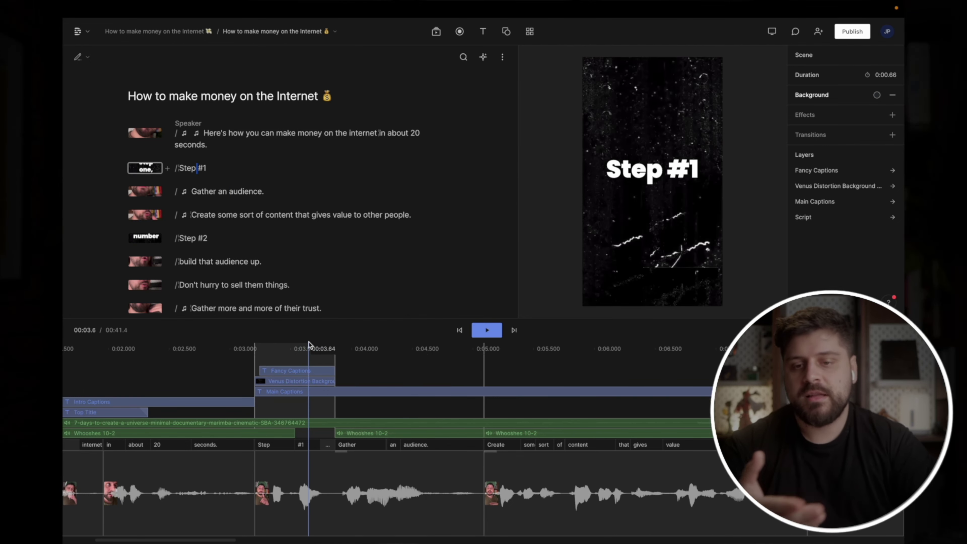
{"action": "key", "text": "space"}
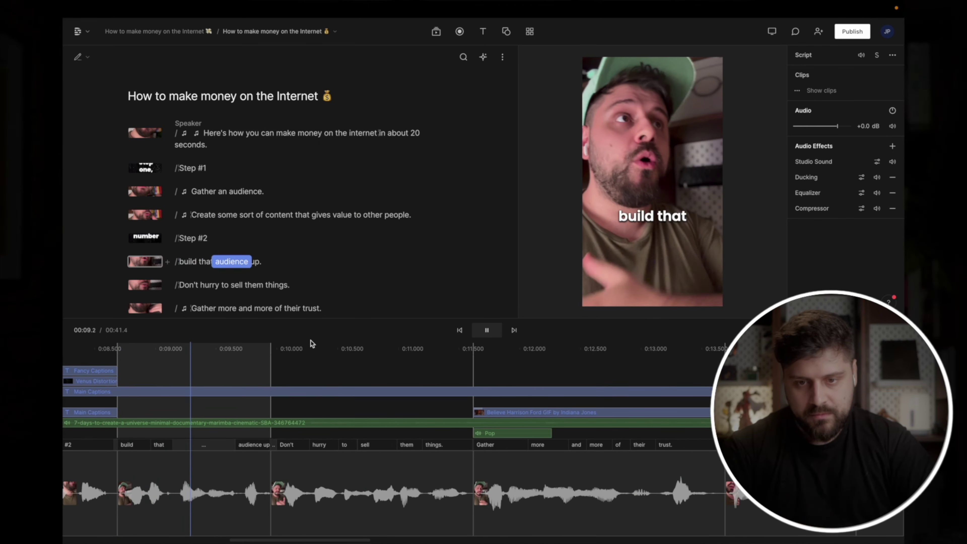
{"action": "key", "text": "space"}
- Apply the Zoom In template to the "build that audience up" and "Don't hurry to sell them things" scenes
{"action": "scroll", "coordinate": [319, 237], "scroll_direction": "down", "scroll_amount": 2}
{"action": "left_click", "coordinate": [529, 31]}
{"action": "left_click_drag", "start_coordinate": [483, 127], "coordinate": [222, 211]}
{"action": "left_click", "coordinate": [530, 31]}
{"action": "left_click_drag", "start_coordinate": [491, 125], "coordinate": [202, 234]}
- Bring the Main Captions to the front in the "build that audience up" and "Don't hurry to sell them things" scenes
{"action": "left_click", "coordinate": [216, 456]}
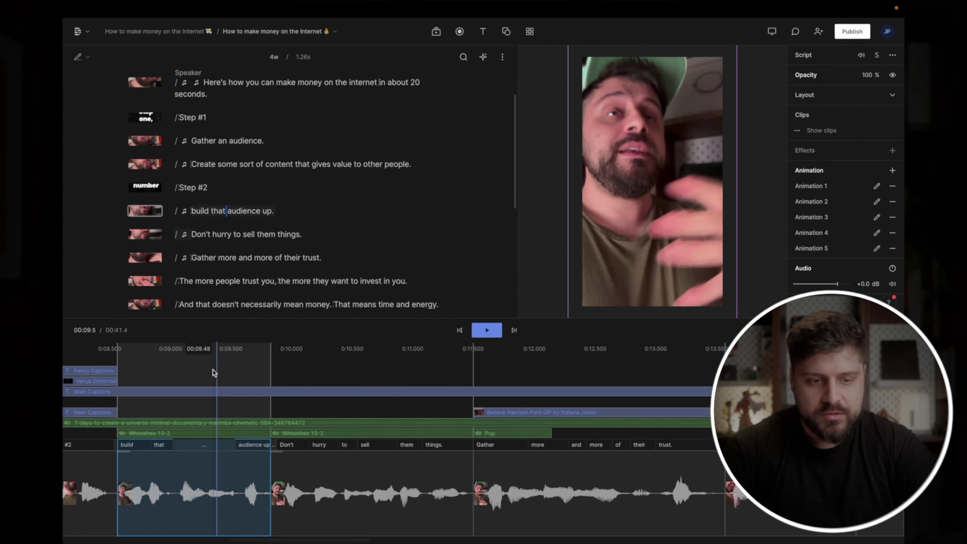
{"action": "left_click", "coordinate": [212, 392]}
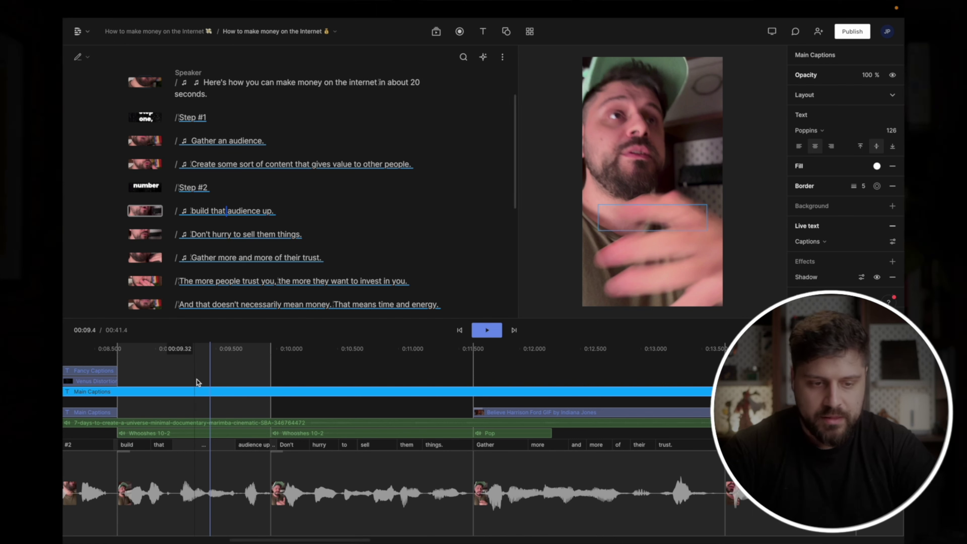
{"action": "right_click", "coordinate": [650, 214]}
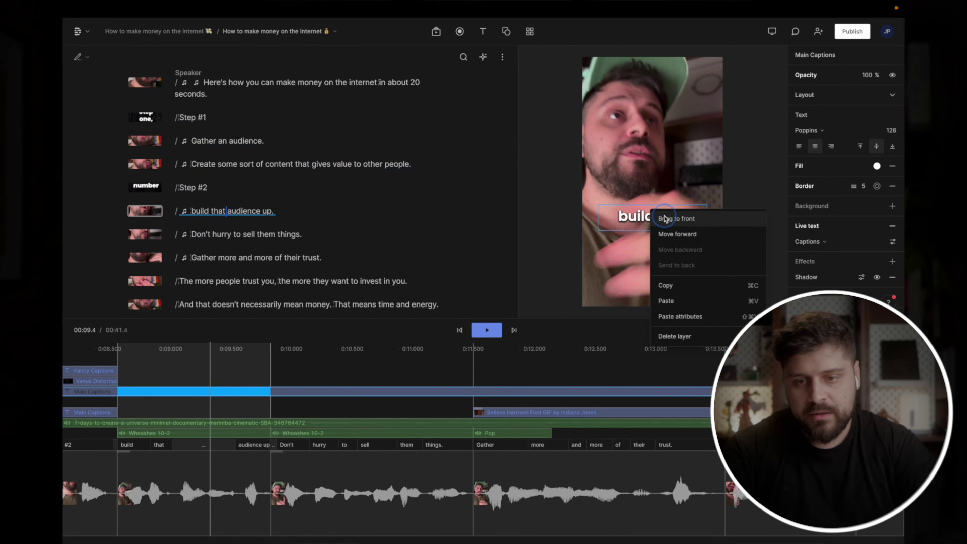
{"action": "left_click", "coordinate": [346, 483]}
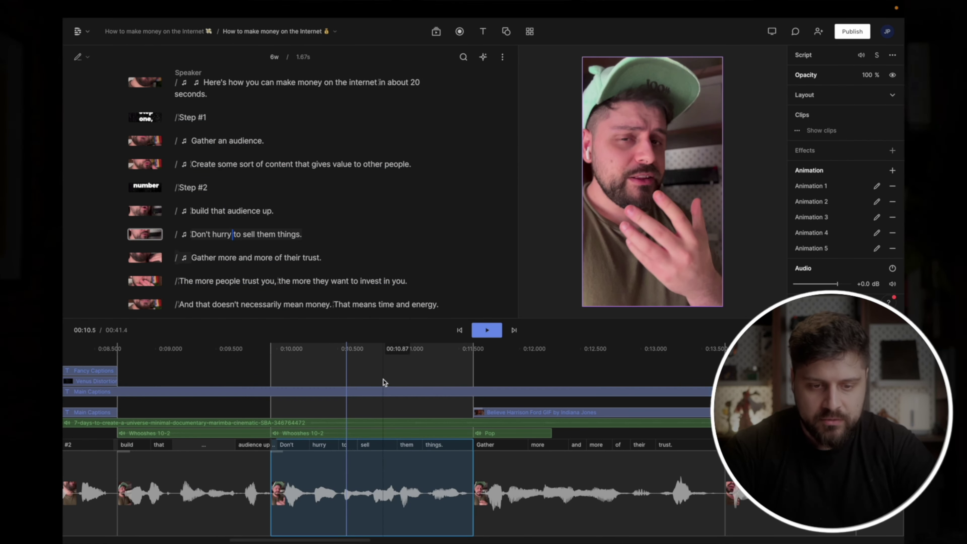
{"action": "left_click", "coordinate": [379, 392]}
{"action": "right_click", "coordinate": [659, 219]}
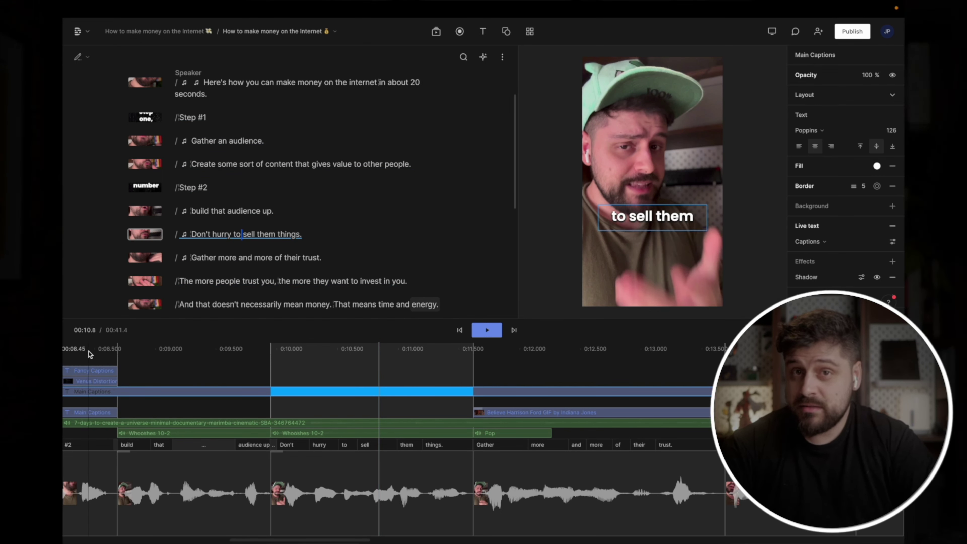
- Play from the Step #2 scene through to "That means time and energy" to review the edit
{"action": "scroll", "coordinate": [250, 430], "scroll_direction": "down", "scroll_amount": 3}
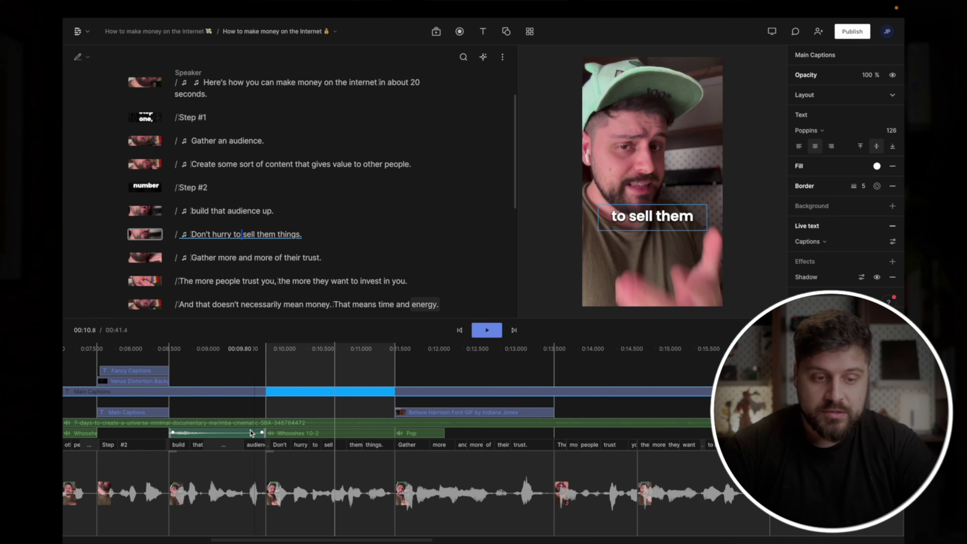
{"action": "left_click", "coordinate": [125, 359]}
{"action": "key", "text": "space"}
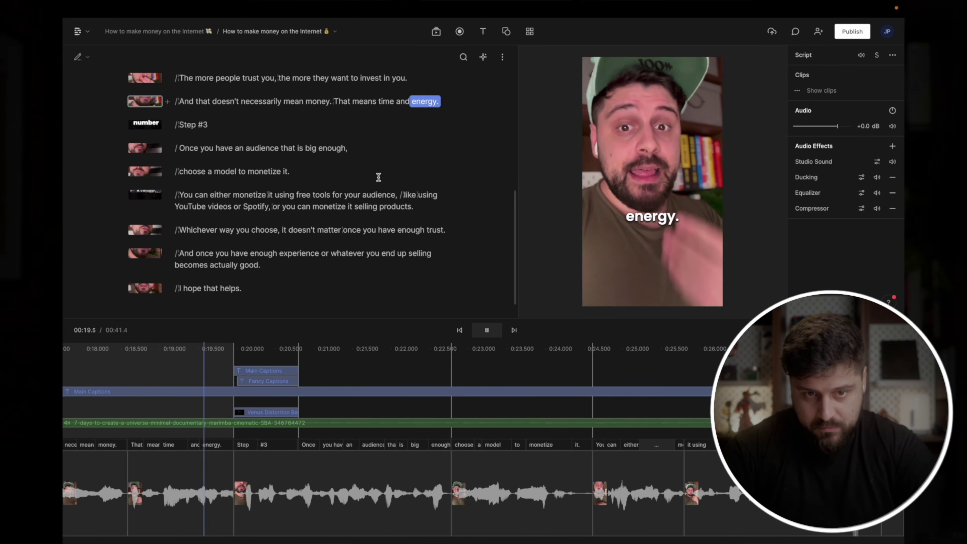
{"action": "key", "text": "space"}
- Split off a new scene before "That means time and energy" and apply the Zoom In template to it
{"action": "left_click", "coordinate": [334, 102]}
{"action": "scroll", "coordinate": [242, 395], "scroll_direction": "left", "scroll_amount": 3}
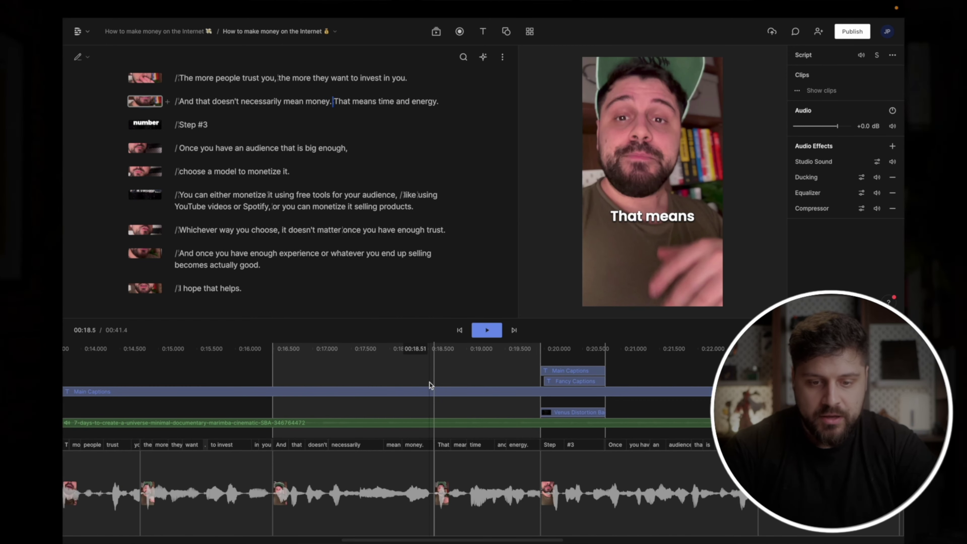
{"action": "type", "text": "/"}
{"action": "left_click", "coordinate": [529, 31]}
{"action": "left_click_drag", "start_coordinate": [464, 94], "coordinate": [360, 100]}
- Bring the Main Captions to the front in the "That means time and energy" scene and play the section
{"action": "left_click", "coordinate": [484, 390]}
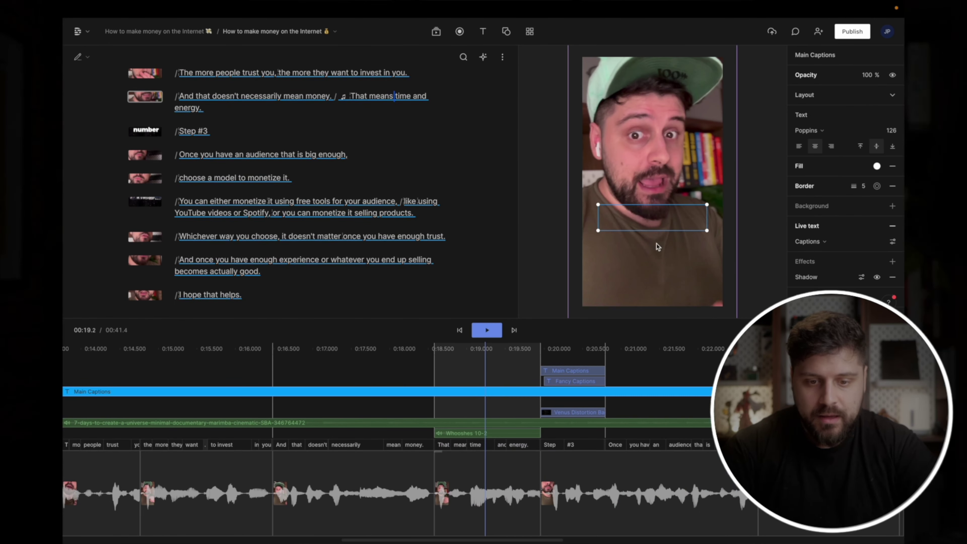
{"action": "right_click", "coordinate": [655, 209]}
{"action": "left_click", "coordinate": [675, 217]}
{"action": "left_click", "coordinate": [360, 363]}
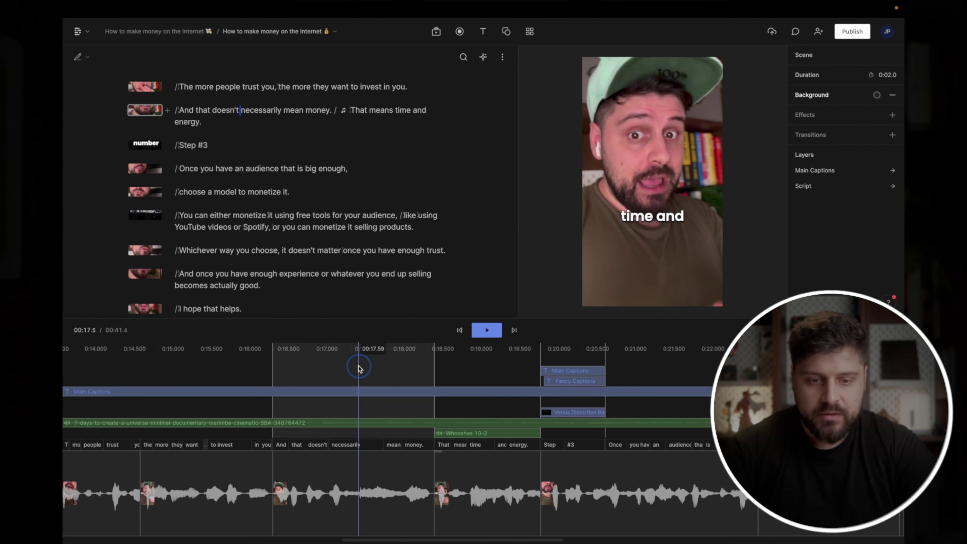
{"action": "key", "text": "space"}
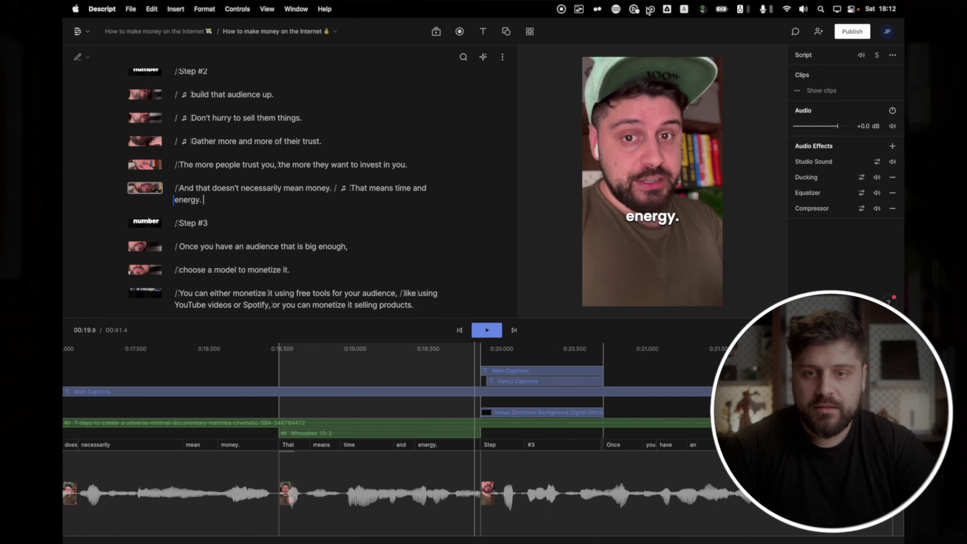
- Apply the Zoom In template to the "Once you have an audience" and "choose a model to monetize it" scenes
{"action": "left_click", "coordinate": [264, 222]}
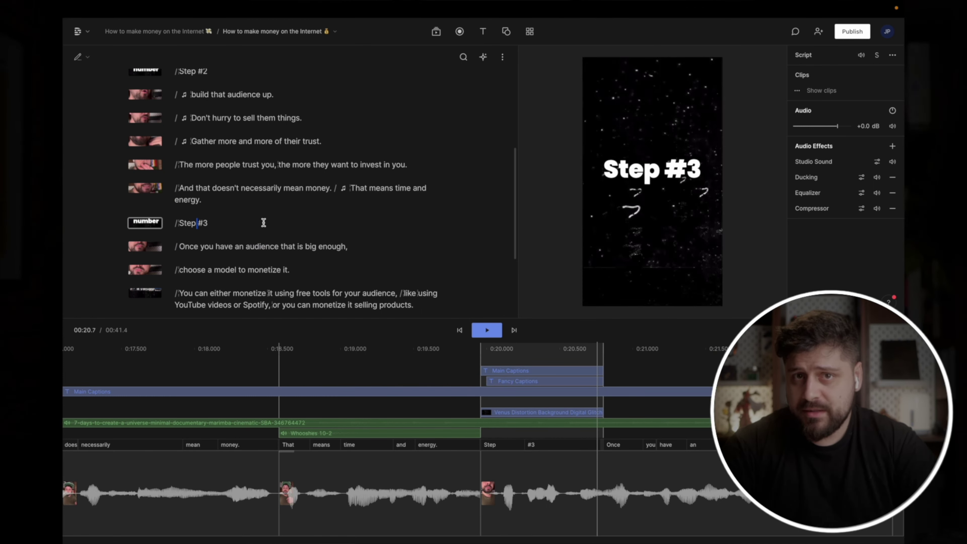
{"action": "scroll", "coordinate": [269, 233], "scroll_direction": "down", "scroll_amount": 2}
{"action": "left_click", "coordinate": [180, 214]}
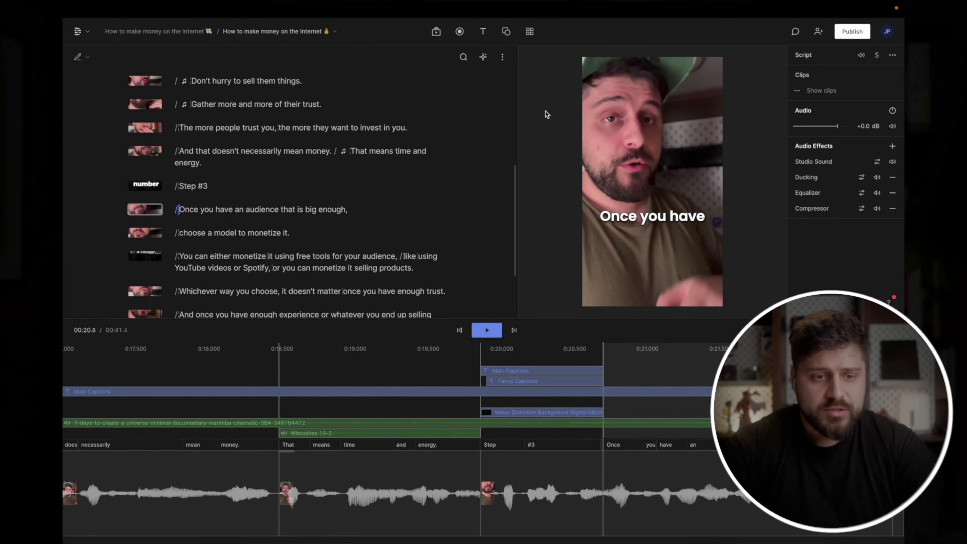
{"action": "left_click", "coordinate": [533, 33]}
{"action": "left_click_drag", "start_coordinate": [474, 112], "coordinate": [253, 208]}
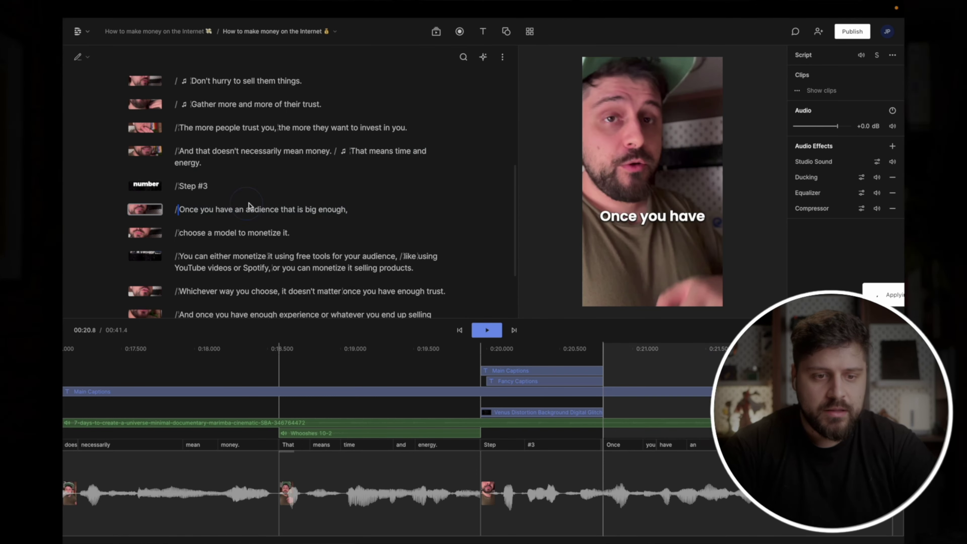
{"action": "left_click", "coordinate": [528, 30]}
{"action": "left_click_drag", "start_coordinate": [474, 112], "coordinate": [252, 233]}
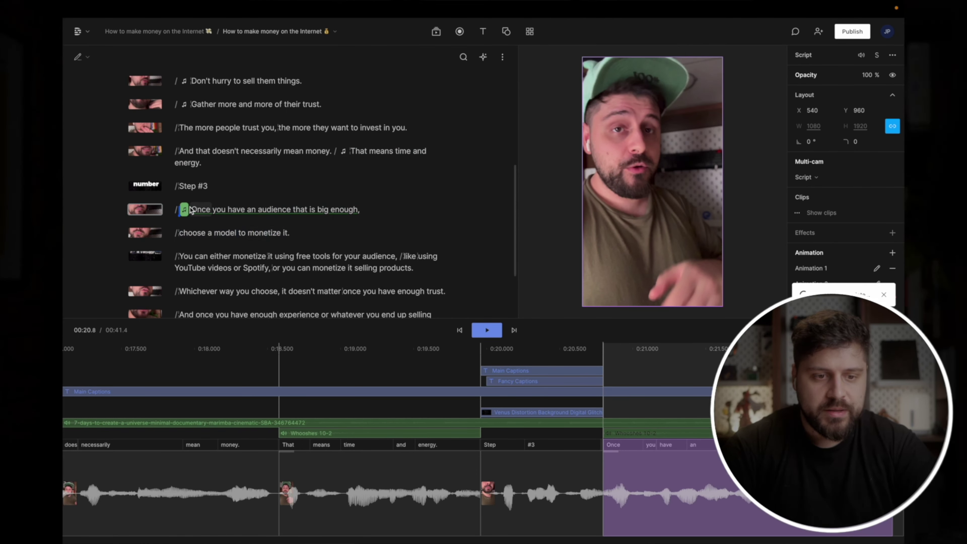
- Bring the Main Captions to the front in the "Once you have an audience" and "choose a model to monetize it" scenes
{"action": "left_click", "coordinate": [193, 208]}
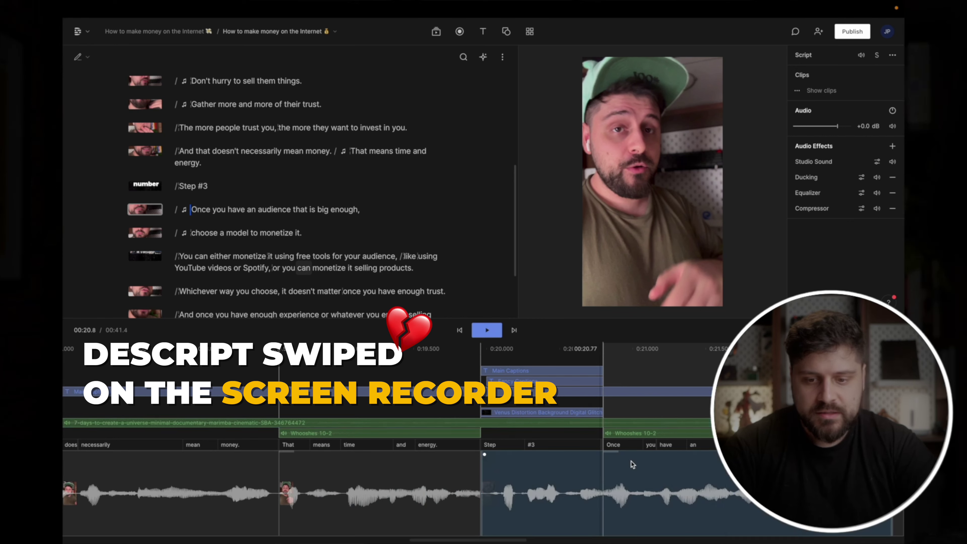
{"action": "left_click", "coordinate": [725, 475]}
{"action": "scroll", "coordinate": [725, 476], "scroll_direction": "right", "scroll_amount": 3}
{"action": "left_click", "coordinate": [577, 390]}
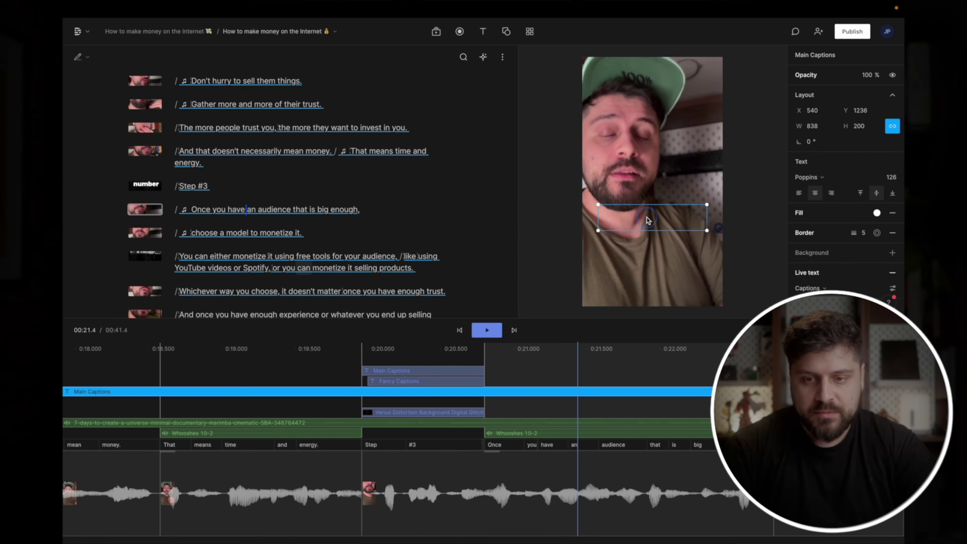
{"action": "right_click", "coordinate": [647, 216]}
{"action": "left_click", "coordinate": [662, 223]}
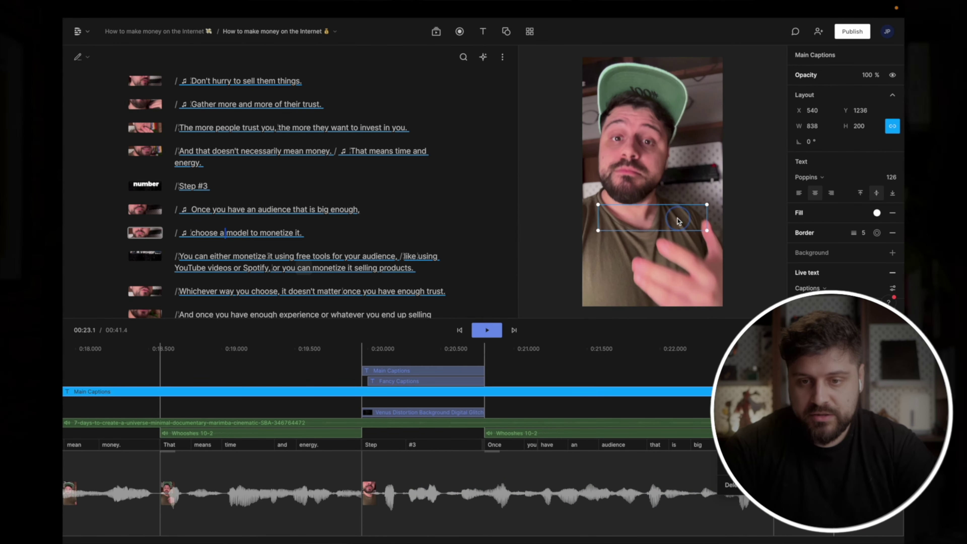
- Play the remaining scenes from "You can either monetize it" through to "I hope that helps" to check them
{"action": "scroll", "coordinate": [283, 227], "scroll_direction": "down", "scroll_amount": 1}
{"action": "left_click", "coordinate": [178, 212]}
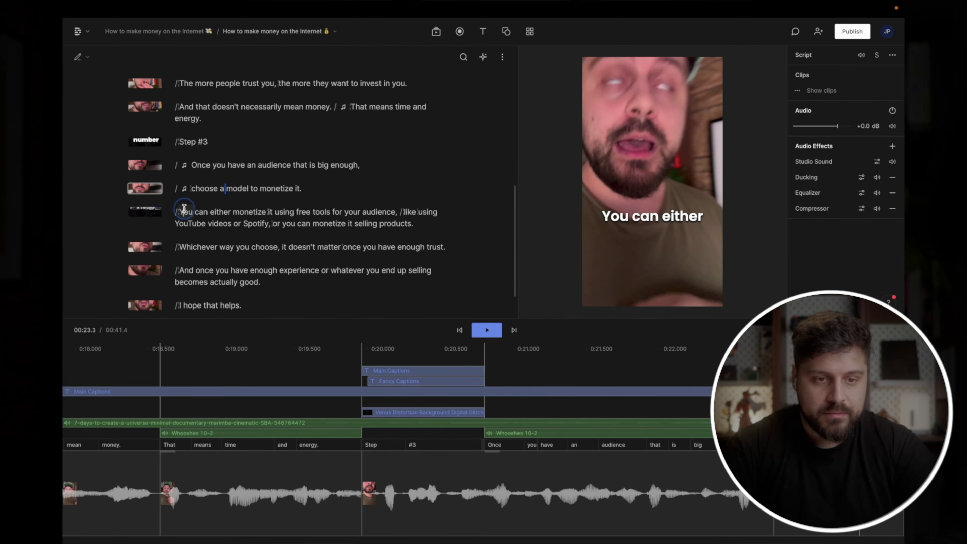
{"action": "left_click", "coordinate": [215, 218]}
{"action": "key", "text": "space"}
{"action": "scroll", "coordinate": [220, 212], "scroll_direction": "down", "scroll_amount": 1}
{"action": "left_click", "coordinate": [179, 206]}
{"action": "key", "text": "space"}
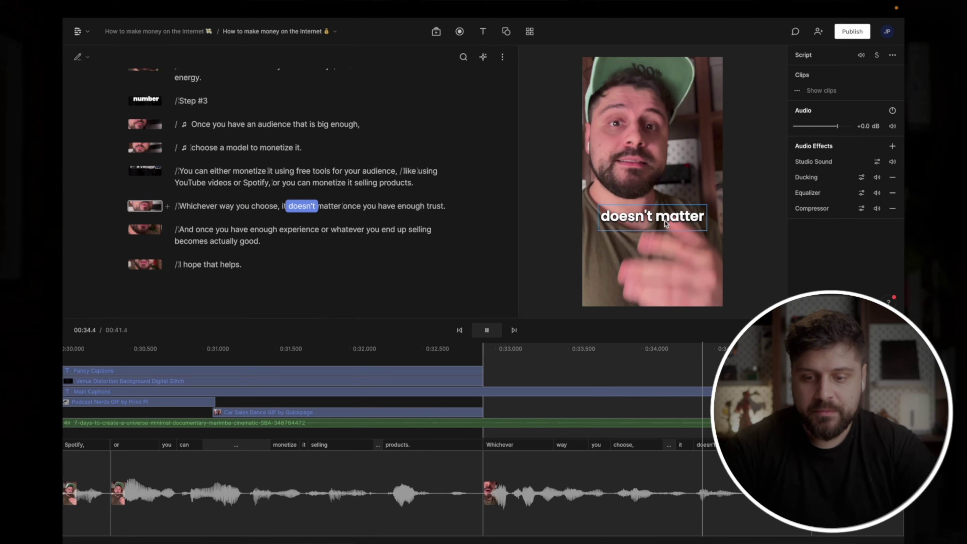
{"action": "key", "text": "space"}
{"action": "key", "text": "space"}
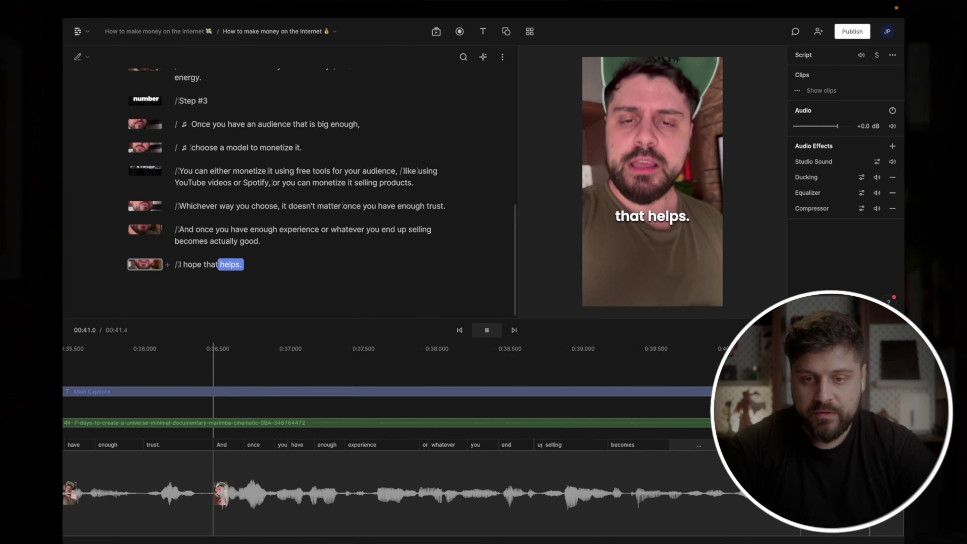
- Apply the Zoom In template to the "I hope that helps" scene and bring its Main Captions to the front
{"action": "left_click", "coordinate": [529, 32]}
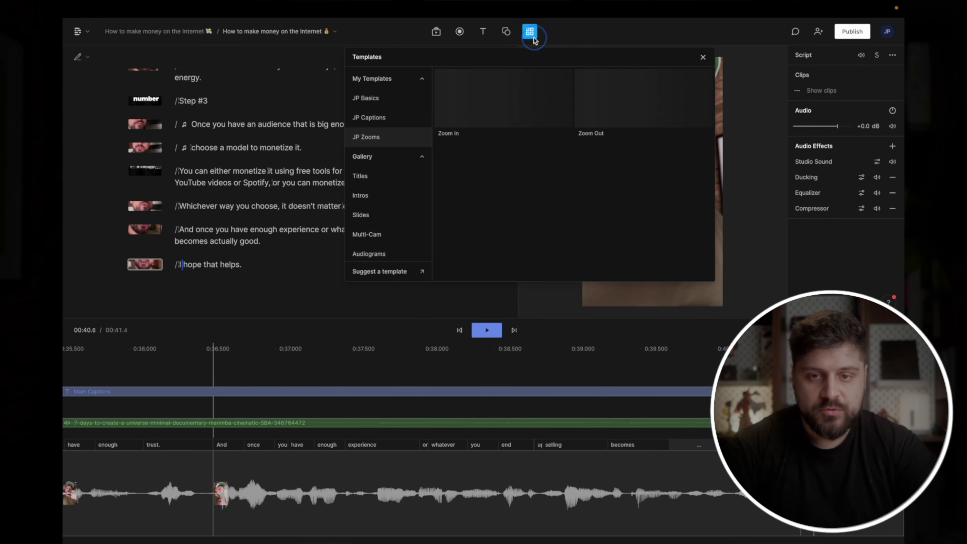
{"action": "left_click_drag", "start_coordinate": [475, 102], "coordinate": [219, 265]}
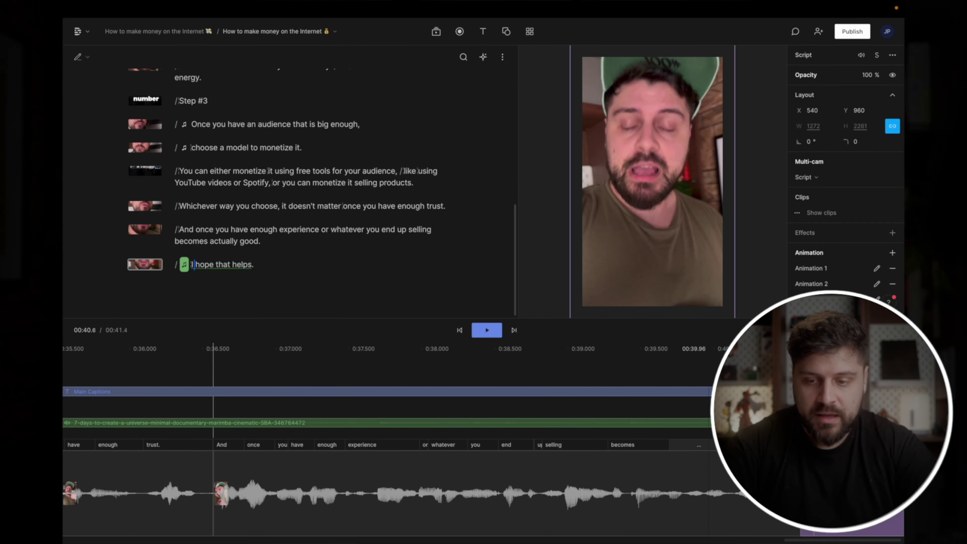
{"action": "left_click", "coordinate": [667, 246]}
{"action": "right_click", "coordinate": [656, 226]}
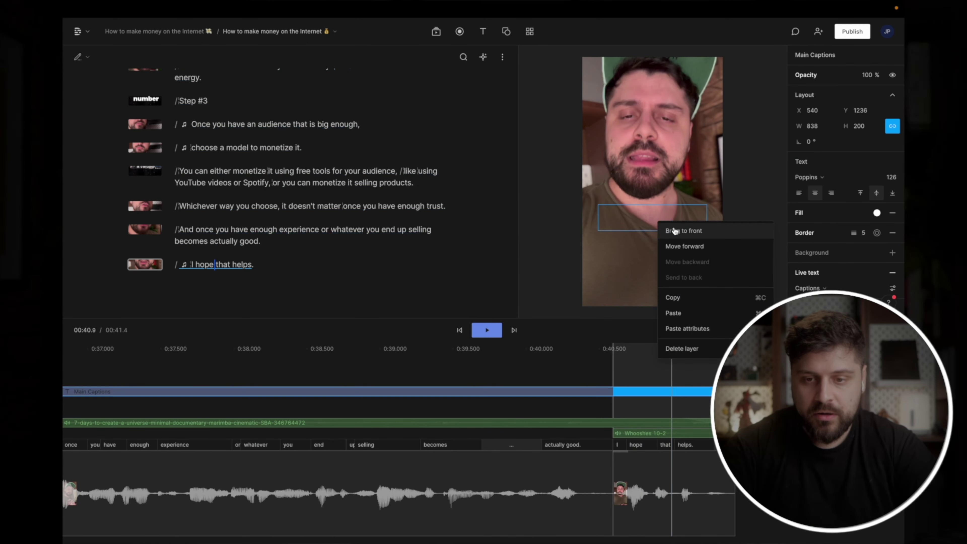
{"action": "key", "text": "Escape"}
- Reduce the width of the script video layer in the "And once you have enough experience" scene
{"action": "left_click", "coordinate": [192, 264]}
{"action": "left_click", "coordinate": [194, 238]}
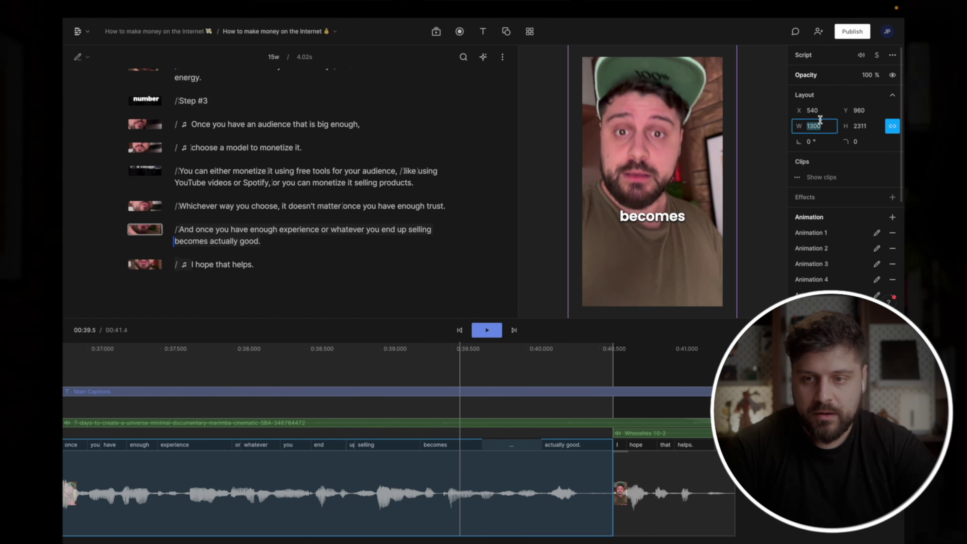
{"action": "type", "text": "108"}
- Play the last two scenes from "And once you have enough experience" and change the final caption word to "helps!"
{"action": "left_click", "coordinate": [182, 229]}
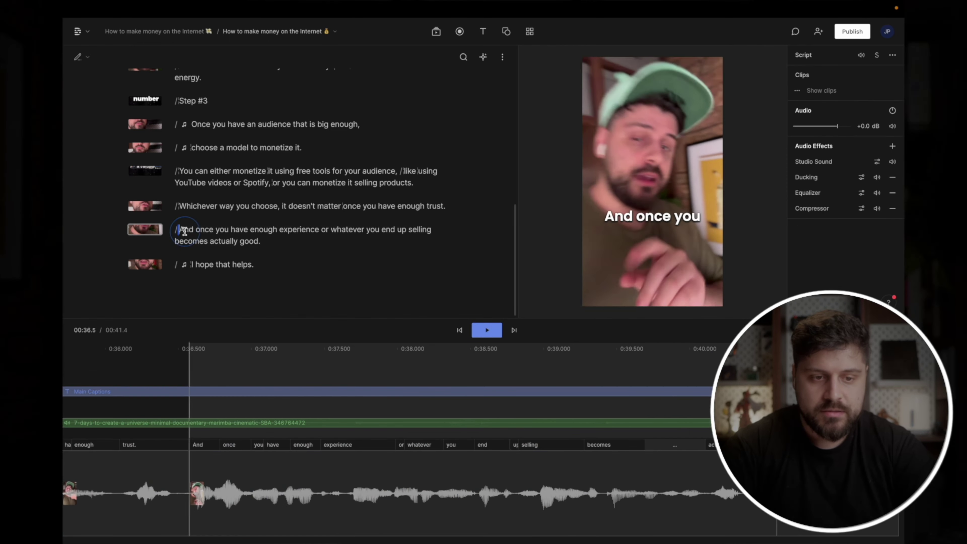
{"action": "key", "text": "space"}
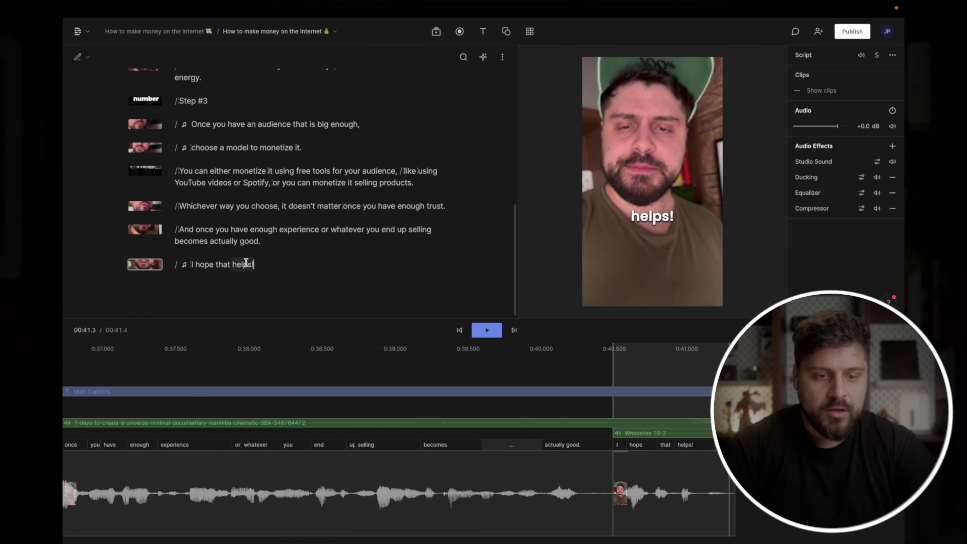
- Apply the Text Wall Captions template from JP Captions to the words "that helps!" in the last scene
{"action": "left_click", "coordinate": [436, 28]}
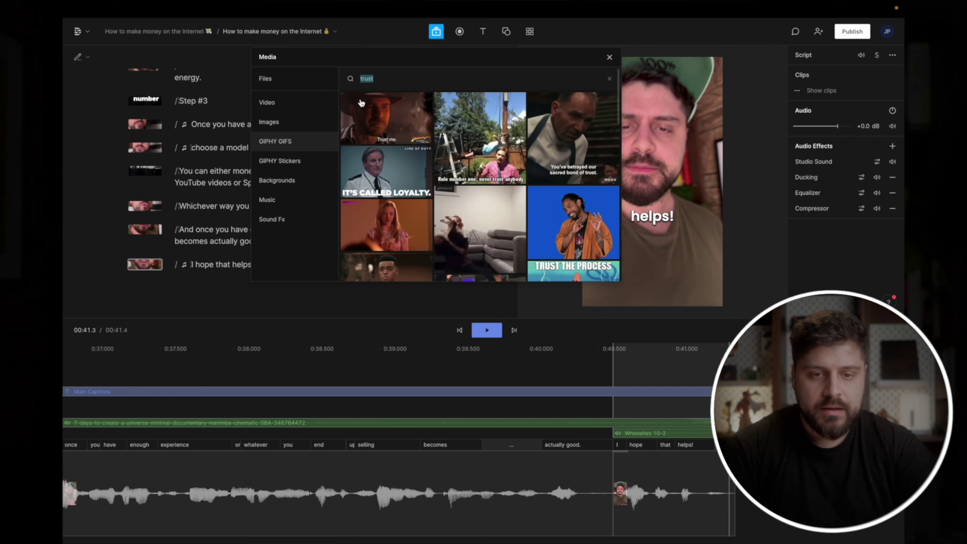
{"action": "left_click", "coordinate": [529, 32]}
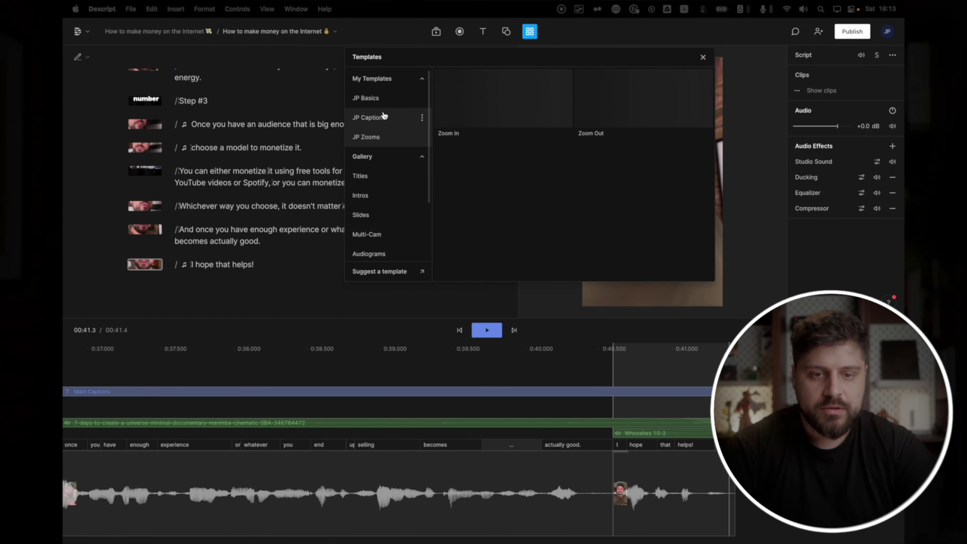
{"action": "left_click", "coordinate": [384, 96]}
{"action": "left_click", "coordinate": [397, 117]}
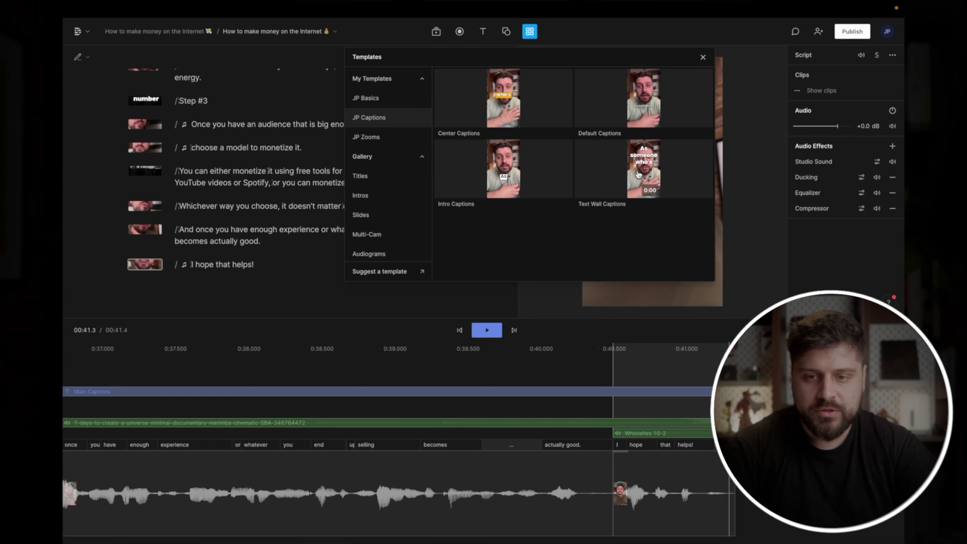
{"action": "left_click_drag", "start_coordinate": [638, 174], "coordinate": [278, 210]}
{"action": "left_click_drag", "start_coordinate": [231, 264], "coordinate": [231, 264]}
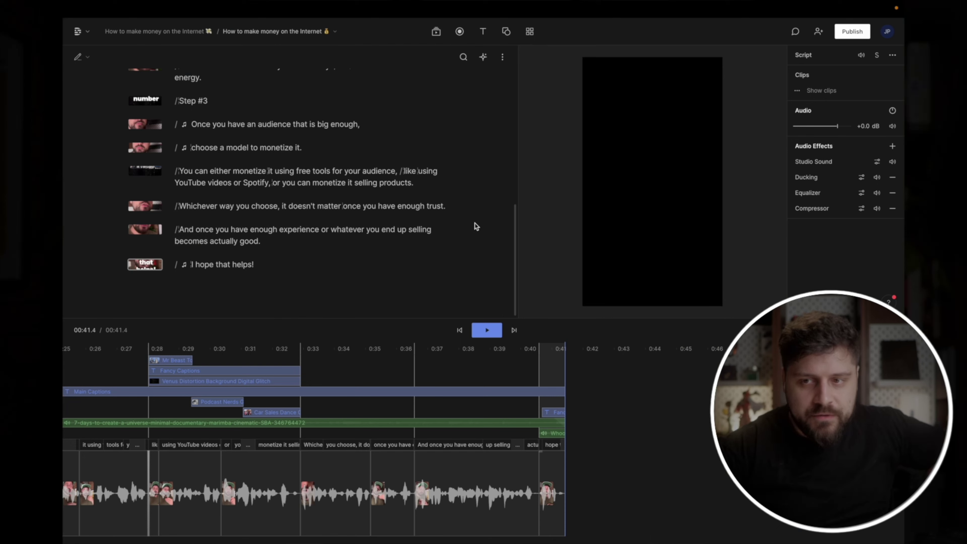
- Export the composition as a video named "How to make money on the Internet" to the Desktop
{"action": "scroll", "coordinate": [406, 203], "scroll_direction": "up", "scroll_amount": 10}
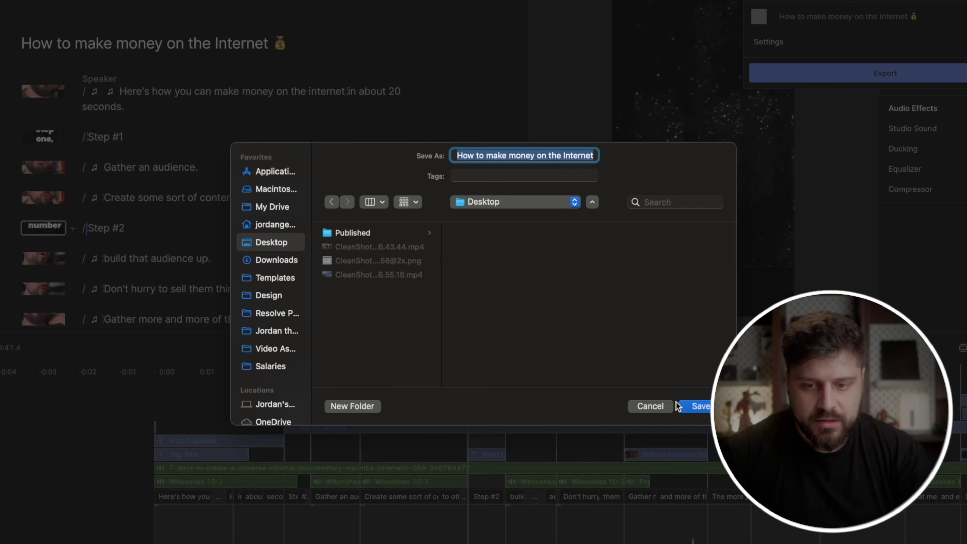
{"action": "left_click", "coordinate": [682, 406]}
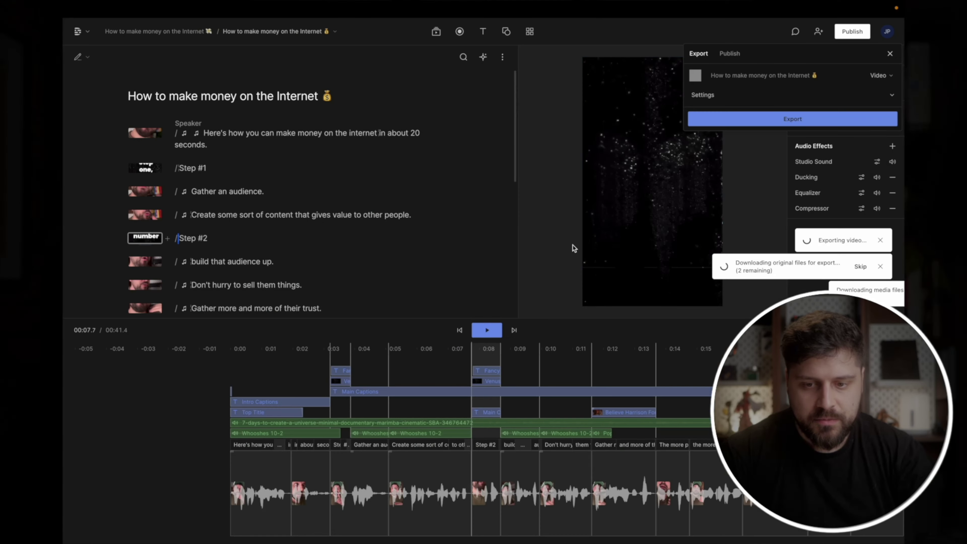
- Switch to the Notes app and copy the "How to make money on the Internet" video description
{"action": "key", "text": "super+space"}
{"action": "type", "text": "not"}
{"action": "key", "text": "Down"}
{"action": "key", "text": "Down"}
{"action": "key", "text": "Return"}
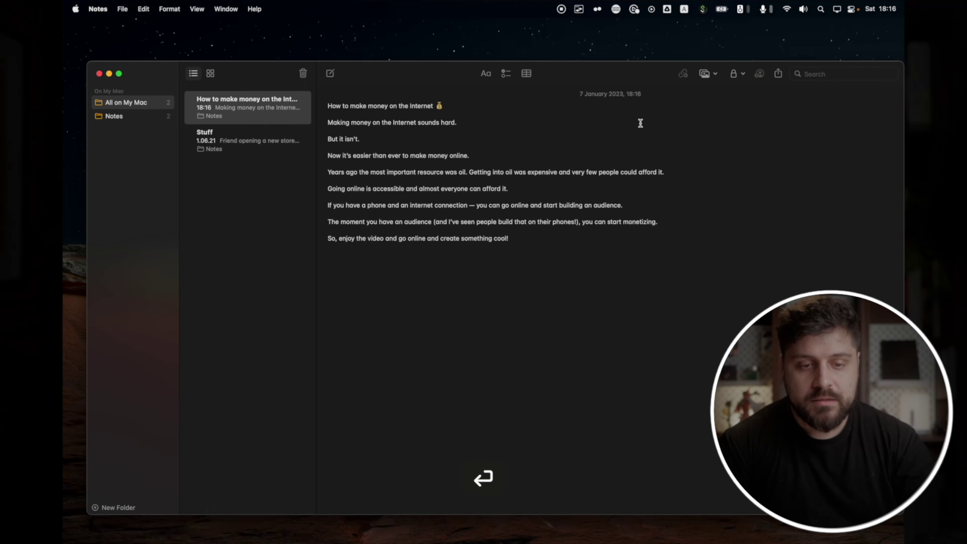
- Switch to Chrome, load ChatGPT in a new tab and open the existing Hashtag Generator conversation
{"action": "key", "text": "ctrl+Left"}
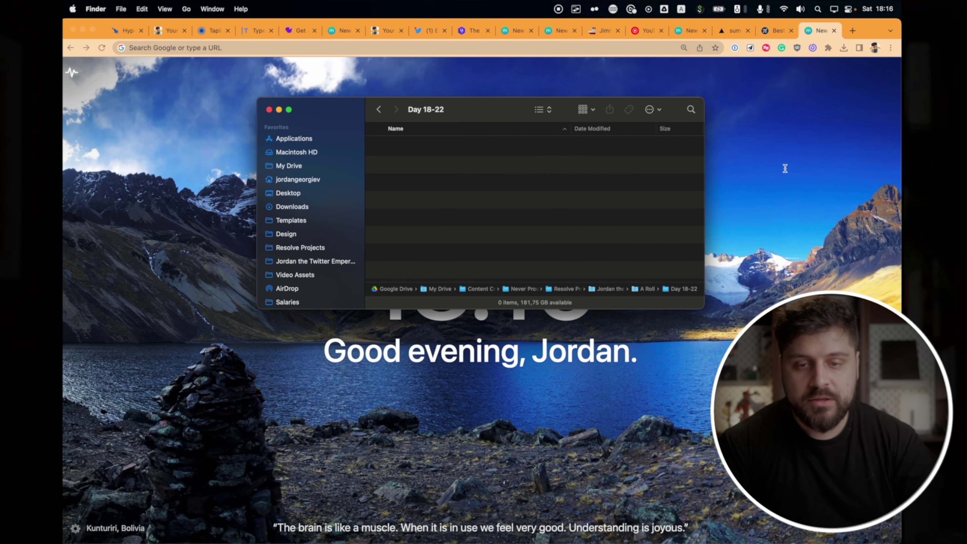
{"action": "key", "text": "super+Tab"}
{"action": "key", "text": "cmd+t"}
{"action": "type", "text": "cha"}
{"action": "key", "text": "Return"}
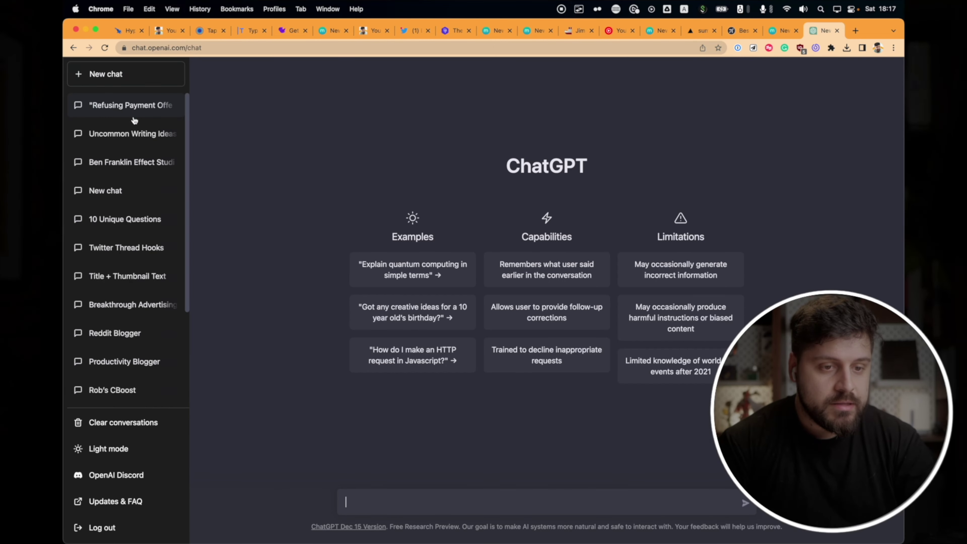
{"action": "scroll", "coordinate": [131, 254], "scroll_direction": "down", "scroll_amount": 4}
{"action": "left_click", "coordinate": [120, 281]}
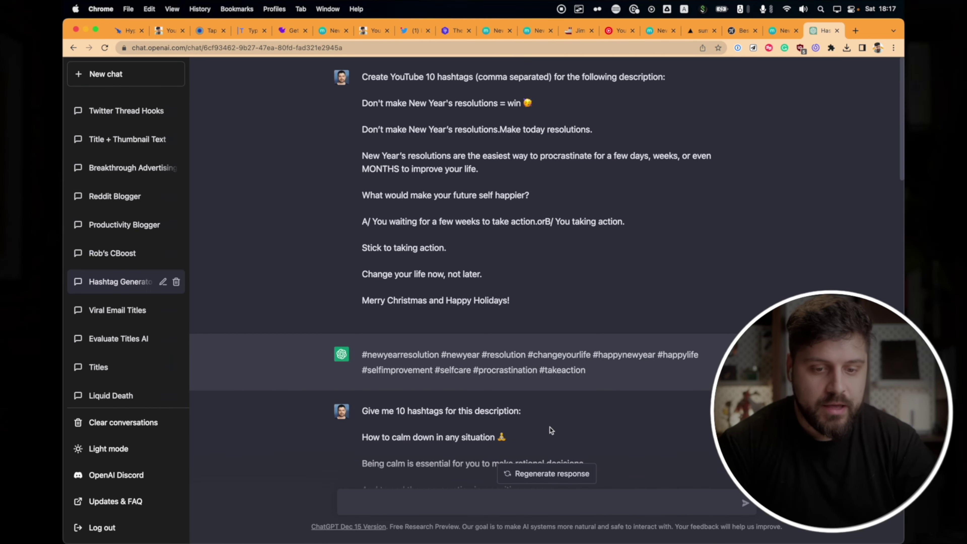
- Send the copied video description to ChatGPT to generate hashtags for it
{"action": "key", "text": "super+v"}
{"action": "key", "text": "Return"}
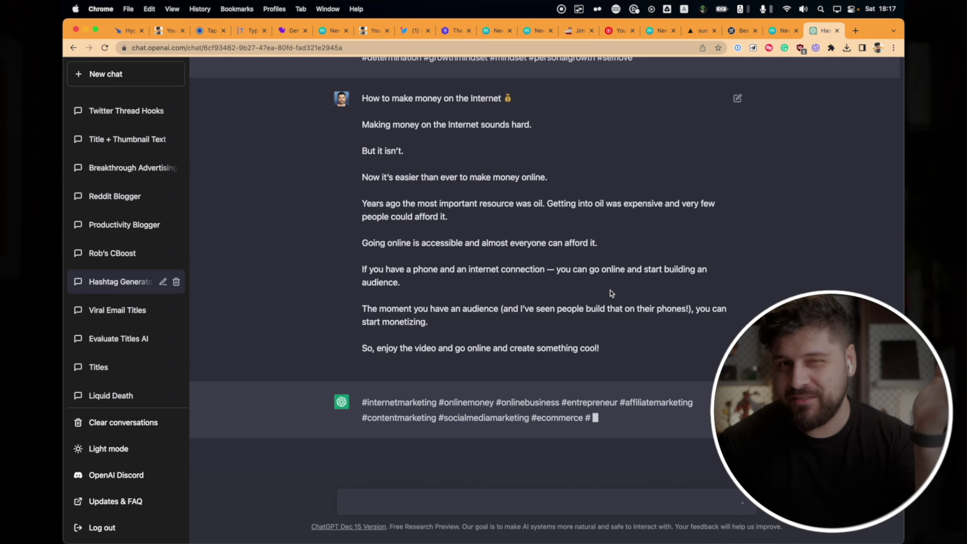
- Copy the generated hashtags to the end of the description in Notes and copy the whole note
{"action": "triple_click", "coordinate": [362, 387]}
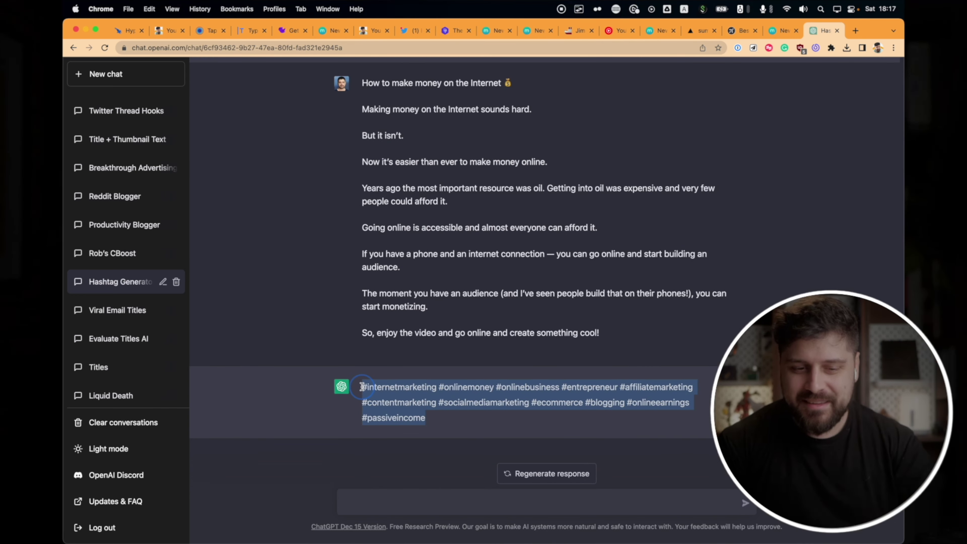
{"action": "key", "text": "cmd+Tab"}
{"action": "left_click", "coordinate": [469, 258]}
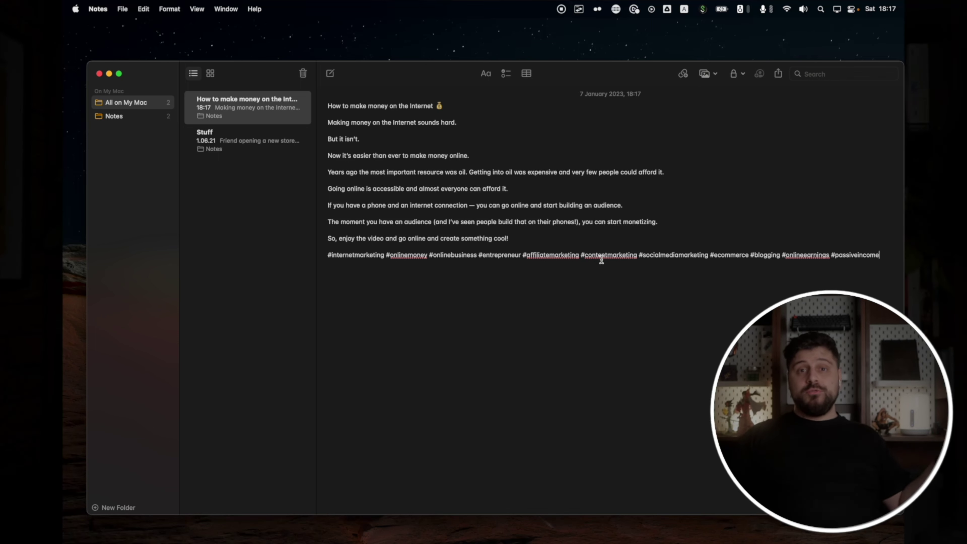
{"action": "key", "text": "super+a"}
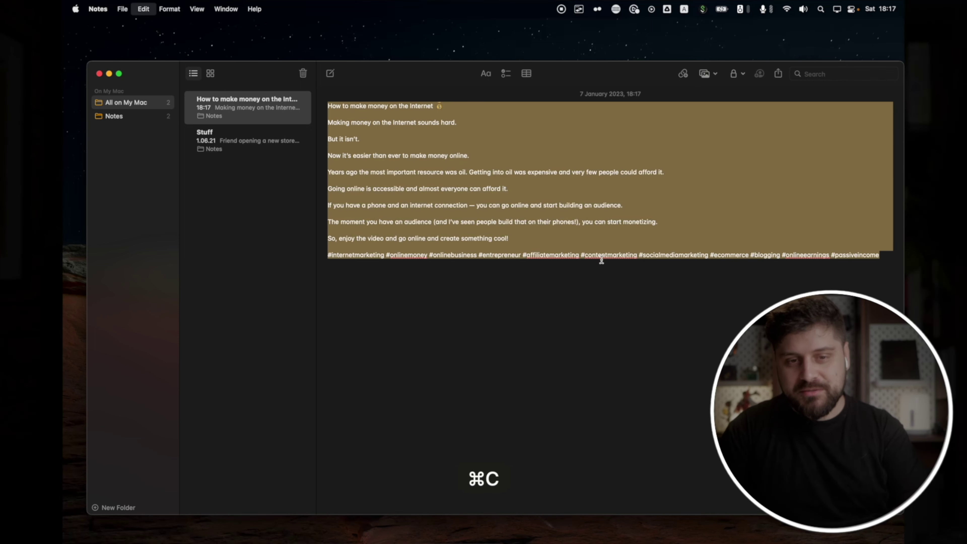